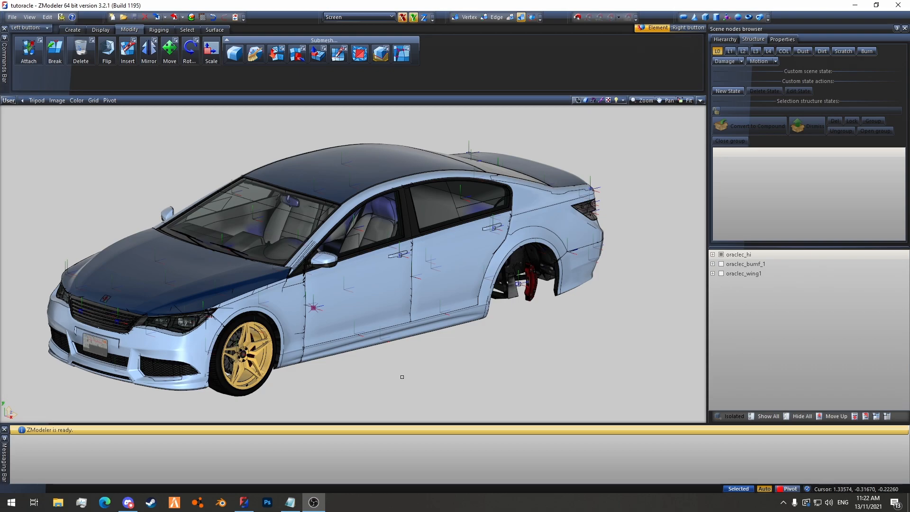
# Examine the car from several angles, including the dashboard and the wipers at the base of the windshield.
pyautogui.keyDown('alt'); pyautogui.moveTo(444, 313); pyautogui.dragTo(424, 336, button='middle'); pyautogui.keyUp('alt')
pyautogui.scroll(8, 331, 318)
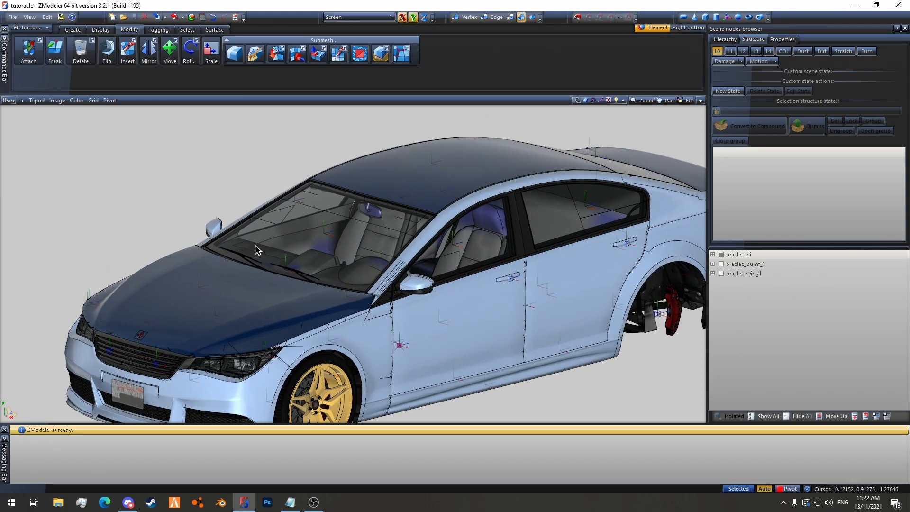
pyautogui.scroll(4, 296, 309)
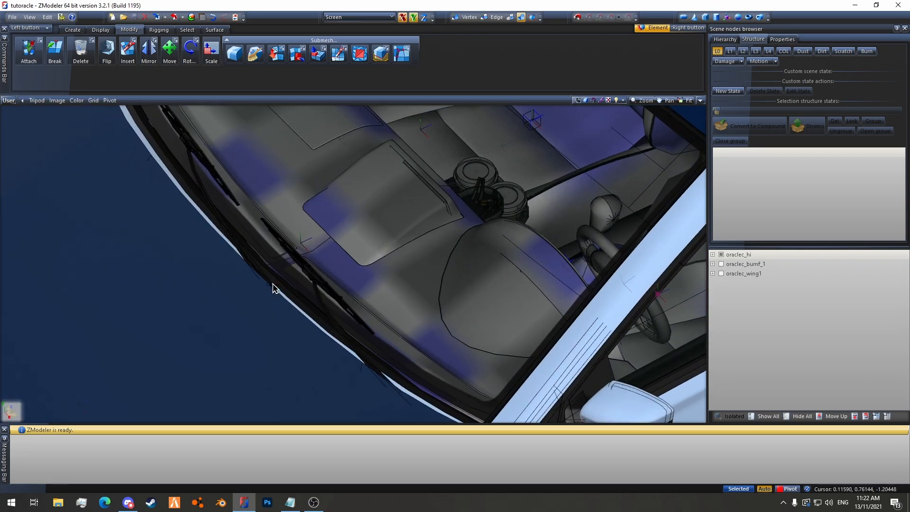
pyautogui.scroll(-10, 303, 298)
pyautogui.moveTo(316, 289)
pyautogui.keyDown('alt'); pyautogui.mouseDown(button='middle')
pyautogui.moveTo(326, 303)
pyautogui.moveTo(306, 297)
pyautogui.mouseUp(button='middle'); pyautogui.keyUp('alt')
pyautogui.scroll(5, 333, 305)
pyautogui.scroll(-6, 218, 163)
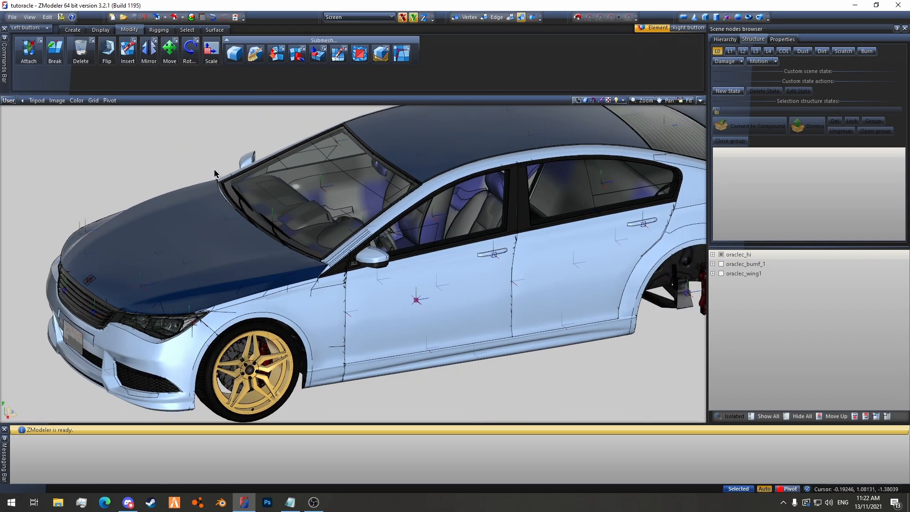
pyautogui.keyDown('alt'); pyautogui.moveTo(220, 166); pyautogui.dragTo(260, 192, button='middle'); pyautogui.keyUp('alt')
pyautogui.keyDown('alt'); pyautogui.moveTo(346, 331); pyautogui.dragTo(336, 331, button='middle'); pyautogui.keyUp('alt')
pyautogui.moveTo(351, 278); pyautogui.dragTo(300, 320, button='middle')
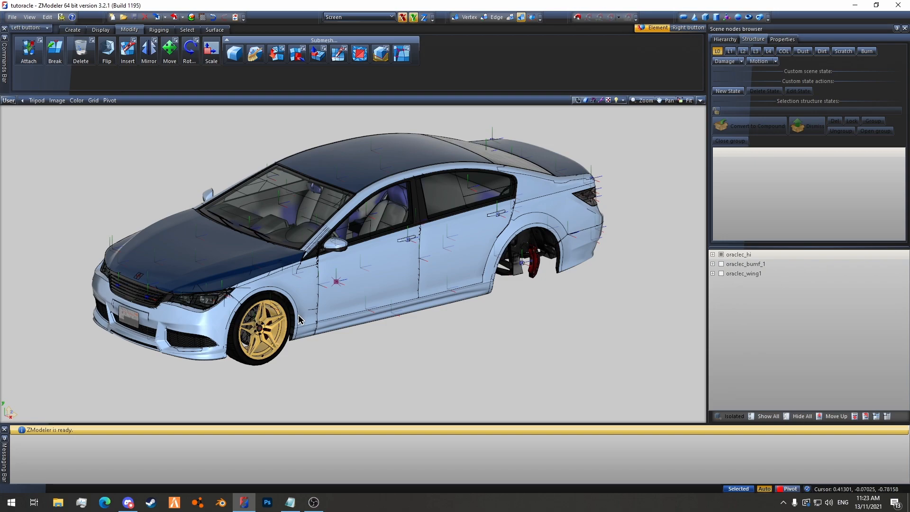
pyautogui.keyDown('alt'); pyautogui.moveTo(378, 350); pyautogui.dragTo(426, 348, button='middle'); pyautogui.keyUp('alt')
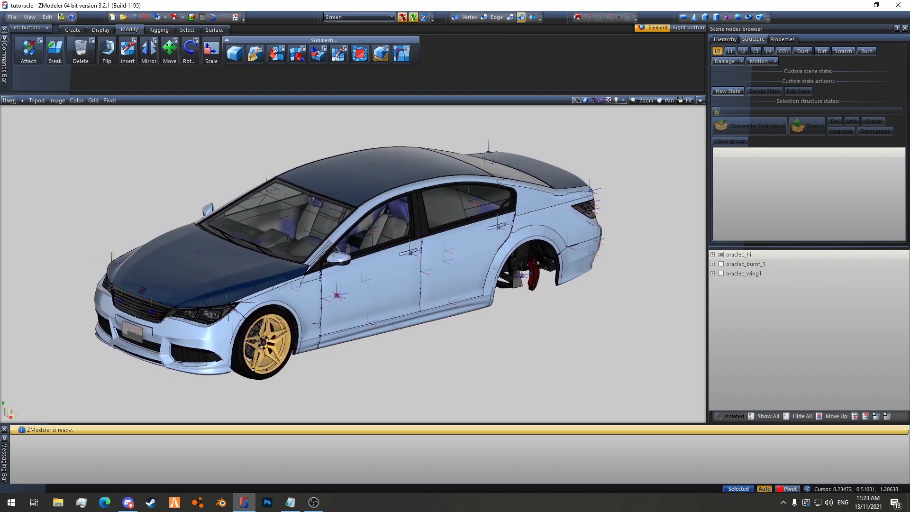
pyautogui.scroll(6, 236, 218)
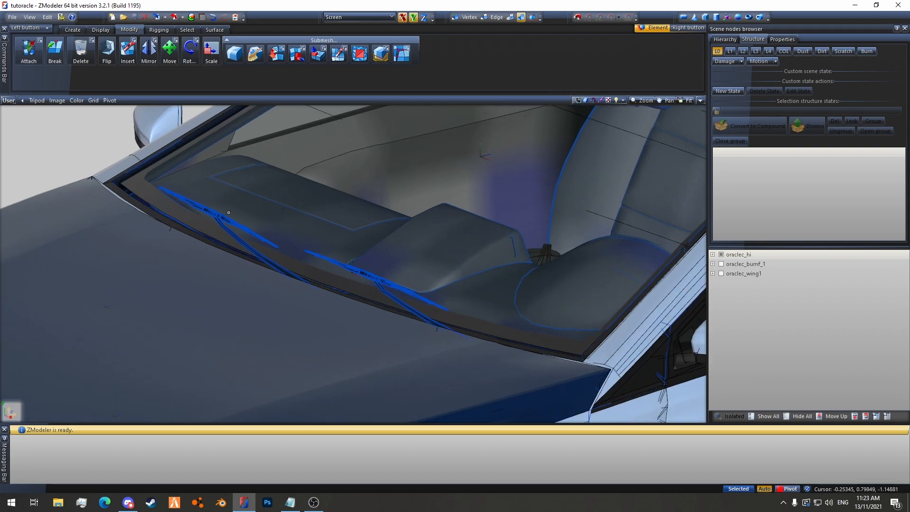
pyautogui.scroll(-6, 244, 259)
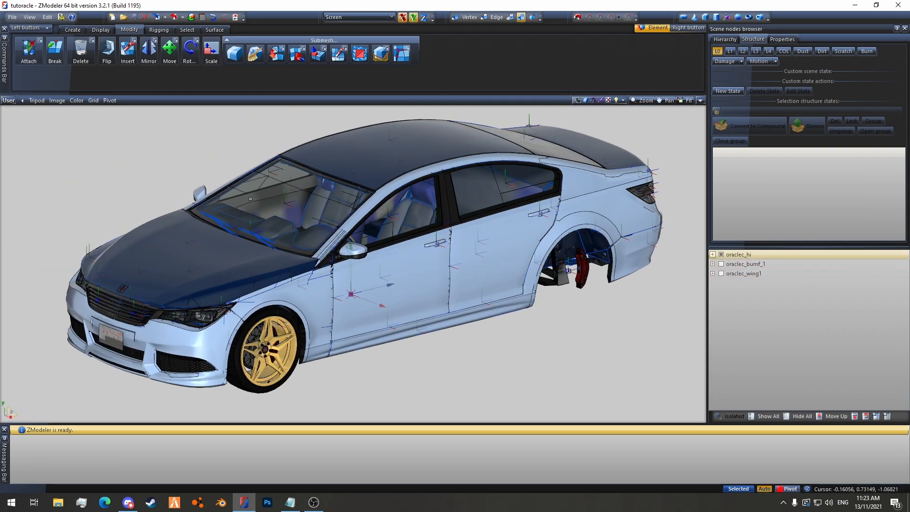
pyautogui.click(227, 343)
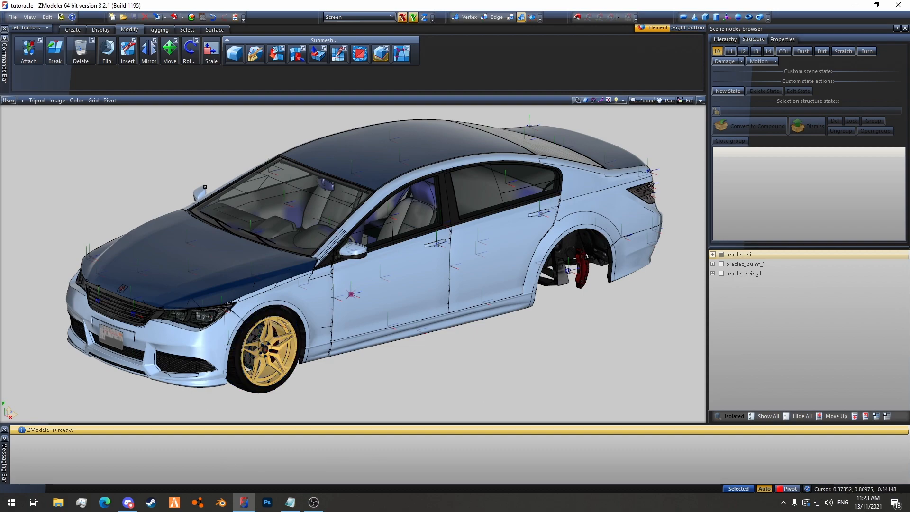
# Isolate the chassis node of oraclec_hi and switch to polygon-level editing.
pyautogui.click(712, 255)
pyautogui.click(721, 264)
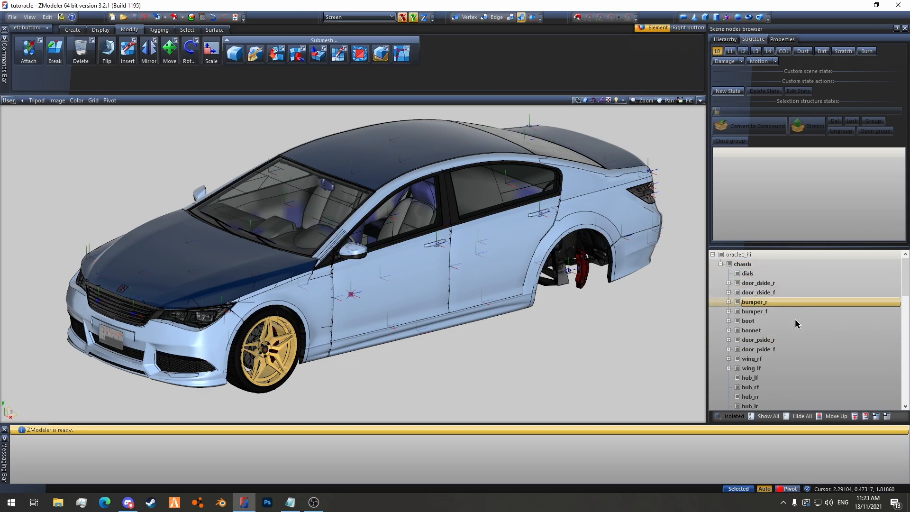
pyautogui.click(750, 264)
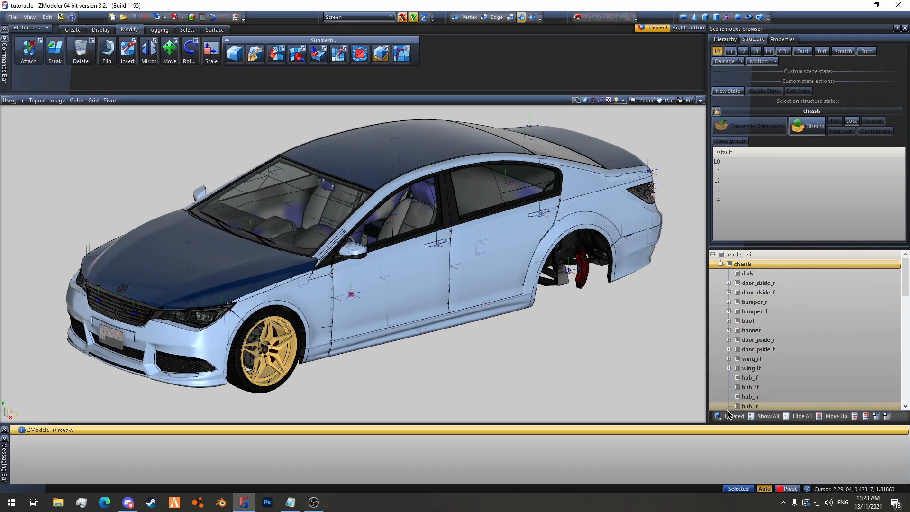
pyautogui.click(734, 416)
pyautogui.scroll(5, 256, 213)
pyautogui.scroll(2, 256, 213)
pyautogui.click(511, 17)
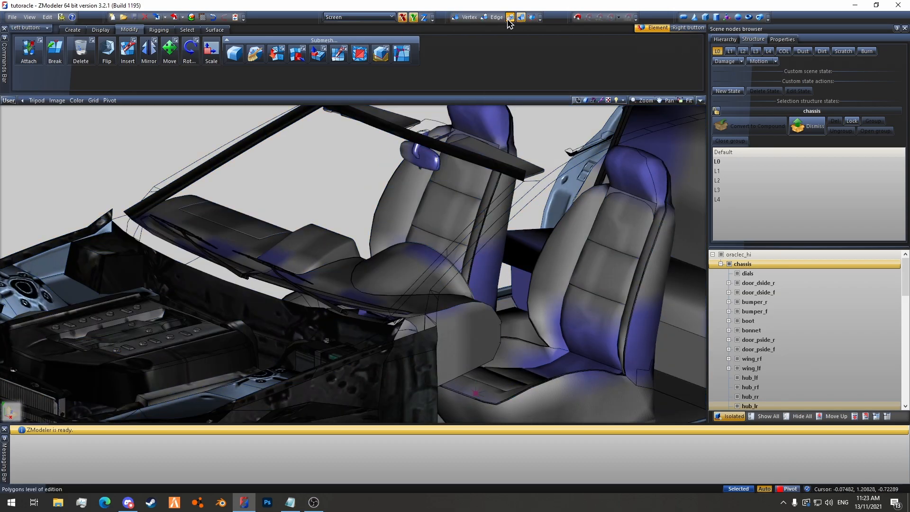
# Select the pivot joint and the arm of the passenger-side wiper as whole elements in the chassis mesh.
pyautogui.rightClick(216, 292)
pyautogui.scroll(4, 216, 293)
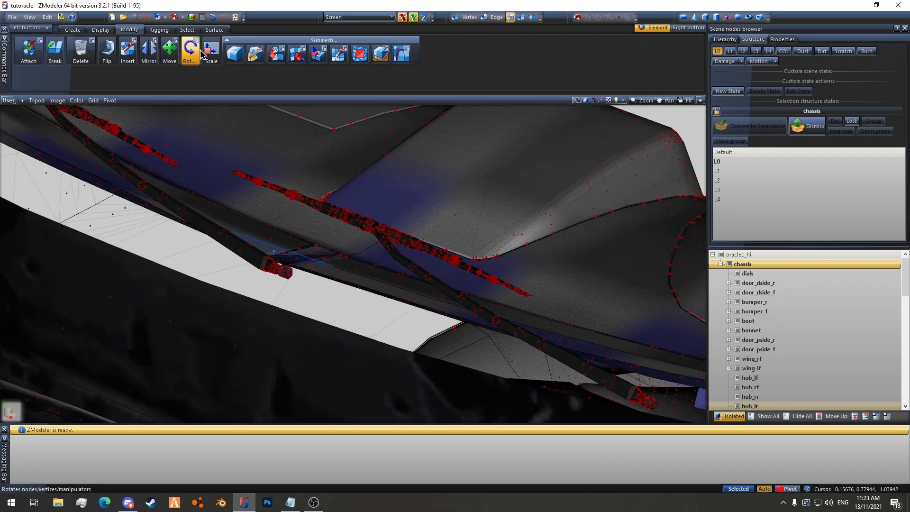
pyautogui.click(187, 29)
pyautogui.scroll(5, 286, 282)
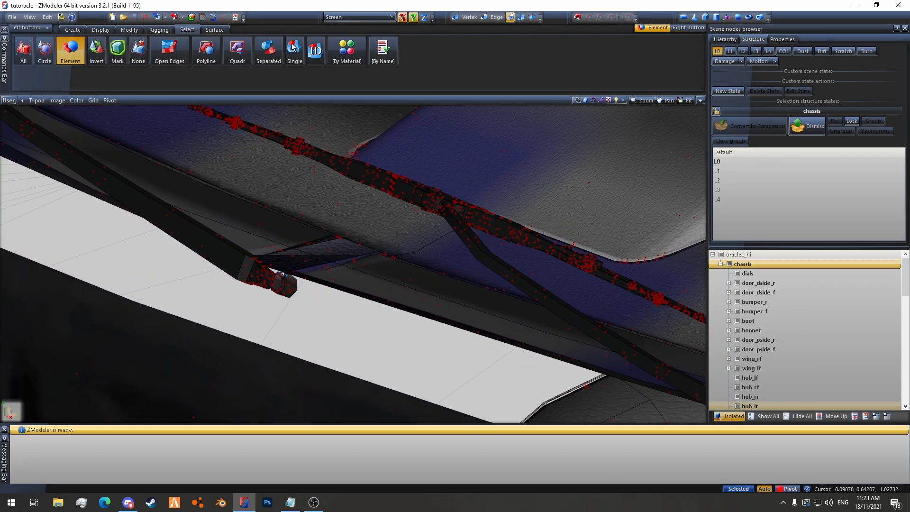
pyautogui.click(286, 282)
pyautogui.scroll(3, 286, 282)
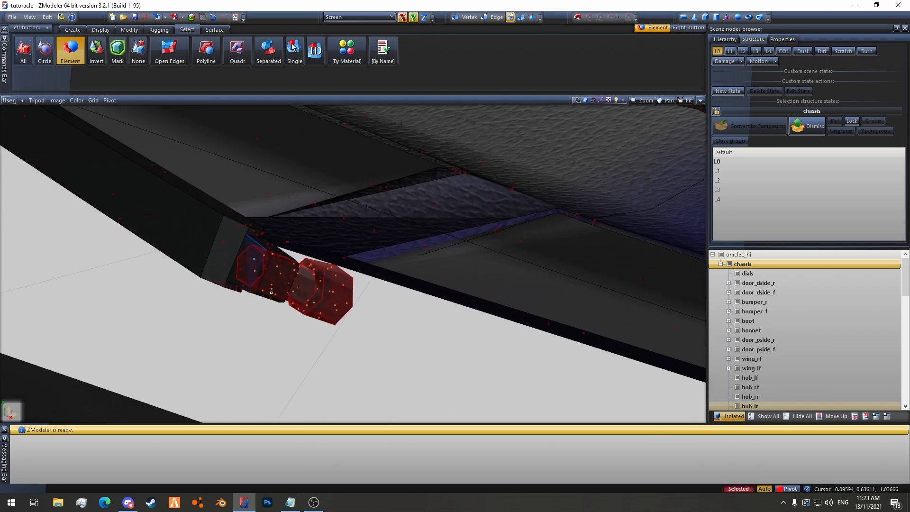
pyautogui.rightClick(222, 259)
pyautogui.scroll(-8, 221, 259)
pyautogui.moveTo(221, 259); pyautogui.dragTo(341, 251, button='middle')
pyautogui.scroll(6, 341, 252)
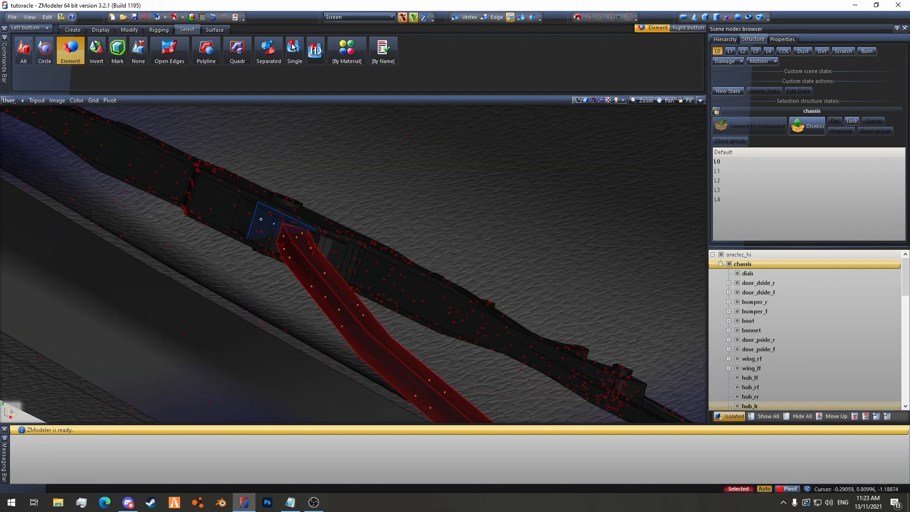
# Add the central bracket and main blade frame of the passenger-side wiper to the selection.
pyautogui.scroll(2, 274, 200)
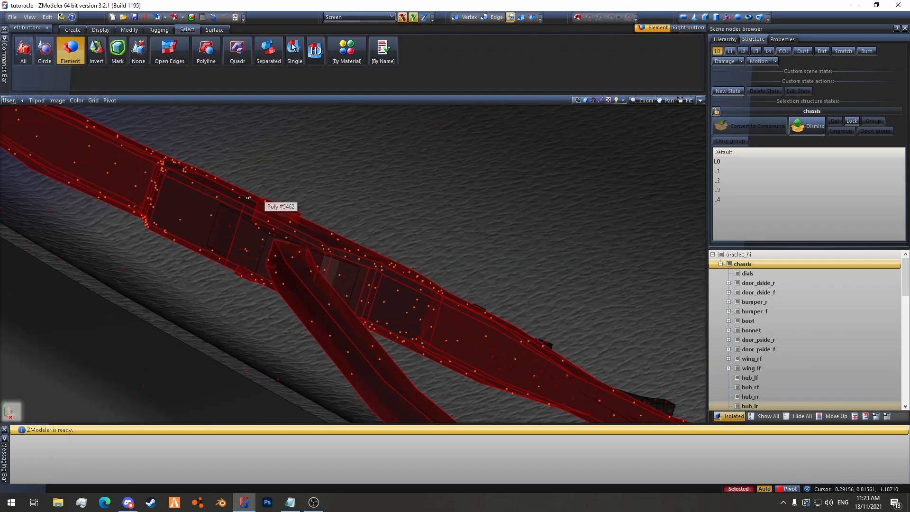
pyautogui.scroll(-6, 250, 199)
pyautogui.scroll(4, 220, 201)
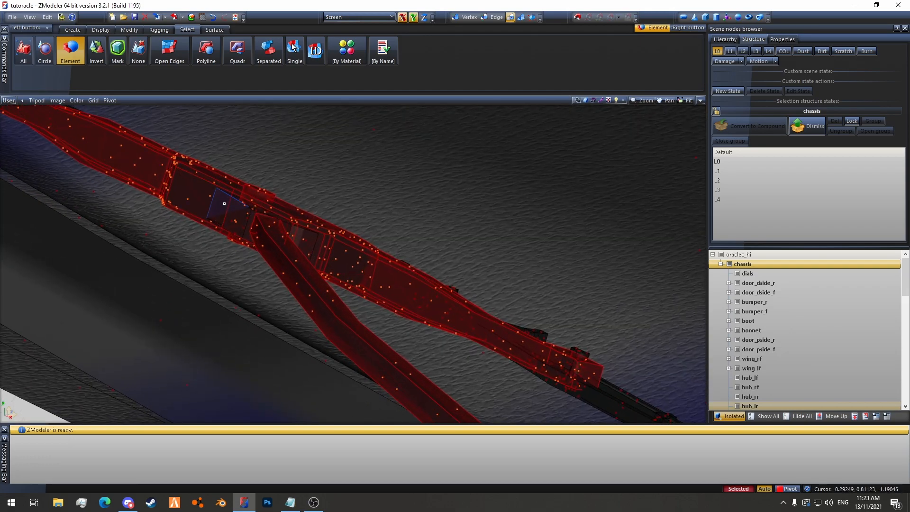
pyautogui.scroll(-5, 217, 207)
pyautogui.moveTo(217, 206); pyautogui.dragTo(309, 258, button='middle')
pyautogui.scroll(5, 205, 203)
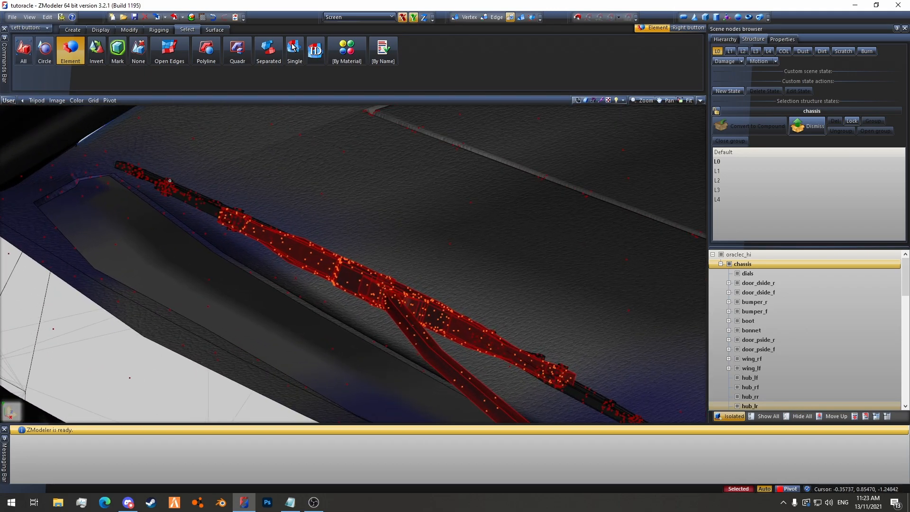
pyautogui.scroll(2, 205, 202)
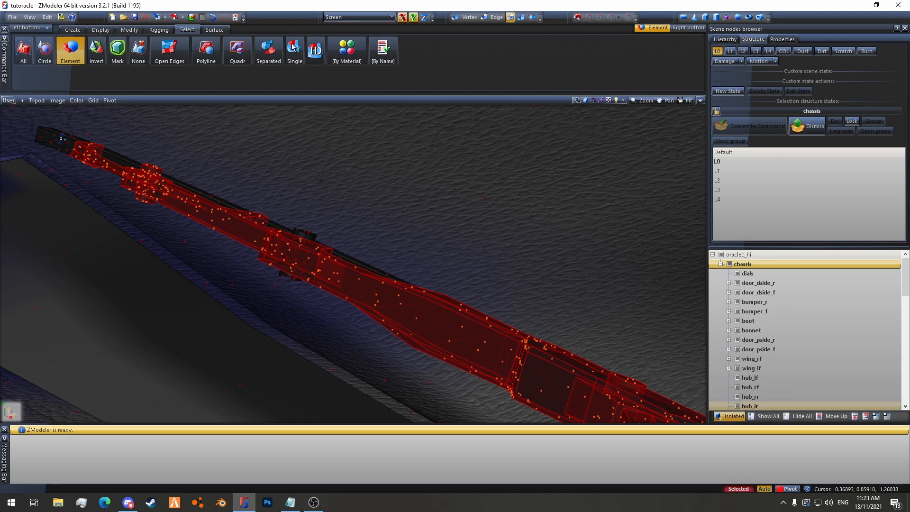
# Add the outer tip, small clips and joint pieces along the passenger-side wiper blade to the selection.
pyautogui.scroll(-5, 60, 139)
pyautogui.scroll(7, 219, 199)
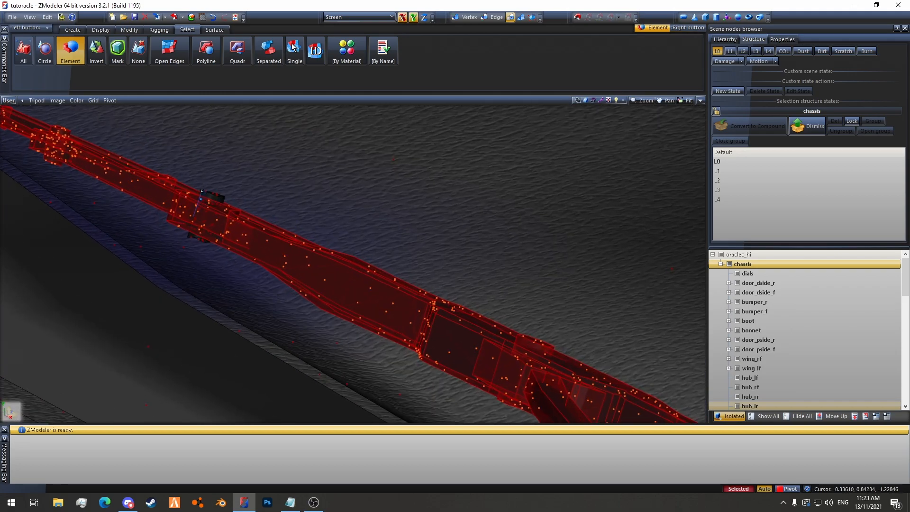
pyautogui.scroll(-4, 219, 199)
pyautogui.scroll(6, 186, 231)
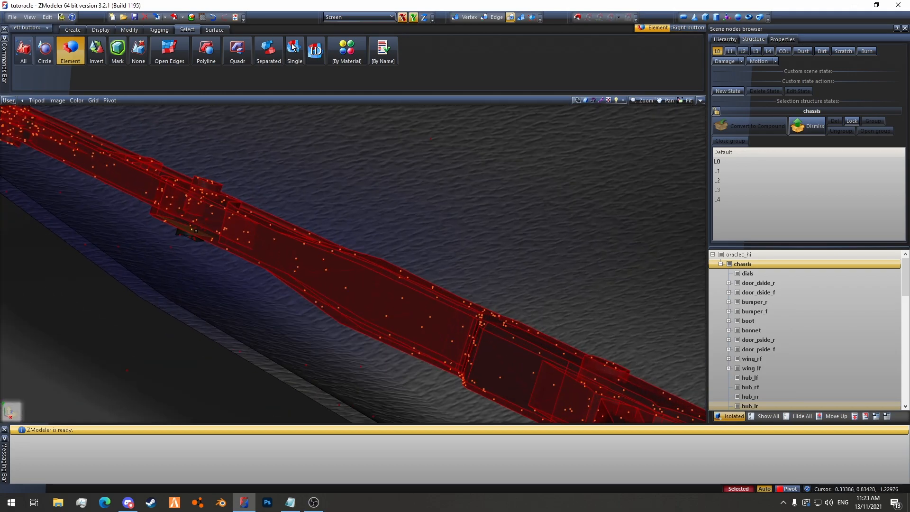
pyautogui.scroll(-6, 187, 231)
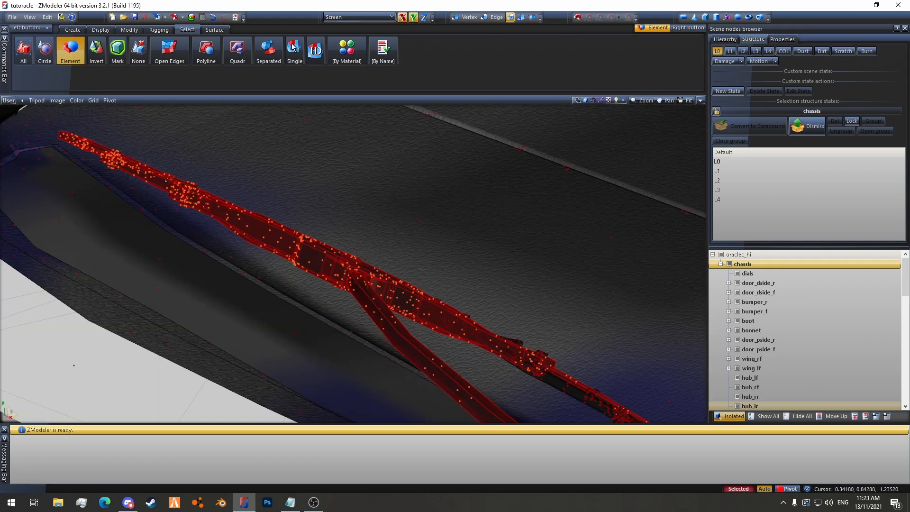
pyautogui.scroll(6, 122, 183)
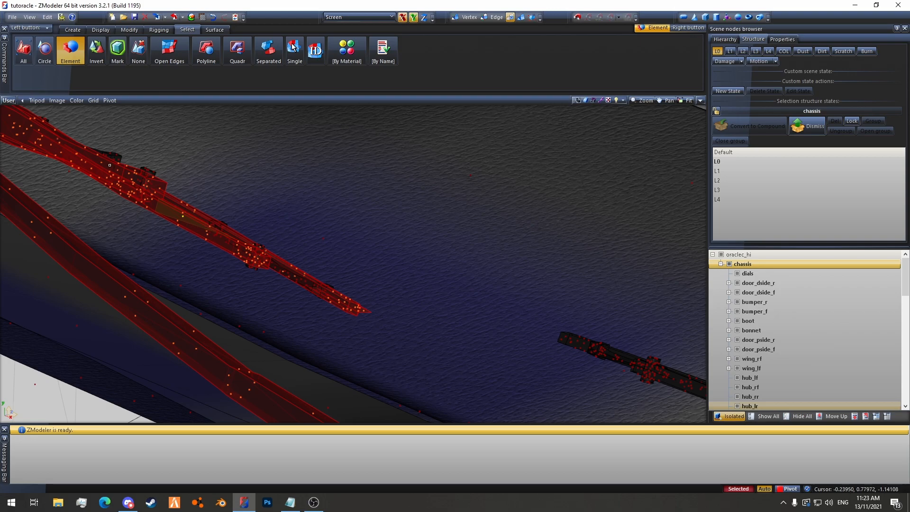
# Add the remaining pieces at the inner end of the passenger-side wiper blade to the selection.
pyautogui.scroll(-2, 109, 165)
pyautogui.moveTo(109, 165); pyautogui.dragTo(255, 229, button='middle')
pyautogui.moveTo(195, 177); pyautogui.dragTo(247, 186, button='middle')
pyautogui.scroll(-5, 255, 190)
pyautogui.moveTo(307, 204)
pyautogui.keyDown('alt'); pyautogui.mouseDown(button='middle')
pyautogui.moveTo(317, 234)
pyautogui.moveTo(276, 266)
pyautogui.moveTo(215, 258)
pyautogui.moveTo(214, 247)
pyautogui.moveTo(240, 258)
pyautogui.moveTo(328, 204)
pyautogui.moveTo(303, 215)
pyautogui.mouseUp(button='middle'); pyautogui.keyUp('alt')
pyautogui.scroll(5, 266, 267)
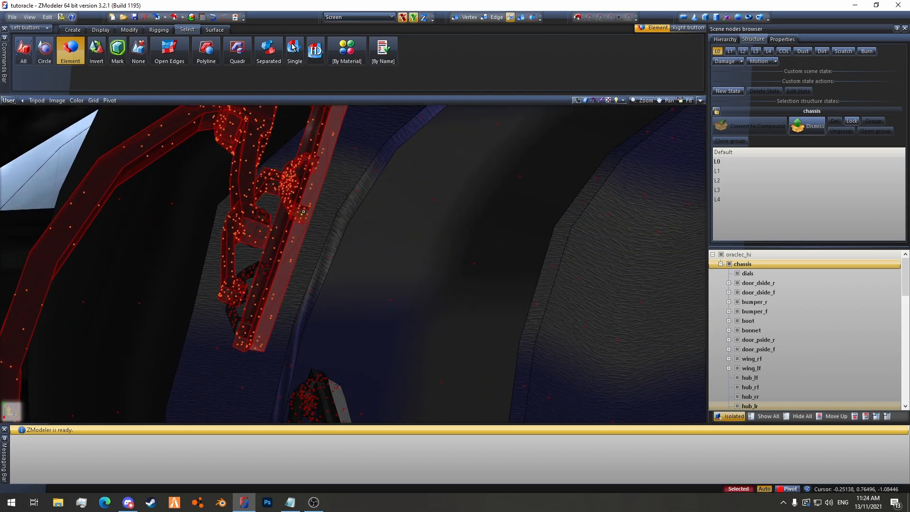
pyautogui.scroll(1, 265, 267)
# Add the missed small brackets and clips beneath the passenger-side wiper blade to the selection.
pyautogui.keyDown('alt'); pyautogui.moveTo(272, 249); pyautogui.dragTo(295, 179, button='middle'); pyautogui.keyUp('alt')
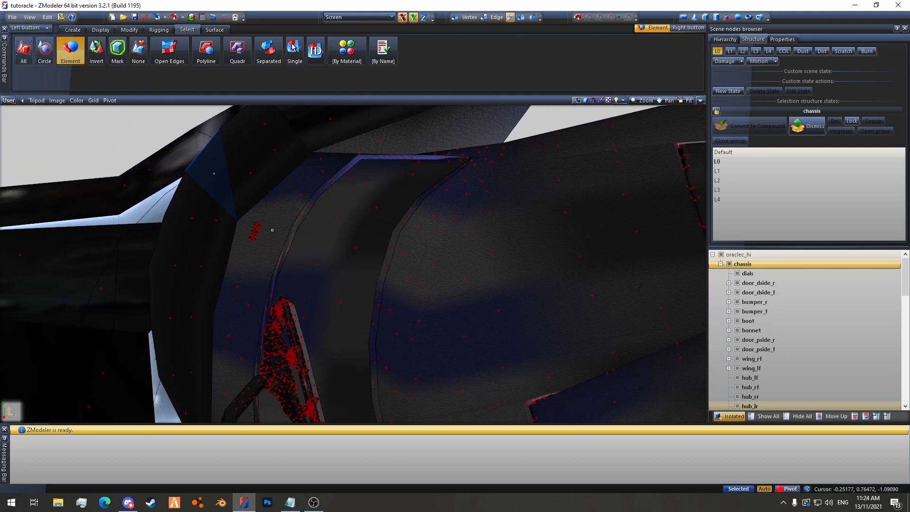
pyautogui.scroll(5, 264, 216)
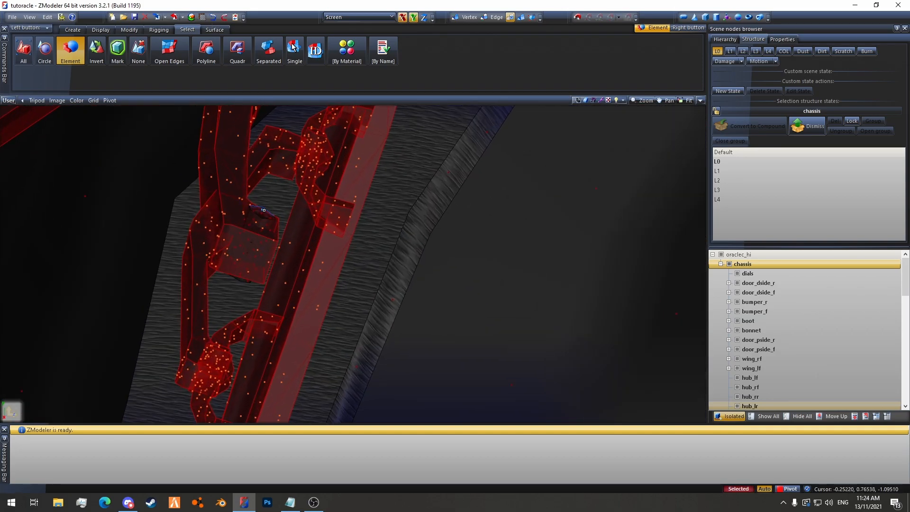
pyautogui.scroll(2, 264, 208)
pyautogui.scroll(-5, 264, 211)
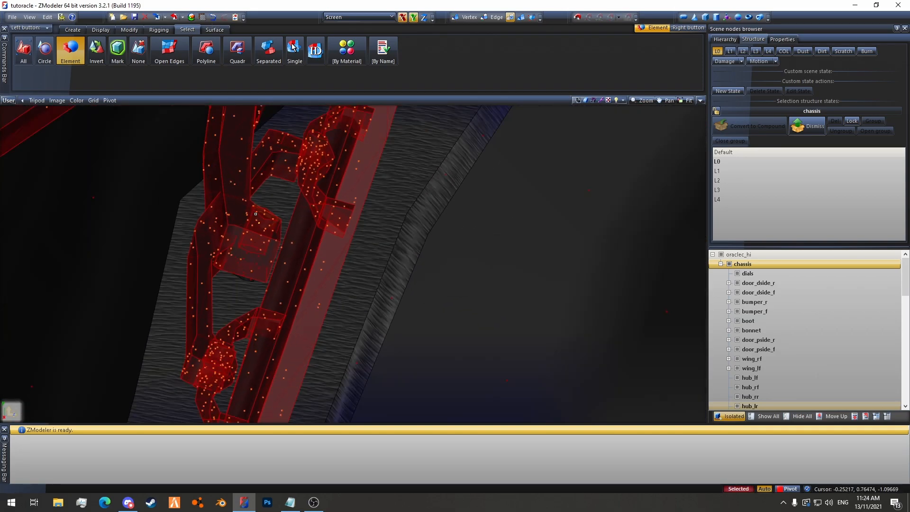
pyautogui.keyDown('alt'); pyautogui.moveTo(255, 240); pyautogui.dragTo(270, 251, button='middle'); pyautogui.keyUp('alt')
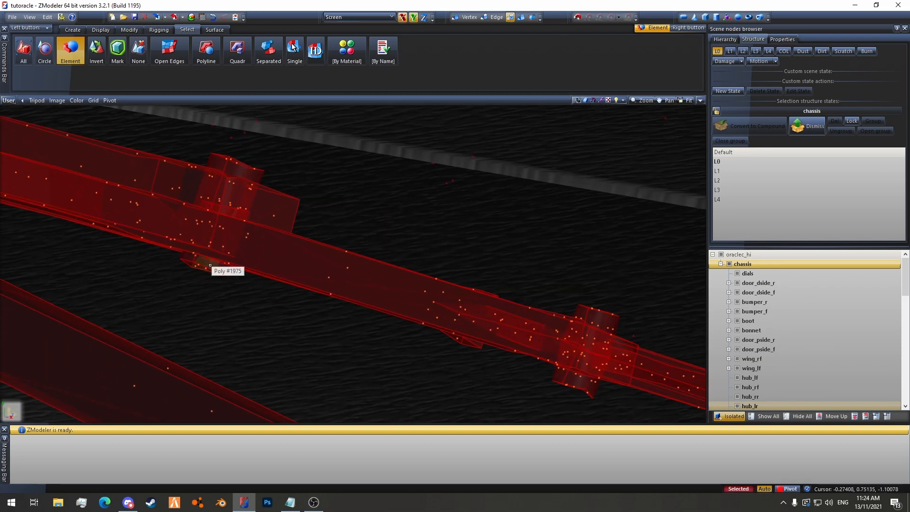
pyautogui.scroll(-7, 198, 205)
pyautogui.keyDown('alt'); pyautogui.moveTo(198, 205); pyautogui.dragTo(219, 223, button='middle'); pyautogui.keyUp('alt')
# Delete the selected passenger-side wiper to check for leftover pieces, and undo the deletion.
pyautogui.press('Delete')
pyautogui.keyDown('alt'); pyautogui.moveTo(219, 172); pyautogui.dragTo(259, 189, button='middle'); pyautogui.keyUp('alt')
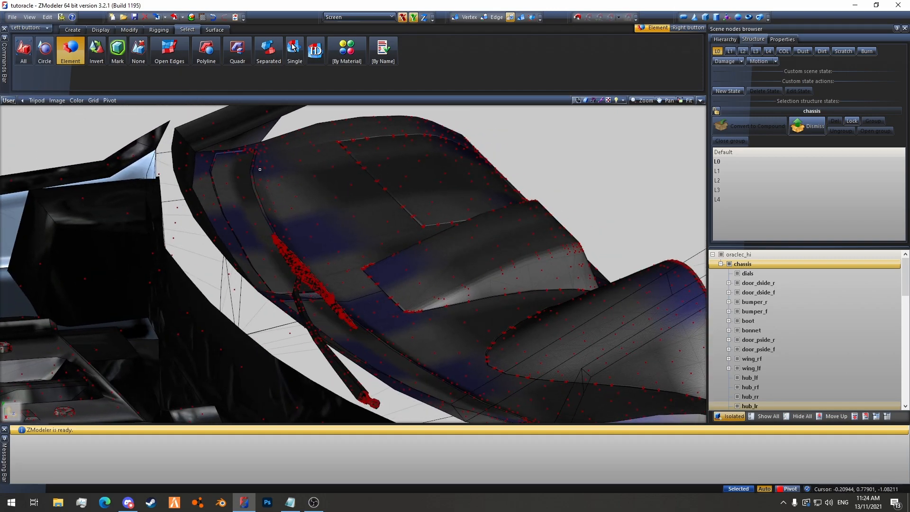
pyautogui.click(215, 17)
pyautogui.keyDown('alt'); pyautogui.moveTo(332, 242); pyautogui.dragTo(270, 203, button='middle'); pyautogui.keyUp('alt')
pyautogui.scroll(-3, 275, 205)
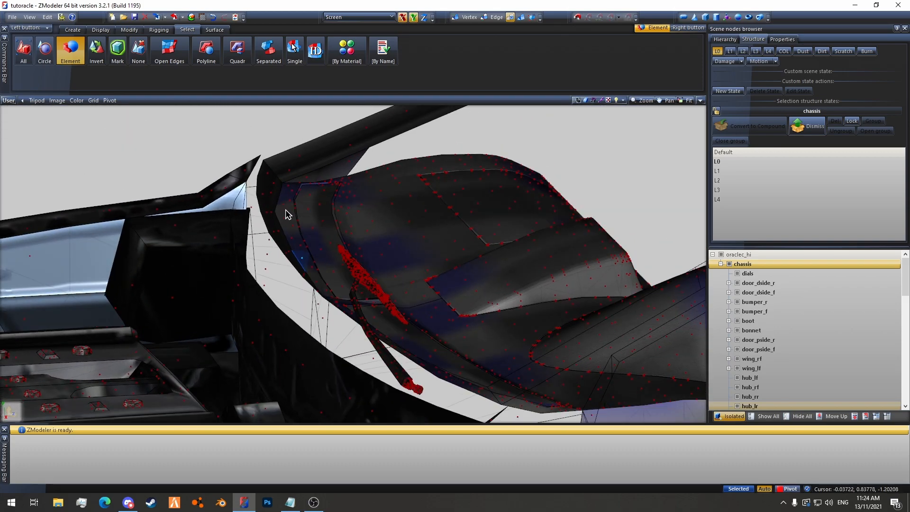
pyautogui.keyDown('alt'); pyautogui.moveTo(322, 231); pyautogui.dragTo(316, 231, button='middle'); pyautogui.keyUp('alt')
pyautogui.click(214, 18)
# Add the arm, blade frame, clips and joints of the driver-side wiper to the selection.
pyautogui.keyDown('alt'); pyautogui.moveTo(291, 197); pyautogui.dragTo(365, 333, button='middle'); pyautogui.keyUp('alt')
pyautogui.scroll(5, 379, 269)
pyautogui.rightClick(380, 269)
pyautogui.scroll(-3, 380, 269)
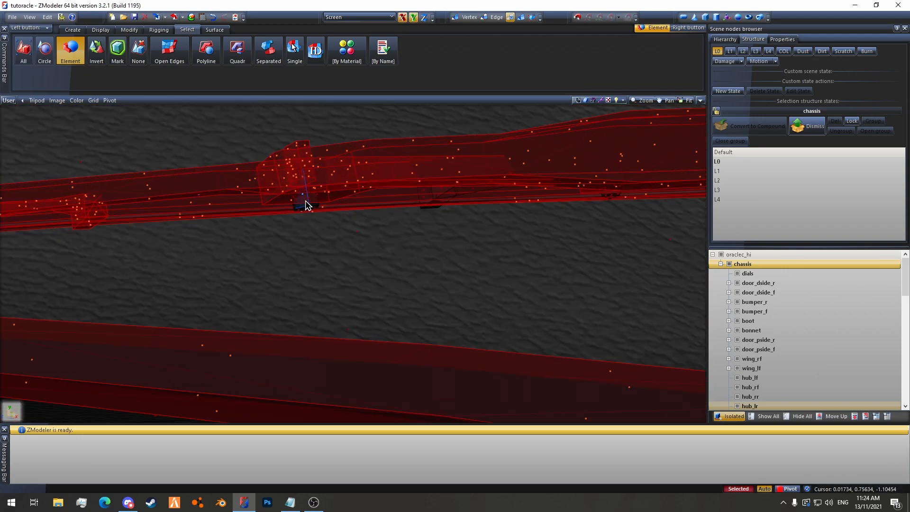
pyautogui.scroll(-4, 303, 192)
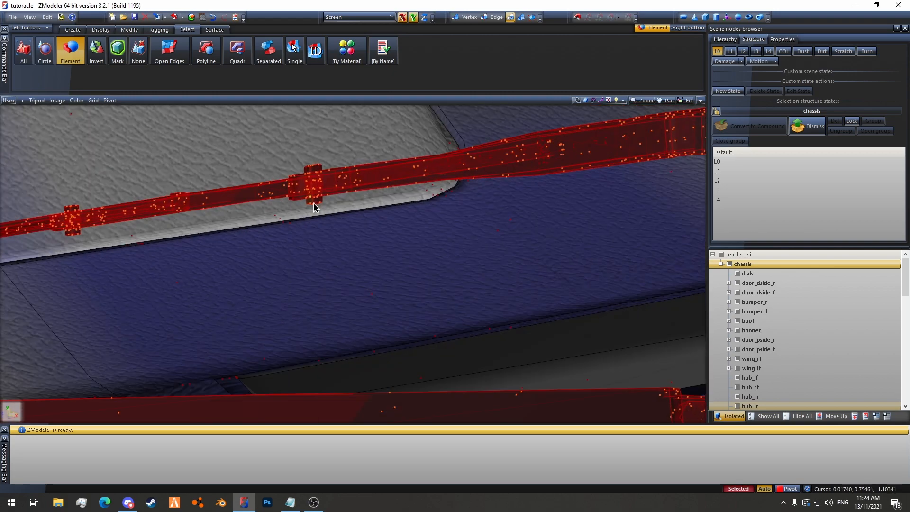
pyautogui.scroll(2, 270, 219)
pyautogui.moveTo(270, 219); pyautogui.dragTo(316, 226, button='middle')
pyautogui.scroll(1, 268, 204)
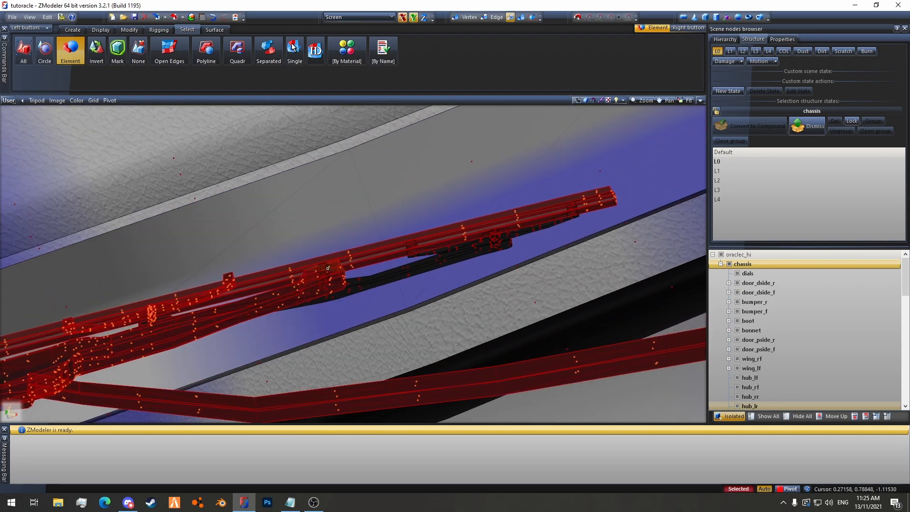
pyautogui.moveTo(330, 268); pyautogui.dragTo(210, 281, button='middle')
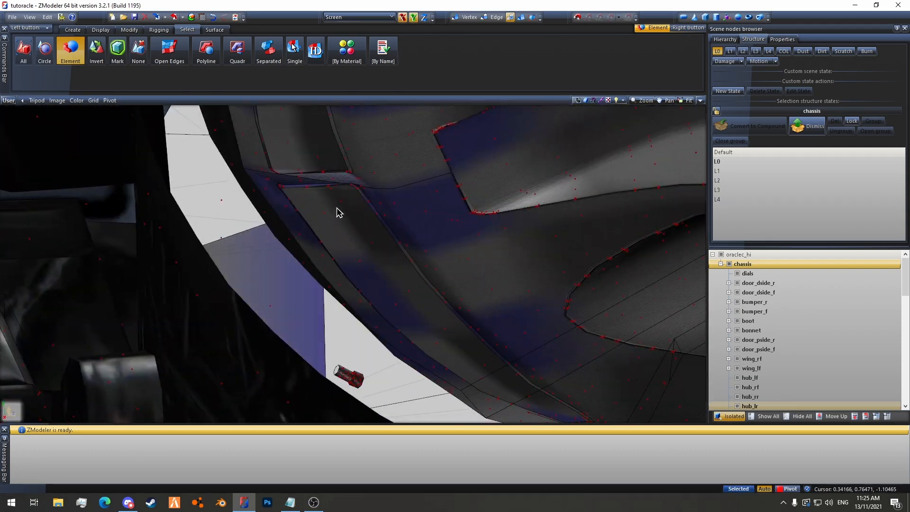
# Add the missed pivot pieces at the base of the driver-side wiper arm to the selection.
pyautogui.click(317, 127)
pyautogui.scroll(9, 338, 216)
pyautogui.rightClick(324, 267)
pyautogui.scroll(-10, 321, 246)
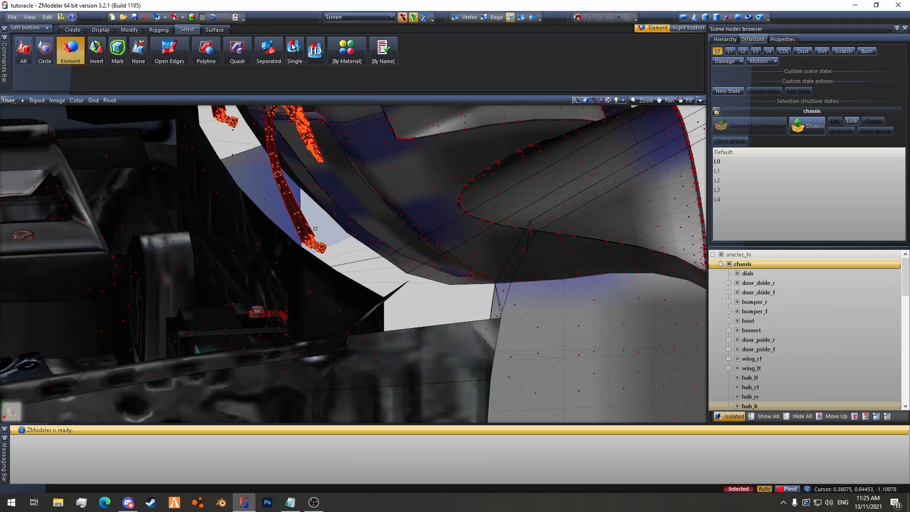
# Delete both selected wipers to check the driver-side pivot and windshield base for leftover pieces, and undo the deletion.
pyautogui.scroll(-4, 322, 239)
pyautogui.moveTo(325, 244); pyautogui.dragTo(353, 303, button='middle')
pyautogui.scroll(7, 353, 275)
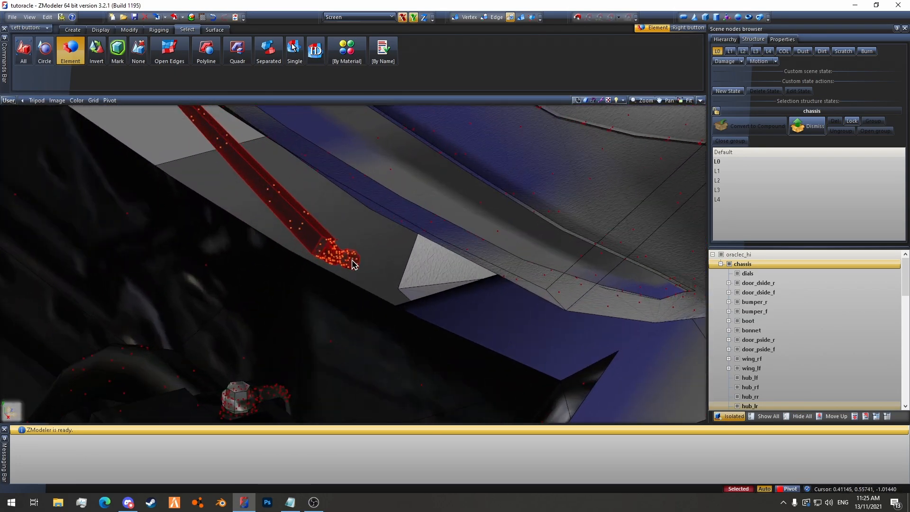
pyautogui.scroll(6, 353, 263)
pyautogui.scroll(-3, 270, 235)
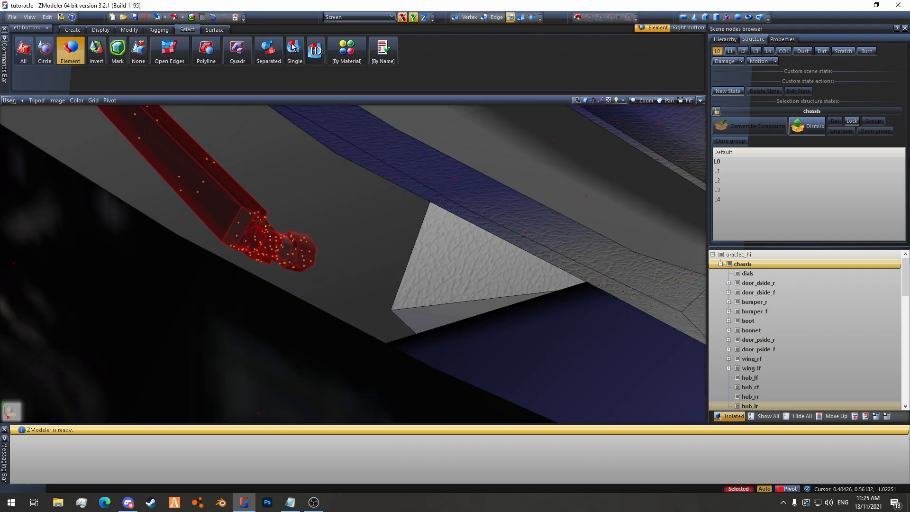
pyautogui.scroll(-8, 270, 236)
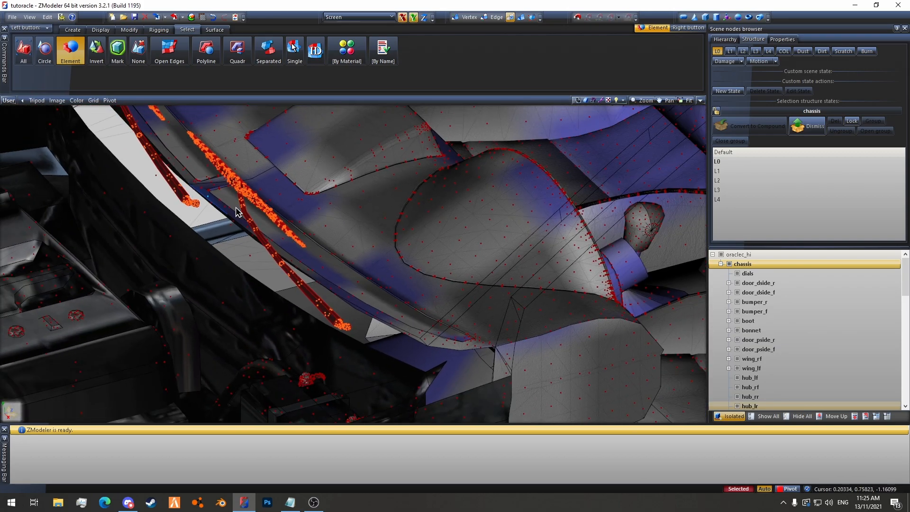
pyautogui.scroll(-4, 229, 211)
pyautogui.moveTo(230, 212); pyautogui.dragTo(258, 224, button='middle')
pyautogui.press('Delete')
pyautogui.scroll(5, 265, 227)
pyautogui.scroll(-3, 269, 218)
pyautogui.scroll(-2, 268, 218)
pyautogui.click(215, 19)
# Detach the selected wiper elements from the chassis mesh to a new object.
pyautogui.click(131, 31)
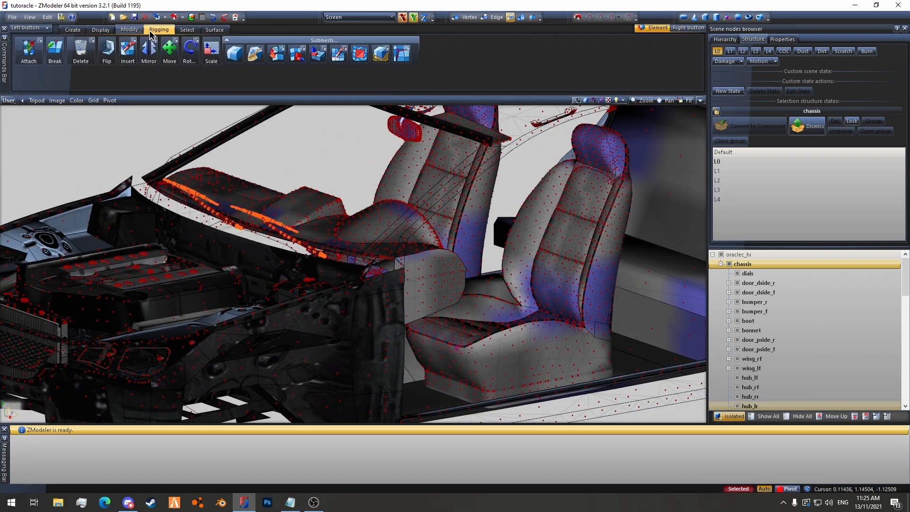
pyautogui.click(298, 54)
pyautogui.click(303, 49)
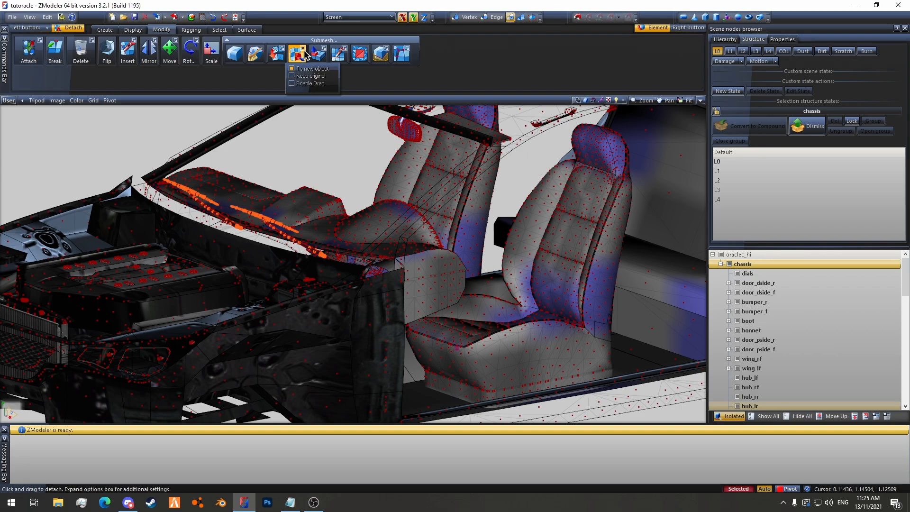
pyautogui.scroll(3, 182, 198)
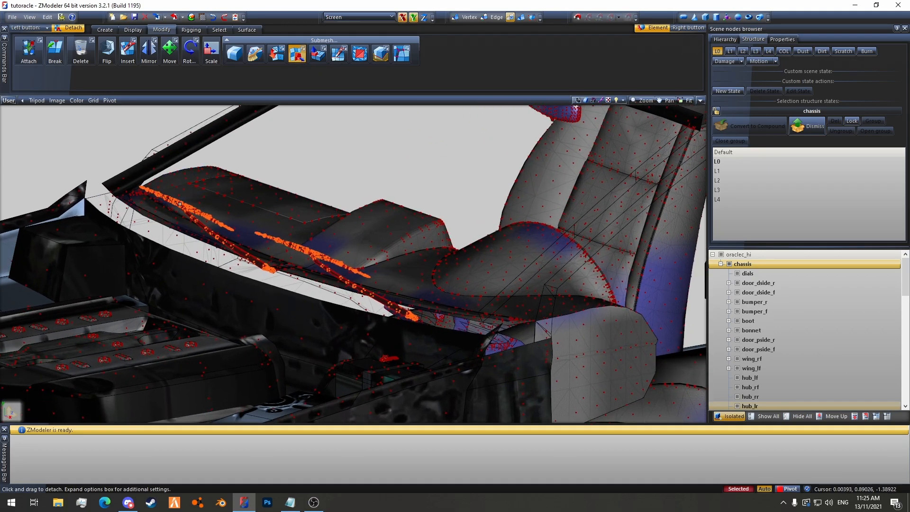
pyautogui.scroll(-6, 180, 204)
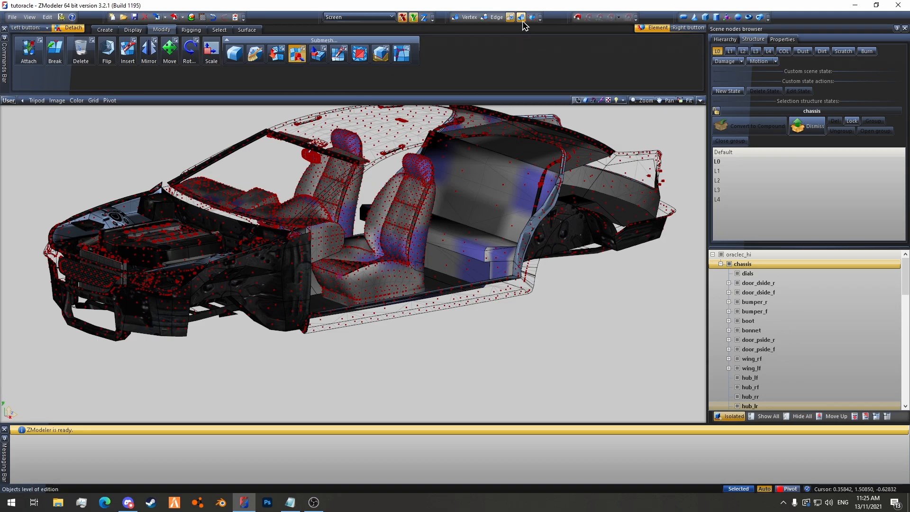
# Return to object-level editing with isolation turned off, and hide the oraclec_hi hierarchy to leave the detached wipers showing.
pyautogui.click(522, 19)
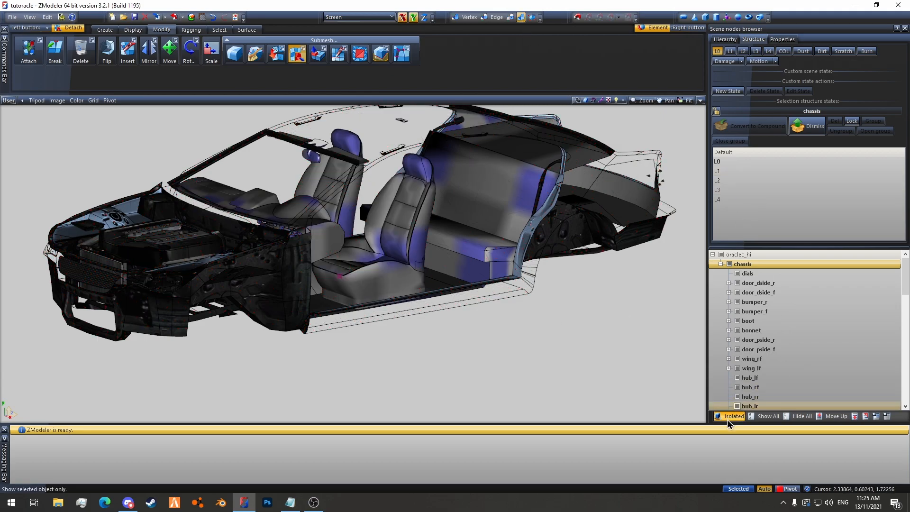
pyautogui.click(729, 417)
pyautogui.scroll(-5, 801, 334)
pyautogui.scroll(-5, 800, 334)
pyautogui.rightClick(749, 397)
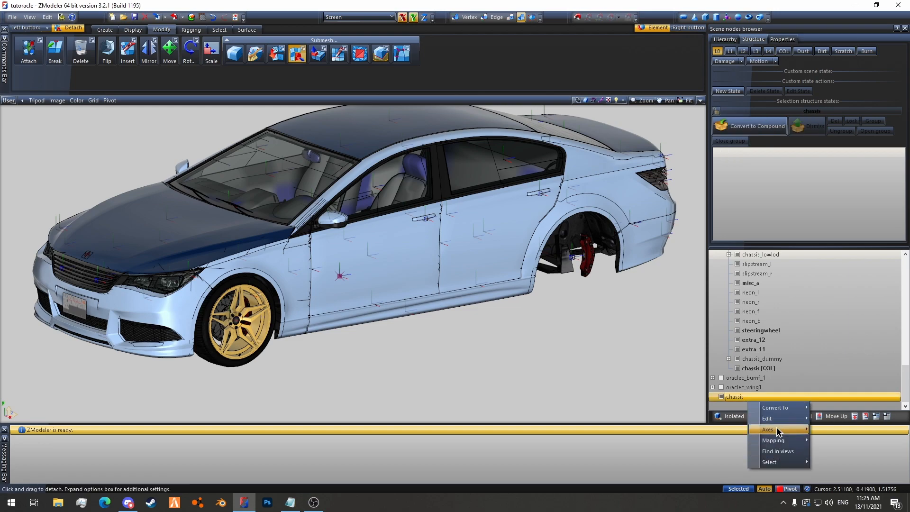
pyautogui.click(568, 335)
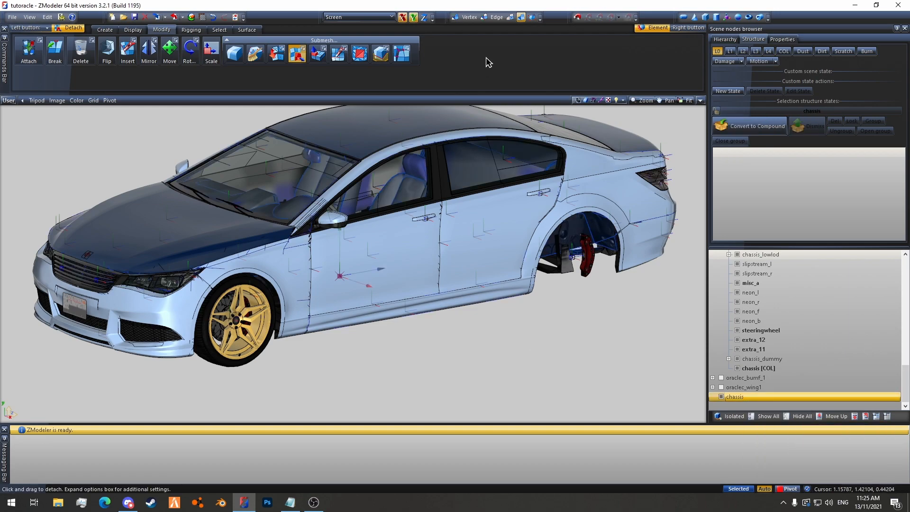
pyautogui.scroll(10, 759, 303)
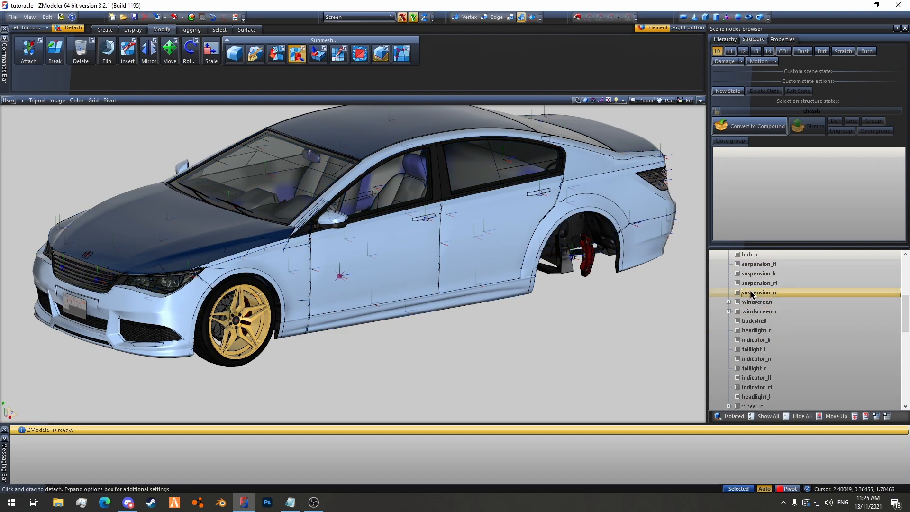
pyautogui.click(712, 255)
pyautogui.click(721, 255)
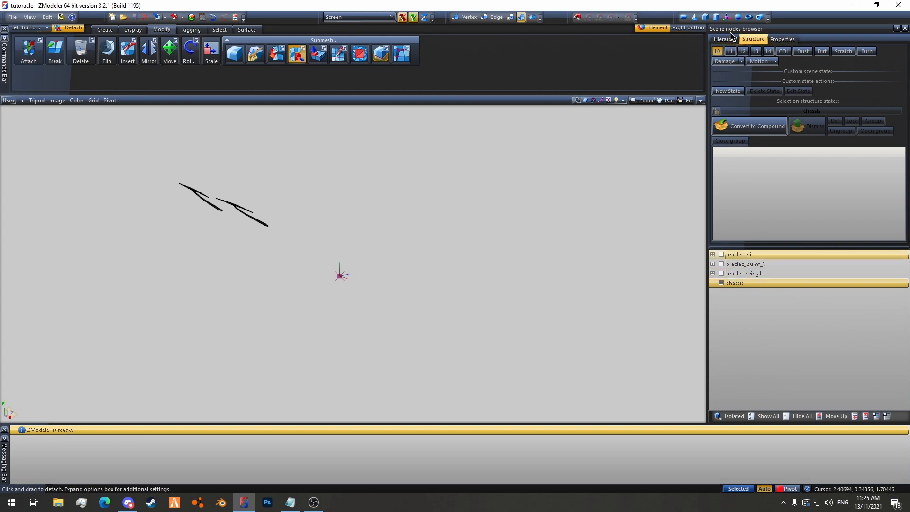
# Copy the oraclec_bumf_1 node without its children, hide the original, and rename the copy as oraclec_wipers.
pyautogui.moveTo(782, 271)
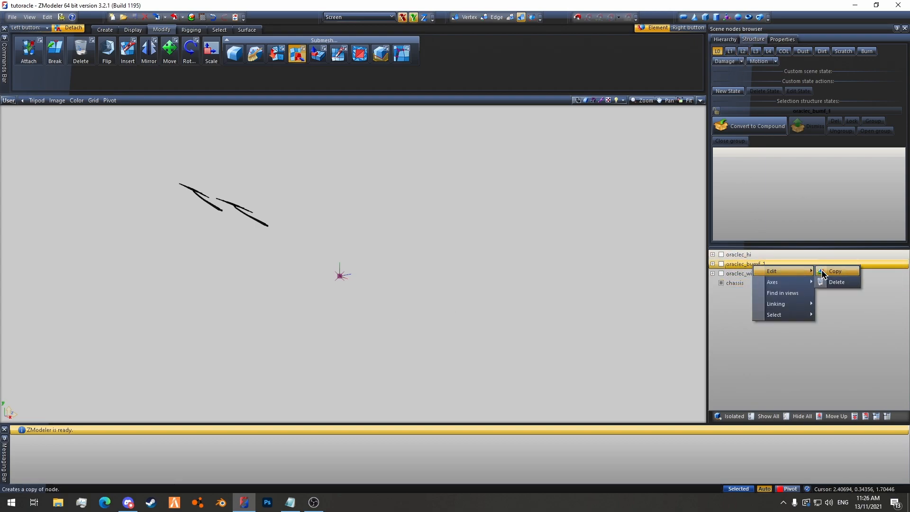
pyautogui.click(837, 269)
pyautogui.click(721, 266)
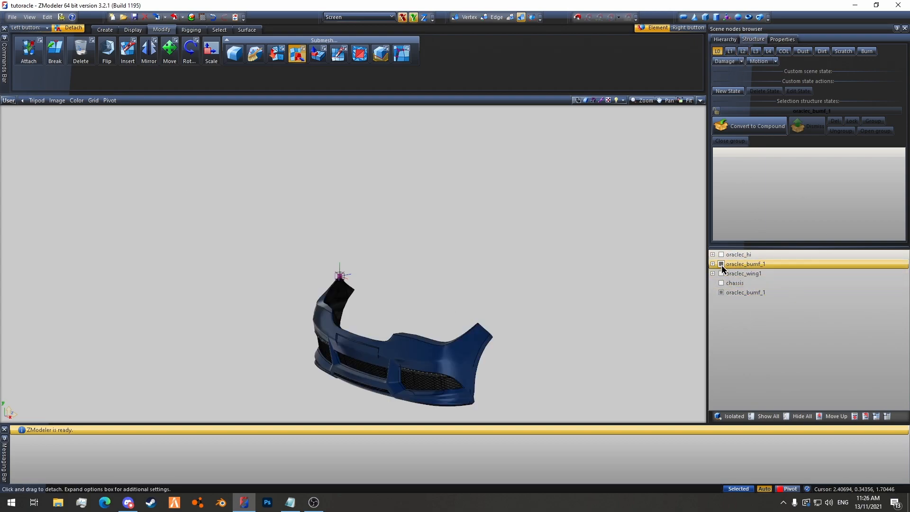
pyautogui.click(721, 266)
pyautogui.doubleClick(779, 293)
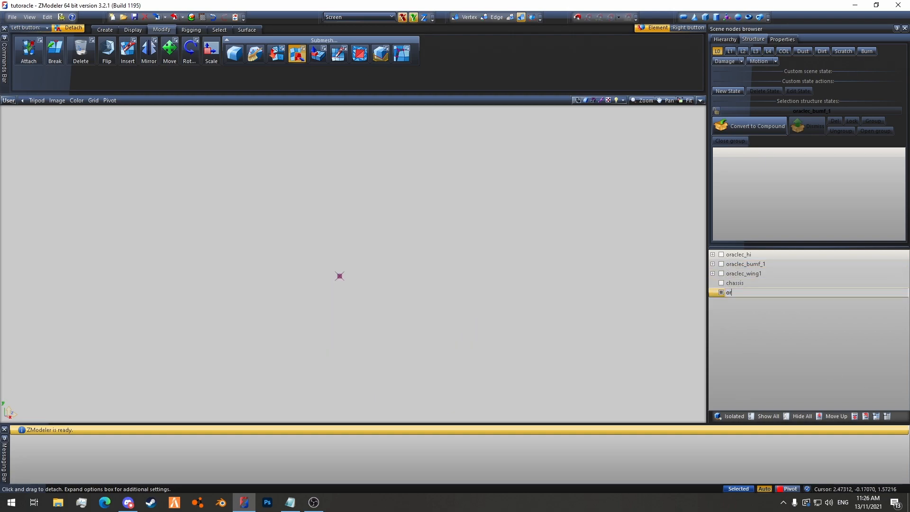
pyautogui.write('oraclec_wipers')
pyautogui.press('Return')
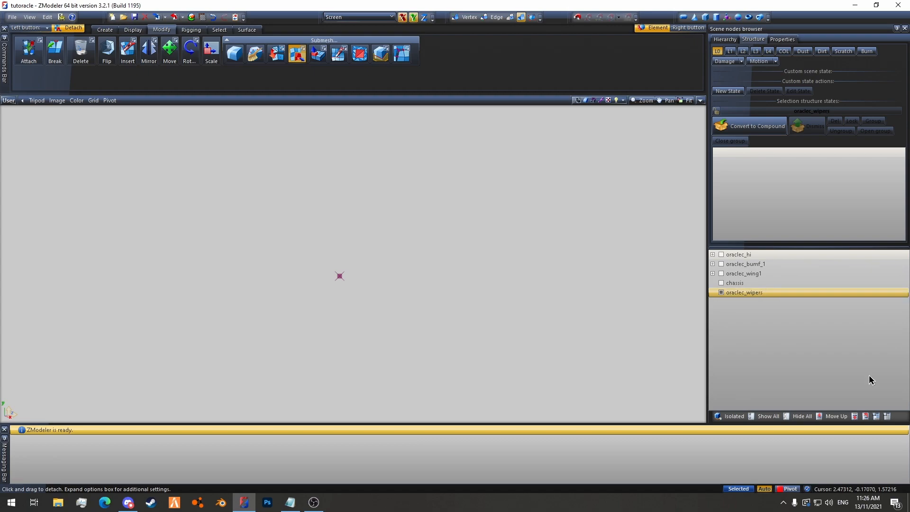
# Nest the detached wiper mesh under the oraclec_wipers node and rename the mesh as oraclec_wipers.
pyautogui.click(721, 283)
pyautogui.moveTo(735, 284)
pyautogui.mouseDown()
pyautogui.moveTo(748, 293)
pyautogui.moveTo(718, 283)
pyautogui.mouseUp()
pyautogui.click(772, 283)
pyautogui.hotkey('ctrl', 'c')
pyautogui.doubleClick(782, 292)
pyautogui.moveTo(782, 291); pyautogui.dragTo(717, 298)
pyautogui.hotkey('ctrl', 'v')
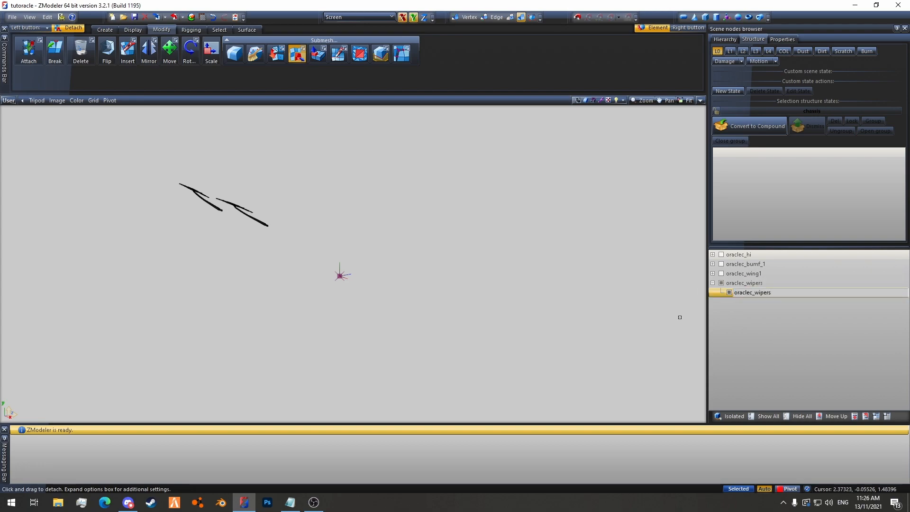
pyautogui.press('Return')
# Export the wipers as a Collada DAE file named oraclec_wipers in the Exported folder, with whole scene export disabled.
pyautogui.click(174, 17)
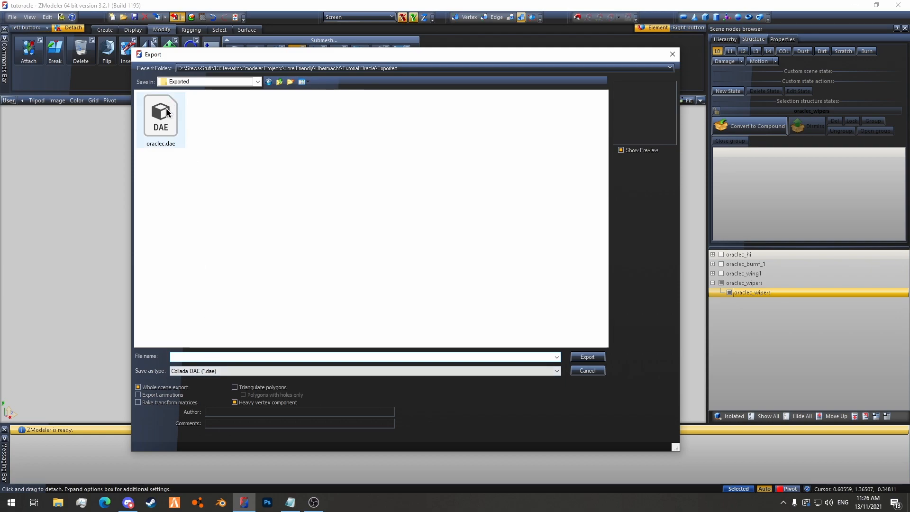
pyautogui.click(138, 386)
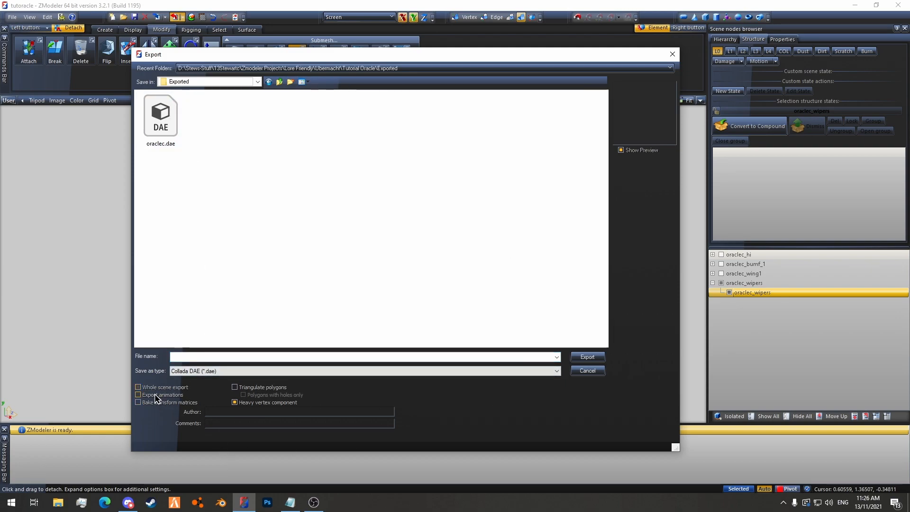
pyautogui.write('oraclec')
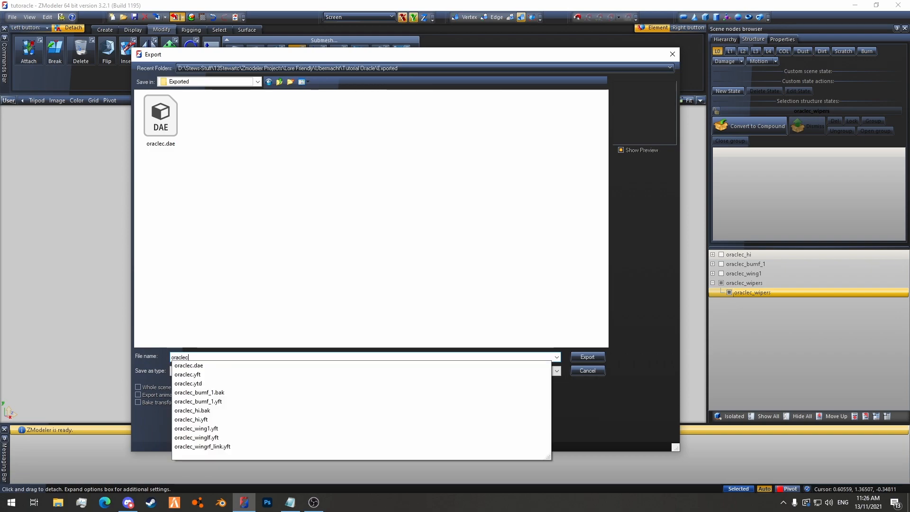
pyautogui.write('_wipers')
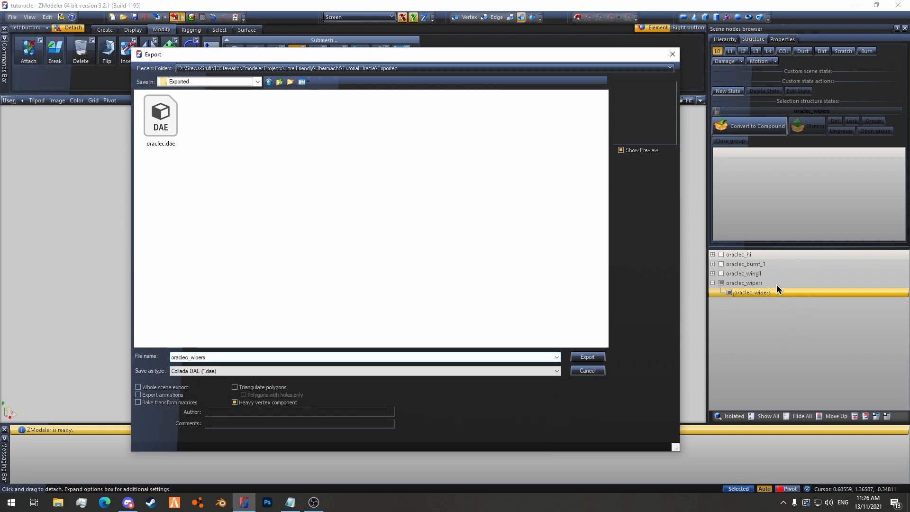
pyautogui.moveTo(285, 55); pyautogui.dragTo(268, 48)
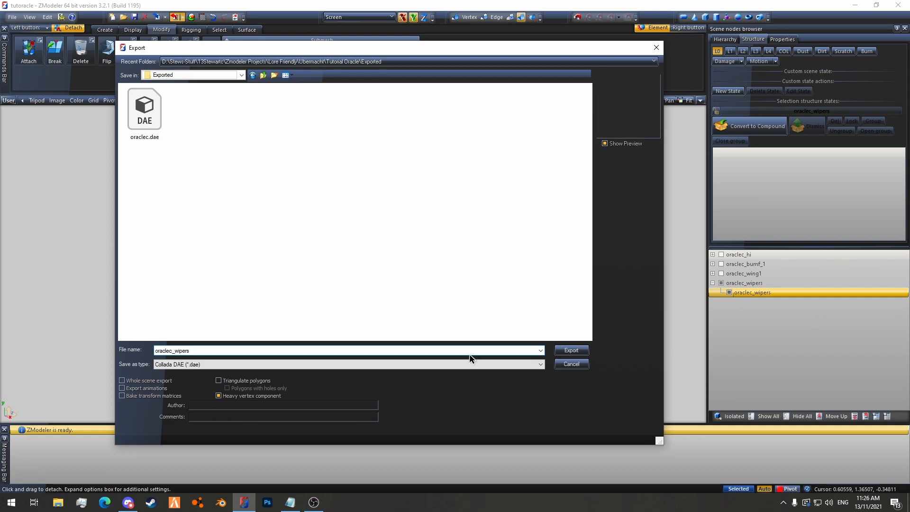
pyautogui.click(565, 350)
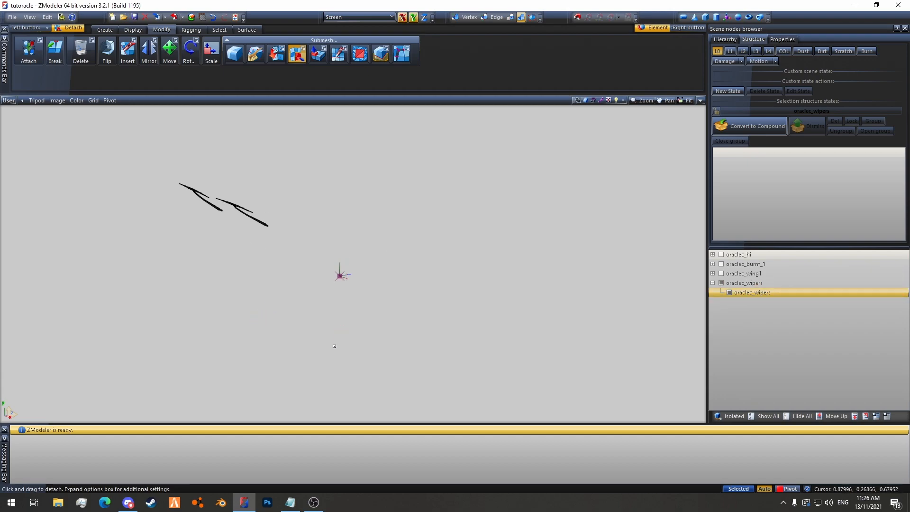
# Switch to Blender, start a COLLADA import, and display the file browser's contents as a vertical list.
pyautogui.click(221, 502)
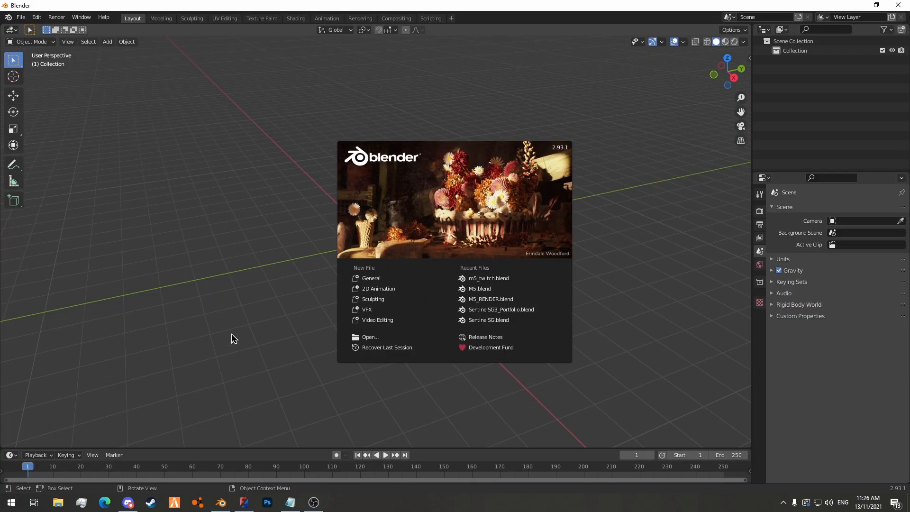
pyautogui.click(228, 330)
pyautogui.click(22, 18)
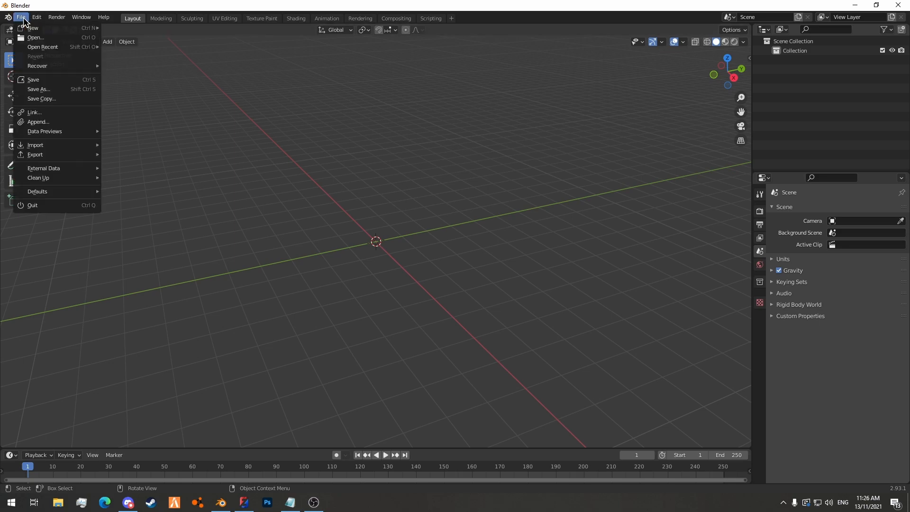
pyautogui.moveTo(63, 146)
pyautogui.click(175, 145)
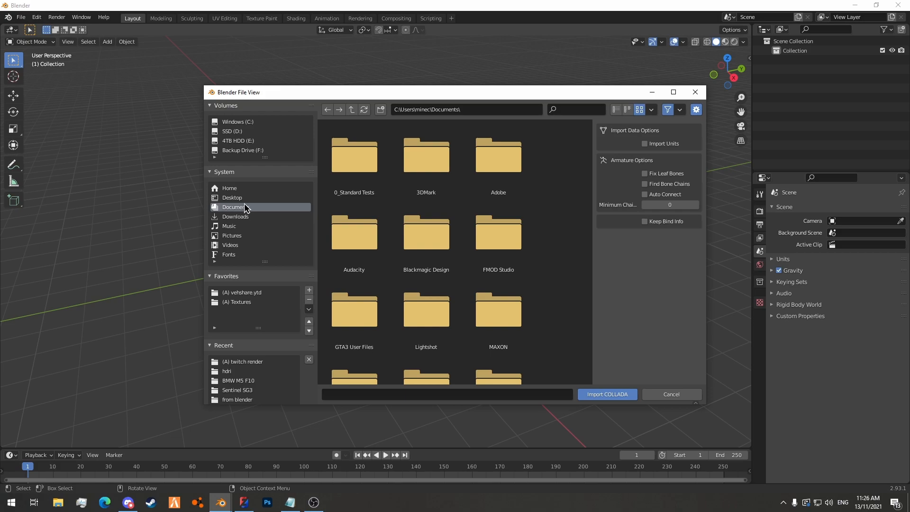
pyautogui.scroll(-3, 251, 225)
pyautogui.scroll(3, 255, 222)
pyautogui.click(351, 109)
pyautogui.click(351, 109)
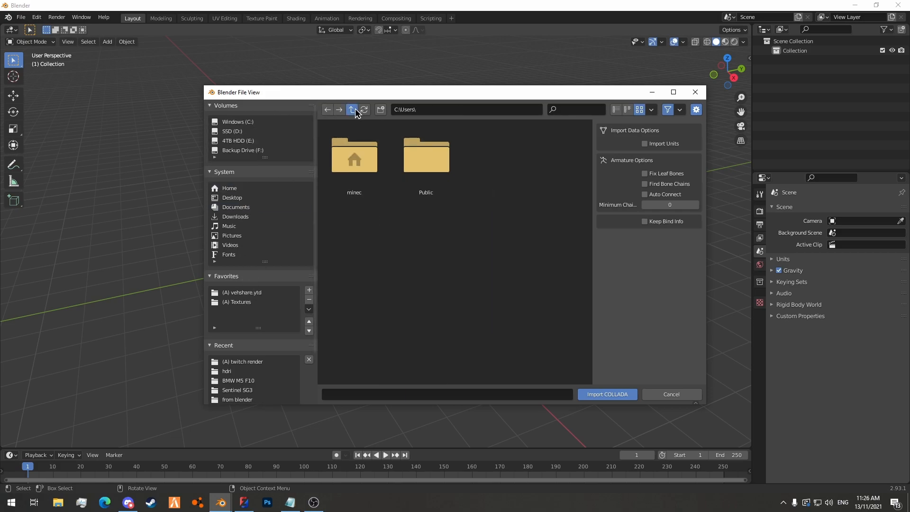
pyautogui.click(351, 110)
pyautogui.click(616, 109)
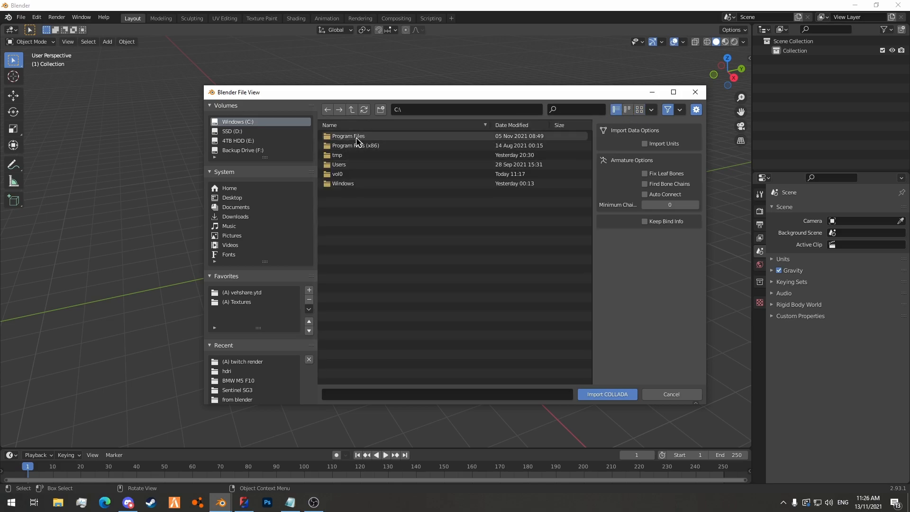
# Browse to the Exported folder inside Lore Friendly, Ubermacht, Tutorial Oracle.
pyautogui.click(235, 199)
pyautogui.doubleClick(365, 137)
pyautogui.doubleClick(367, 193)
pyautogui.doubleClick(359, 137)
pyautogui.scroll(-10, 386, 270)
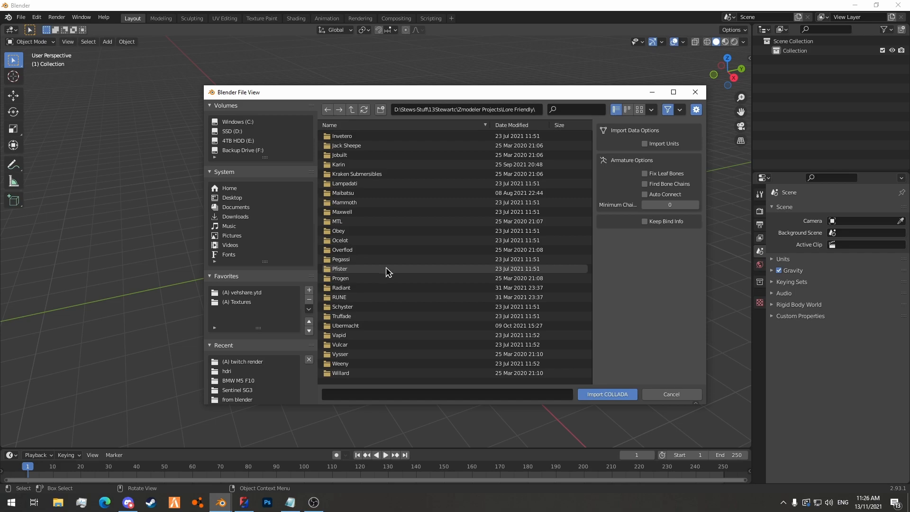
pyautogui.doubleClick(370, 323)
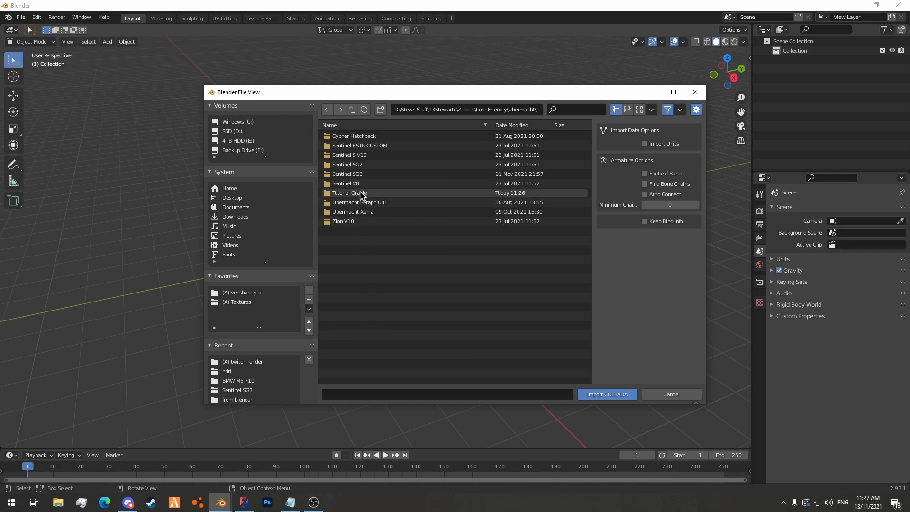
pyautogui.doubleClick(382, 194)
pyautogui.doubleClick(359, 148)
# Import the oraclec.dae car model from the Exported folder.
pyautogui.click(360, 137)
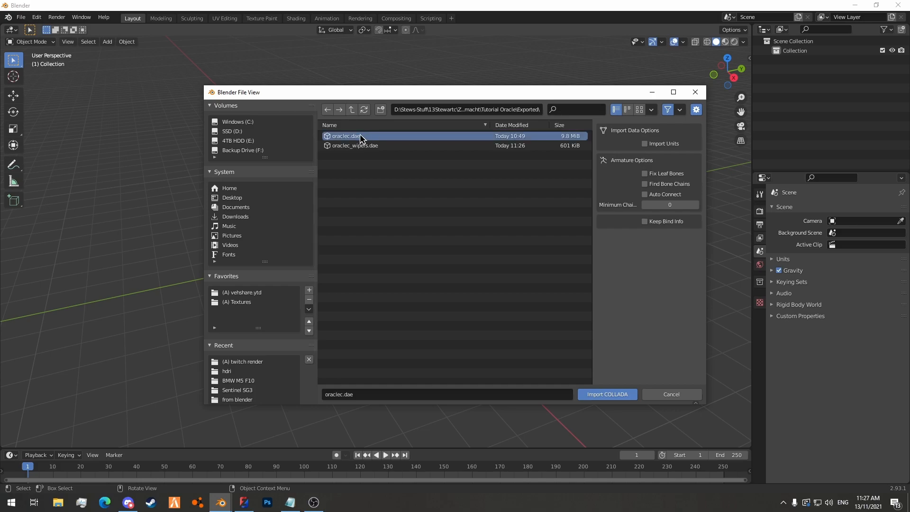
pyautogui.click(388, 145)
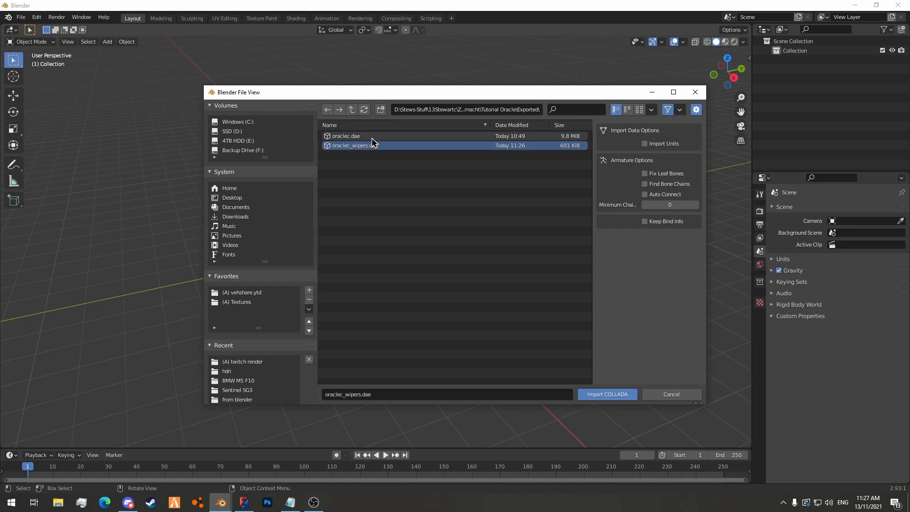
pyautogui.click(372, 136)
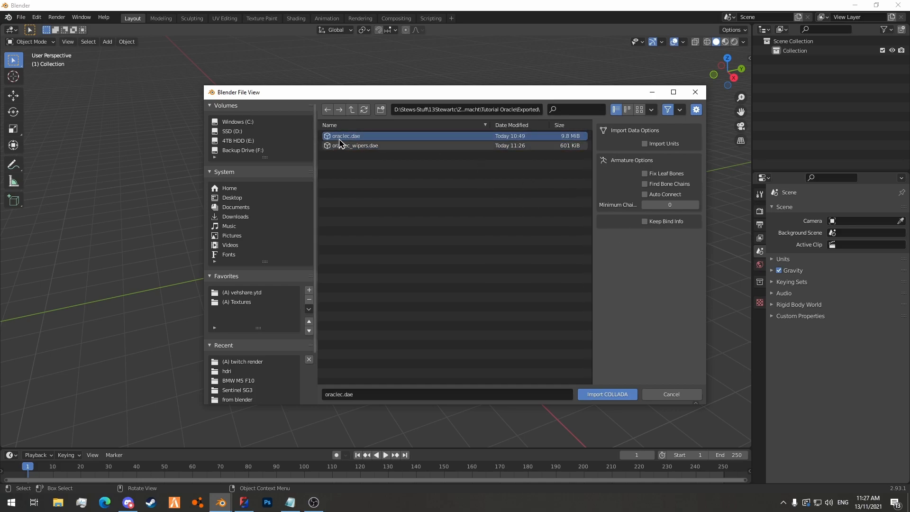
pyautogui.click(617, 395)
# Box-select the unneeded objects imported with the car and delete them.
pyautogui.scroll(7, 308, 230)
pyautogui.moveTo(309, 230); pyautogui.dragTo(483, 206, button='middle')
pyautogui.scroll(1, 293, 326)
pyautogui.moveTo(294, 326); pyautogui.dragTo(382, 337)
pyautogui.scroll(-3, 381, 336)
pyautogui.moveTo(381, 336); pyautogui.dragTo(374, 237, button='middle')
pyautogui.press('Delete')
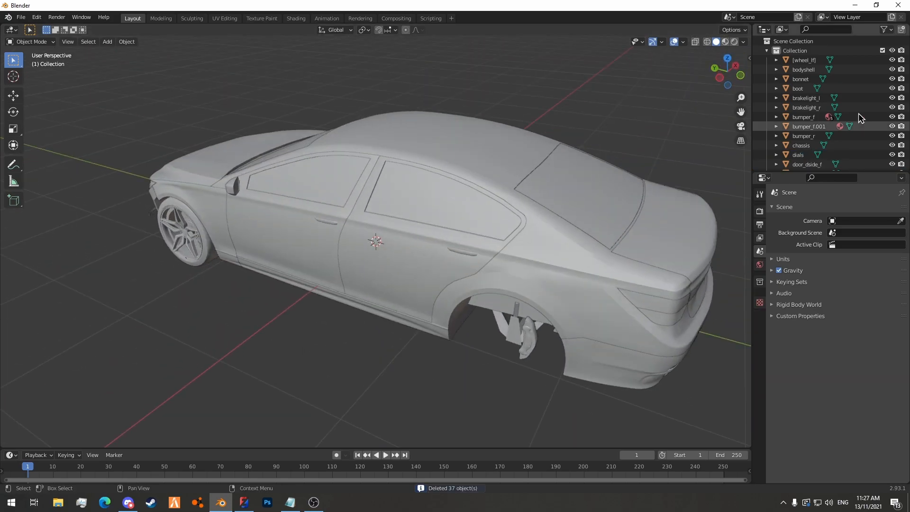
# Examine the bumper_f and bumper_f.001 objects and the front end of the imported car.
pyautogui.click(807, 126)
pyautogui.click(804, 117)
pyautogui.click(807, 127)
pyautogui.moveTo(187, 212); pyautogui.dragTo(327, 197, button='middle')
pyautogui.click(457, 334)
pyautogui.moveTo(495, 345); pyautogui.dragTo(294, 244, button='middle')
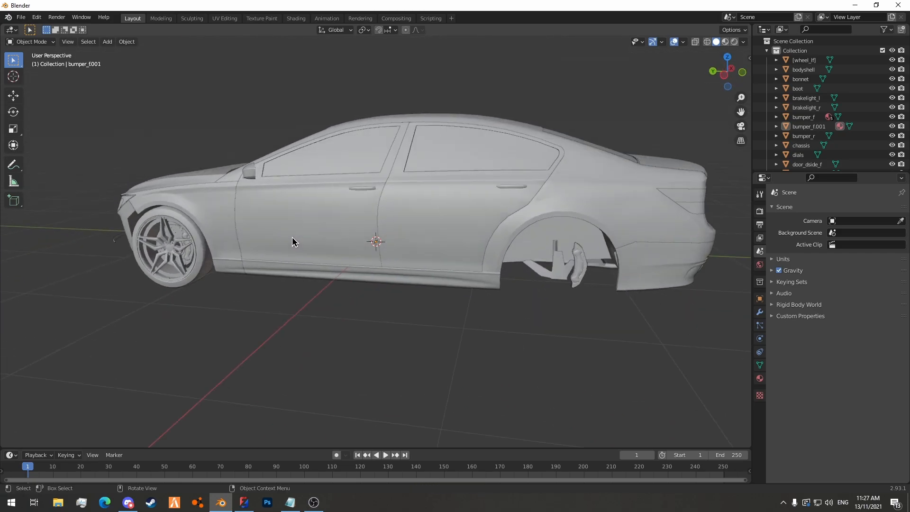
# Examine the windscreen object, its mesh and the gap along its lower edge where the wipers sit.
pyautogui.scroll(10, 339, 240)
pyautogui.scroll(-10, 258, 270)
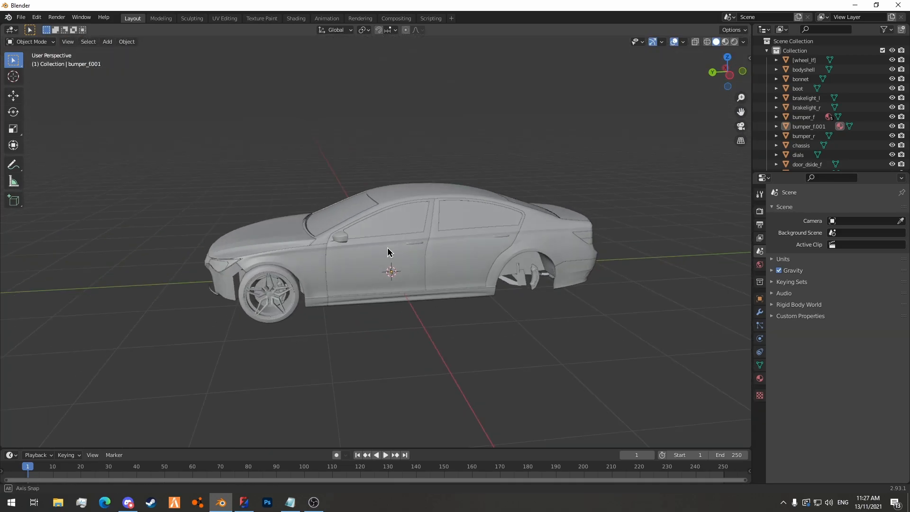
pyautogui.moveTo(388, 249); pyautogui.dragTo(280, 312, button='middle')
pyautogui.scroll(8, 412, 342)
pyautogui.scroll(-2, 266, 289)
pyautogui.click(200, 185)
pyautogui.scroll(-6, 237, 200)
pyautogui.press('Tab')
pyautogui.moveTo(319, 230); pyautogui.dragTo(345, 256, button='middle')
pyautogui.press('3')
pyautogui.press('Tab')
pyautogui.press('Tab')
pyautogui.scroll(2, 389, 243)
pyautogui.scroll(1, 360, 232)
pyautogui.press('Tab')
pyautogui.moveTo(426, 194); pyautogui.dragTo(403, 176, button='middle')
pyautogui.keyDown('shift'); pyautogui.moveTo(370, 197); pyautogui.dragTo(496, 254, button='middle'); pyautogui.keyUp('shift')
pyautogui.scroll(-5, 426, 280)
pyautogui.moveTo(387, 294); pyautogui.dragTo(427, 337, button='middle')
pyautogui.scroll(3, 391, 303)
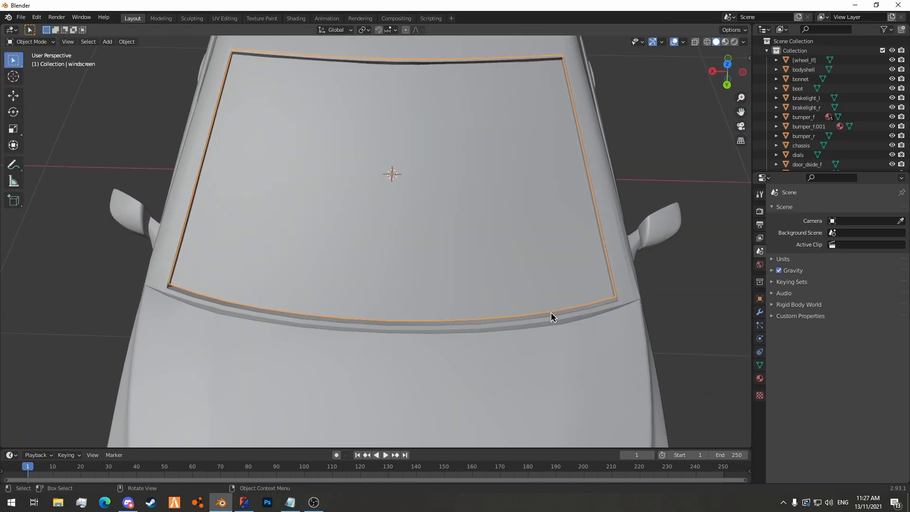
# Look over the bonnet and the front and side of the car body with nothing selected.
pyautogui.scroll(-4, 455, 297)
pyautogui.moveTo(340, 286); pyautogui.dragTo(288, 250, button='middle')
pyautogui.click(525, 428)
pyautogui.moveTo(527, 428); pyautogui.dragTo(488, 410, button='middle')
pyautogui.keyDown('shift'); pyautogui.moveTo(481, 405); pyautogui.dragTo(401, 392, button='middle'); pyautogui.keyUp('shift')
pyautogui.scroll(4, 458, 376)
pyautogui.scroll(-4, 310, 287)
pyautogui.moveTo(311, 287); pyautogui.dragTo(348, 280, button='middle')
pyautogui.scroll(5, 341, 277)
pyautogui.scroll(-4, 351, 272)
pyautogui.scroll(-4, 345, 265)
pyautogui.scroll(1, 347, 271)
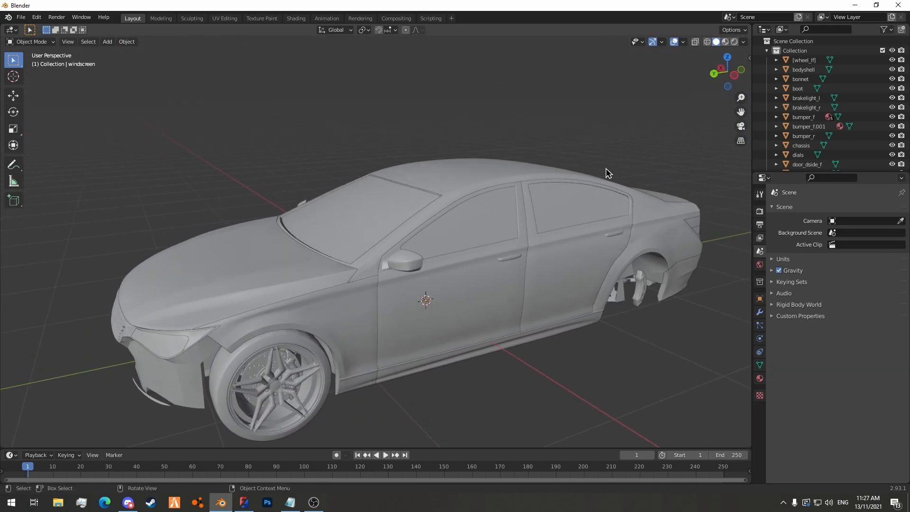
# Collapse the collection holding the imported car parts and rename it as car.
pyautogui.click(767, 51)
pyautogui.doubleClick(797, 50)
pyautogui.write('car')
pyautogui.press('Return')
# Create a new collection under the Scene Collection and name it wipers.
pyautogui.rightClick(798, 42)
pyautogui.click(798, 42)
pyautogui.doubleClick(798, 61)
pyautogui.write('wipers')
pyautogui.press('Return')
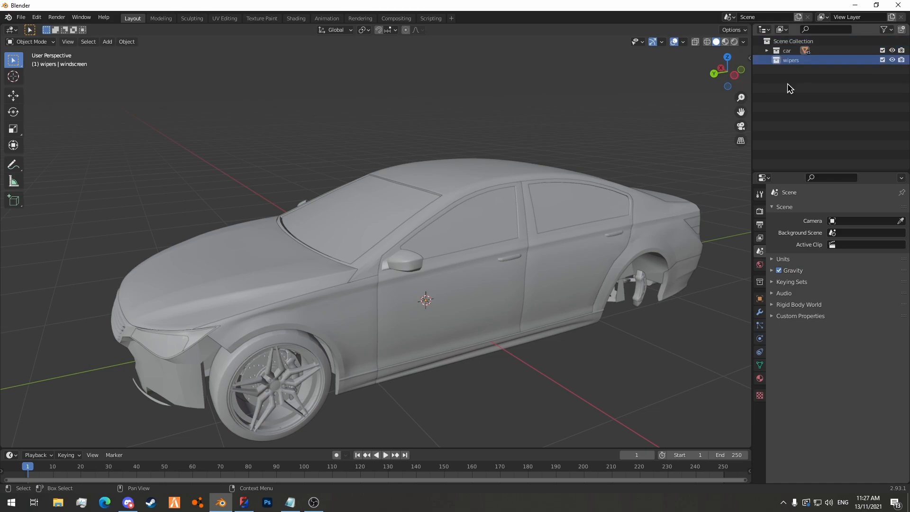
# Save the project as vehfuncs_v_wipers.blend in the Tutorial Oracle folder.
pyautogui.hotkey('ctrl', 's')
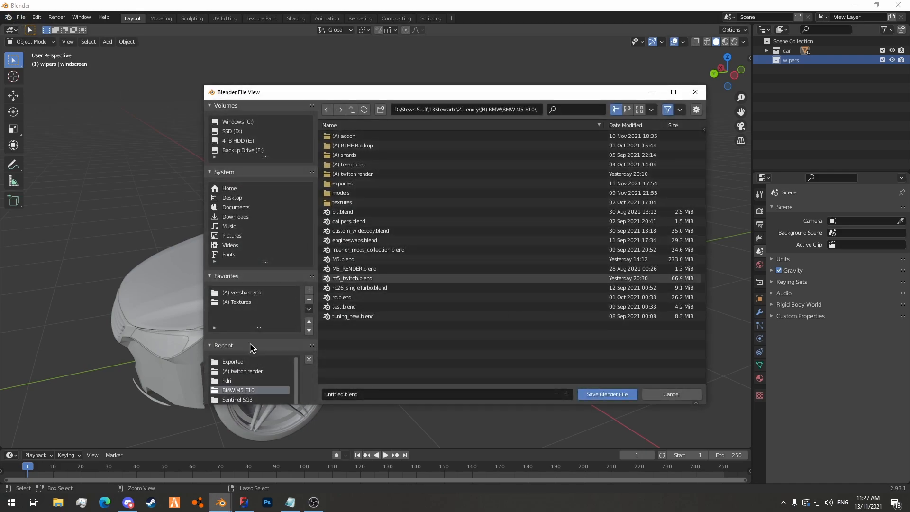
pyautogui.click(232, 362)
pyautogui.click(352, 110)
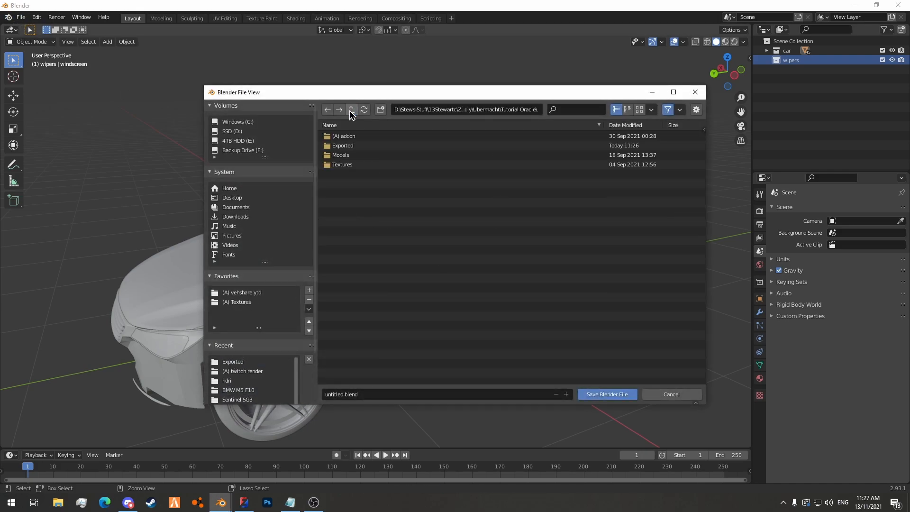
pyautogui.click(345, 397)
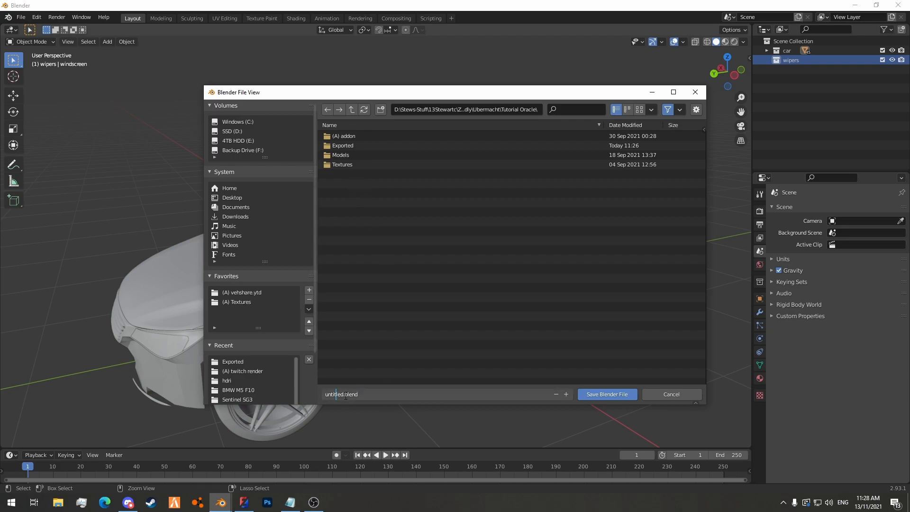
pyautogui.moveTo(344, 396); pyautogui.dragTo(307, 389)
pyautogui.write('vehfuncs_v_wipers')
pyautogui.press('Return')
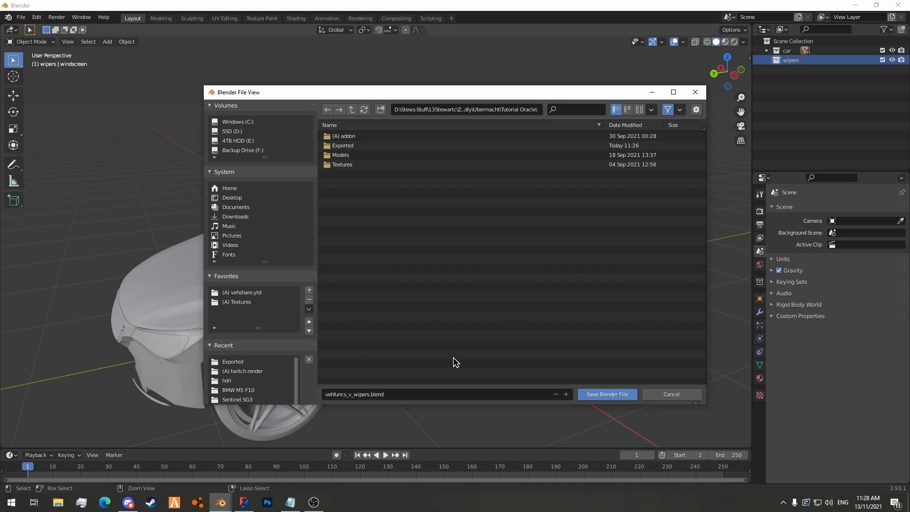
pyautogui.click(607, 394)
# Import the Collada file oraclec_wipers.dae from the Exported folder into the wipers collection.
pyautogui.moveTo(502, 317); pyautogui.dragTo(427, 208, button='middle')
pyautogui.click(21, 17)
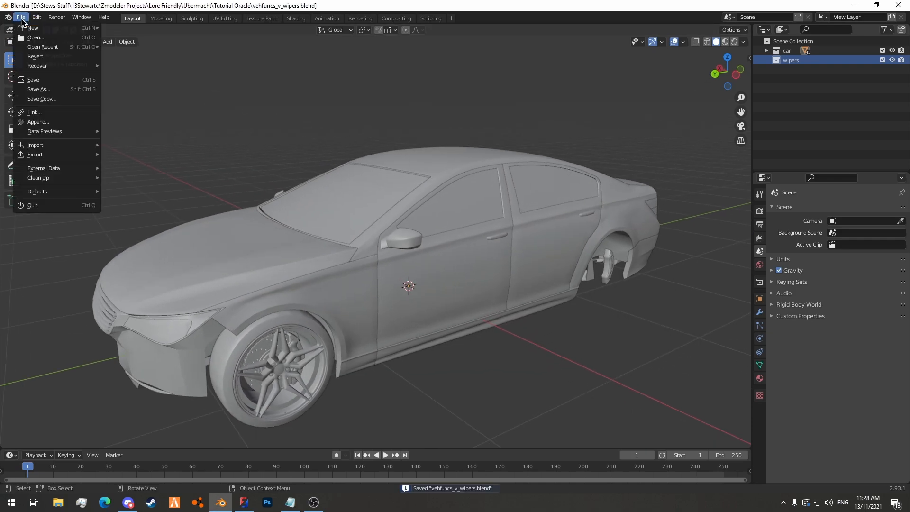
pyautogui.moveTo(45, 145)
pyautogui.click(151, 144)
pyautogui.click(375, 144)
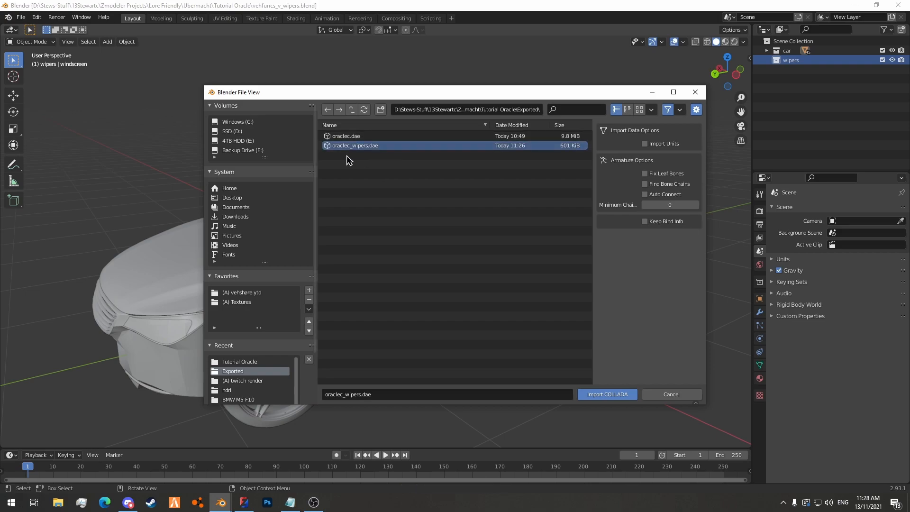
pyautogui.click(608, 394)
# Delete the oraclec_wipers empty imported with the wiper mesh.
pyautogui.moveTo(550, 325)
pyautogui.mouseDown(button='middle')
pyautogui.moveTo(563, 327)
pyautogui.moveTo(555, 327)
pyautogui.mouseUp(button='middle')
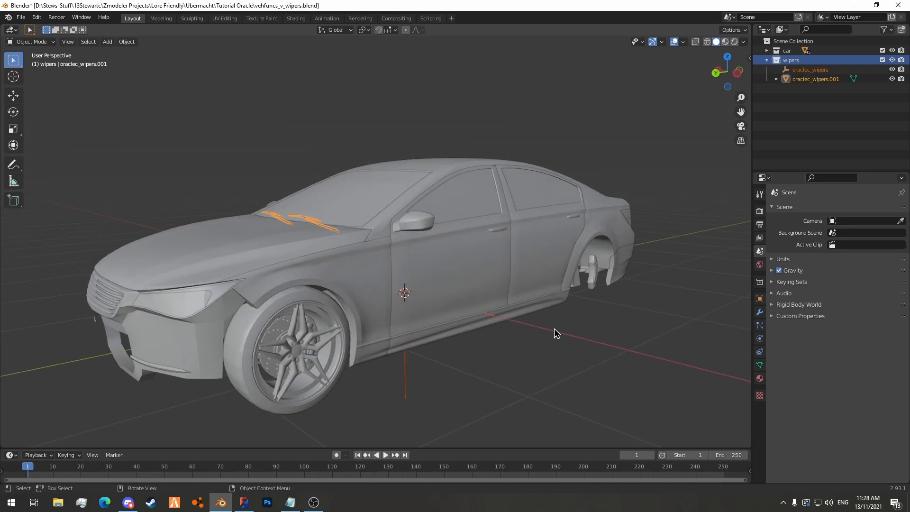
pyautogui.click(593, 372)
pyautogui.moveTo(385, 372); pyautogui.dragTo(431, 385)
pyautogui.press('Delete')
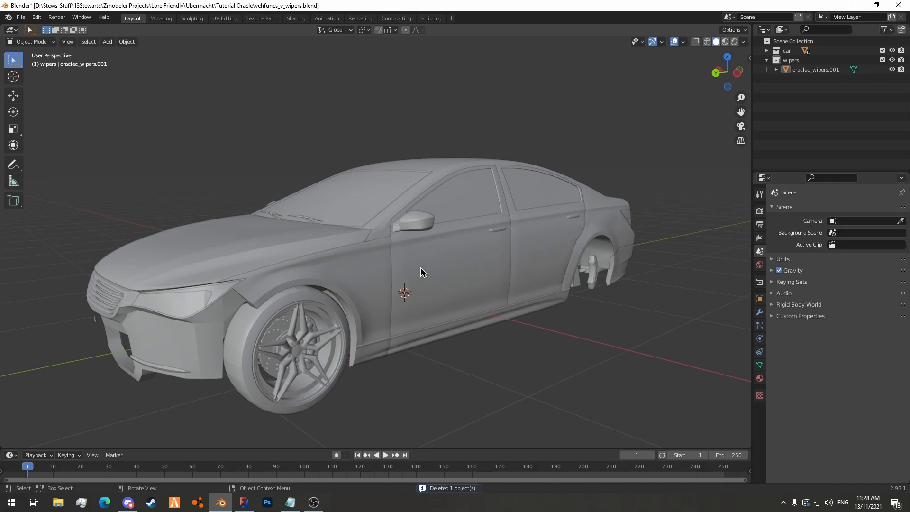
# Separate the wiper on the car's right side from the oraclec_wipers.001 mesh into its own object.
pyautogui.moveTo(407, 267); pyautogui.dragTo(433, 300, button='middle')
pyautogui.scroll(6, 432, 300)
pyautogui.click(130, 349)
pyautogui.press('Tab')
pyautogui.scroll(-3, 266, 232)
pyautogui.moveTo(269, 233); pyautogui.dragTo(281, 214, button='middle')
pyautogui.hotkey('alt', 'z')
pyautogui.hotkey('alt', 'z')
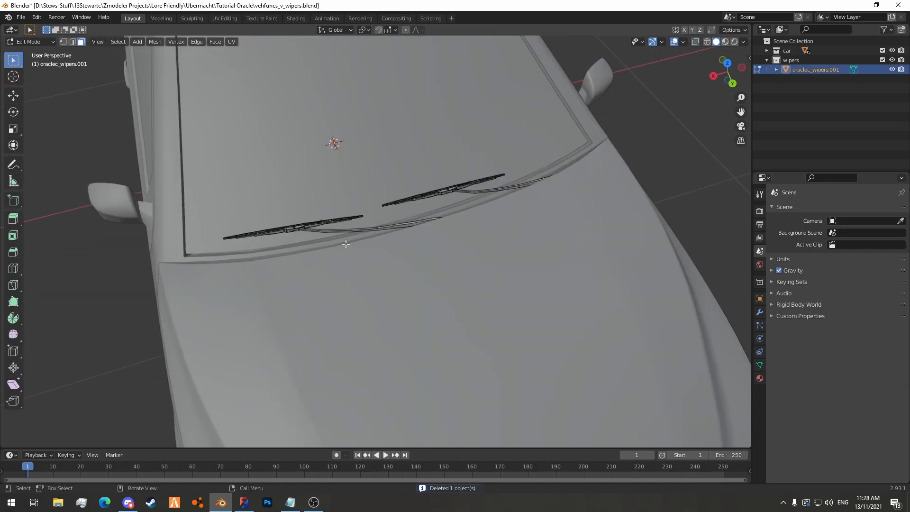
pyautogui.hotkey('alt', 'z')
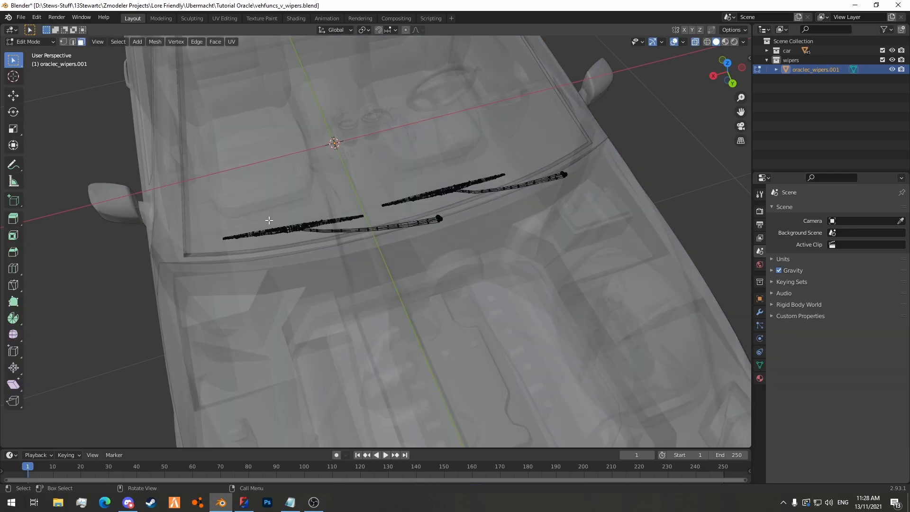
pyautogui.moveTo(189, 190); pyautogui.dragTo(372, 250)
pyautogui.moveTo(503, 260); pyautogui.dragTo(370, 210)
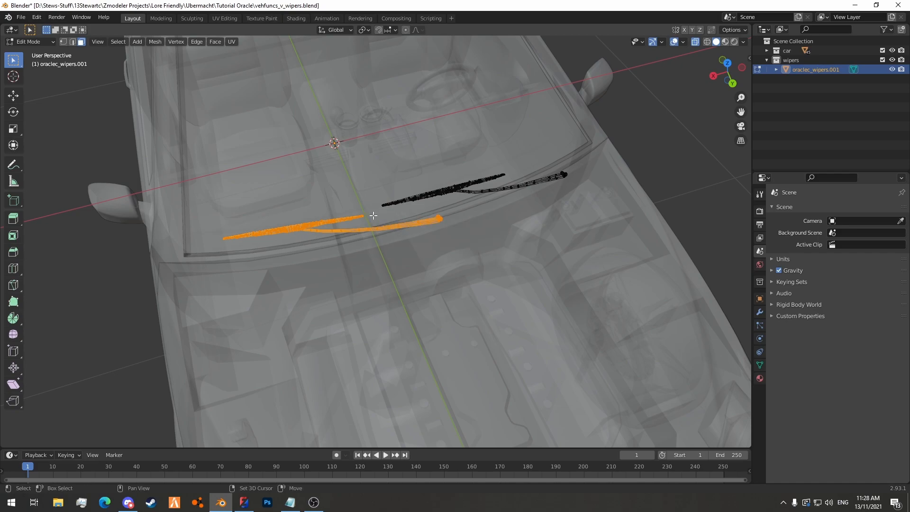
pyautogui.hotkey('alt', 'z')
pyautogui.press('p')
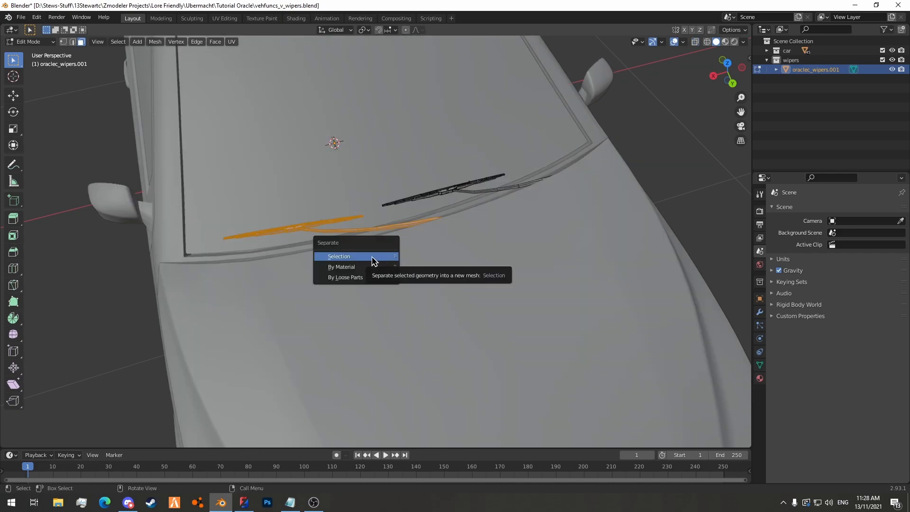
pyautogui.click(373, 258)
pyautogui.press('Tab')
# Deselect the wiper objects and save the file.
pyautogui.moveTo(421, 254); pyautogui.dragTo(295, 283, button='middle')
pyautogui.click(84, 146)
pyautogui.hotkey('ctrl', 's')
# Rename oraclec_wipers.001 as wiper_l and oraclec_wipers.002 as wiper_r.
pyautogui.scroll(-5, 332, 248)
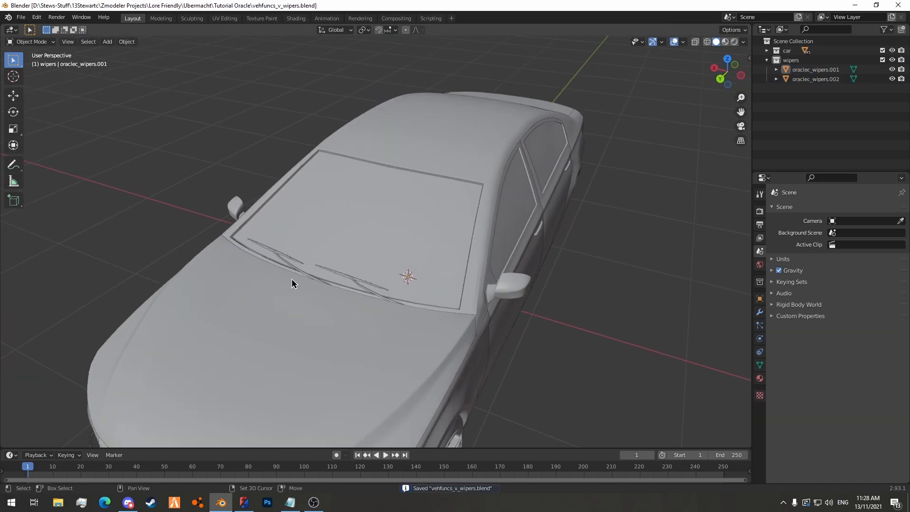
pyautogui.click(812, 70)
pyautogui.click(813, 79)
pyautogui.doubleClick(811, 70)
pyautogui.write('wiper')
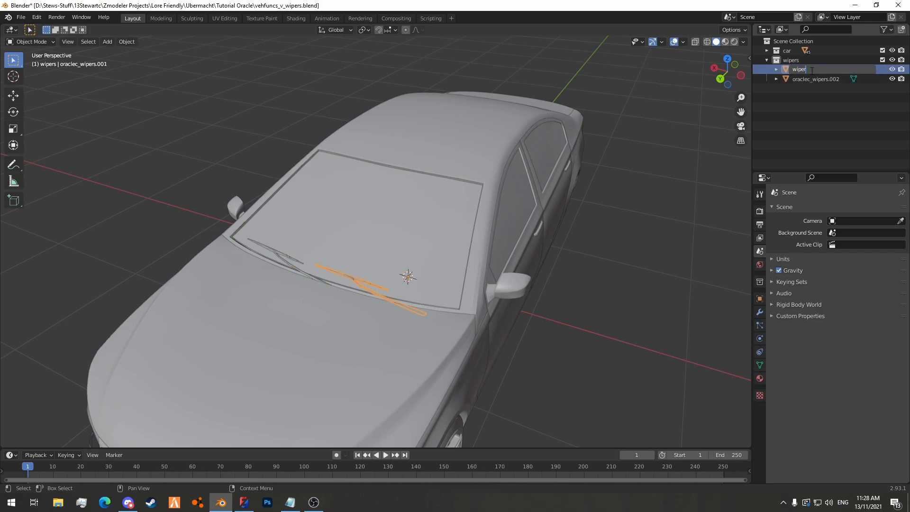
pyautogui.write('_l')
pyautogui.press('Return')
pyautogui.doubleClick(811, 69)
pyautogui.write('wi')
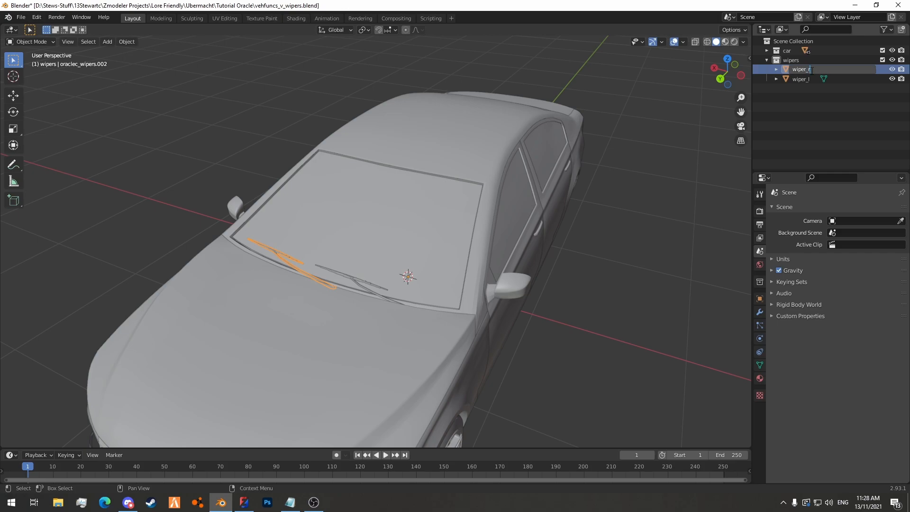
pyautogui.press('Return')
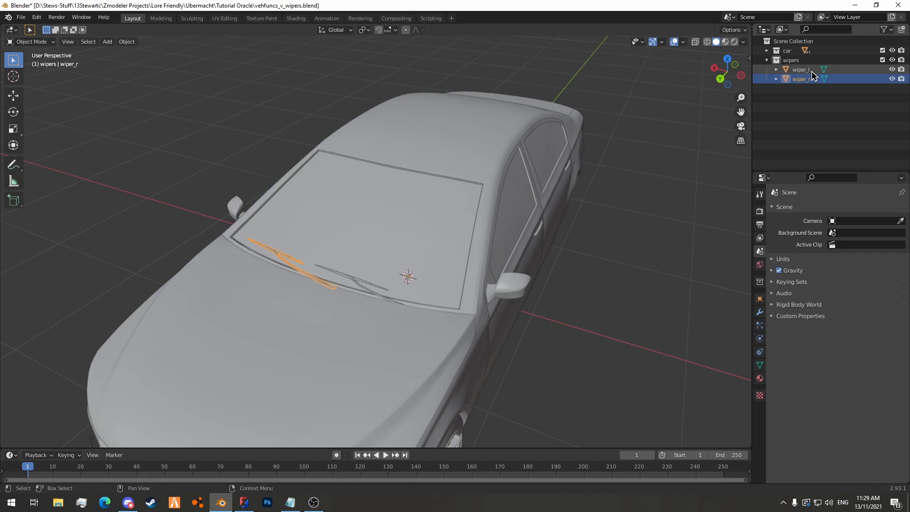
# Inspect wiper_l and wiper_r on the windscreen to check which side of the car each one is on.
pyautogui.click(808, 70)
pyautogui.moveTo(317, 280); pyautogui.dragTo(342, 249, button='middle')
pyautogui.scroll(3, 331, 237)
pyautogui.click(812, 80)
pyautogui.moveTo(443, 226); pyautogui.dragTo(355, 214, button='middle')
pyautogui.scroll(-3, 304, 252)
pyautogui.scroll(-3, 373, 242)
pyautogui.scroll(5, 362, 248)
pyautogui.scroll(3, 362, 248)
pyautogui.moveTo(353, 260)
pyautogui.mouseDown(button='middle')
pyautogui.moveTo(314, 209)
pyautogui.moveTo(289, 232)
pyautogui.moveTo(353, 263)
pyautogui.mouseUp(button='middle')
pyautogui.scroll(4, 288, 232)
pyautogui.keyDown('shift'); pyautogui.click(257, 228); pyautogui.keyUp('shift')
pyautogui.scroll(-5, 304, 251)
pyautogui.click(570, 298)
pyautogui.moveTo(439, 246); pyautogui.dragTo(392, 229, button='middle')
pyautogui.click(366, 207)
pyautogui.click(615, 368)
# Save the file and add a Plain Axes empty to the wipers collection.
pyautogui.click(800, 70)
pyautogui.click(796, 60)
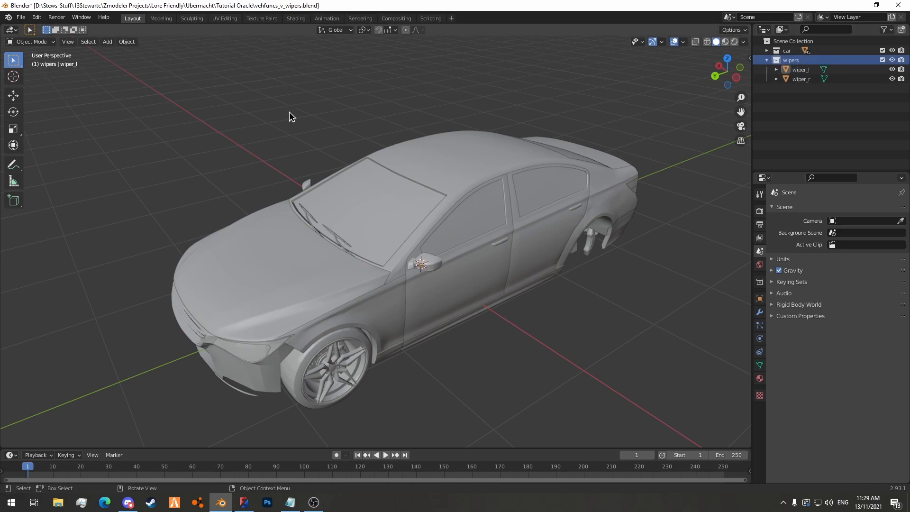
pyautogui.moveTo(290, 112); pyautogui.dragTo(201, 113, button='middle')
pyautogui.hotkey('ctrl', 's')
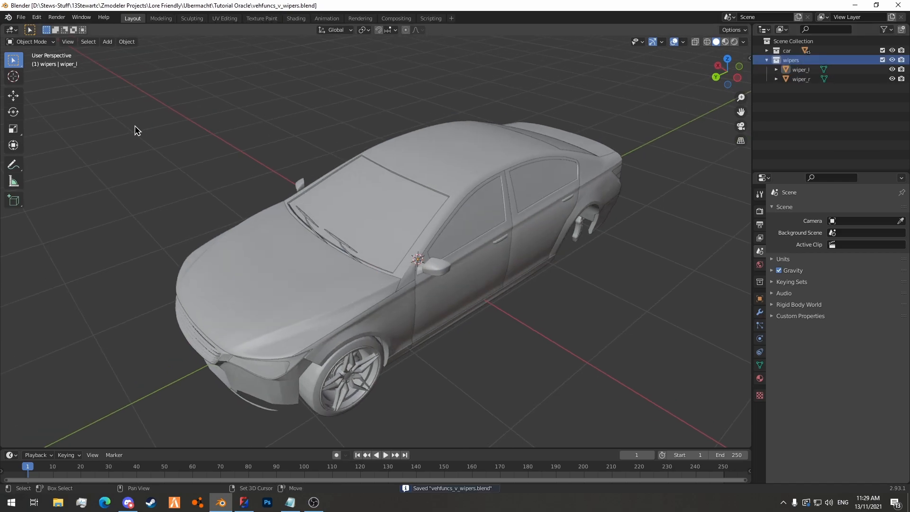
pyautogui.hotkey('shift', 'a')
pyautogui.moveTo(131, 217)
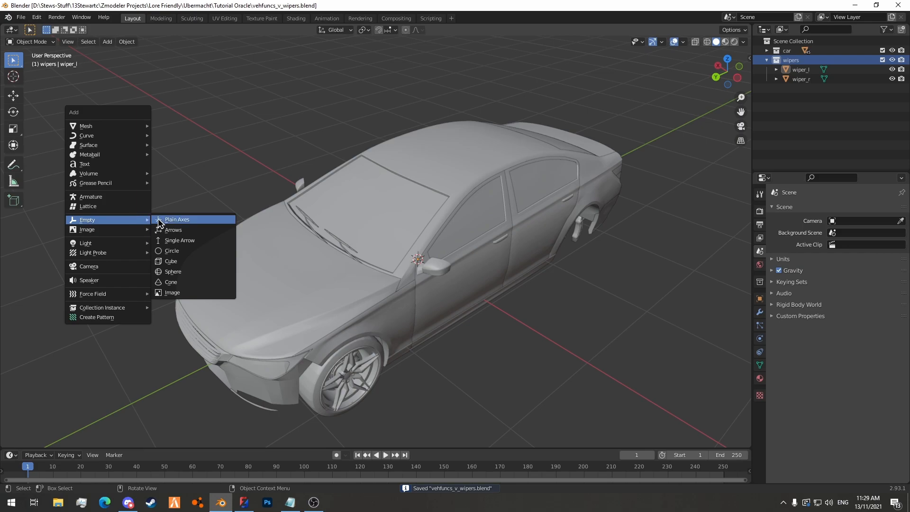
pyautogui.click(179, 221)
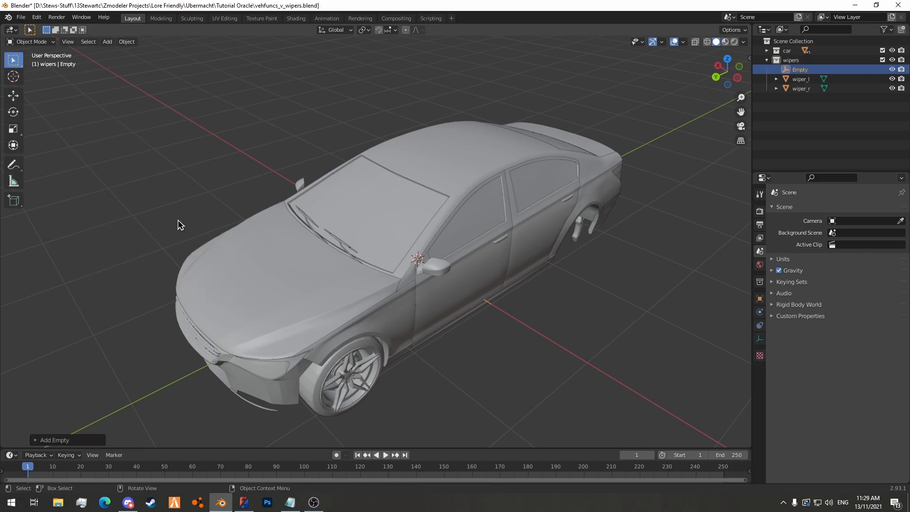
# Isolate wiper_l in local view and open its mesh for editing at the pivot end.
pyautogui.scroll(-3, 389, 265)
pyautogui.moveTo(411, 266); pyautogui.dragTo(375, 275, button='middle')
pyautogui.scroll(4, 374, 275)
pyautogui.scroll(3, 330, 266)
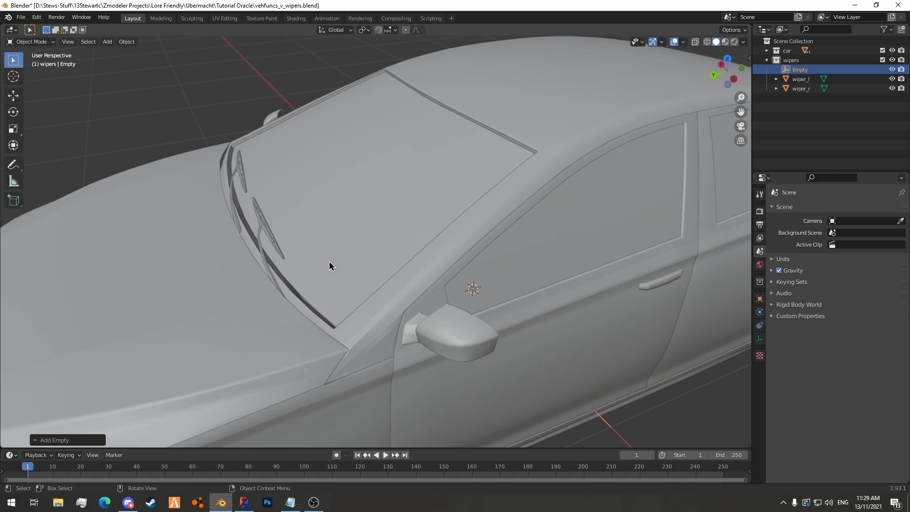
pyautogui.click(261, 223)
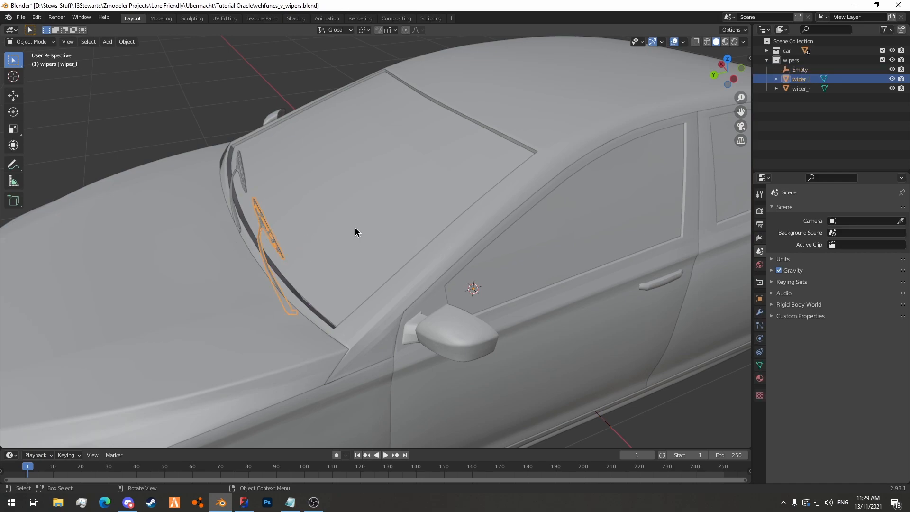
pyautogui.press('KP_Divide')
pyautogui.moveTo(354, 230); pyautogui.dragTo(311, 172, button='middle')
pyautogui.press('Tab')
pyautogui.scroll(8, 284, 191)
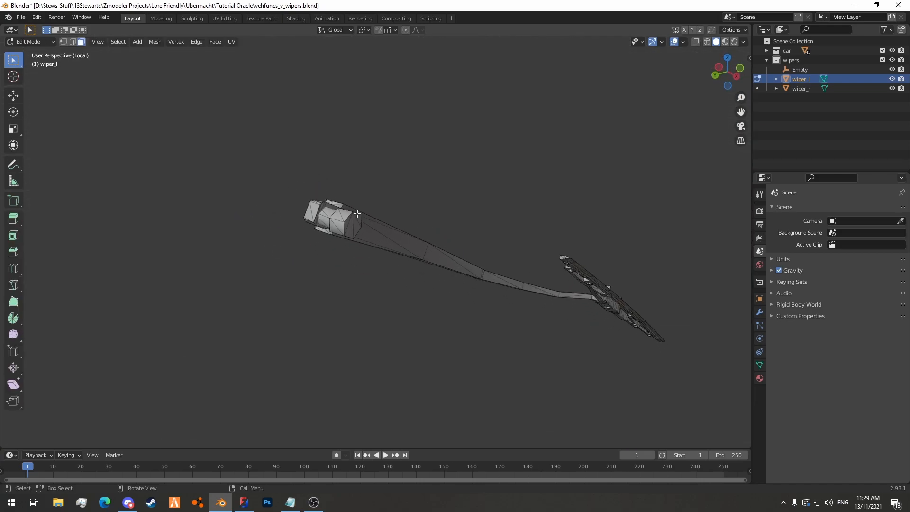
# Delete the end-cap faces of wiper_l's pivot and fill the open edge loop with a single face.
pyautogui.click(292, 184)
pyautogui.press('x')
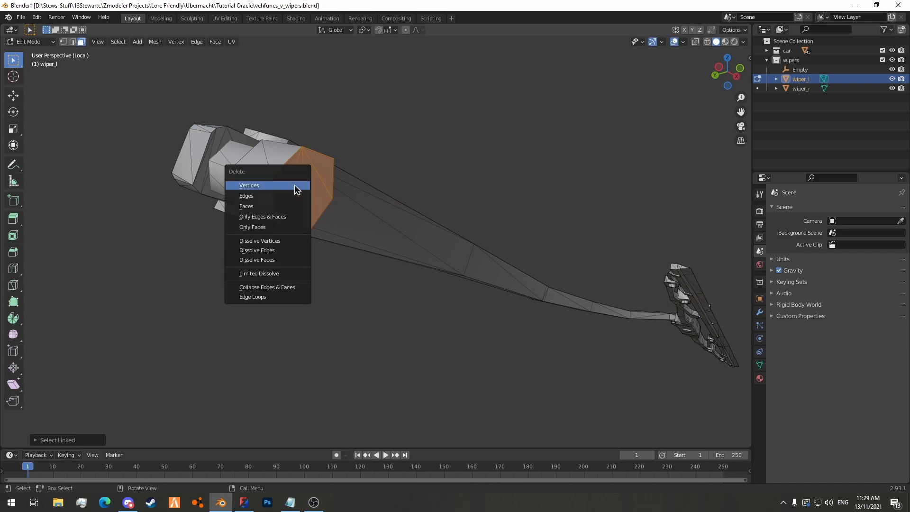
pyautogui.click(273, 205)
pyautogui.press('2')
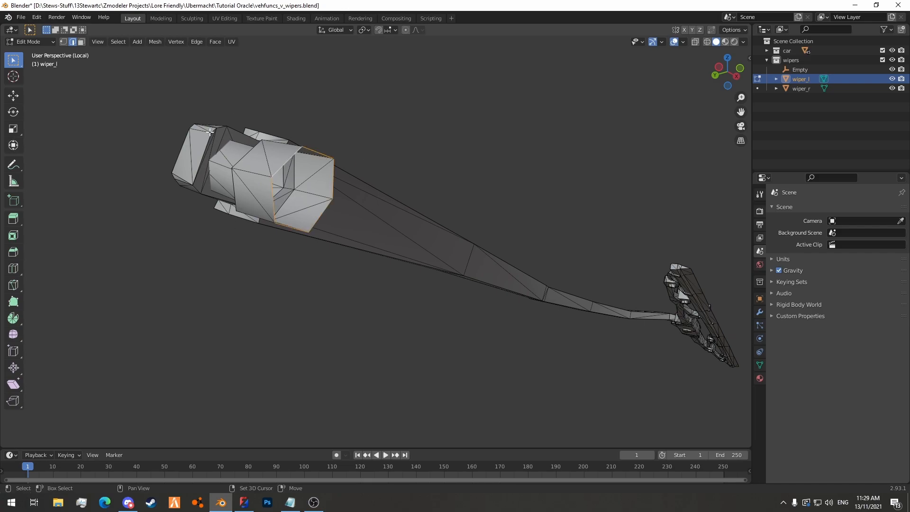
pyautogui.press('3')
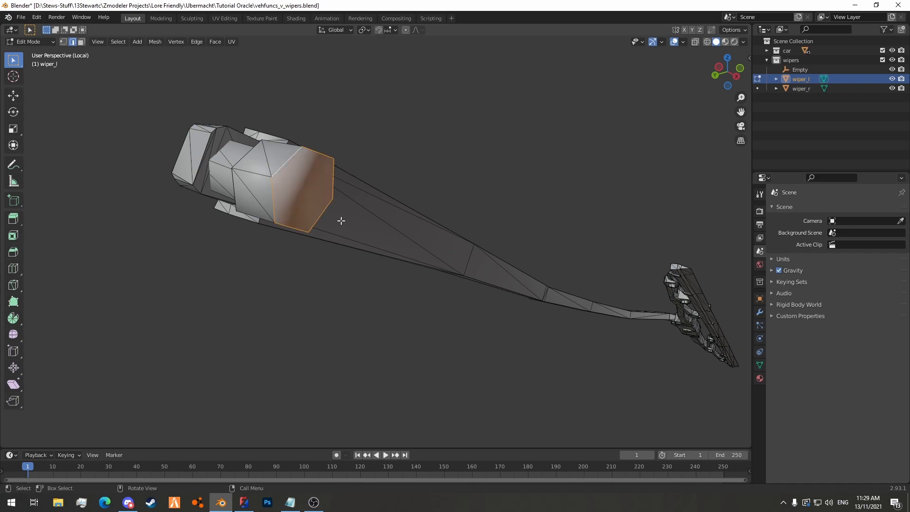
# Try poking the pivot's end-cap face to create a vertex at its centre.
pyautogui.rightClick(341, 221)
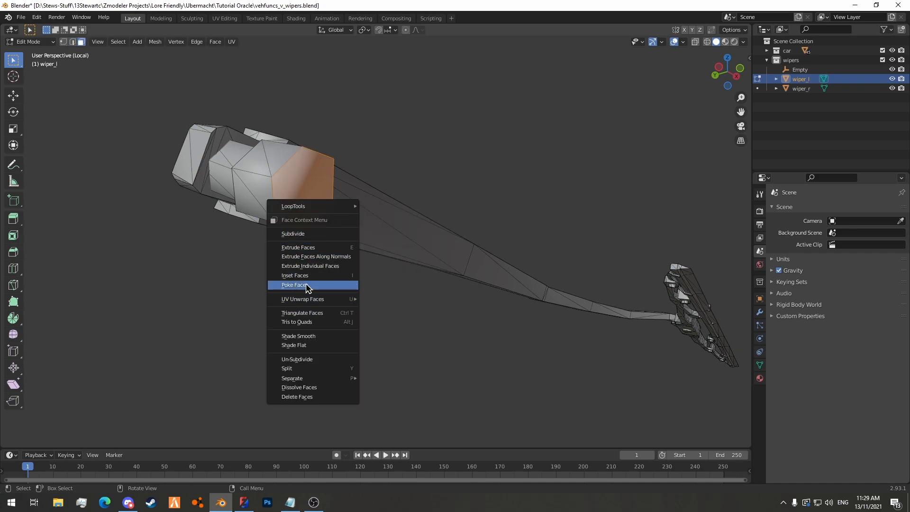
pyautogui.rightClick(338, 166)
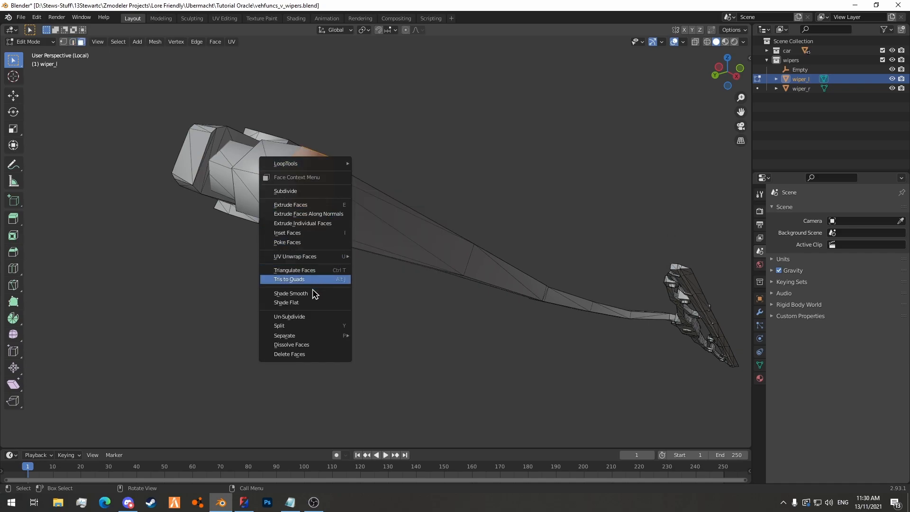
pyautogui.click(294, 242)
pyautogui.press('1')
pyautogui.moveTo(317, 180); pyautogui.dragTo(458, 137, button='middle')
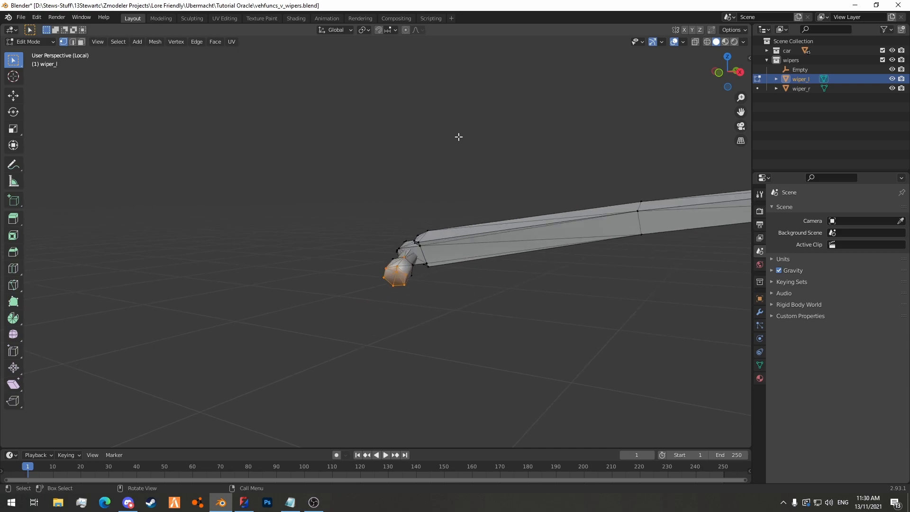
pyautogui.scroll(5, 433, 194)
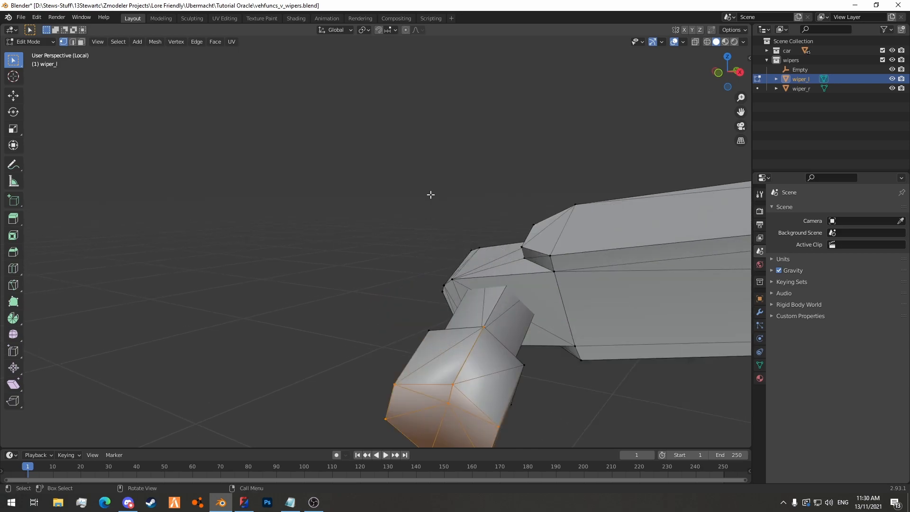
# Undo the poke on the pivot's end-cap face.
pyautogui.press('3')
pyautogui.keyDown('shift'); pyautogui.moveTo(521, 369); pyautogui.dragTo(440, 265, button='middle'); pyautogui.keyUp('shift')
pyautogui.hotkey('ctrl', 'z')
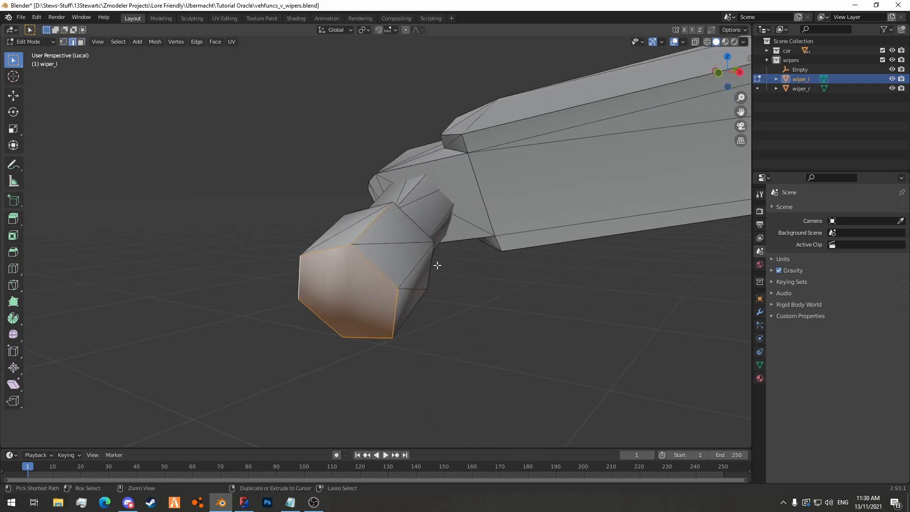
# Undo the end-cap fill and merge the linked pivot faces' duplicate vertices by distance.
pyautogui.hotkey('ctrl', 'z')
pyautogui.click(450, 325)
pyautogui.press('3')
pyautogui.press('l')
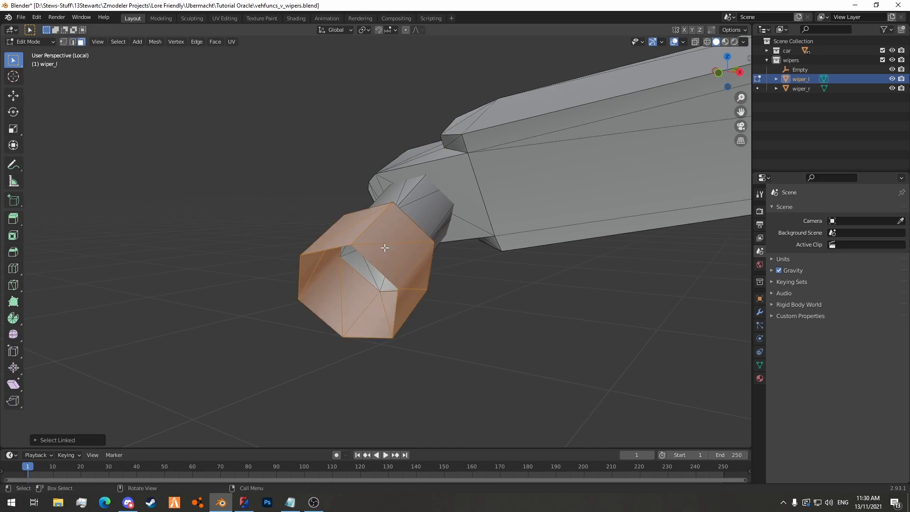
pyautogui.press('m')
pyautogui.click(362, 282)
# Fill the open edge loop at wiper_l's pivot end with one face and poke it to add a centre vertex.
pyautogui.hotkey('alt', 'a')
pyautogui.press('2')
pyautogui.keyDown('alt'); pyautogui.click(406, 307); pyautogui.keyUp('alt')
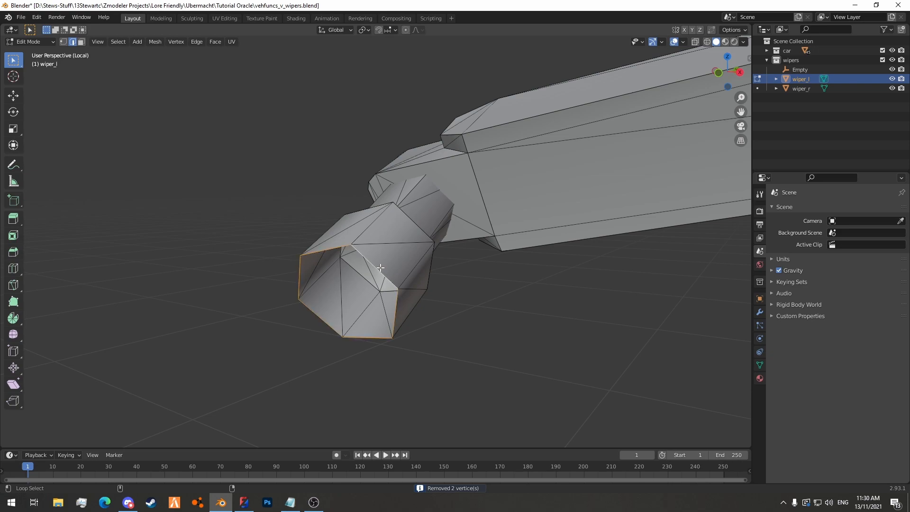
pyautogui.press('f')
pyautogui.press('3')
pyautogui.rightClick(410, 310)
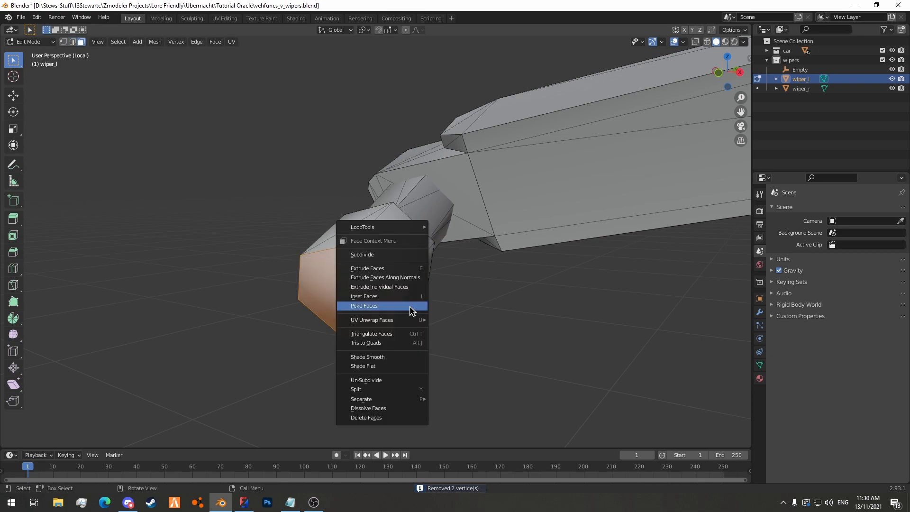
pyautogui.click(409, 309)
pyautogui.moveTo(457, 324); pyautogui.dragTo(485, 344)
# Check the poked end cap, return wiper_l to Object Mode and save the file.
pyautogui.press('1')
pyautogui.click(347, 292)
pyautogui.scroll(-8, 379, 289)
pyautogui.moveTo(434, 285); pyautogui.dragTo(361, 278, button='middle')
pyautogui.scroll(6, 361, 279)
pyautogui.moveTo(261, 196); pyautogui.dragTo(263, 190, button='middle')
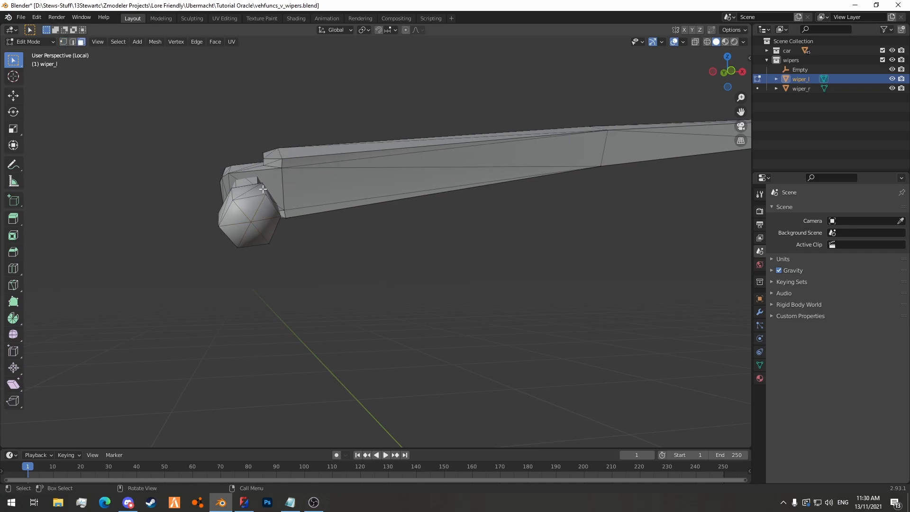
pyautogui.moveTo(243, 212); pyautogui.dragTo(270, 257)
pyautogui.click(270, 257)
pyautogui.press('Tab')
pyautogui.moveTo(368, 185); pyautogui.dragTo(399, 164, button='middle')
pyautogui.hotkey('ctrl', 's')
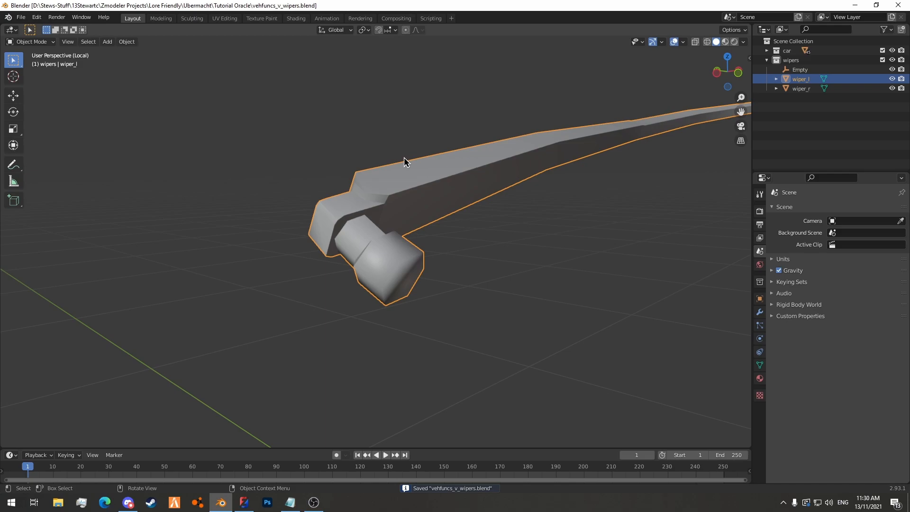
# Isolate wiper_l together with the Empty in local view and clear the selection.
pyautogui.press('KP_Divide')
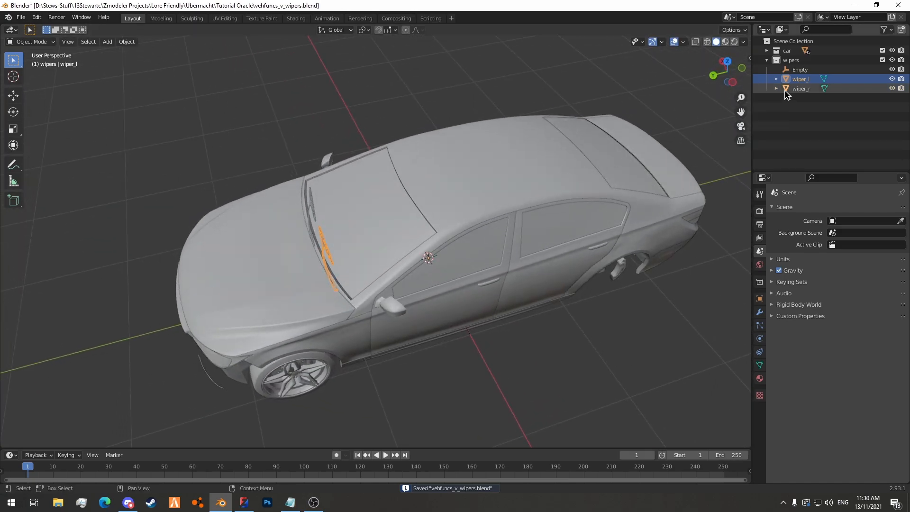
pyautogui.keyDown('ctrl'); pyautogui.click(803, 70); pyautogui.keyUp('ctrl')
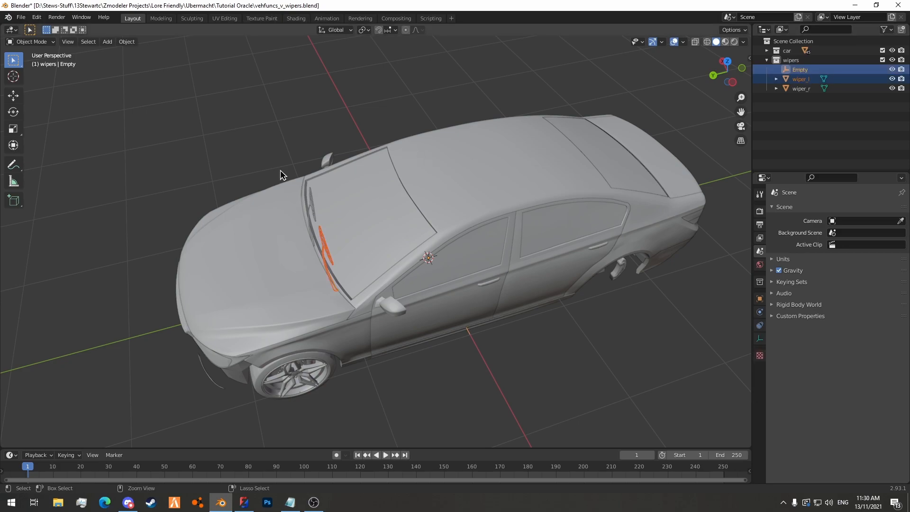
pyautogui.moveTo(389, 221); pyautogui.dragTo(320, 229, button='middle')
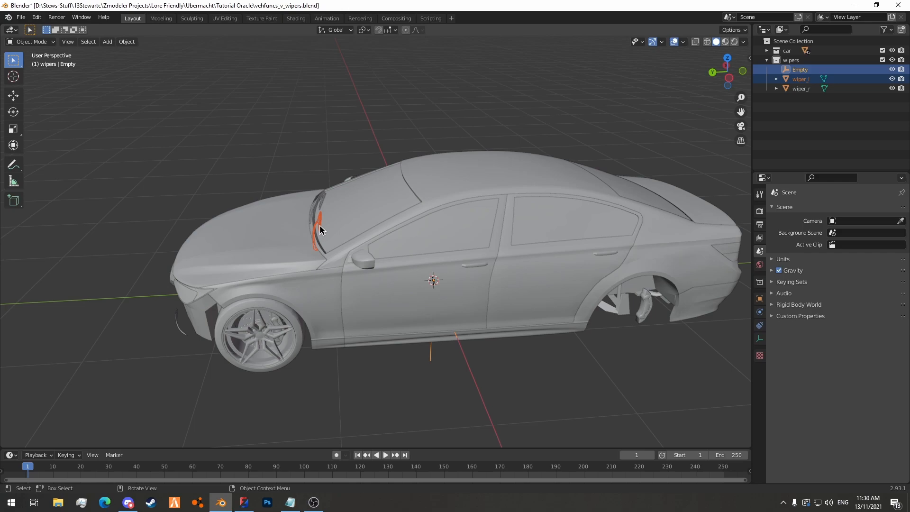
pyautogui.press('KP_Divide')
pyautogui.hotkey('alt', 'a')
pyautogui.moveTo(268, 284); pyautogui.dragTo(321, 291, button='middle')
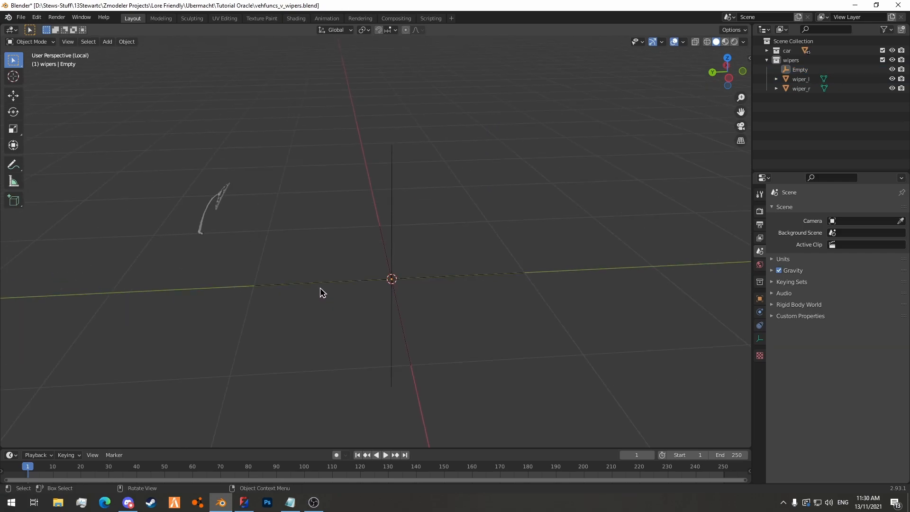
# Move the Empty from the world origin to roughly beside wiper_l's pivot end.
pyautogui.click(342, 284)
pyautogui.press('g')
pyautogui.click(204, 219)
pyautogui.moveTo(205, 219); pyautogui.dragTo(293, 279, button='middle')
pyautogui.scroll(5, 279, 290)
pyautogui.press('g')
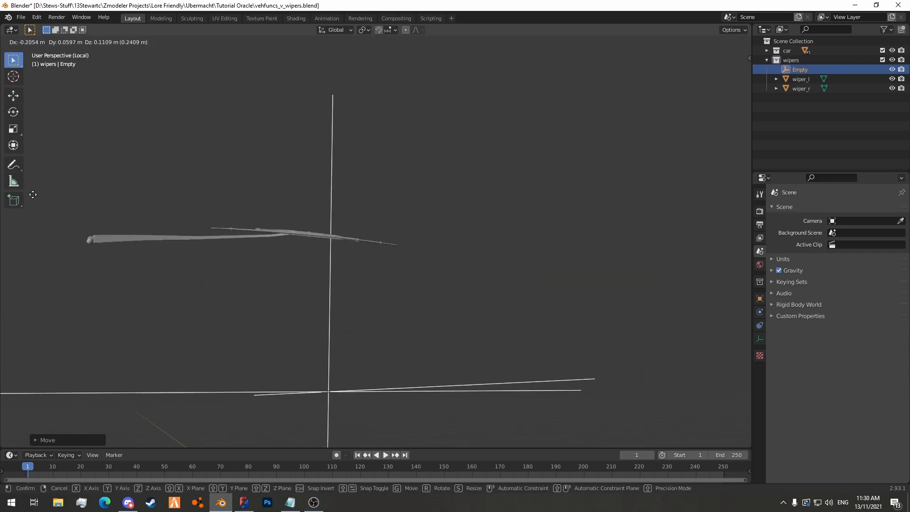
pyautogui.click(539, 121)
# Enable snapping to vertices and move the Empty onto wiper_l's pivot.
pyautogui.hotkey('shift', 'Tab')
pyautogui.click(394, 30)
pyautogui.click(365, 66)
pyautogui.keyDown('shift'); pyautogui.moveTo(331, 248); pyautogui.dragTo(449, 251, button='middle'); pyautogui.keyUp('shift')
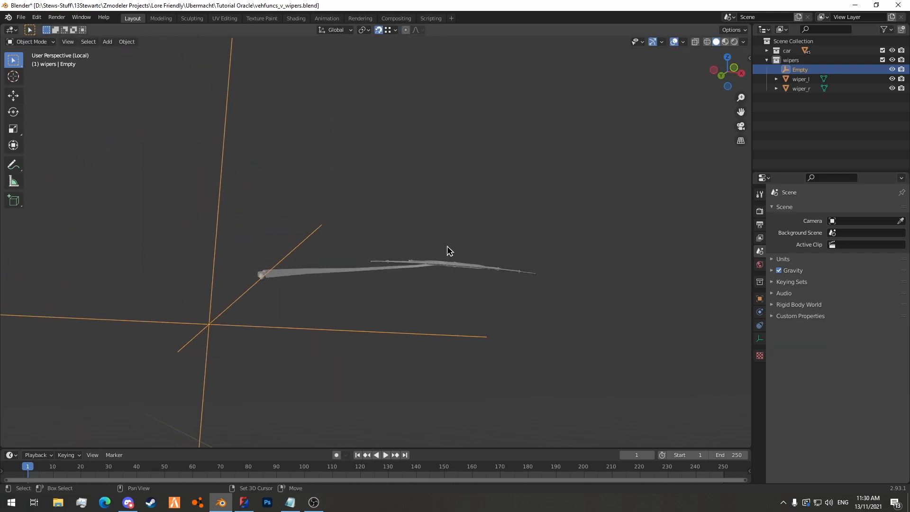
pyautogui.click(364, 30)
pyautogui.click(382, 41)
pyautogui.scroll(3, 233, 338)
pyautogui.press('g')
pyautogui.click(181, 306)
# Display the wiper as wireframe without X-ray and snap the Empty onto the centre vertex of the pivot's end cap.
pyautogui.keyDown('shift'); pyautogui.moveTo(252, 331); pyautogui.dragTo(375, 315, button='middle'); pyautogui.keyUp('shift')
pyautogui.scroll(3, 391, 327)
pyautogui.keyDown('shift'); pyautogui.moveTo(392, 349); pyautogui.dragTo(336, 283, button='middle'); pyautogui.keyUp('shift')
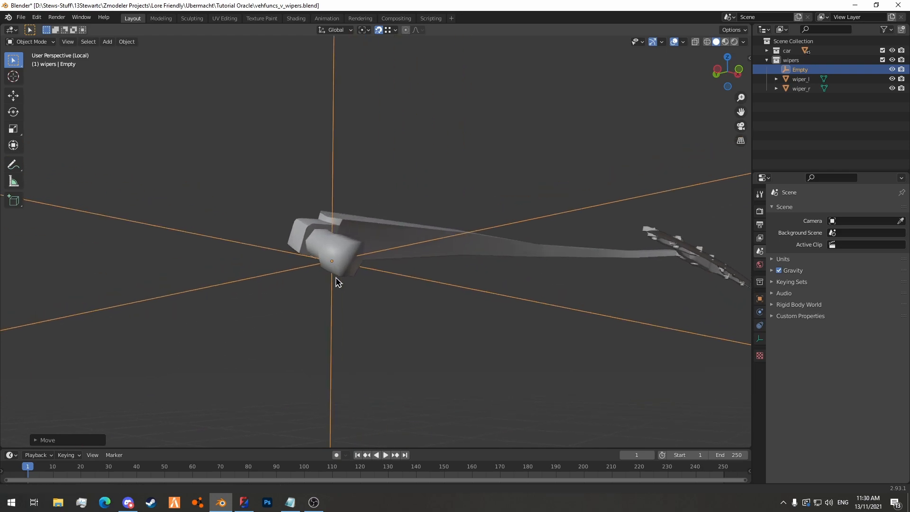
pyautogui.hotkey('shift', 'z')
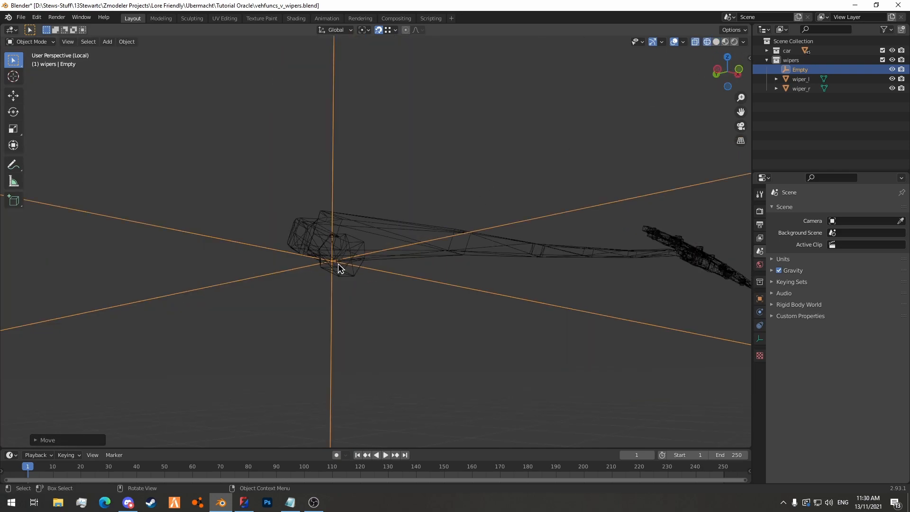
pyautogui.hotkey('alt', 'z')
pyautogui.press('g')
pyautogui.click(353, 261)
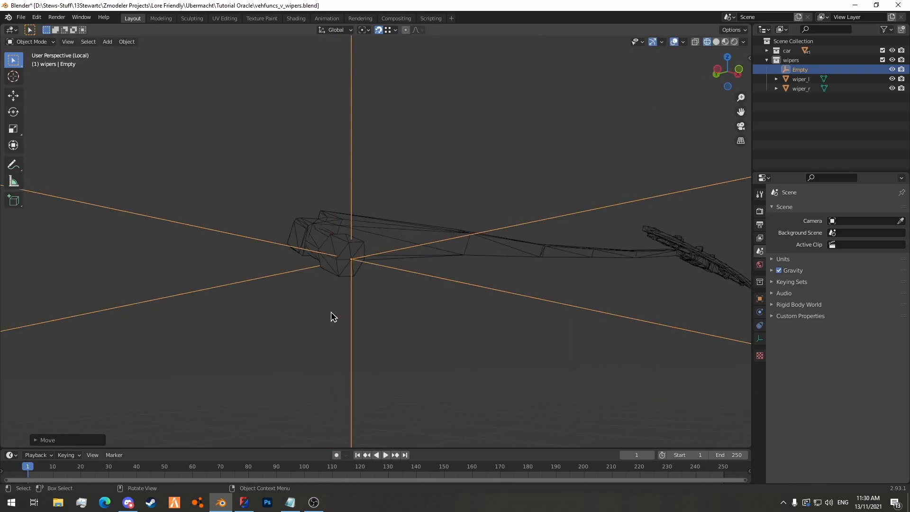
# Leave local view and return the viewport to solid shading around the car's windscreen.
pyautogui.scroll(-8, 379, 280)
pyautogui.moveTo(380, 280)
pyautogui.mouseDown(button='middle')
pyautogui.moveTo(436, 319)
pyautogui.moveTo(319, 234)
pyautogui.moveTo(376, 268)
pyautogui.mouseUp(button='middle')
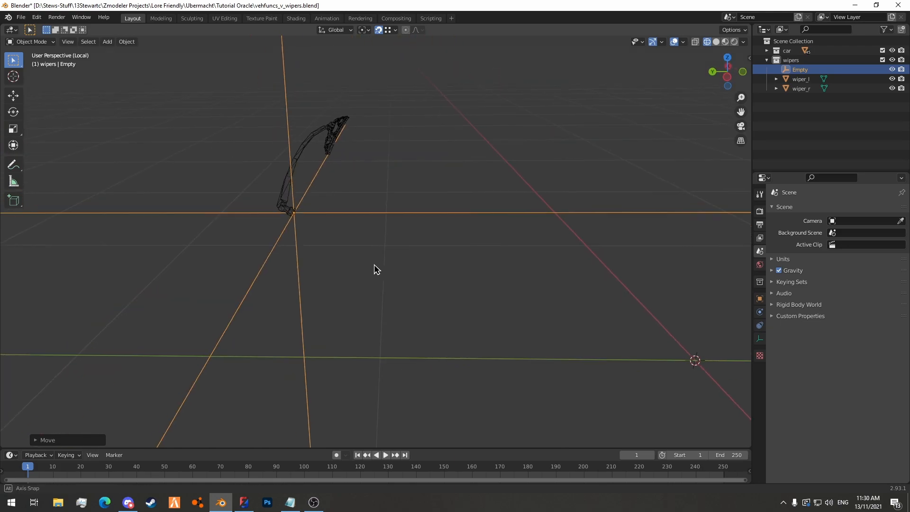
pyautogui.click(725, 42)
pyautogui.moveTo(616, 118)
pyautogui.mouseDown(button='middle')
pyautogui.moveTo(335, 196)
pyautogui.moveTo(427, 197)
pyautogui.moveTo(368, 187)
pyautogui.moveTo(365, 197)
pyautogui.moveTo(386, 197)
pyautogui.moveTo(361, 205)
pyautogui.moveTo(390, 217)
pyautogui.moveTo(361, 213)
pyautogui.mouseUp(button='middle')
pyautogui.press('KP_Divide')
pyautogui.click(717, 42)
pyautogui.scroll(5, 447, 180)
pyautogui.moveTo(304, 178)
pyautogui.mouseDown(button='middle')
pyautogui.moveTo(308, 185)
pyautogui.moveTo(290, 191)
pyautogui.moveTo(328, 152)
pyautogui.moveTo(465, 185)
pyautogui.moveTo(310, 194)
pyautogui.mouseUp(button='middle')
pyautogui.scroll(-2, 295, 184)
# Set the transform orientation to Local and try rotating the Empty about its X axis.
pyautogui.click(341, 31)
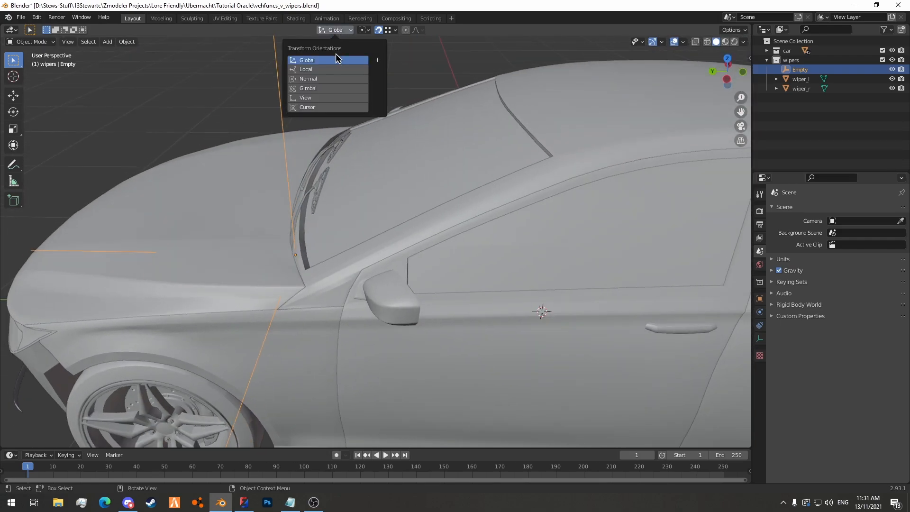
pyautogui.click(338, 70)
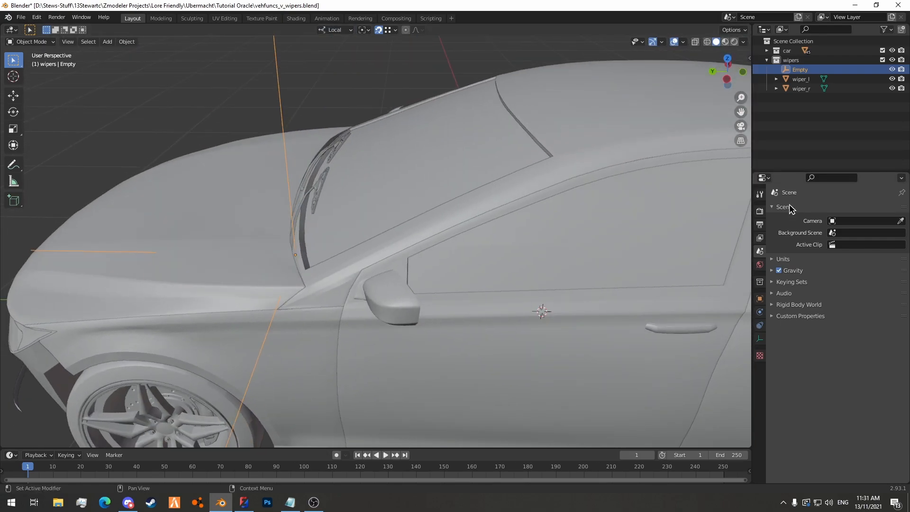
pyautogui.scroll(-3, 389, 134)
pyautogui.press('r')
pyautogui.press('x')
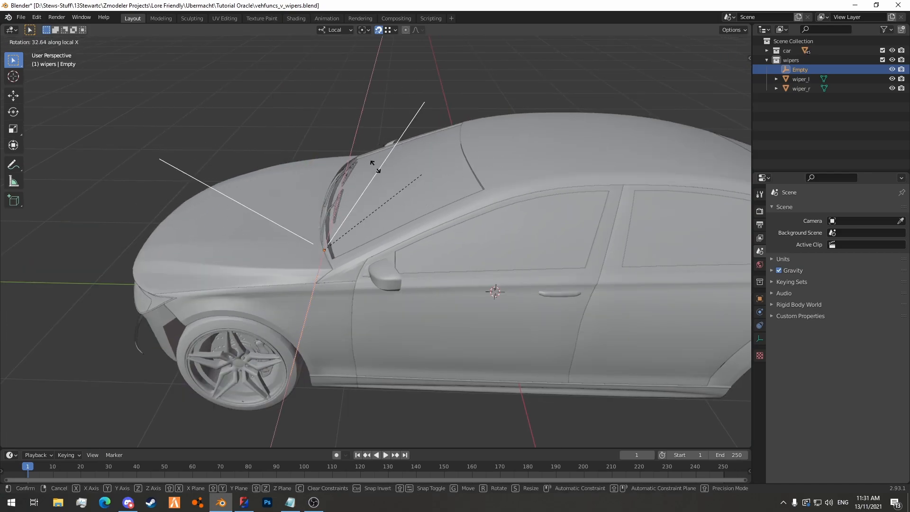
pyautogui.click(405, 183)
pyautogui.press('r')
pyautogui.press('x')
pyautogui.click(344, 123)
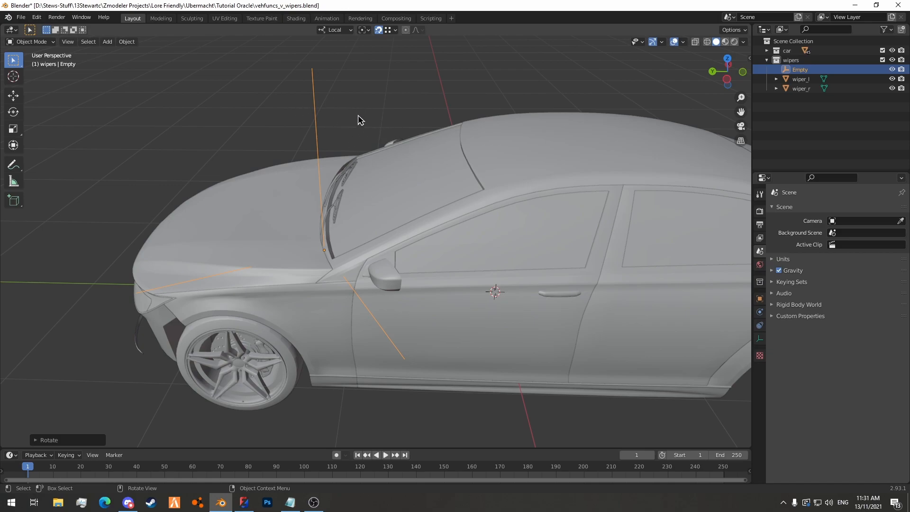
pyautogui.press('r')
pyautogui.press('x')
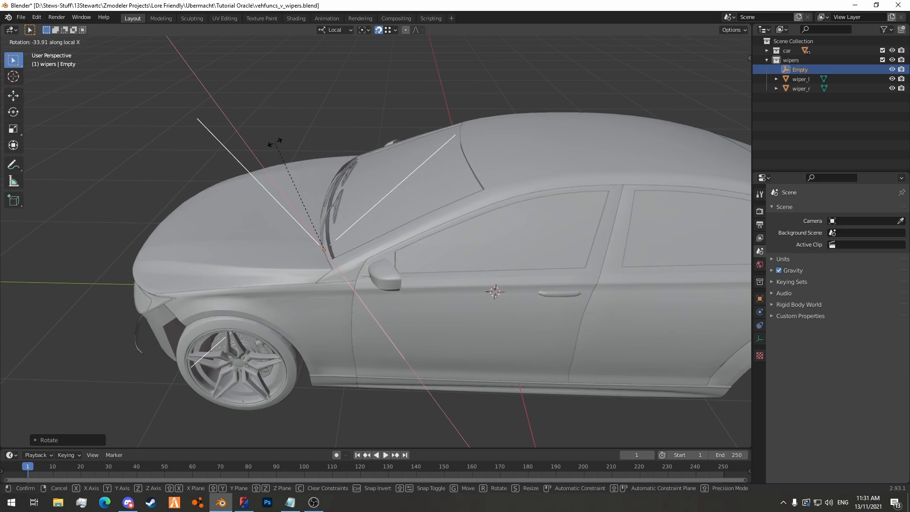
pyautogui.press('Escape')
# Try rotating the Empty with the transform orientation set to Global.
pyautogui.click(335, 30)
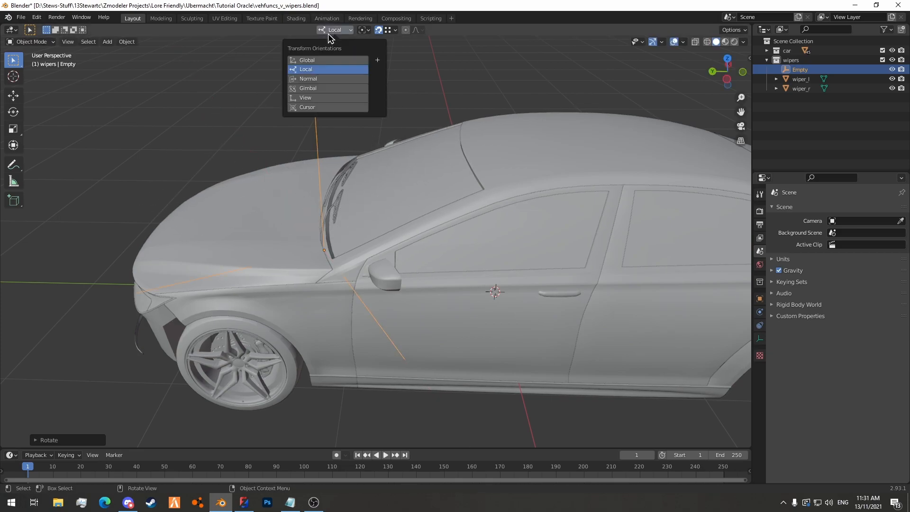
pyautogui.click(319, 60)
pyautogui.press('r')
pyautogui.press('Escape')
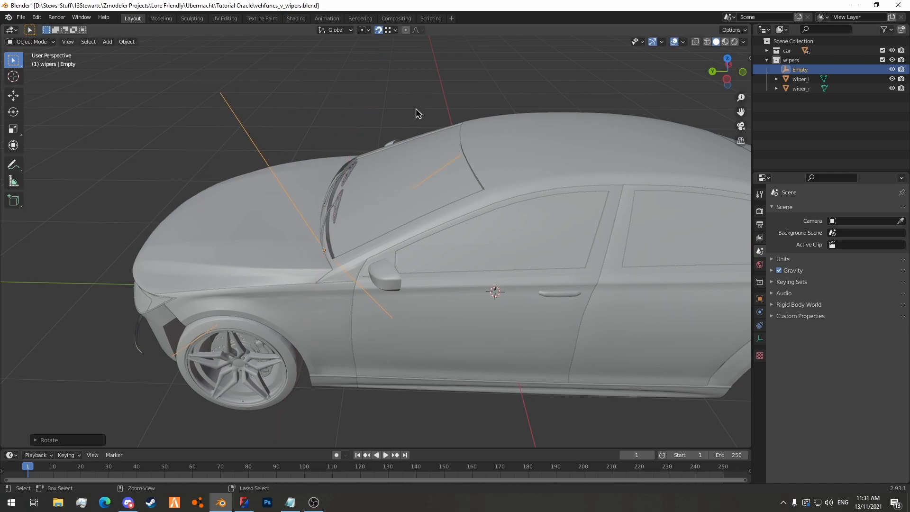
# Isolate the Empty and wiper_l in local view, leaving only the Empty selected.
pyautogui.moveTo(258, 152); pyautogui.dragTo(324, 197, button='middle')
pyautogui.scroll(4, 329, 262)
pyautogui.scroll(-3, 329, 262)
pyautogui.scroll(2, 374, 183)
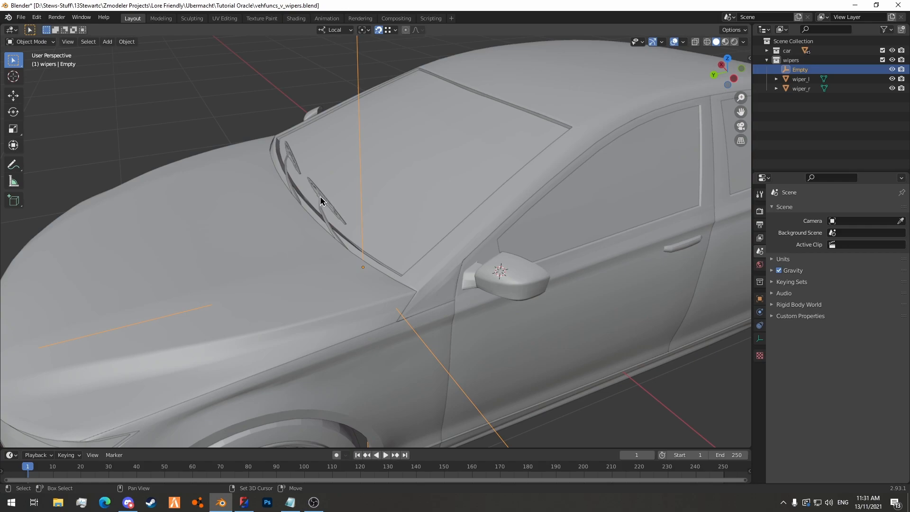
pyautogui.keyDown('shift'); pyautogui.click(329, 215); pyautogui.keyUp('shift')
pyautogui.press('KP_Divide')
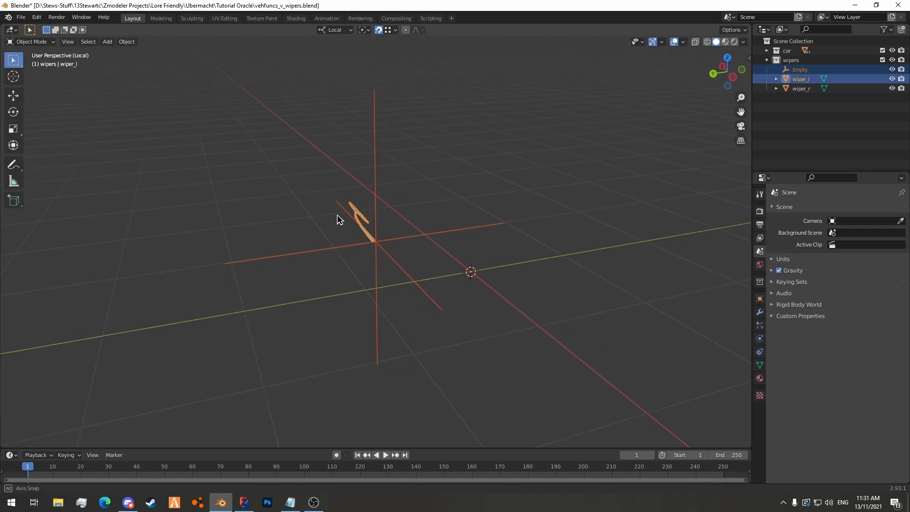
pyautogui.click(446, 232)
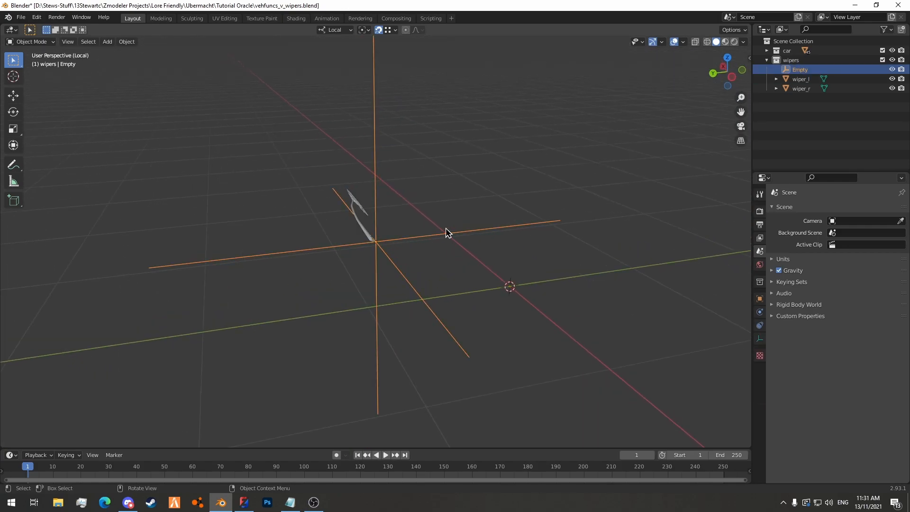
# Rotate the Empty about 26° around its local X axis to match the tilt of wiper_l's pivot in side view.
pyautogui.click(733, 78)
pyautogui.scroll(10, 514, 136)
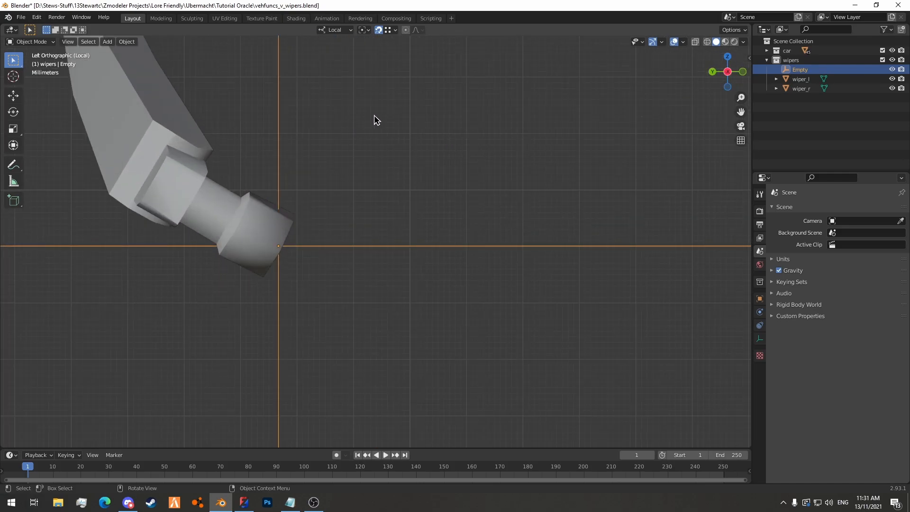
pyautogui.scroll(-10, 366, 120)
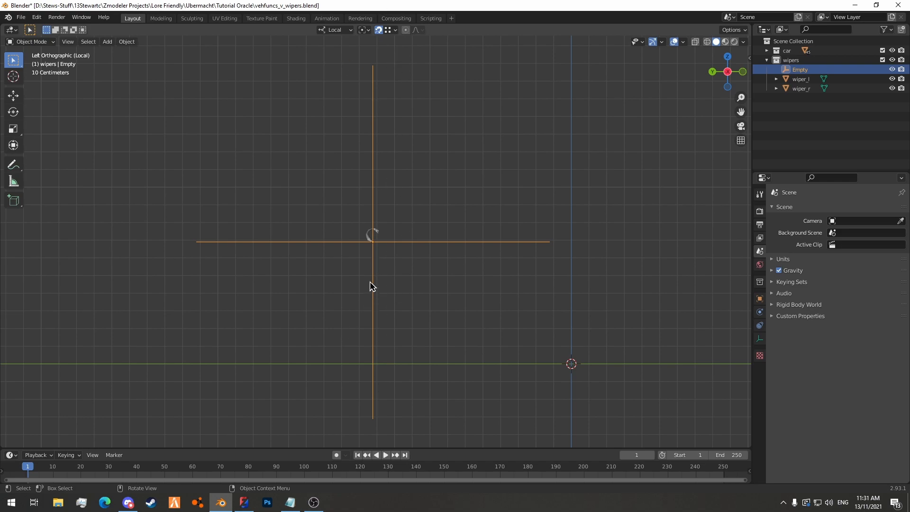
pyautogui.scroll(10, 409, 181)
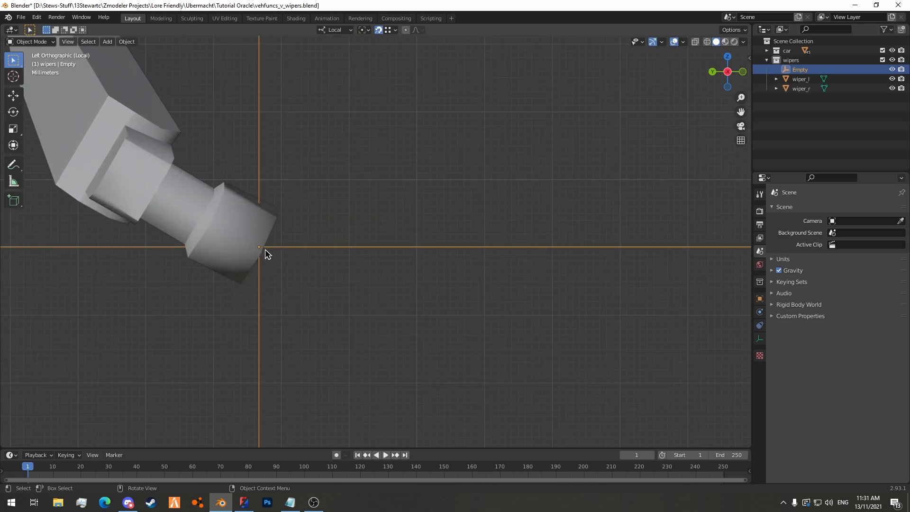
pyautogui.scroll(-6, 350, 132)
pyautogui.scroll(6, 371, 132)
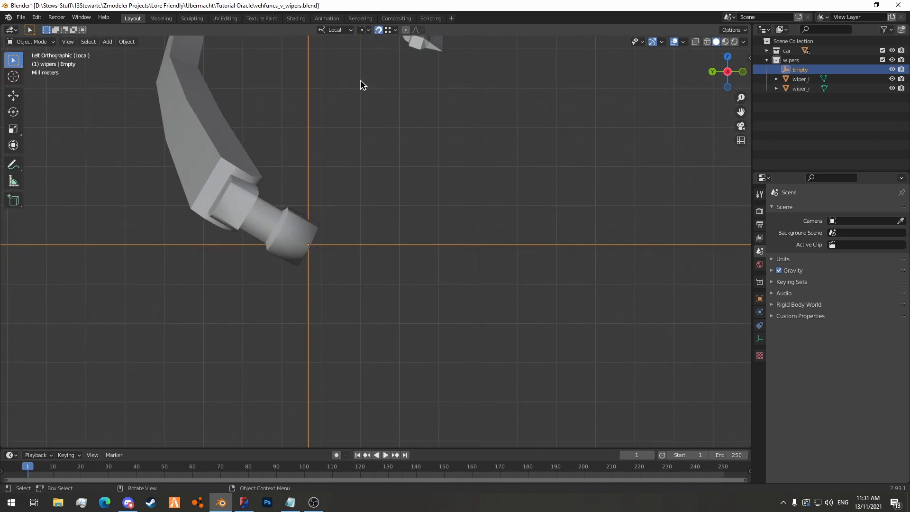
pyautogui.press('r')
pyautogui.press('x')
pyautogui.press('x')
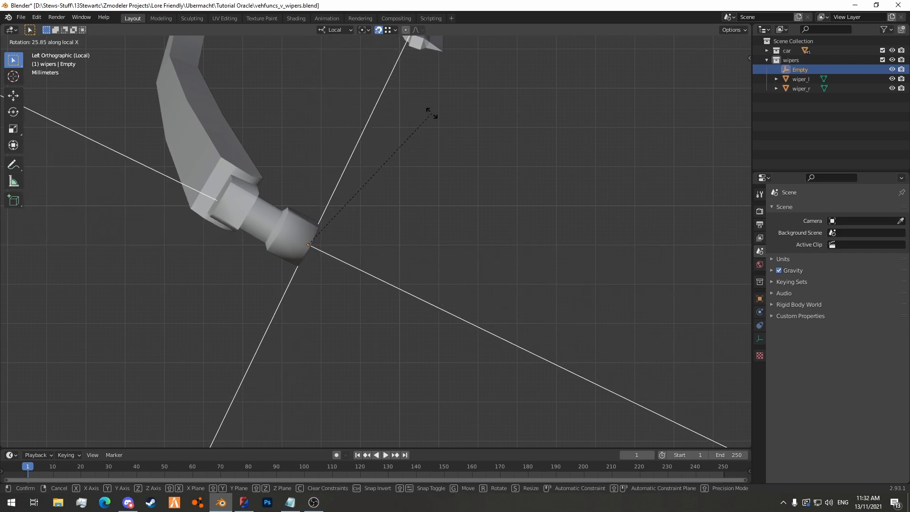
pyautogui.click(431, 112)
# Rotate the Empty about 7° around its local Z axis to align it with wiper_l's pivot.
pyautogui.scroll(-8, 386, 122)
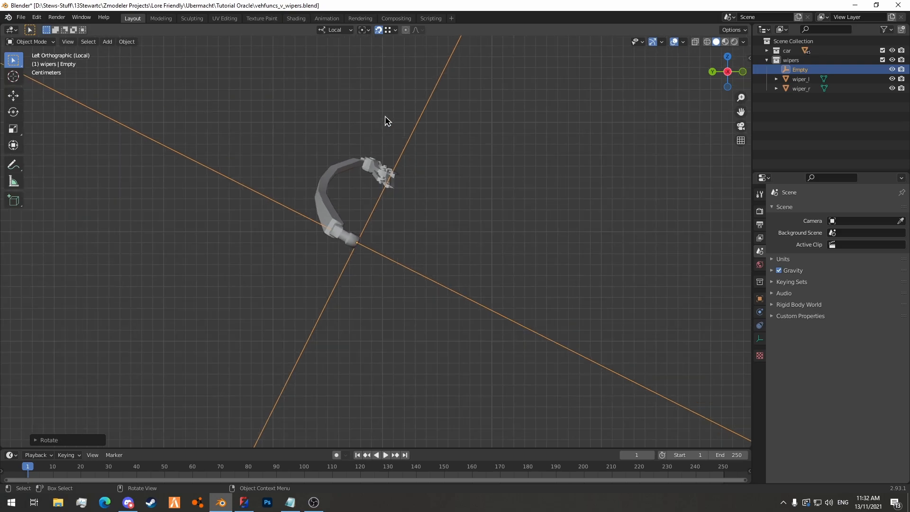
pyautogui.moveTo(378, 123); pyautogui.dragTo(304, 150, button='middle')
pyautogui.scroll(12, 456, 265)
pyautogui.scroll(3, 385, 231)
pyautogui.scroll(3, 384, 144)
pyautogui.press('r')
pyautogui.press('z')
pyautogui.press('z')
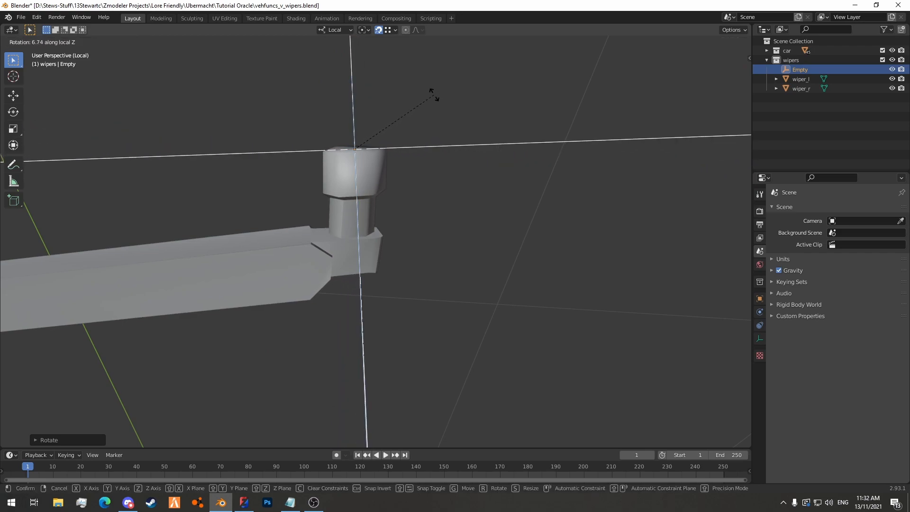
pyautogui.click(433, 95)
pyautogui.click(436, 103)
# Delete the poked end-cap faces from wiper_l's pivot and return to Object Mode.
pyautogui.moveTo(436, 102); pyautogui.dragTo(379, 268, button='middle')
pyautogui.click(387, 251)
pyautogui.press('Tab')
pyautogui.scroll(2, 405, 272)
pyautogui.click(405, 286)
pyautogui.press('x')
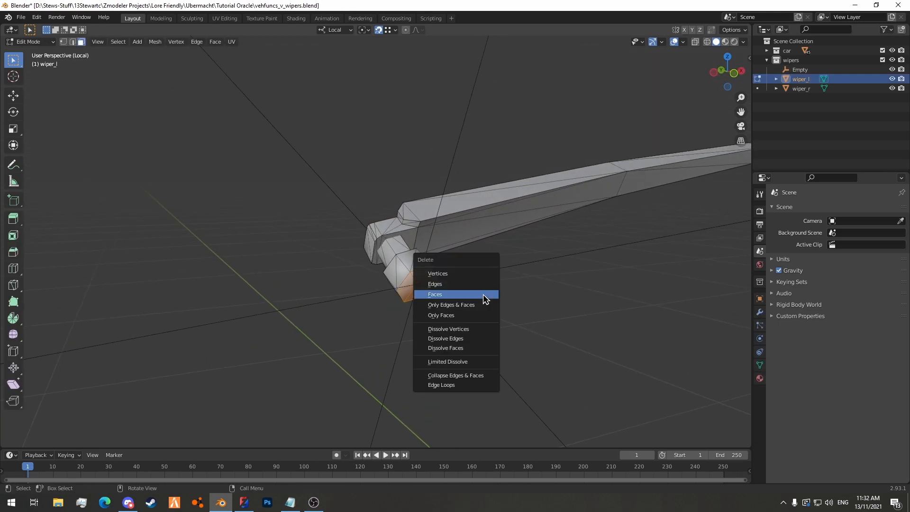
pyautogui.click(484, 295)
pyautogui.press('Tab')
# Leave local view to show the whole car and rename the Empty to wiper_l_dummy.
pyautogui.moveTo(375, 255); pyautogui.dragTo(503, 263, button='middle')
pyautogui.scroll(-12, 502, 264)
pyautogui.moveTo(365, 213); pyautogui.dragTo(398, 256, button='middle')
pyautogui.press('KP_Divide')
pyautogui.scroll(-2, 398, 256)
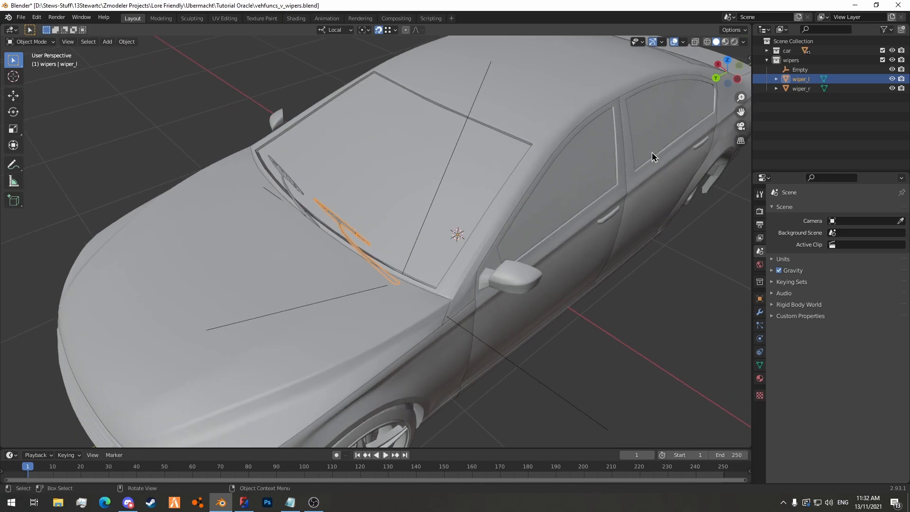
pyautogui.doubleClick(841, 69)
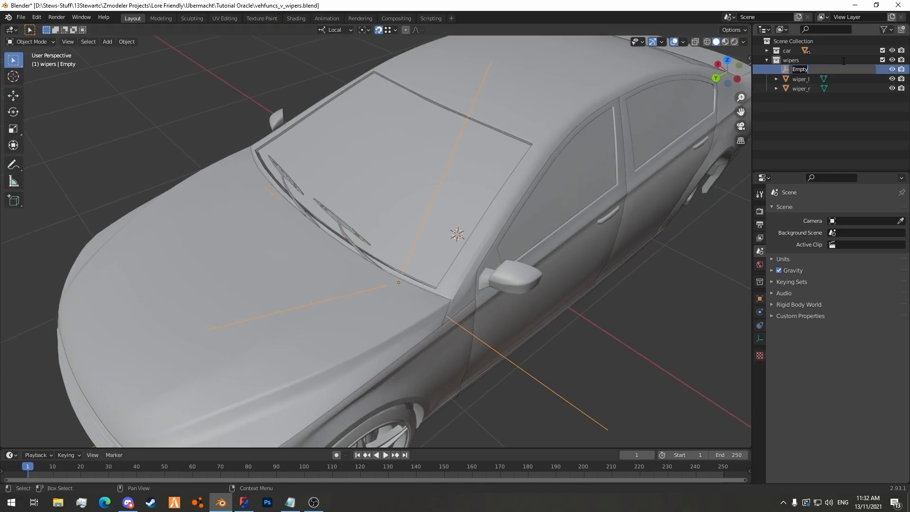
pyautogui.write('wiper_l_dummy')
pyautogui.press('Return')
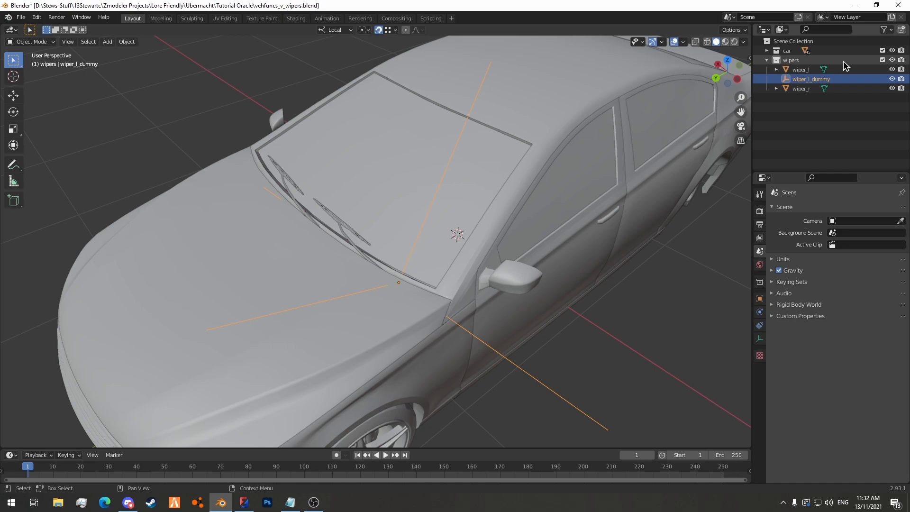
# Parent wiper_l to wiper_l_dummy with the Object (Keep Transform) option.
pyautogui.click(804, 71)
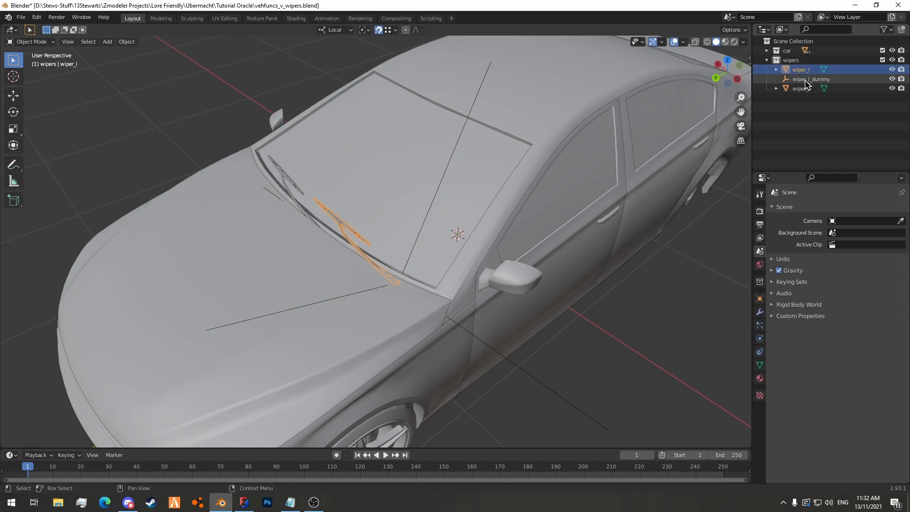
pyautogui.keyDown('ctrl'); pyautogui.click(805, 79); pyautogui.keyUp('ctrl')
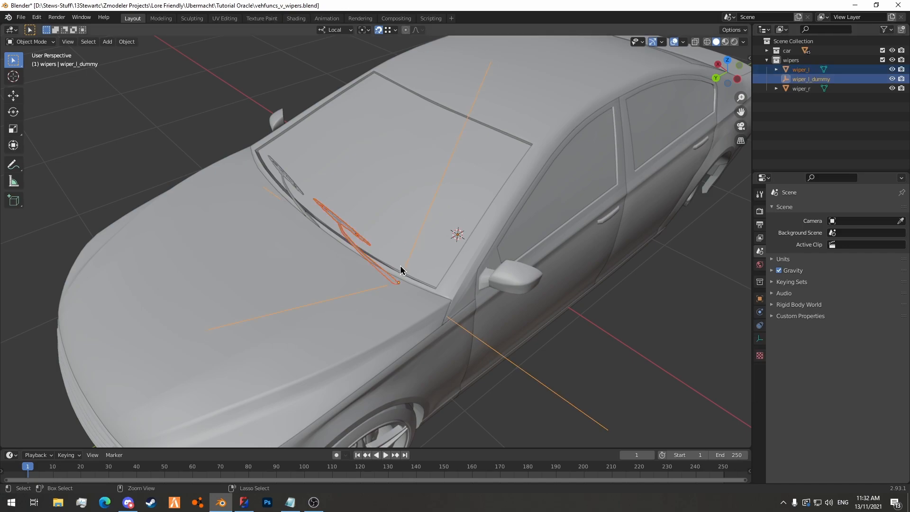
pyautogui.hotkey('ctrl', 'p')
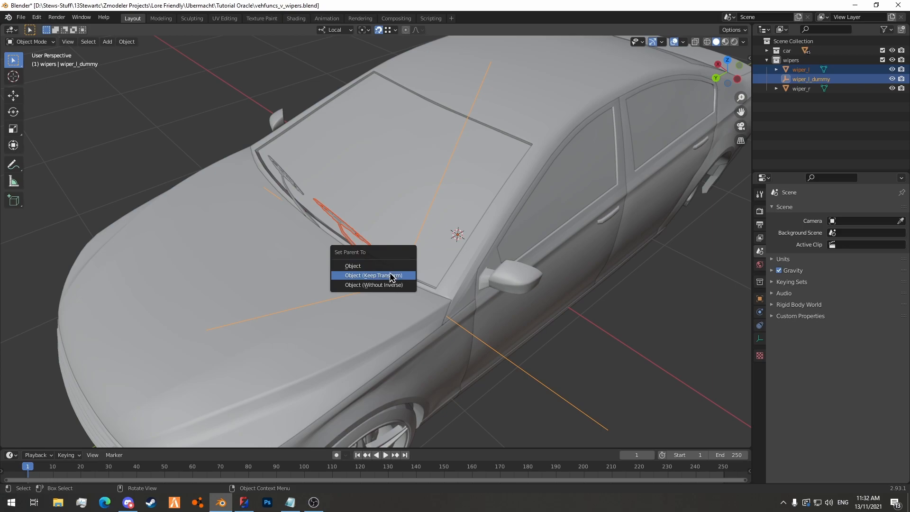
pyautogui.click(391, 276)
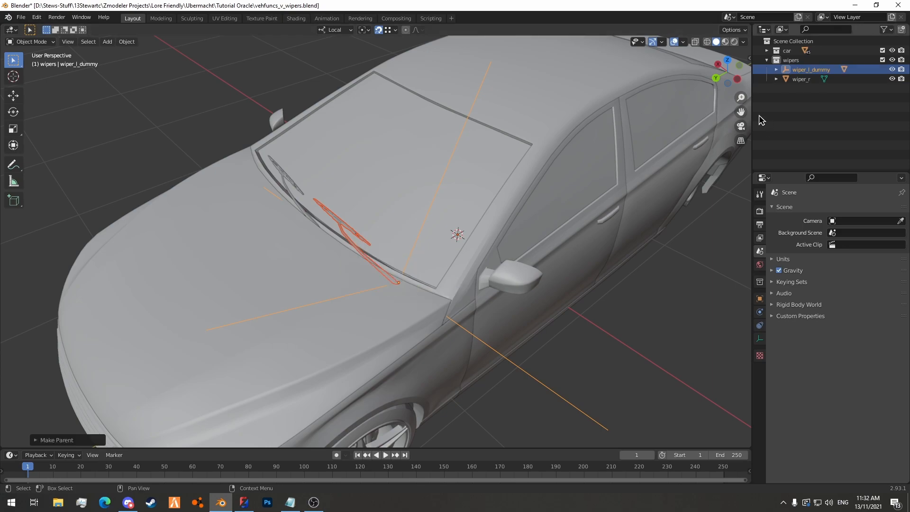
# Try a wiper sweep by rotating wiper_l_dummy around its local Y axis, and inspect wiper_l against the windshield.
pyautogui.click(807, 71)
pyautogui.moveTo(335, 146); pyautogui.dragTo(340, 102, button='middle')
pyautogui.press('r')
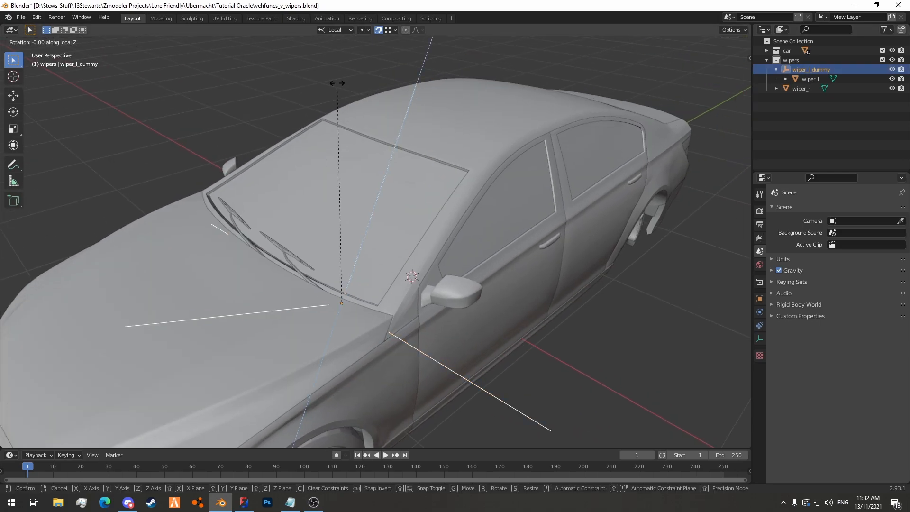
pyautogui.press('y')
pyautogui.press('y')
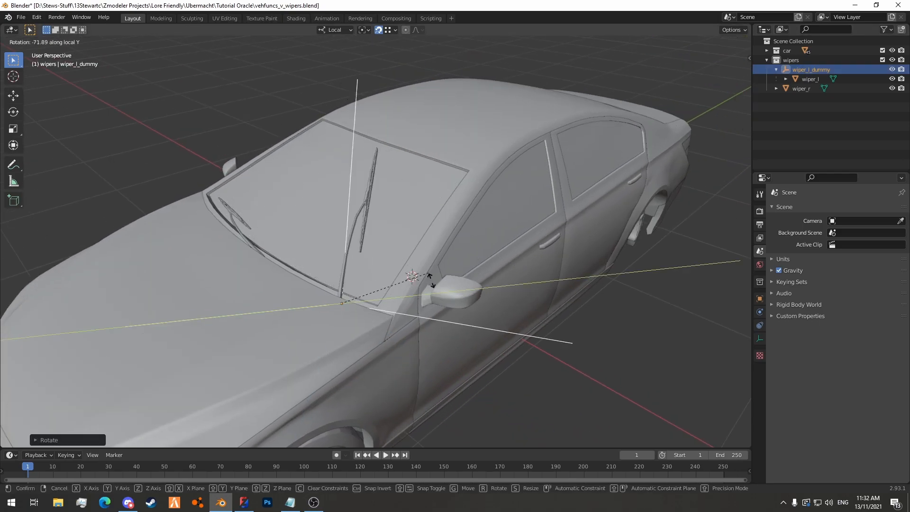
pyautogui.click(436, 314)
pyautogui.moveTo(411, 287); pyautogui.dragTo(337, 281, button='middle')
pyautogui.scroll(4, 331, 289)
pyautogui.scroll(-6, 330, 297)
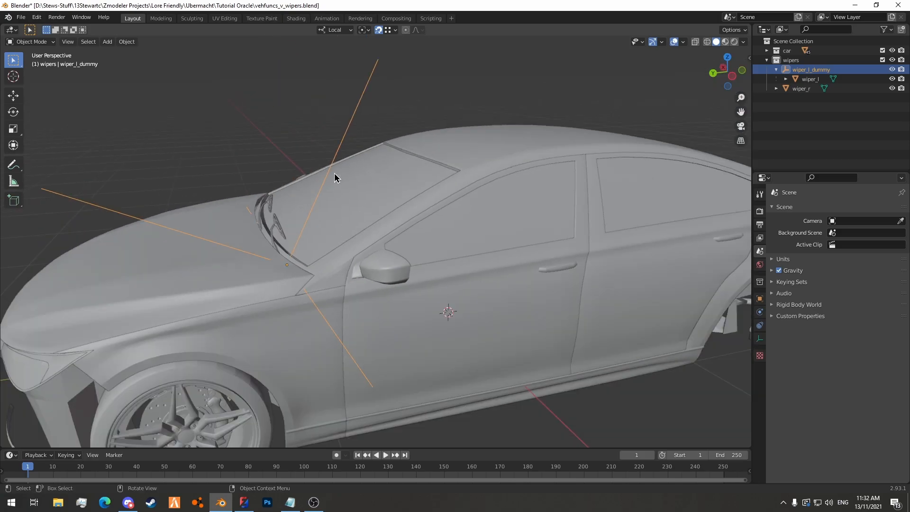
# Try sweeping wiper_l about 75° by rotating wiper_l_dummy around its local Y axis, check it from the side, and undo the rotation.
pyautogui.press('r')
pyautogui.press('z')
pyautogui.press('z')
pyautogui.click(347, 235)
pyautogui.press('r')
pyautogui.press('y')
pyautogui.press('y')
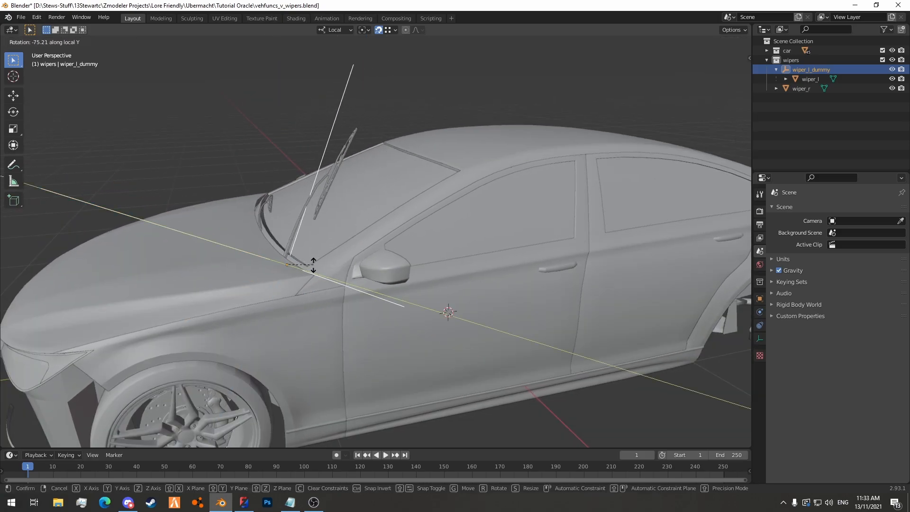
pyautogui.click(309, 268)
pyautogui.moveTo(310, 268); pyautogui.dragTo(347, 158, button='middle')
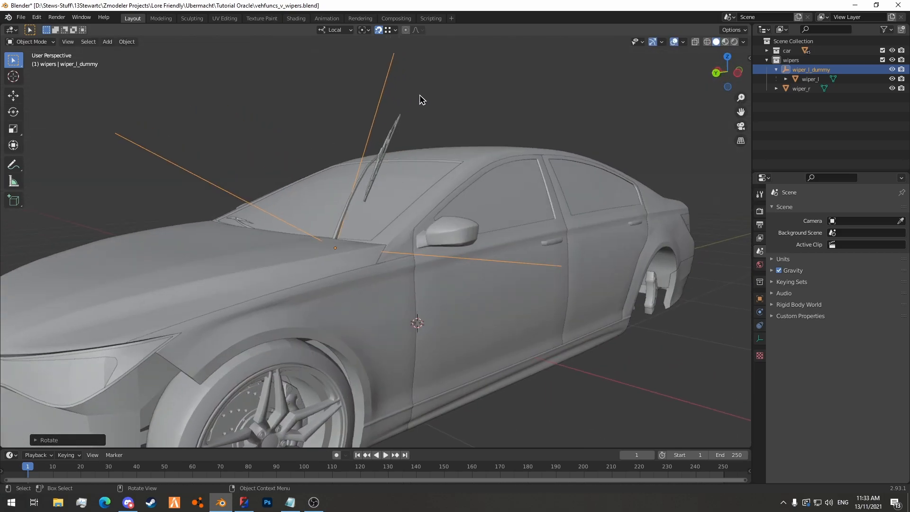
pyautogui.hotkey('ctrl', 'z')
# Clear wiper_l's parent while keeping its transformation.
pyautogui.moveTo(368, 225); pyautogui.dragTo(313, 209, button='middle')
pyautogui.click(811, 79)
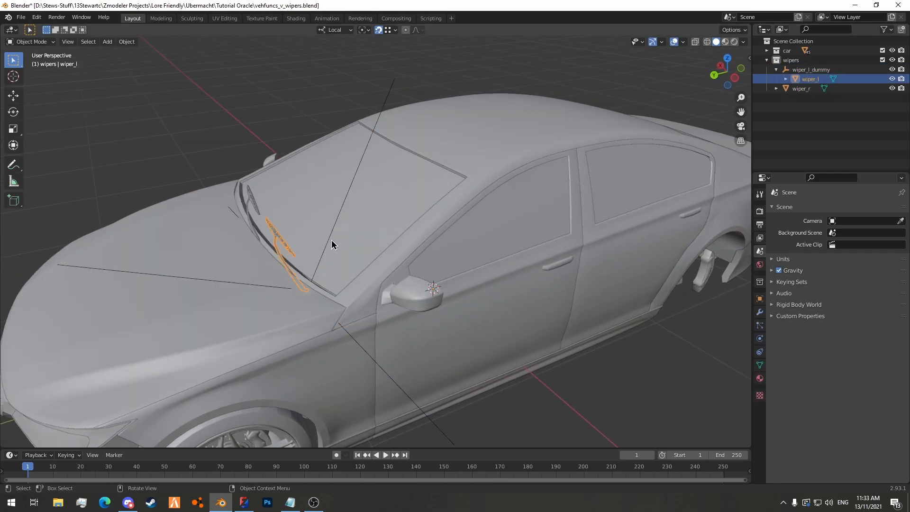
pyautogui.hotkey('alt', 'p')
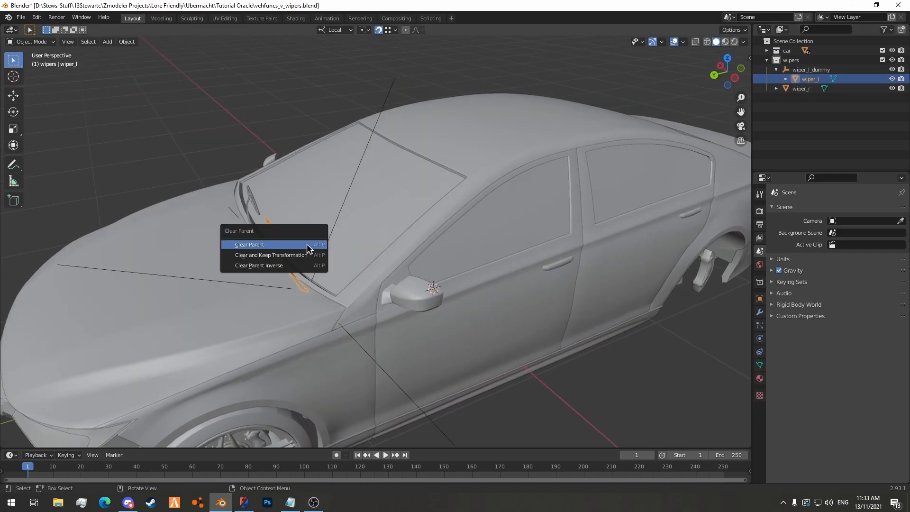
pyautogui.click(300, 256)
pyautogui.moveTo(297, 252); pyautogui.dragTo(308, 256, button='middle')
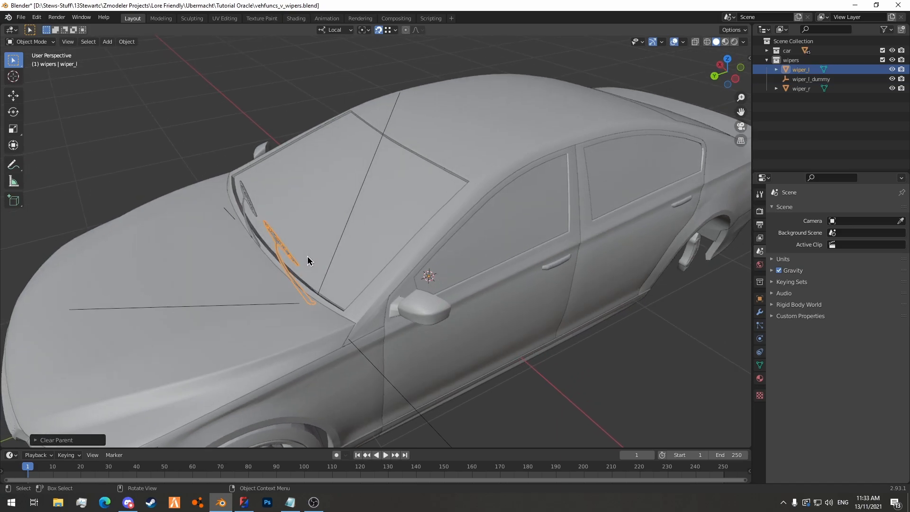
# In left orthographic view, tilt wiper_l_dummy around its local X axis to an X rotation of about 53.3°.
pyautogui.click(340, 246)
pyautogui.moveTo(365, 258); pyautogui.dragTo(384, 232, button='middle')
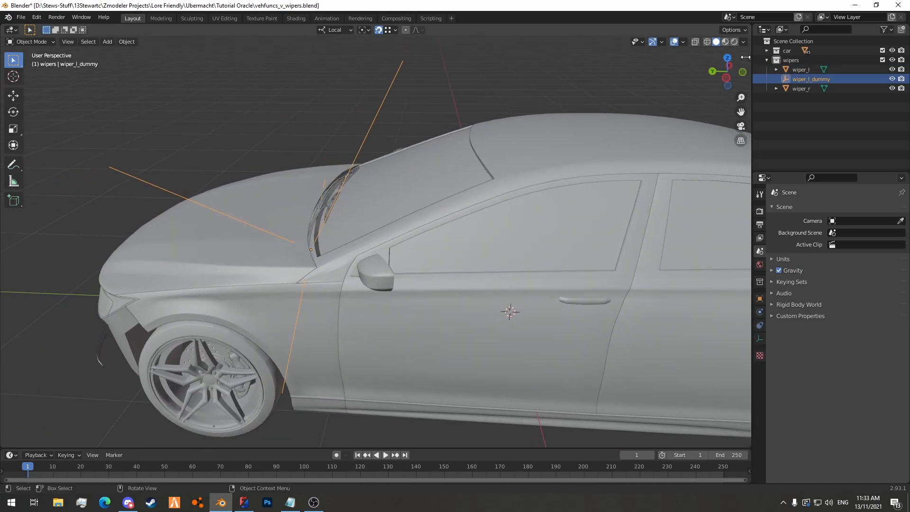
pyautogui.click(737, 80)
pyautogui.scroll(4, 391, 171)
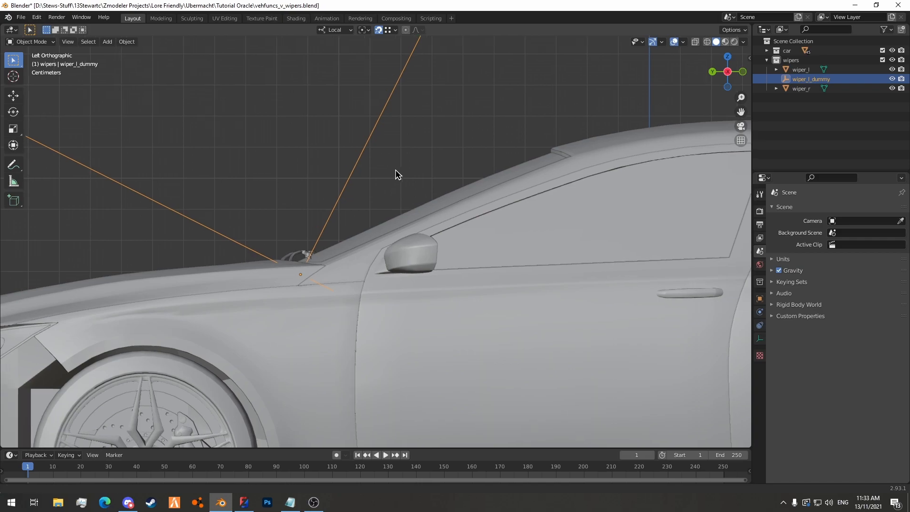
pyautogui.scroll(-5, 447, 106)
pyautogui.scroll(3, 402, 136)
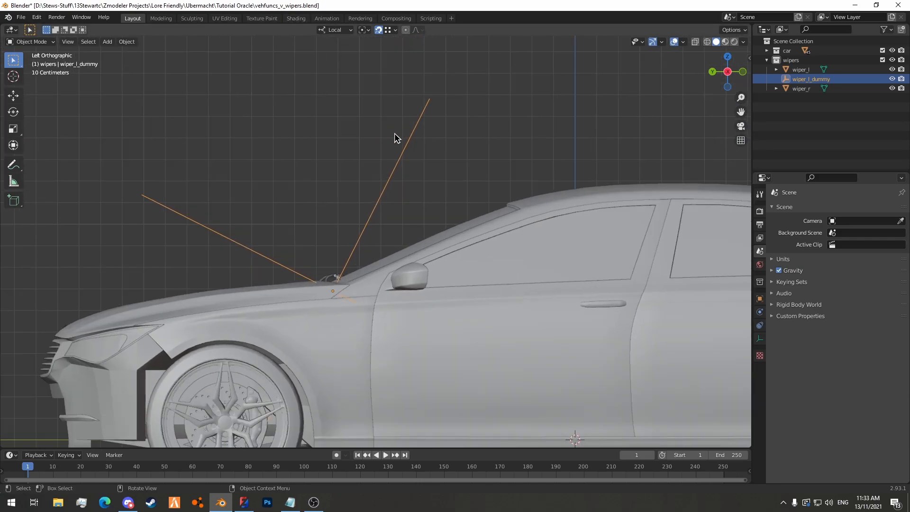
pyautogui.scroll(2, 360, 128)
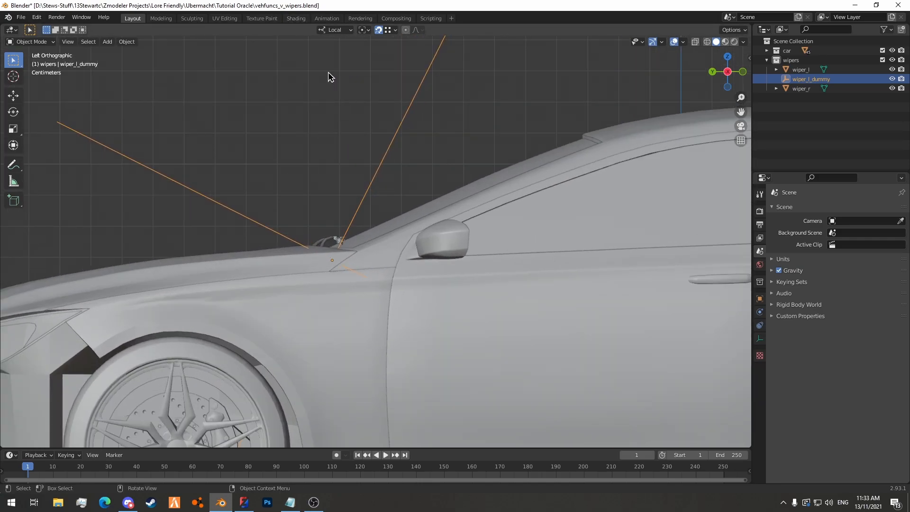
pyautogui.scroll(-2, 333, 86)
pyautogui.press('r')
pyautogui.press('x')
pyautogui.press('x')
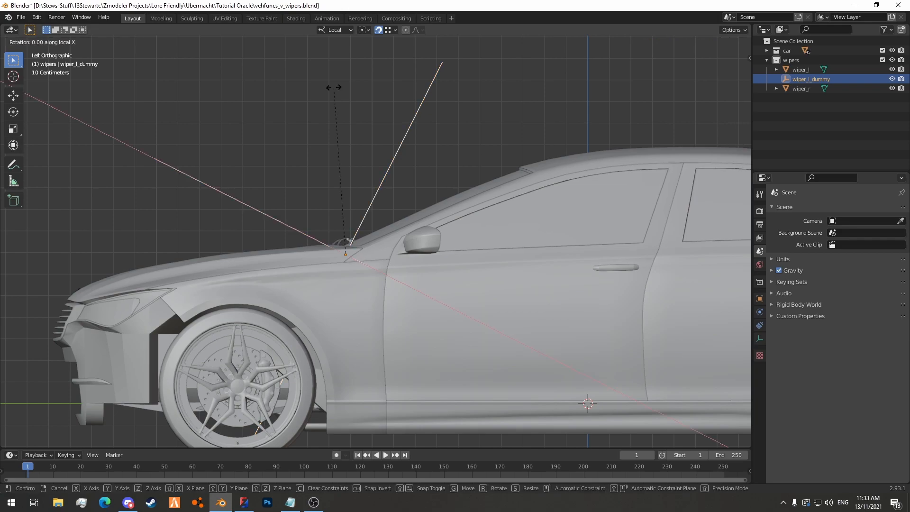
pyautogui.click(335, 90)
pyautogui.press('r')
pyautogui.press('x')
pyautogui.press('x')
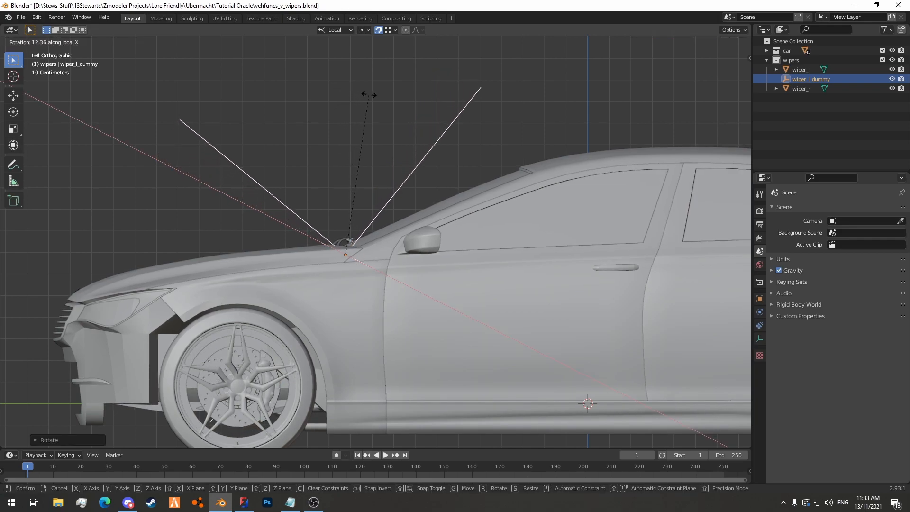
pyautogui.click(406, 117)
# Parent wiper_l to the retilted wiper_l_dummy using Object (Keep Transform).
pyautogui.moveTo(410, 118); pyautogui.dragTo(351, 150, button='middle')
pyautogui.click(801, 70)
pyautogui.keyDown('ctrl'); pyautogui.click(809, 79); pyautogui.keyUp('ctrl')
pyautogui.hotkey('ctrl', 'p')
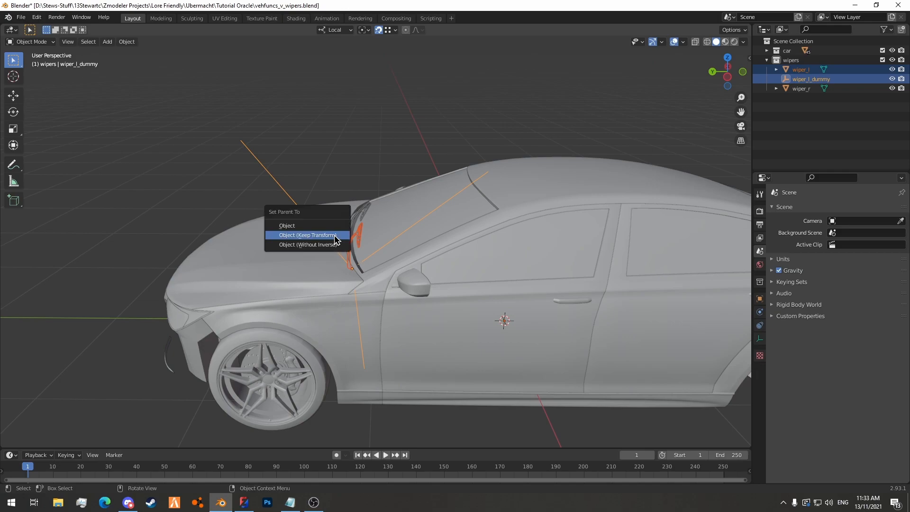
pyautogui.click(335, 235)
# Try sweeping wiper_l about 91° by rotating wiper_l_dummy around its local Y axis, viewed from the car's side.
pyautogui.click(467, 424)
pyautogui.click(260, 166)
pyautogui.press('r')
pyautogui.press('z')
pyautogui.press('z')
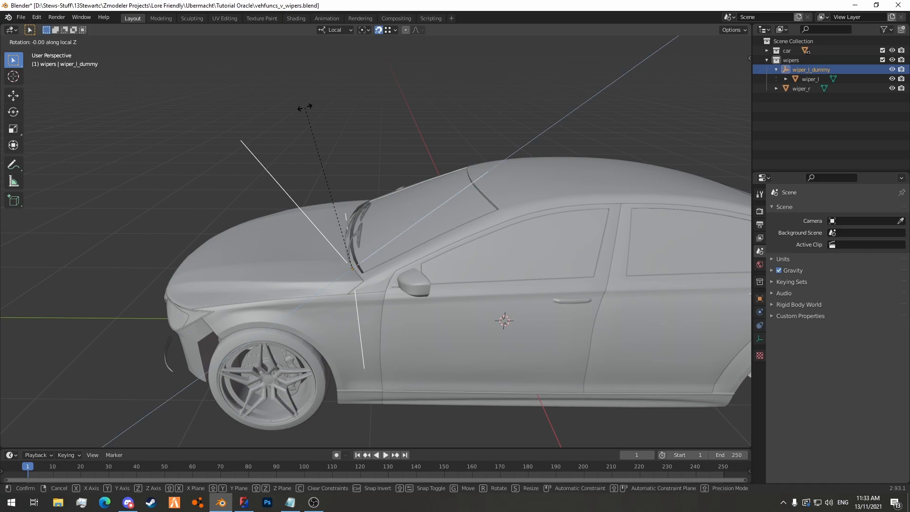
pyautogui.click(306, 114)
pyautogui.press('r')
pyautogui.press('y')
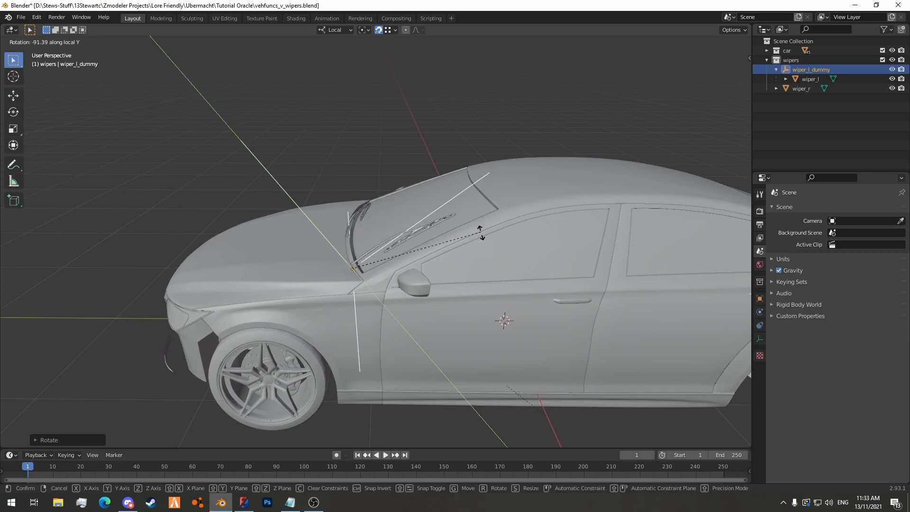
pyautogui.click(482, 240)
# Try the wiper_l_dummy local Y sweep again from a raised front view and inspect wiper_l's clearance over the windshield.
pyautogui.moveTo(482, 239); pyautogui.dragTo(348, 148, button='middle')
pyautogui.press('r')
pyautogui.press('y')
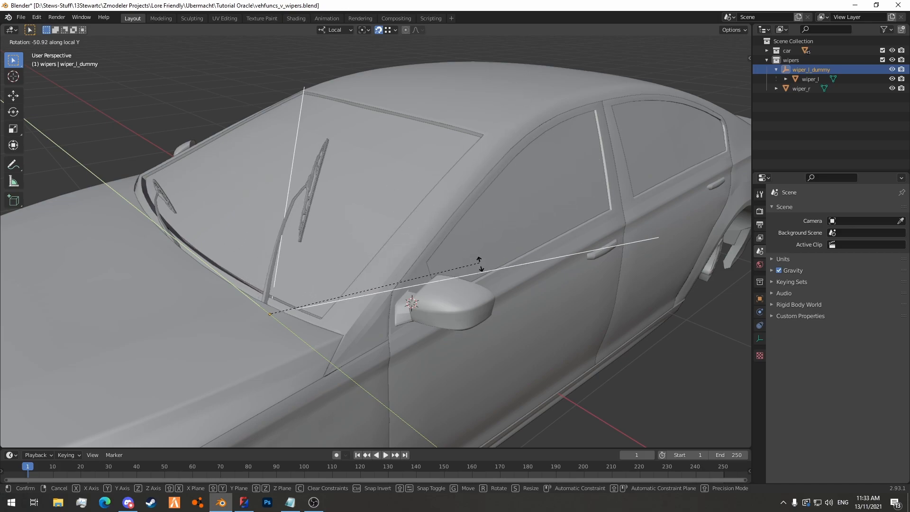
pyautogui.click(488, 381)
pyautogui.moveTo(488, 382); pyautogui.dragTo(409, 279, button='middle')
pyautogui.moveTo(319, 199); pyautogui.dragTo(589, 142, button='middle')
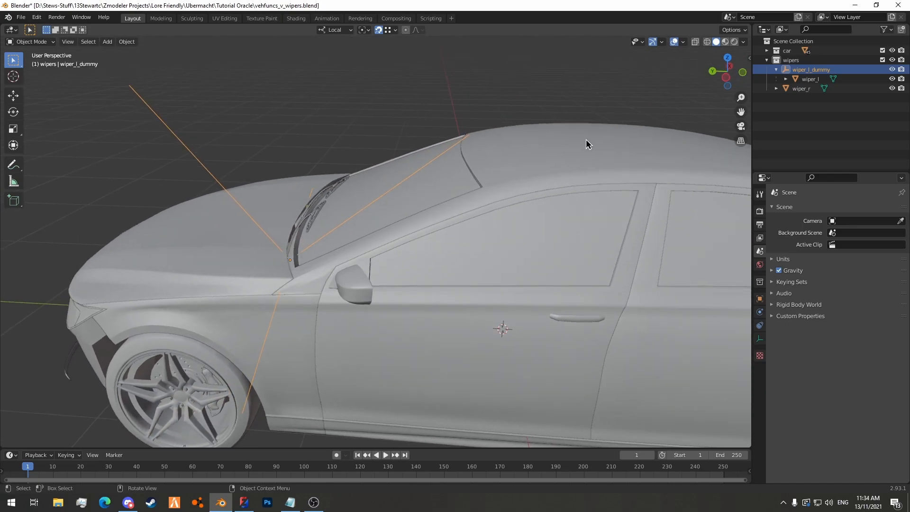
# Unparent wiper_l from wiper_l_dummy, keeping its transformation, so the dummy can be rotated alone.
pyautogui.click(796, 79)
pyautogui.hotkey('alt', 'p')
pyautogui.click(474, 195)
# In left orthographic view, rotate wiper_l_dummy around its local X axis to an X rotation of about 62.2°, and save the file.
pyautogui.click(810, 79)
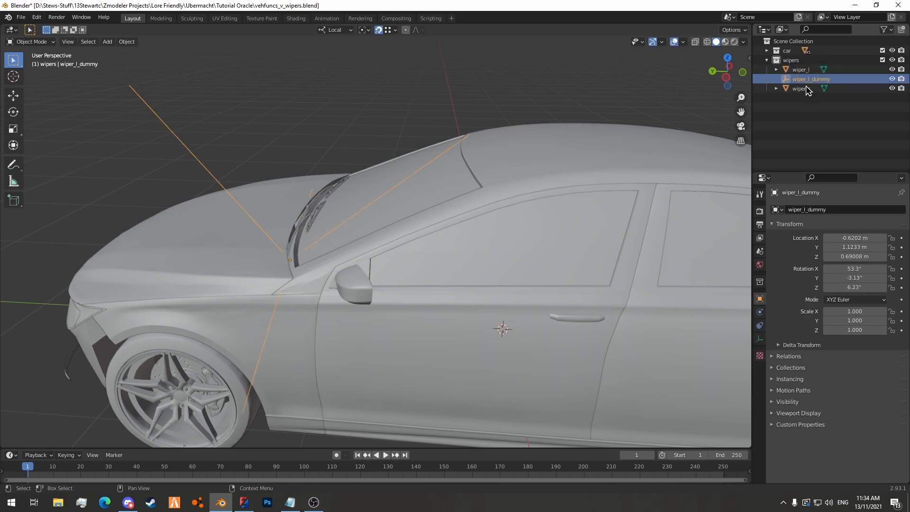
pyautogui.click(734, 76)
pyautogui.press('r')
pyautogui.press('x')
pyautogui.press('x')
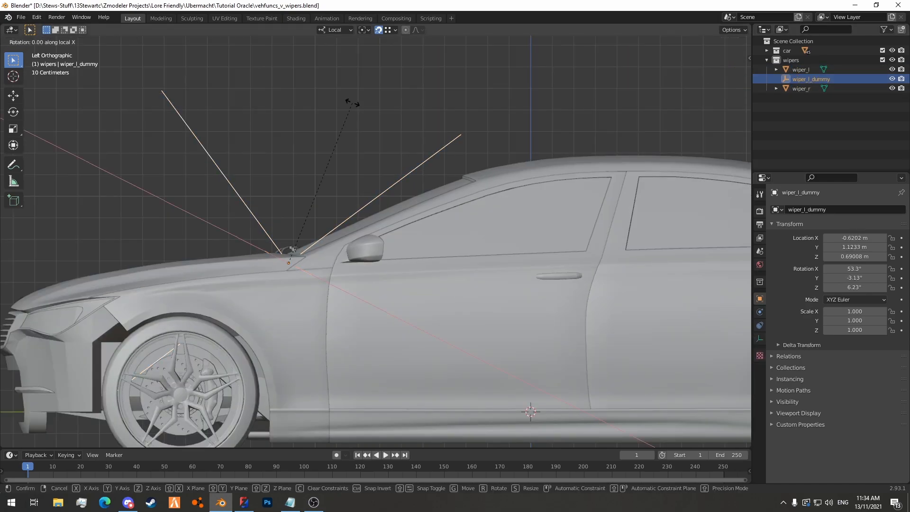
pyautogui.click(374, 120)
pyautogui.moveTo(373, 120); pyautogui.dragTo(385, 143, button='middle')
pyautogui.hotkey('ctrl', 's')
# Make wiper_l a child of wiper_l_dummy with Object (Keep Transform).
pyautogui.keyDown('shift'); pyautogui.click(801, 69); pyautogui.keyUp('shift')
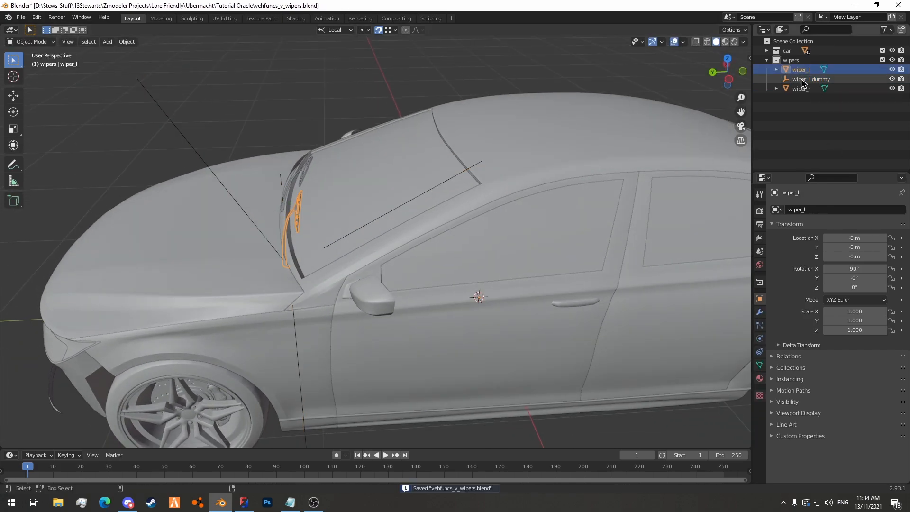
pyautogui.hotkey('ctrl', 'p')
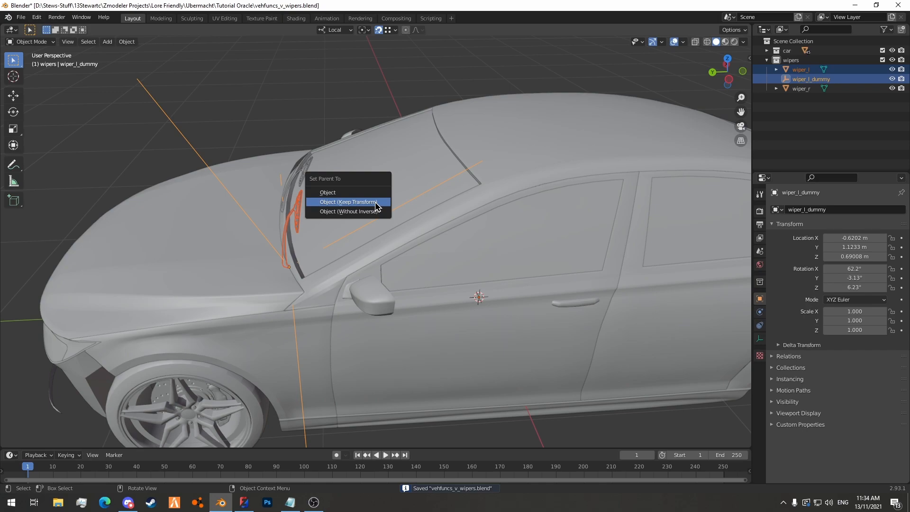
pyautogui.click(377, 206)
# Try sweeping wiper_l up the windshield by rotating wiper_l_dummy around its local Y axis, and view it from the side.
pyautogui.click(153, 83)
pyautogui.moveTo(228, 89); pyautogui.dragTo(236, 87, button='middle')
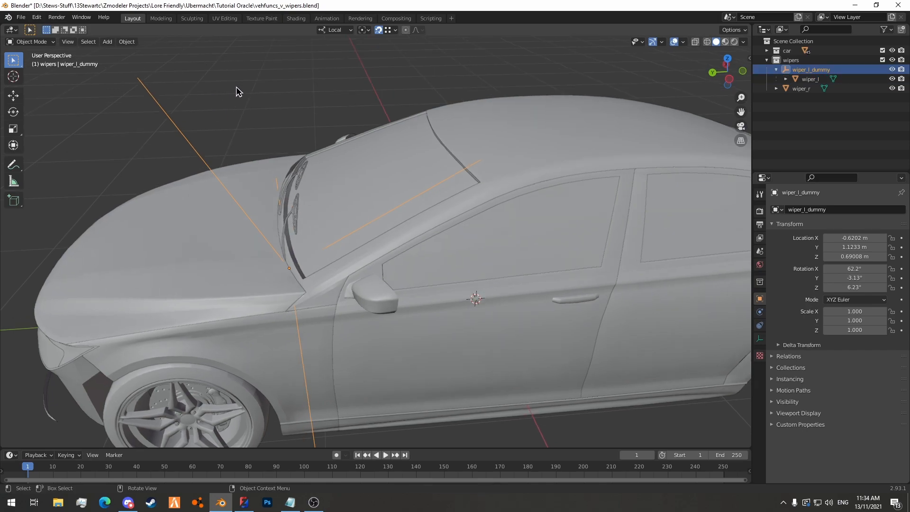
pyautogui.press('r')
pyautogui.press('y')
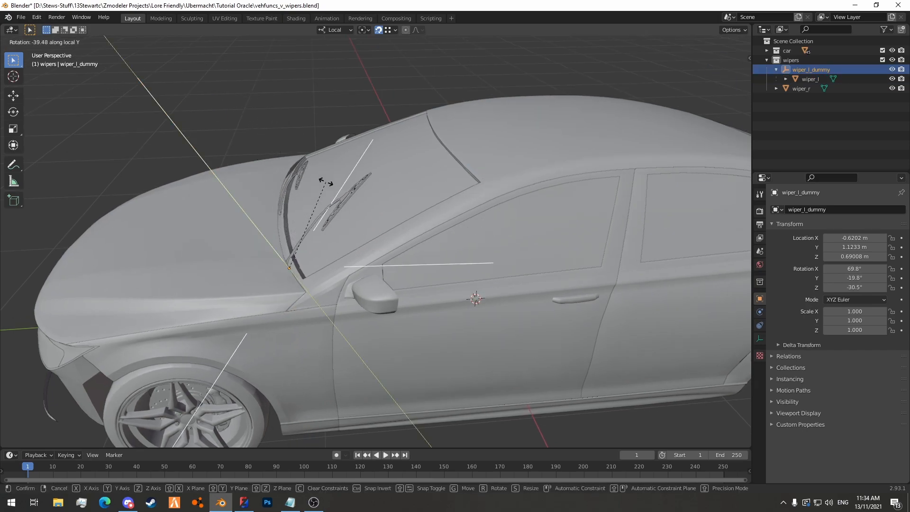
pyautogui.click(345, 239)
pyautogui.moveTo(345, 240); pyautogui.dragTo(431, 210, button='middle')
pyautogui.scroll(5, 357, 224)
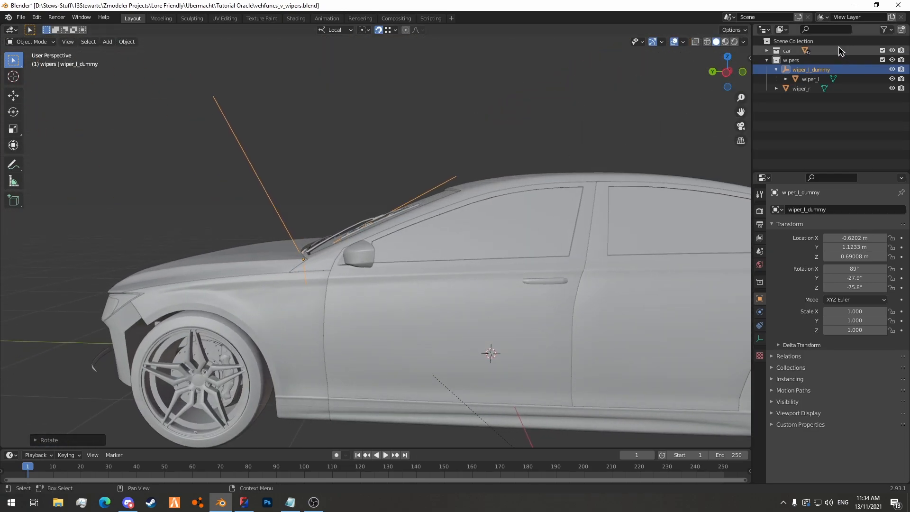
# Examine wiper_l's angle and clearance against the windshield closely in left view and from the front.
pyautogui.click(728, 73)
pyautogui.scroll(8, 519, 178)
pyautogui.moveTo(237, 182); pyautogui.dragTo(342, 199, button='middle')
pyautogui.scroll(4, 287, 193)
pyautogui.scroll(-12, 269, 220)
pyautogui.scroll(-3, 426, 195)
pyautogui.scroll(14, 368, 226)
pyautogui.scroll(-2, 367, 226)
pyautogui.scroll(-4, 318, 205)
pyautogui.scroll(-2, 317, 207)
pyautogui.scroll(10, 370, 196)
pyautogui.scroll(-6, 343, 198)
pyautogui.moveTo(342, 199); pyautogui.dragTo(261, 224, button='middle')
pyautogui.scroll(2, 260, 225)
pyautogui.moveTo(518, 216); pyautogui.dragTo(366, 220, button='middle')
pyautogui.scroll(-8, 430, 235)
pyautogui.scroll(3, 439, 227)
pyautogui.press('r')
pyautogui.press('y')
pyautogui.press('y')
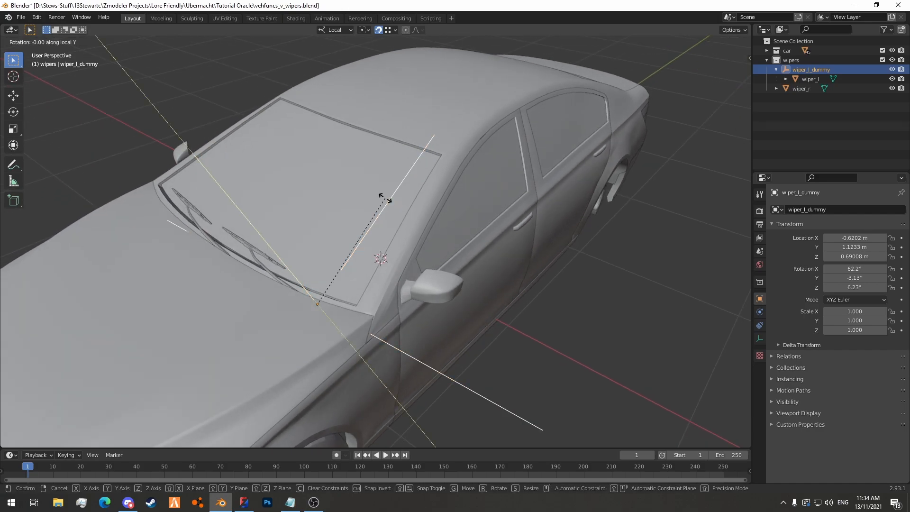
pyautogui.press('Escape')
pyautogui.press('r')
pyautogui.press('y')
pyautogui.press('y')
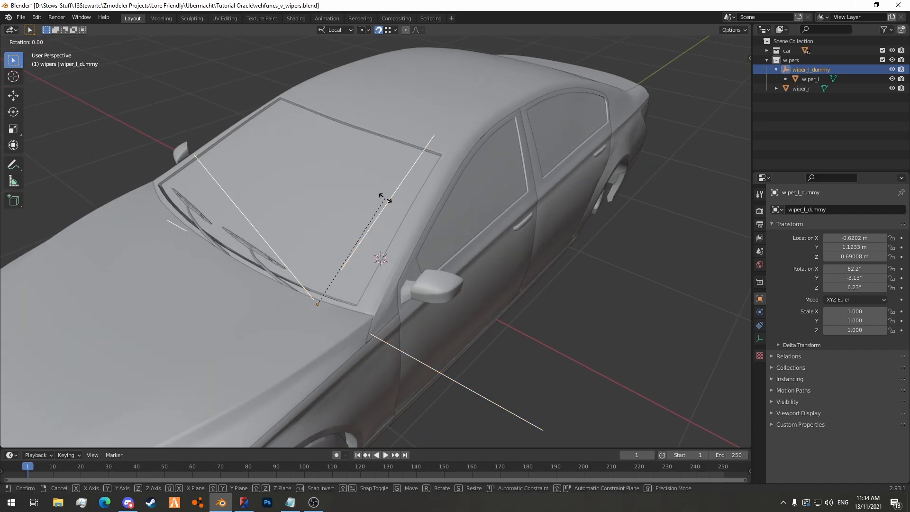
pyautogui.press('Escape')
pyautogui.moveTo(385, 198); pyautogui.dragTo(418, 217, button='middle')
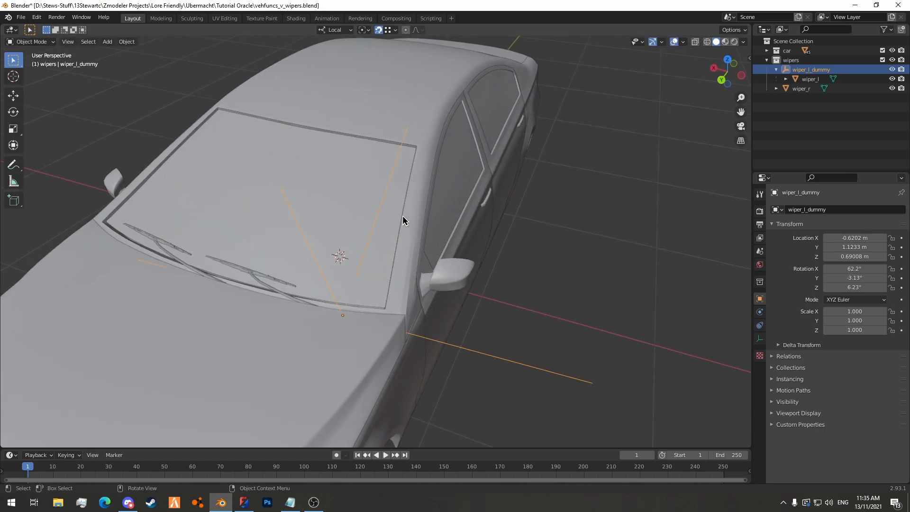
pyautogui.press('r')
pyautogui.press('y')
pyautogui.press('y')
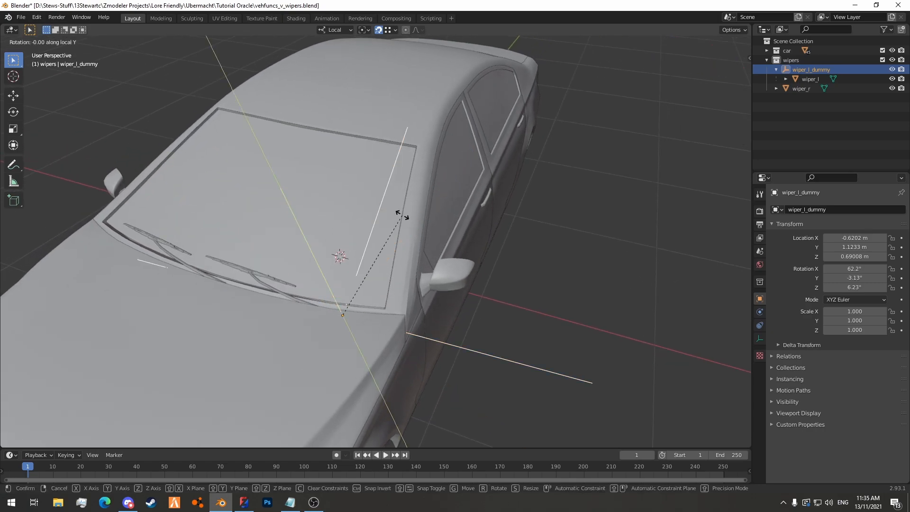
pyautogui.press('Escape')
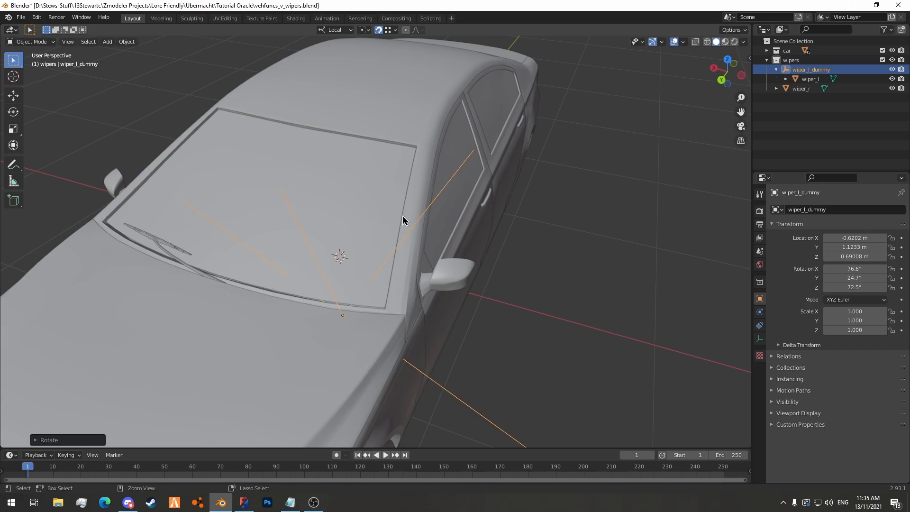
# Try rotating wiper_l_dummy by -70° around its local Y axis to sweep wiper_l up the windshield, and undo the rotation.
pyautogui.press('r')
pyautogui.press('y')
pyautogui.press('y')
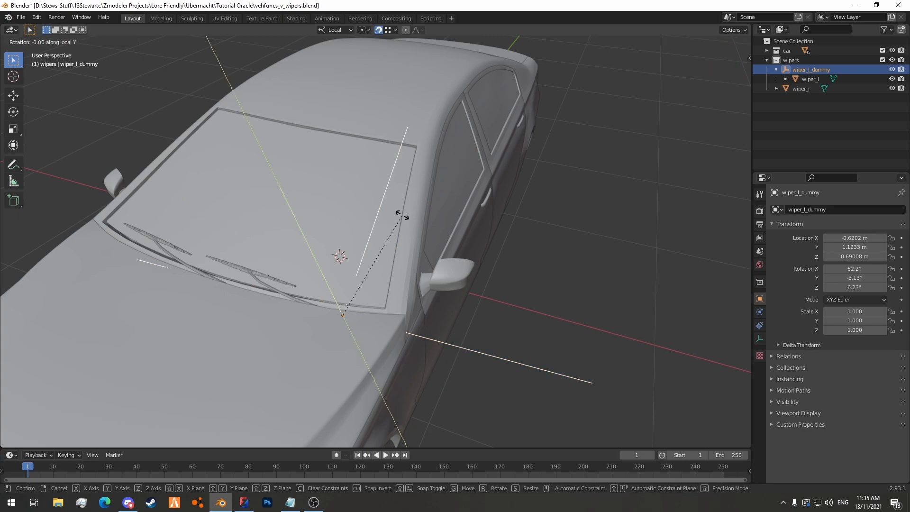
pyautogui.write('-70')
pyautogui.press('Return')
pyautogui.moveTo(523, 277); pyautogui.dragTo(386, 229, button='middle')
pyautogui.scroll(5, 476, 247)
pyautogui.scroll(-5, 583, 257)
pyautogui.hotkey('ctrl', 'z')
# Save the file, and duplicate wiper_l_dummy in place with the copy named wiper_r_dummy.
pyautogui.hotkey('ctrl', 's')
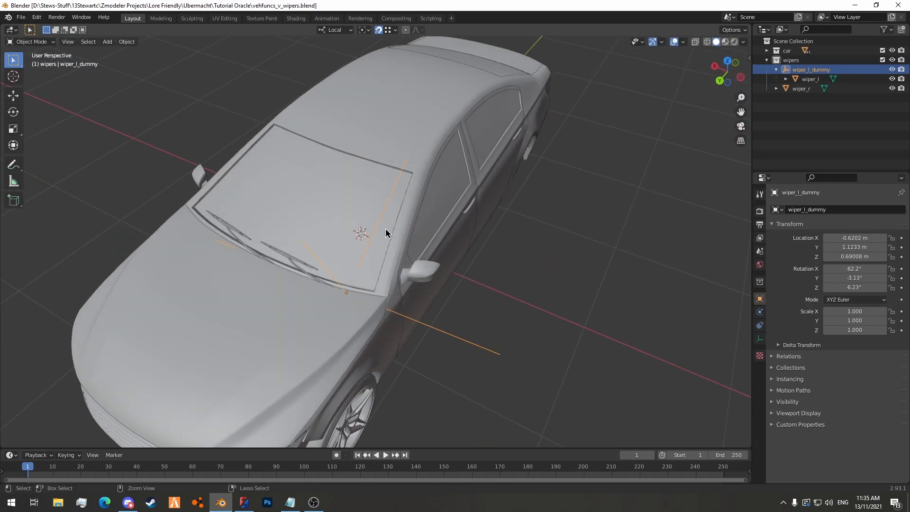
pyautogui.click(545, 301)
pyautogui.moveTo(585, 163); pyautogui.dragTo(43, 236, button='middle')
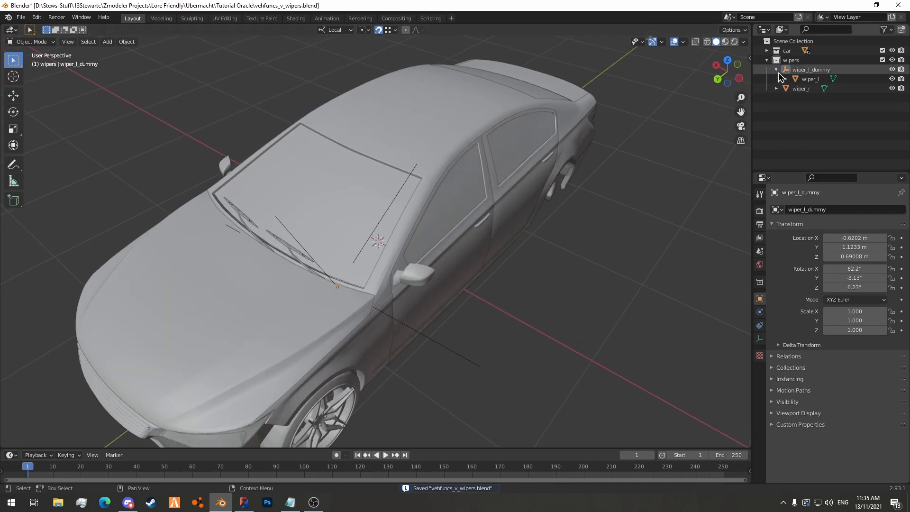
pyautogui.click(789, 71)
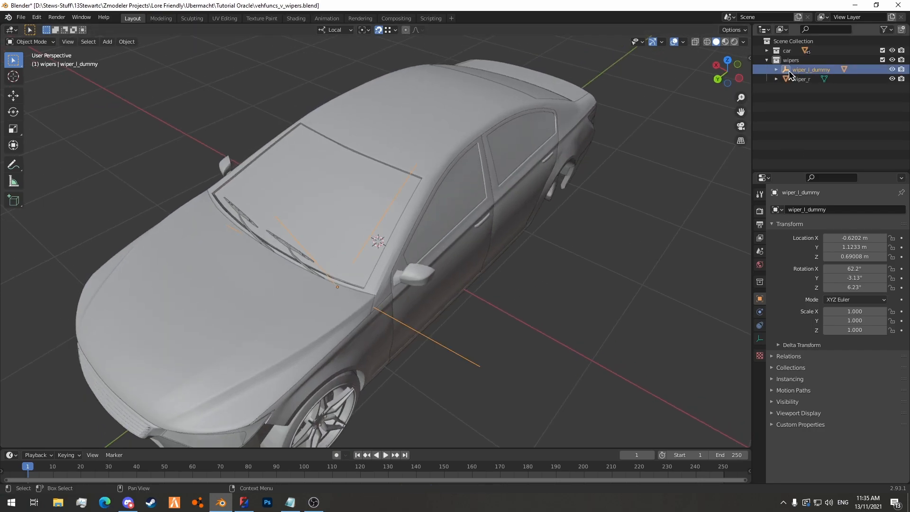
pyautogui.hotkey('shift', 'd')
pyautogui.rightClick(559, 247)
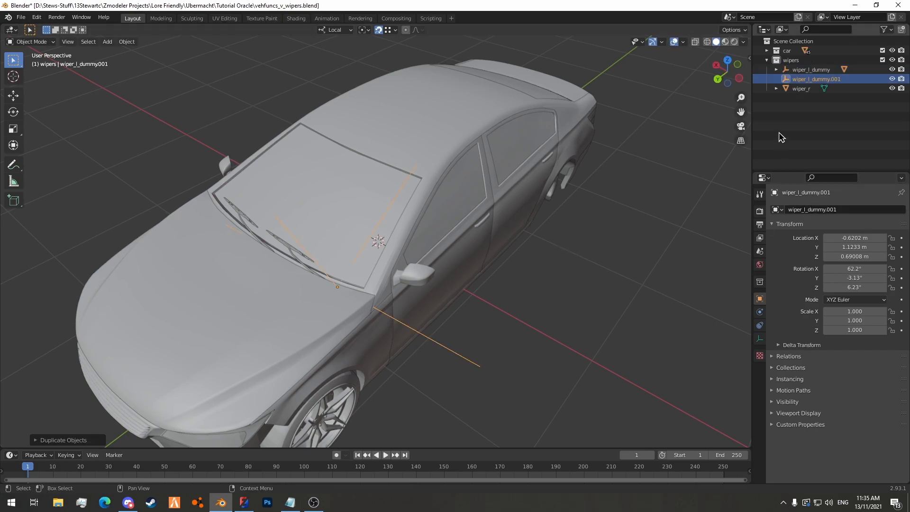
pyautogui.doubleClick(804, 78)
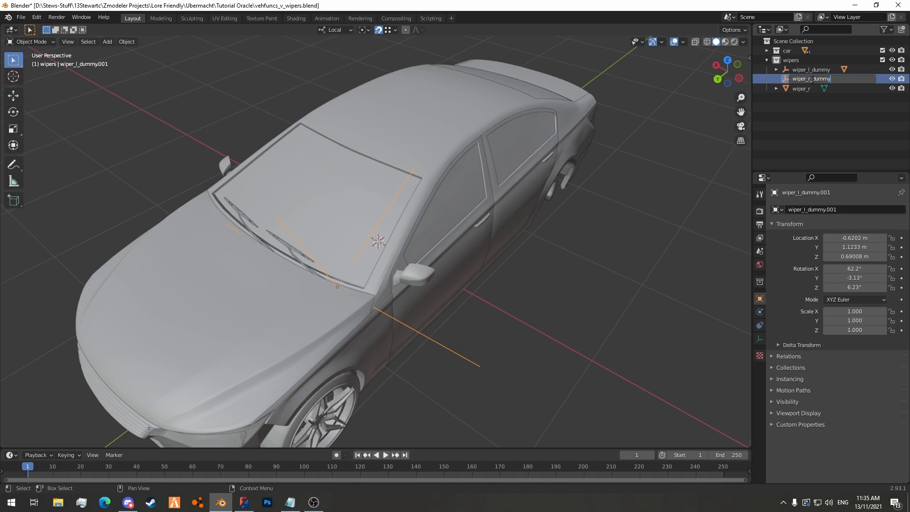
pyautogui.press('Return')
# Isolate wiper_r and wiper_r_dummy in local view and get a close view of wiper_r's pivot end.
pyautogui.keyDown('ctrl'); pyautogui.click(813, 79); pyautogui.keyUp('ctrl')
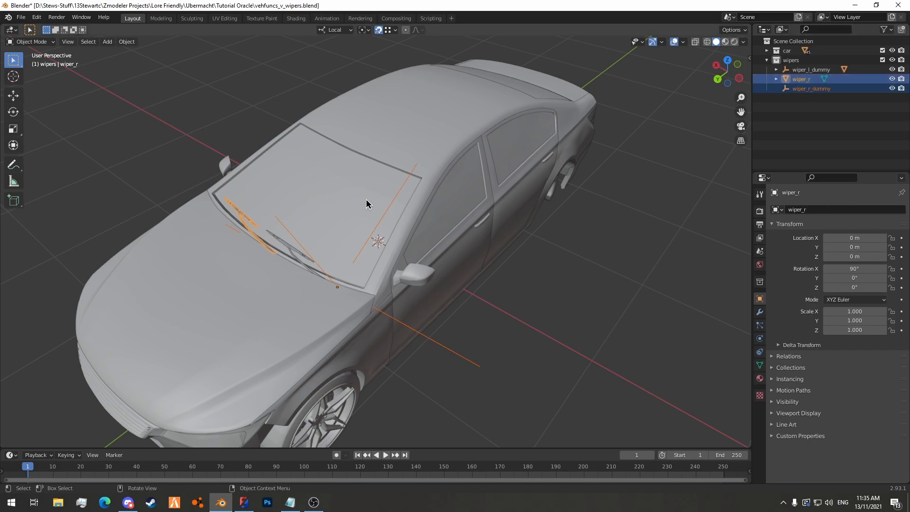
pyautogui.press('KP_Divide')
pyautogui.moveTo(427, 265); pyautogui.dragTo(209, 209, button='middle')
pyautogui.scroll(2, 518, 236)
pyautogui.keyDown('shift'); pyautogui.moveTo(518, 236); pyautogui.dragTo(351, 246, button='middle'); pyautogui.keyUp('shift')
pyautogui.scroll(4, 351, 247)
pyautogui.moveTo(351, 246); pyautogui.dragTo(411, 256, button='middle')
pyautogui.keyDown('shift'); pyautogui.moveTo(332, 270); pyautogui.dragTo(449, 215, button='middle'); pyautogui.keyUp('shift')
pyautogui.scroll(4, 448, 215)
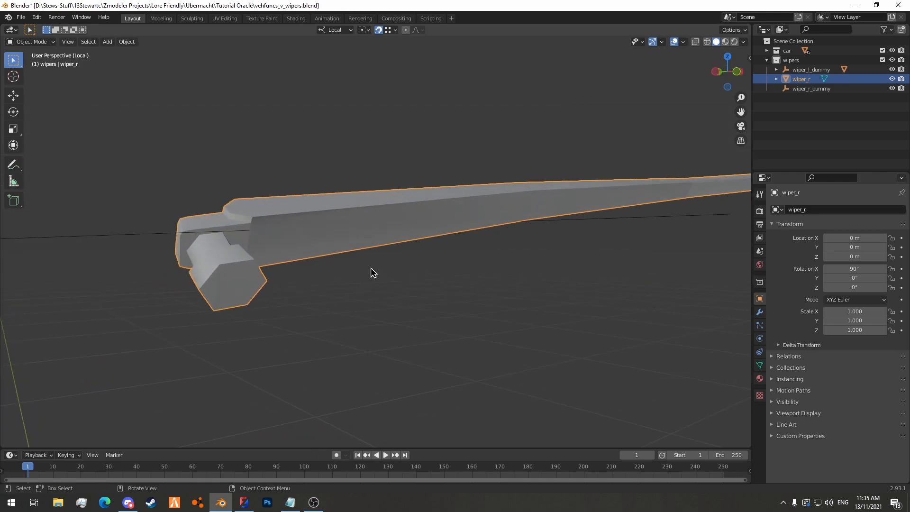
pyautogui.press('Tab')
pyautogui.moveTo(284, 264); pyautogui.dragTo(284, 264)
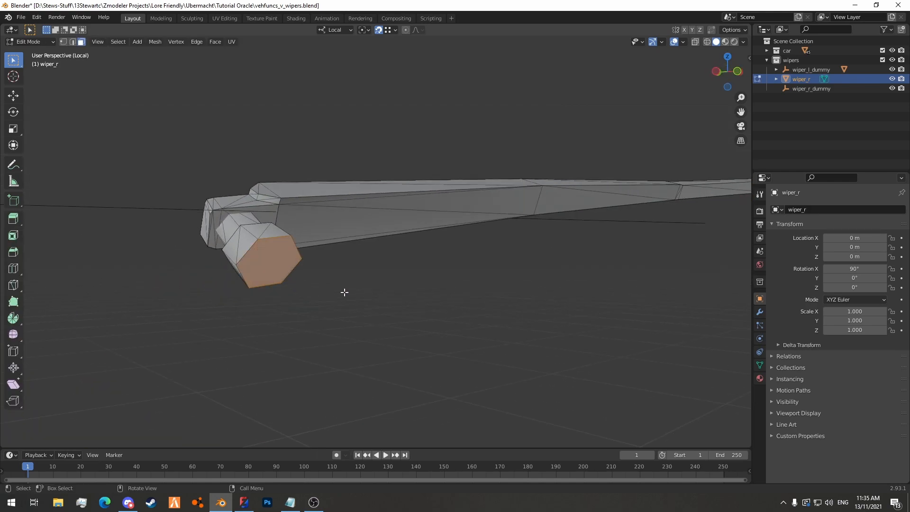
pyautogui.rightClick(397, 283)
pyautogui.click(364, 261)
pyautogui.click(332, 278)
pyautogui.scroll(-8, 315, 284)
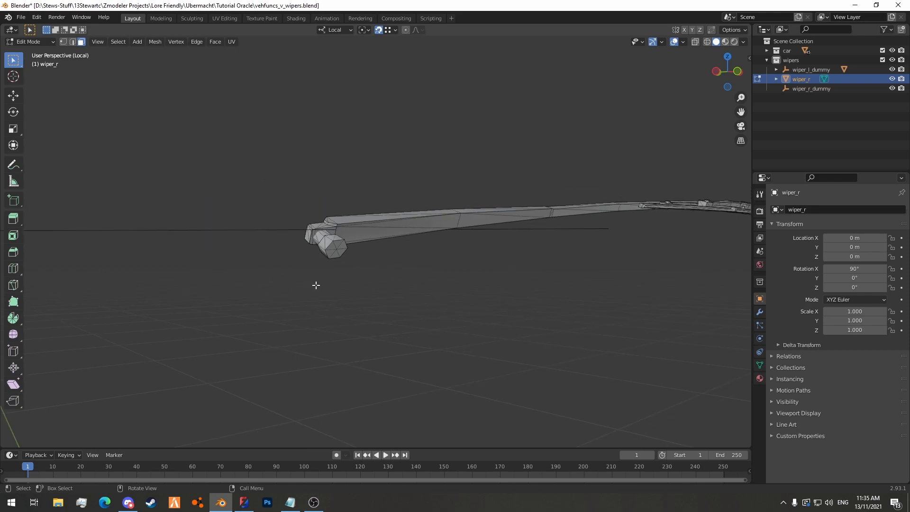
pyautogui.press('Tab')
# Move wiper_r_dummy onto the end face of wiper_r's pivot, at about X -0.088 m, Y 1.168 m, Z 0.707 m.
pyautogui.moveTo(329, 285); pyautogui.dragTo(256, 266, button='middle')
pyautogui.scroll(-4, 335, 282)
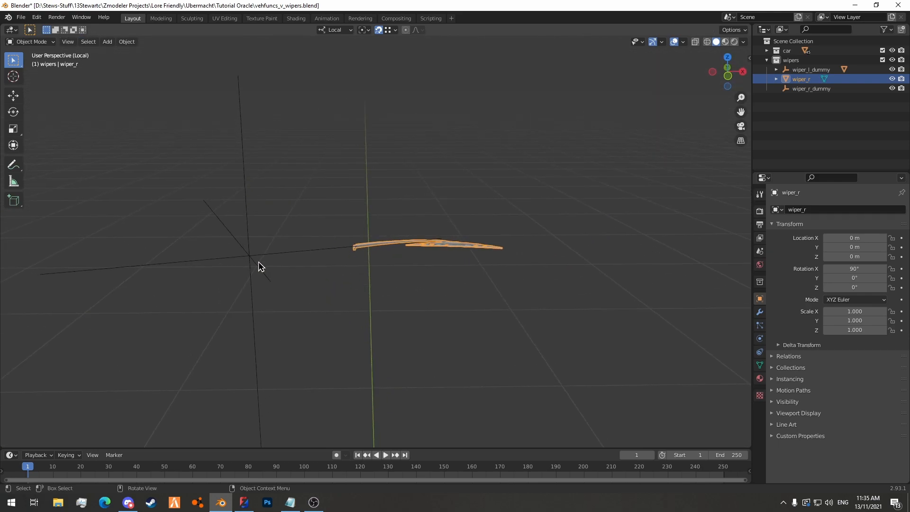
pyautogui.click(251, 255)
pyautogui.scroll(4, 236, 270)
pyautogui.press('g')
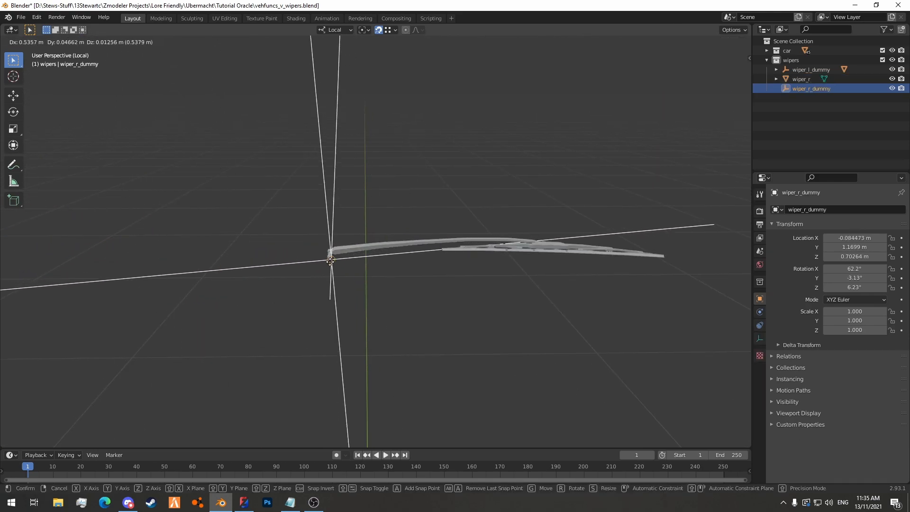
pyautogui.click(333, 263)
pyautogui.scroll(4, 348, 267)
pyautogui.moveTo(355, 268)
pyautogui.mouseDown(button='middle')
pyautogui.moveTo(389, 259)
pyautogui.moveTo(365, 270)
pyautogui.mouseUp(button='middle')
pyautogui.scroll(3, 323, 284)
pyautogui.moveTo(300, 290); pyautogui.dragTo(378, 257, button='middle')
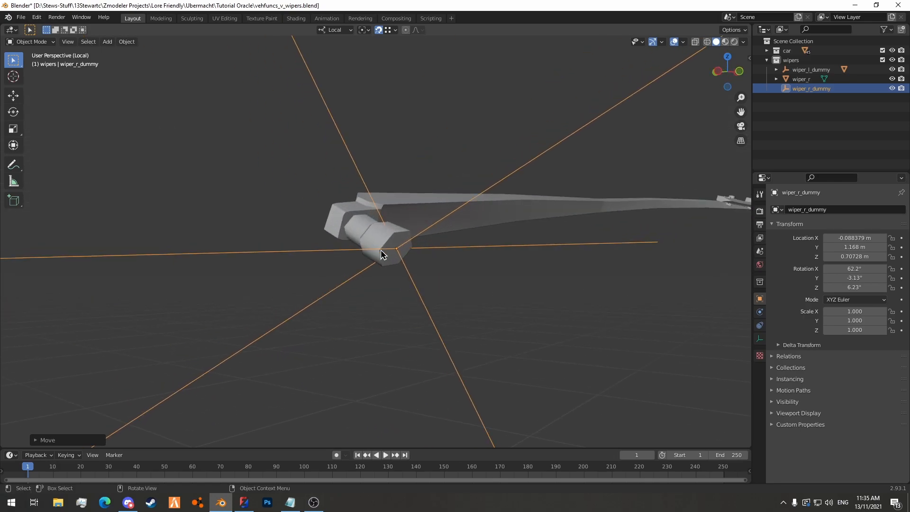
pyautogui.press('g')
pyautogui.click(393, 245)
pyautogui.scroll(-4, 433, 260)
pyautogui.moveTo(433, 261); pyautogui.dragTo(378, 280, button='middle')
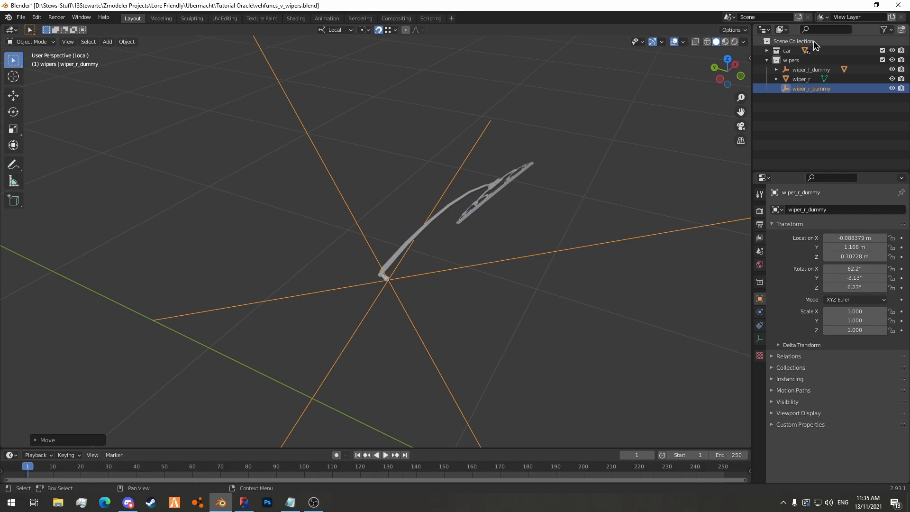
# Set the X, Y and Z rotation of wiper_r_dummy to 0°.
pyautogui.moveTo(749, 59); pyautogui.dragTo(711, 60)
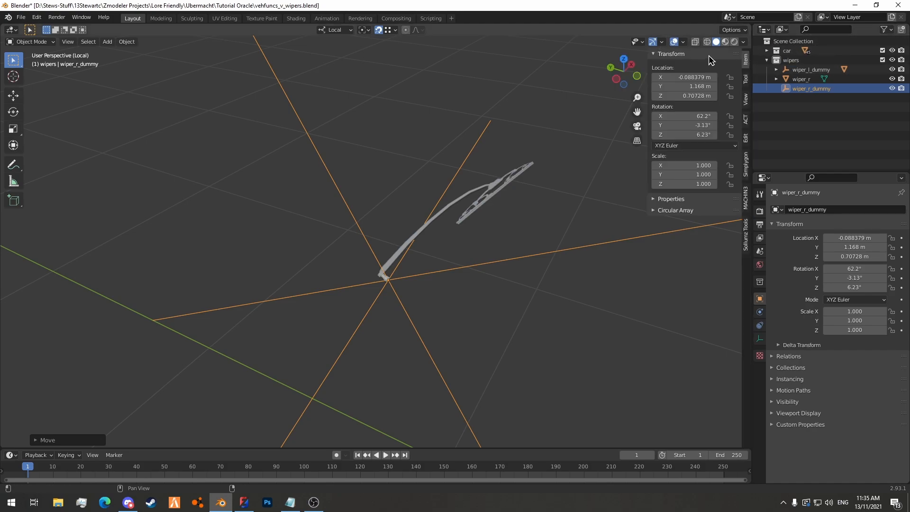
pyautogui.click(685, 116)
pyautogui.write('0')
pyautogui.press('Return')
pyautogui.write('0')
pyautogui.press('Tab')
pyautogui.write('0')
pyautogui.press('Return')
# Check wiper_r_dummy against the whole car, and isolate it together with wiper_r in local view again.
pyautogui.moveTo(563, 189); pyautogui.dragTo(370, 168, button='middle')
pyautogui.press('/')
pyautogui.press('r')
pyautogui.press('Escape')
pyautogui.scroll(10, 348, 197)
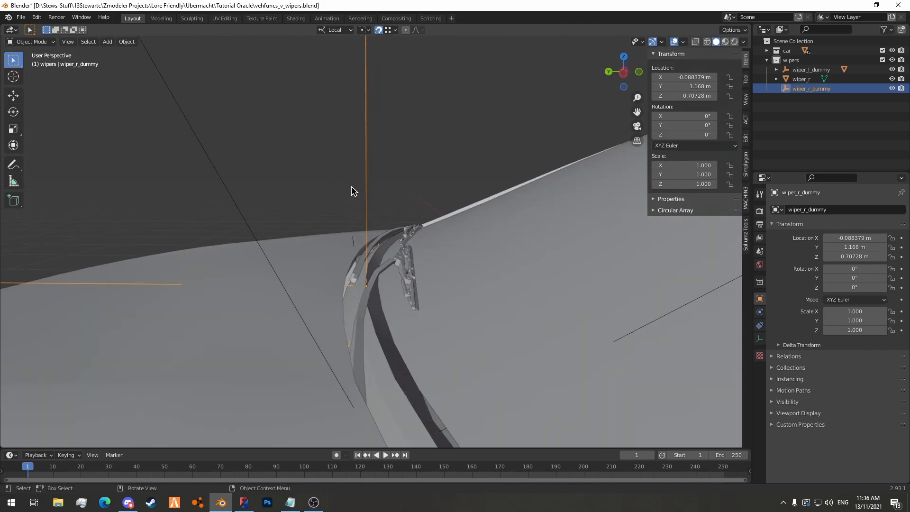
pyautogui.moveTo(351, 191); pyautogui.dragTo(340, 234, button='middle')
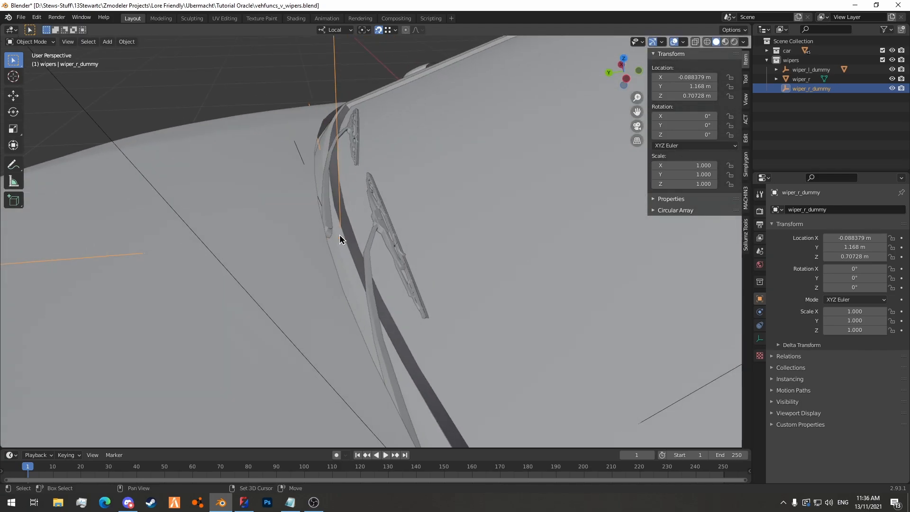
pyautogui.keyDown('shift'); pyautogui.click(330, 236); pyautogui.keyUp('shift')
pyautogui.press('KP_Divide')
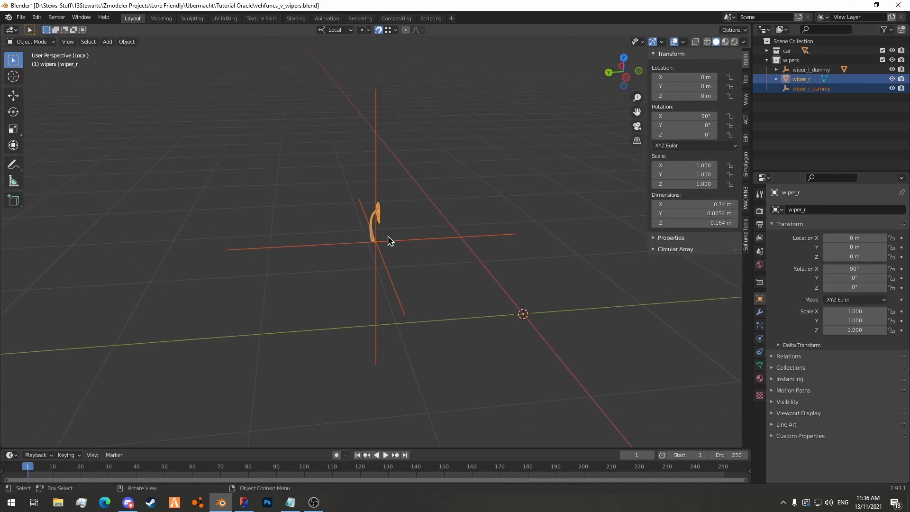
# In left orthographic view, rotate wiper_r_dummy about 25° around its local X axis to match the pivot's angle.
pyautogui.click(385, 231)
pyautogui.click(638, 73)
pyautogui.scroll(8, 417, 161)
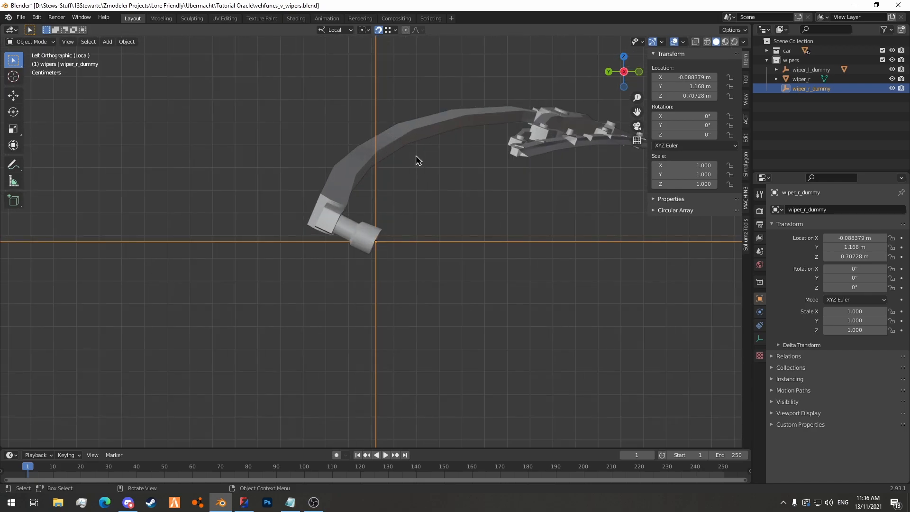
pyautogui.scroll(-3, 410, 154)
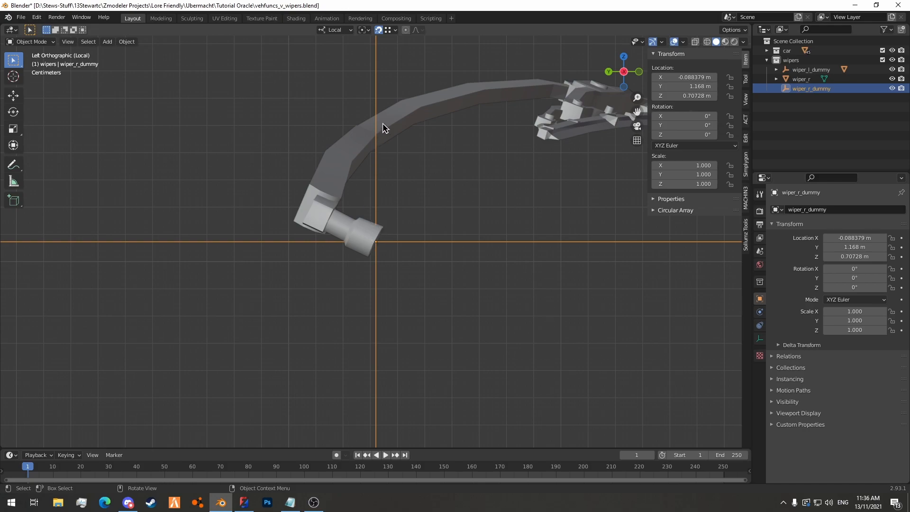
pyautogui.press('r')
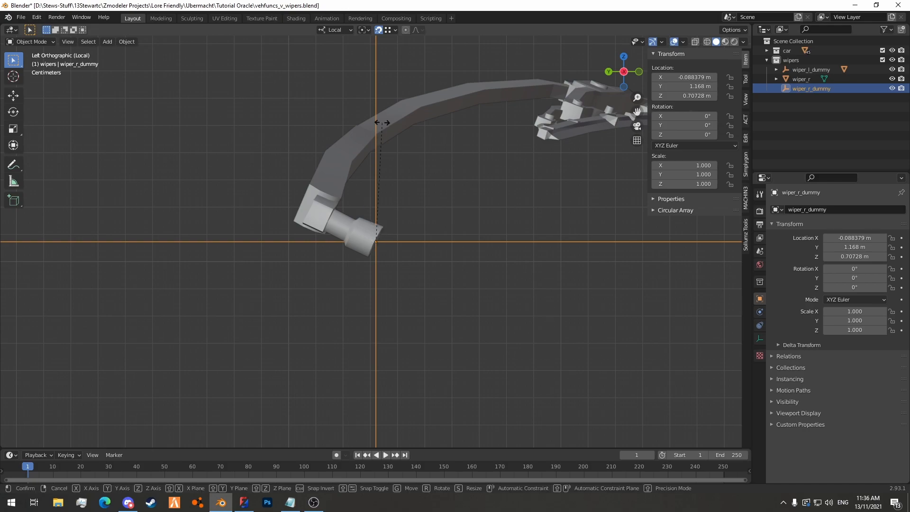
pyautogui.press('x')
pyautogui.press('x')
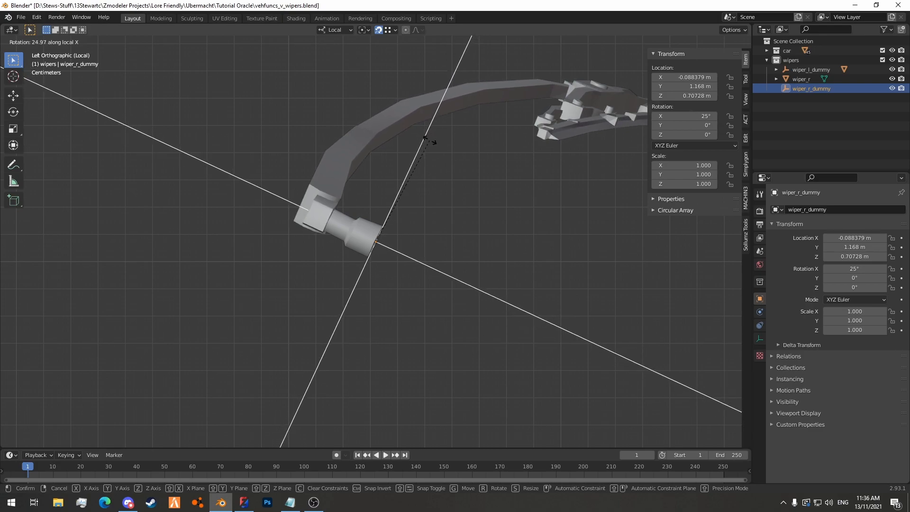
pyautogui.click(428, 143)
# Rotate wiper_r_dummy around its local Z axis to a Z rotation of about -3.26° to align it with the pivot.
pyautogui.moveTo(428, 142); pyautogui.dragTo(436, 279, button='middle')
pyautogui.press('r')
pyautogui.press('z')
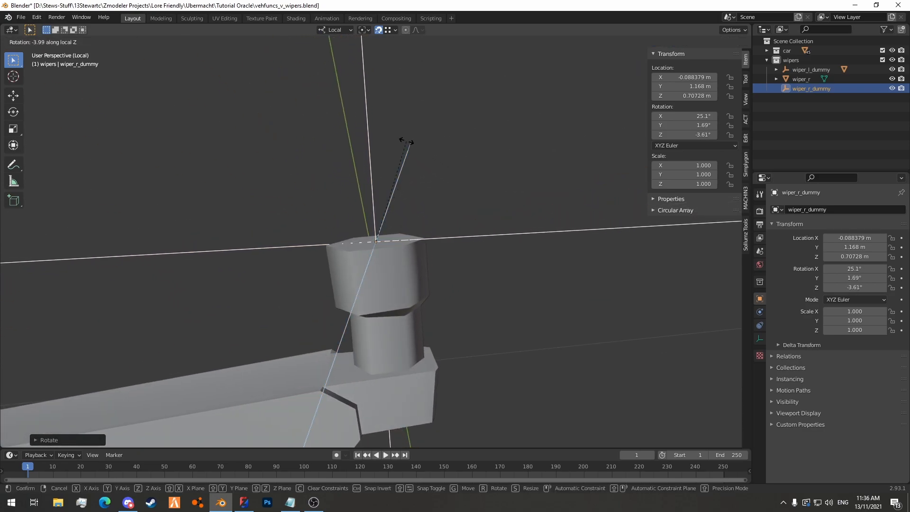
pyautogui.click(386, 126)
pyautogui.scroll(-12, 422, 268)
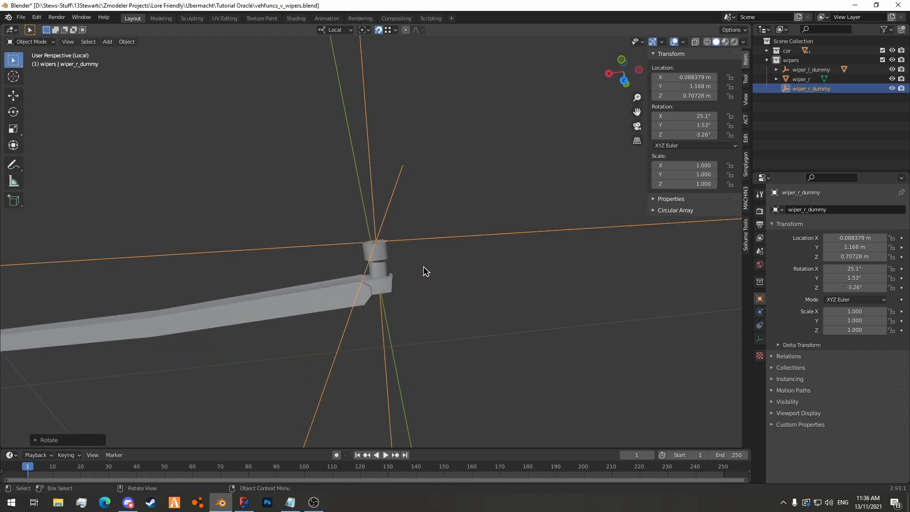
pyautogui.moveTo(392, 305); pyautogui.dragTo(242, 192, button='middle')
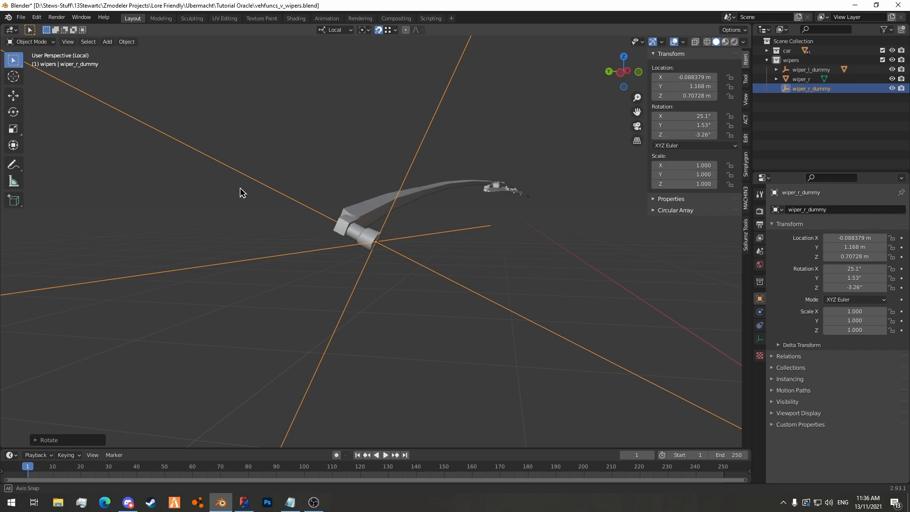
pyautogui.moveTo(241, 190); pyautogui.dragTo(388, 176, button='middle')
# Leave local view to bring back the whole car, and save the file.
pyautogui.press('KP_Divide')
pyautogui.scroll(-4, 389, 192)
pyautogui.scroll(-3, 354, 218)
pyautogui.hotkey('ctrl', 's')
pyautogui.scroll(-4, 354, 218)
pyautogui.scroll(5, 347, 173)
pyautogui.scroll(-4, 346, 174)
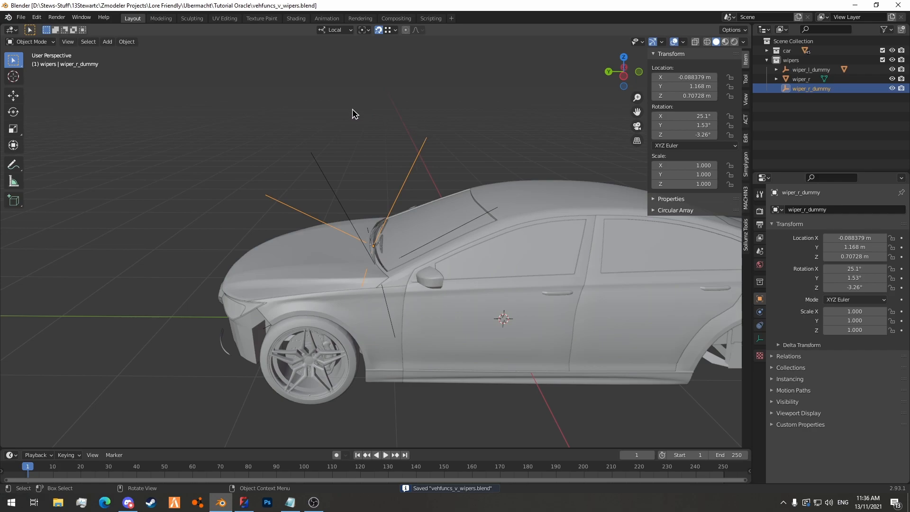
# Rotate wiper_r_dummy around its local X axis to an X rotation of about 57.6°, and save the file.
pyautogui.press('r')
pyautogui.press('x')
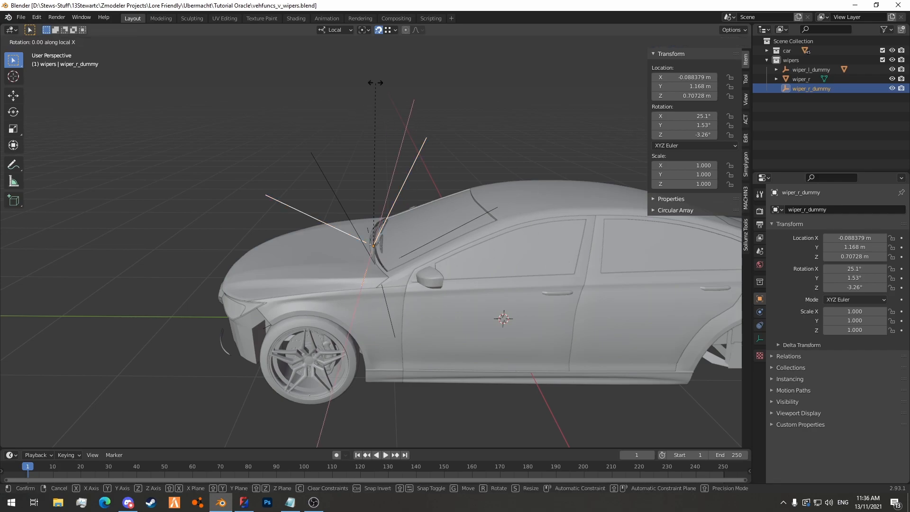
pyautogui.click(460, 114)
pyautogui.hotkey('ctrl', 's')
# Make wiper_r a child of wiper_r_dummy with Object (Keep Transform), and expand the dummy's hierarchy.
pyautogui.moveTo(400, 112); pyautogui.dragTo(334, 160, button='middle')
pyautogui.scroll(2, 325, 162)
pyautogui.press('Up')
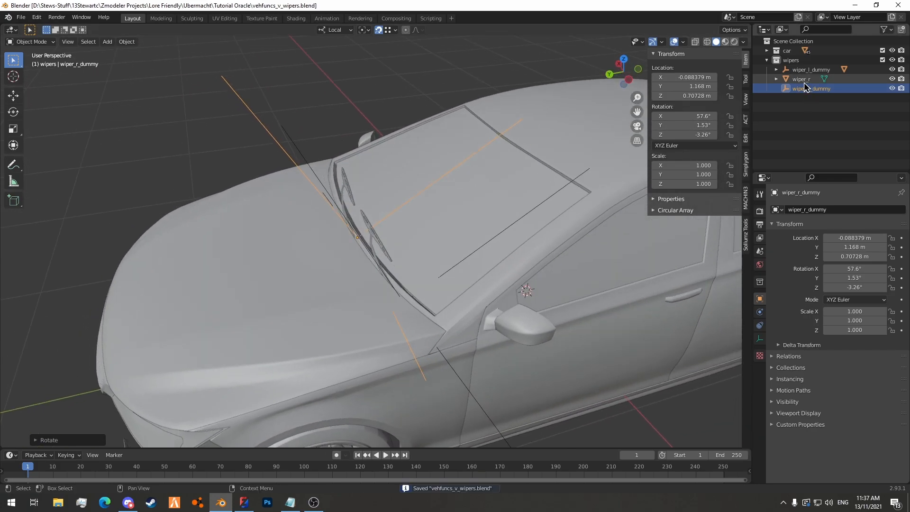
pyautogui.keyDown('ctrl'); pyautogui.click(801, 89); pyautogui.keyUp('ctrl')
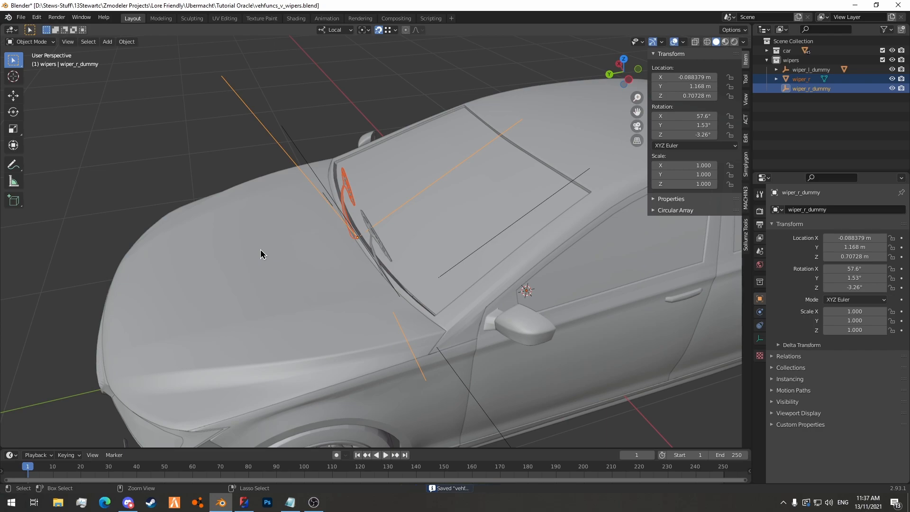
pyautogui.hotkey('ctrl', 'p')
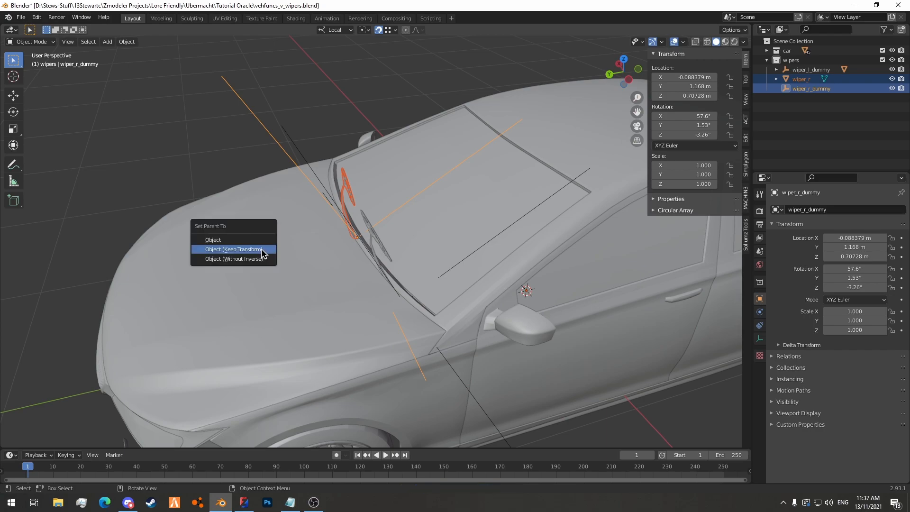
pyautogui.click(262, 250)
pyautogui.click(776, 79)
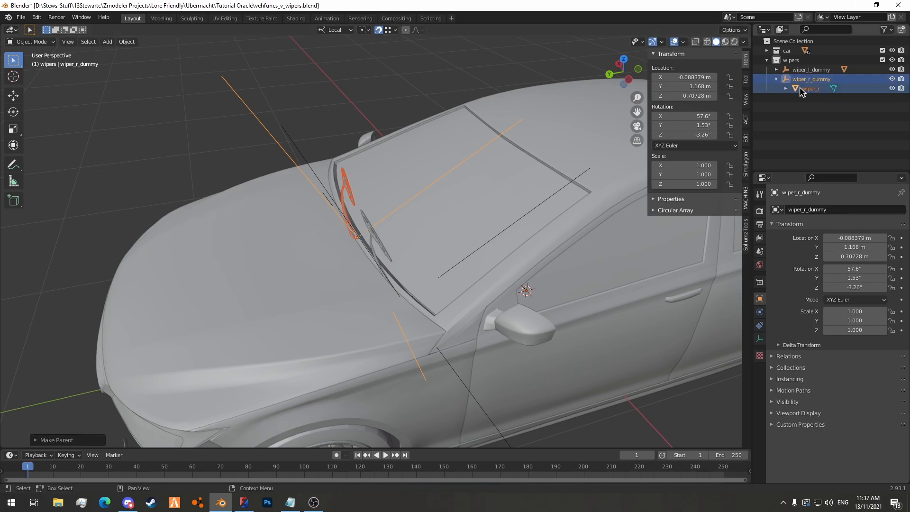
# Test the wiper sweep by rotating wiper_r_dummy -7° around its local Y axis, and undo the rotation.
pyautogui.scroll(3, 381, 127)
pyautogui.press('r')
pyautogui.press('y')
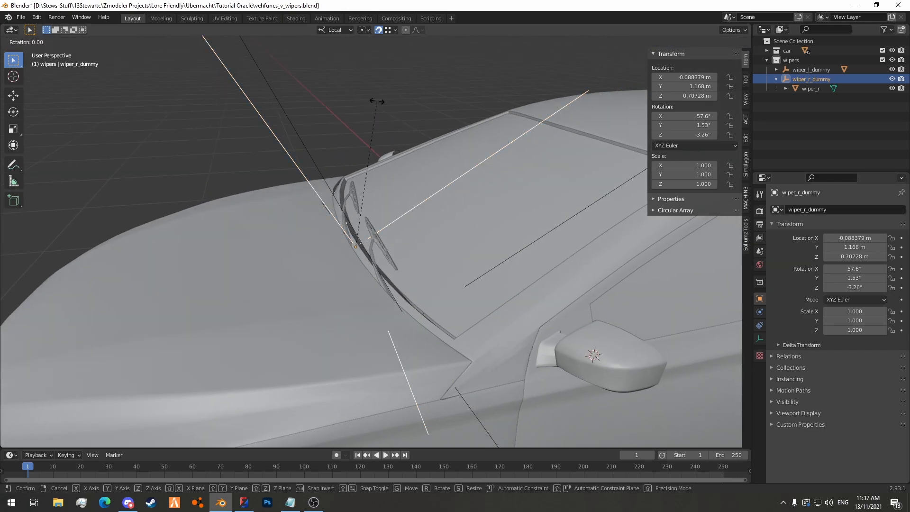
pyautogui.write('-7')
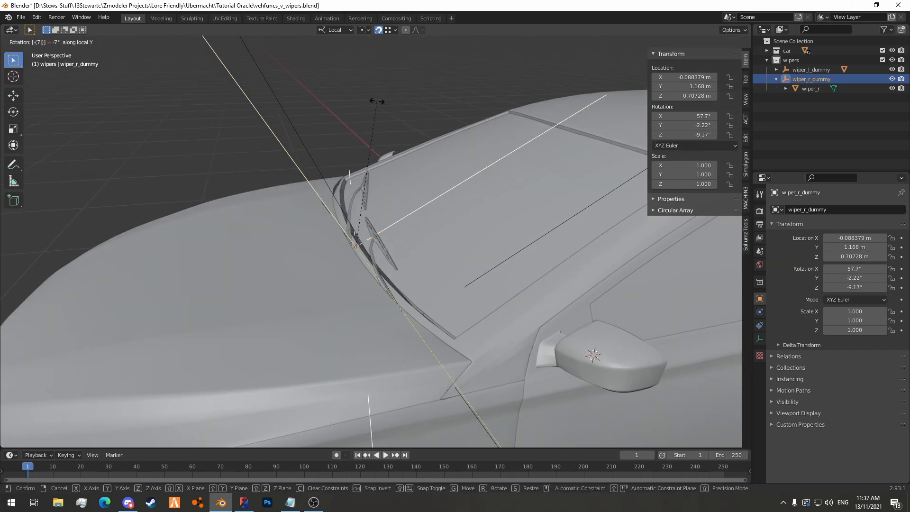
pyautogui.press('Return')
pyautogui.moveTo(376, 98); pyautogui.dragTo(359, 219, button='middle')
pyautogui.hotkey('ctrl', 'z')
# Clear wiper_r's parent while keeping its transformation.
pyautogui.scroll(-3, 388, 189)
pyautogui.click(811, 89)
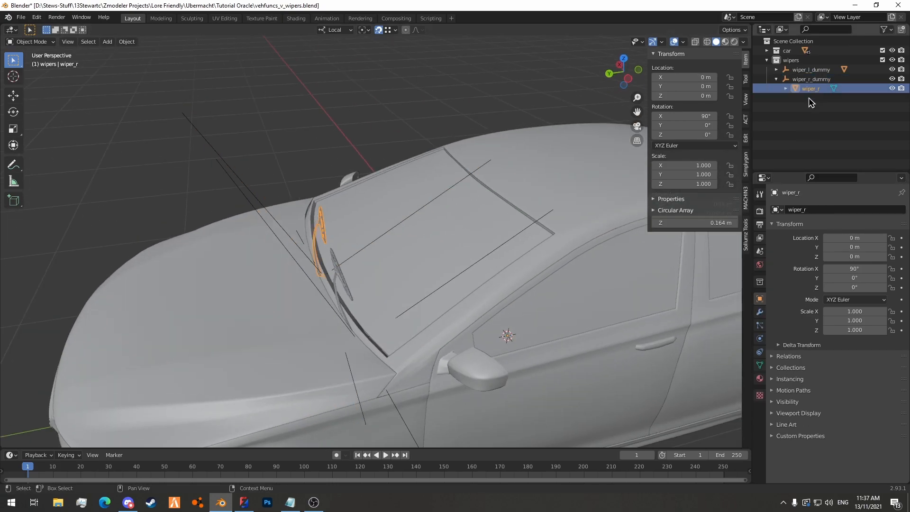
pyautogui.hotkey('alt', 'p')
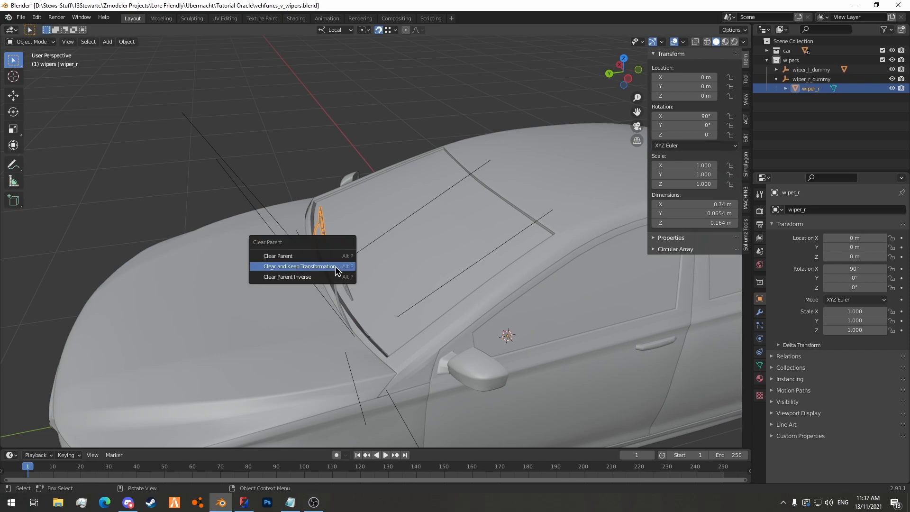
pyautogui.click(337, 267)
# Rotate wiper_r_dummy around its local X axis to an X rotation of about 59.9°.
pyautogui.click(810, 89)
pyautogui.scroll(5, 270, 271)
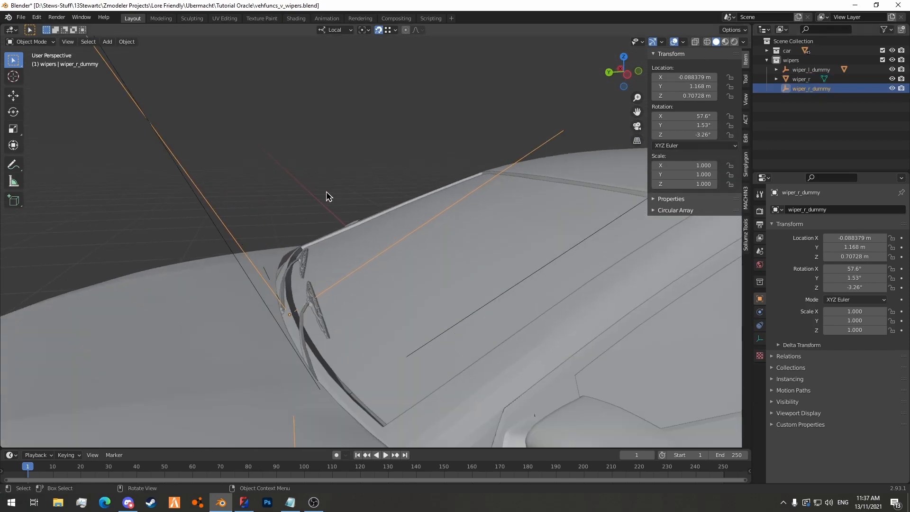
pyautogui.press('r')
pyautogui.press('x')
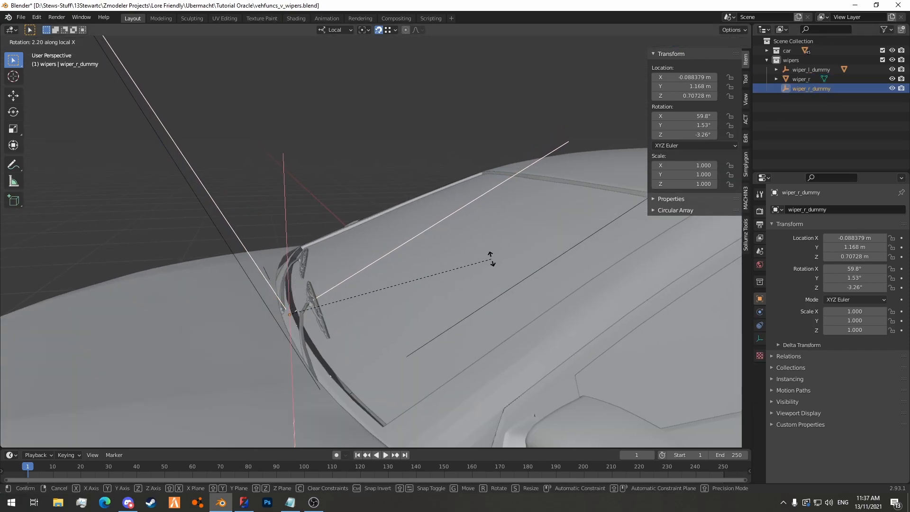
pyautogui.click(491, 258)
pyautogui.scroll(-5, 427, 250)
pyautogui.moveTo(260, 154); pyautogui.dragTo(256, 152, button='middle')
pyautogui.moveTo(241, 109); pyautogui.dragTo(275, 113, button='middle')
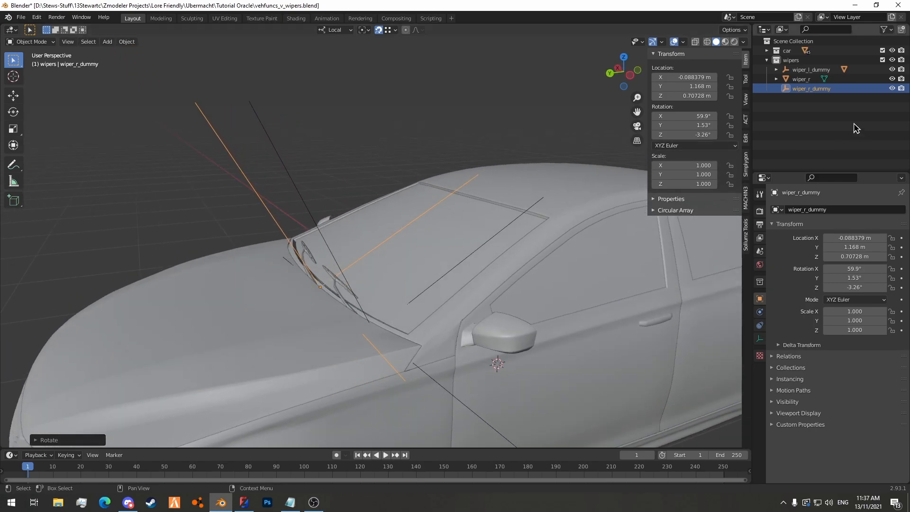
# Tilt wiper_r_dummy further around its local X axis to an X rotation of about 63.6°.
pyautogui.scroll(6, 378, 193)
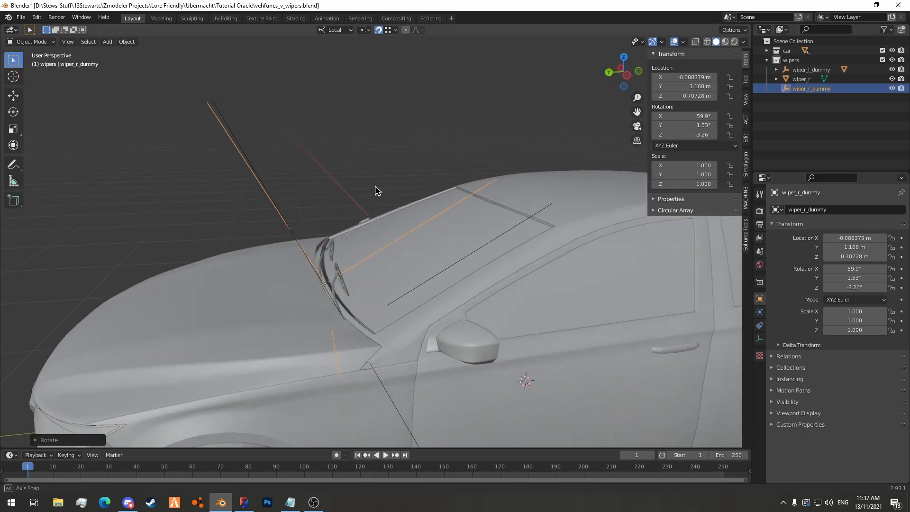
pyautogui.scroll(-4, 351, 193)
pyautogui.press('r')
pyautogui.press('x')
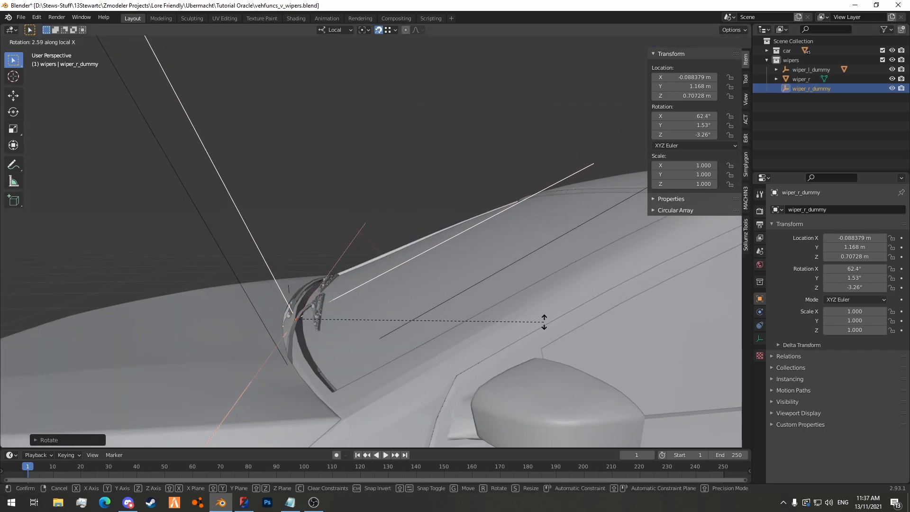
pyautogui.click(494, 44)
pyautogui.scroll(-5, 359, 61)
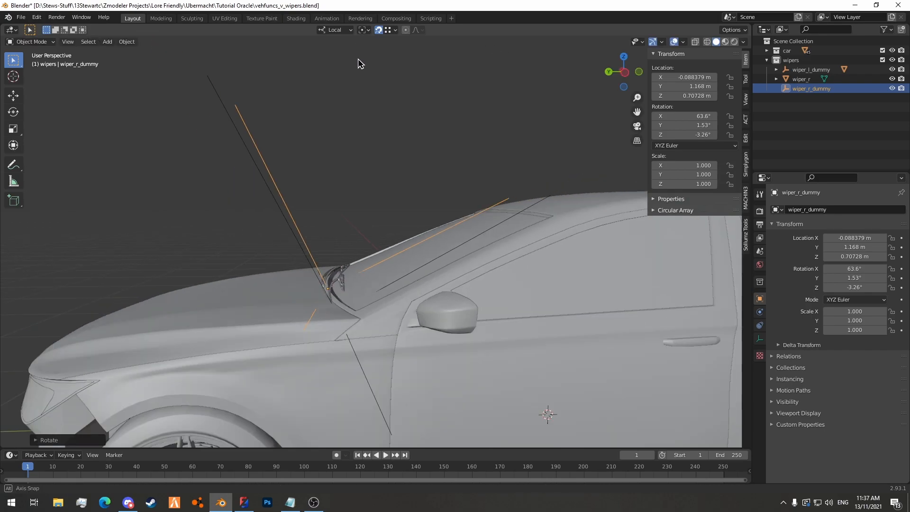
pyautogui.moveTo(359, 61); pyautogui.dragTo(370, 85, button='middle')
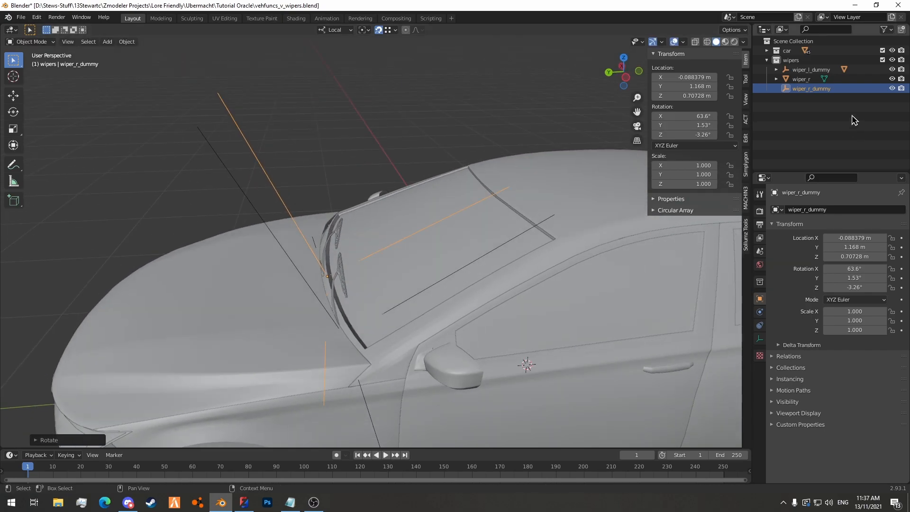
# Make wiper_r a child of wiper_r_dummy with Object (Keep Transform).
pyautogui.click(801, 79)
pyautogui.keyDown('ctrl'); pyautogui.click(822, 88); pyautogui.keyUp('ctrl')
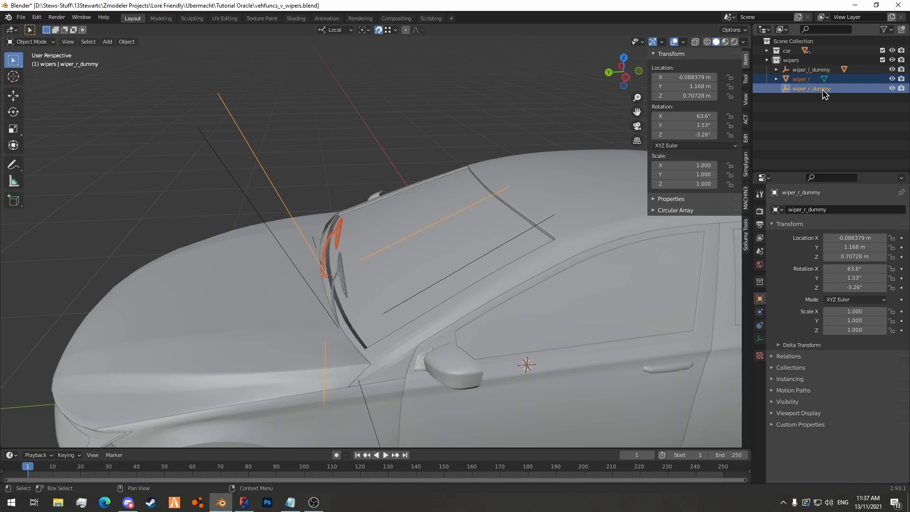
pyautogui.hotkey('ctrl', 'p')
pyautogui.click(331, 286)
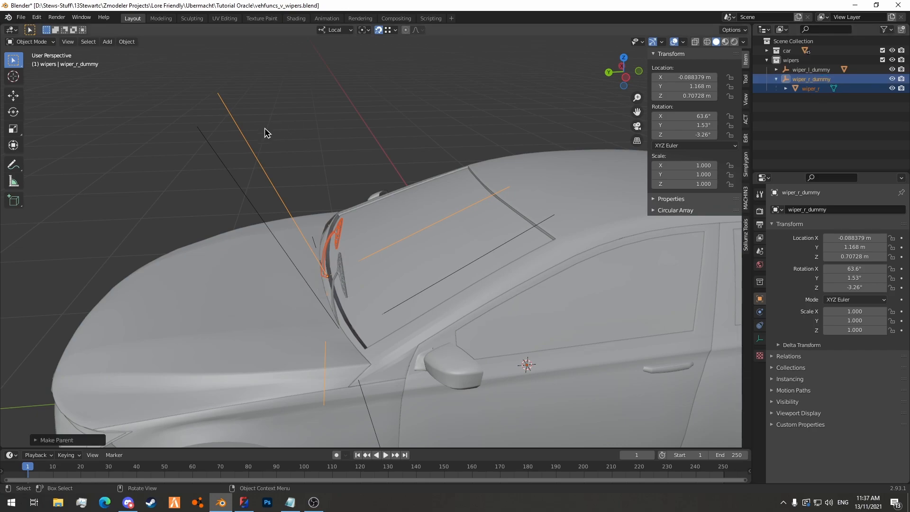
# Test the sweep by rotating wiper_r_dummy -70° around its local Y axis, check the blade from the side, and undo the rotation.
pyautogui.scroll(5, 297, 161)
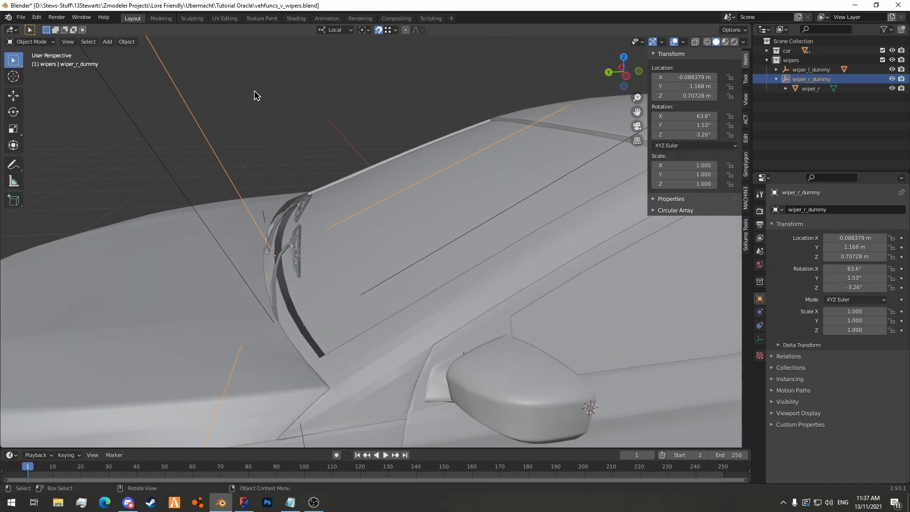
pyautogui.press('r')
pyautogui.press('y')
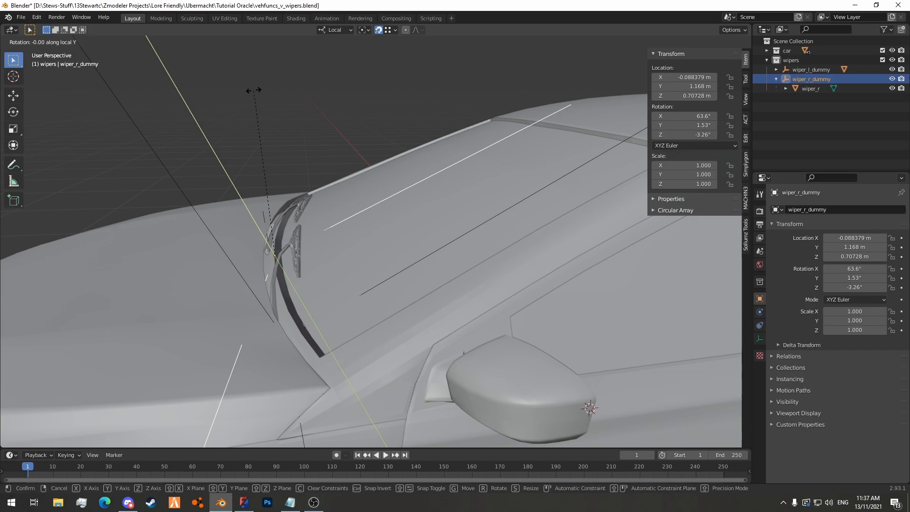
pyautogui.write('-70')
pyautogui.press('Return')
pyautogui.moveTo(306, 137); pyautogui.dragTo(372, 158, button='middle')
pyautogui.hotkey('ctrl', 'z')
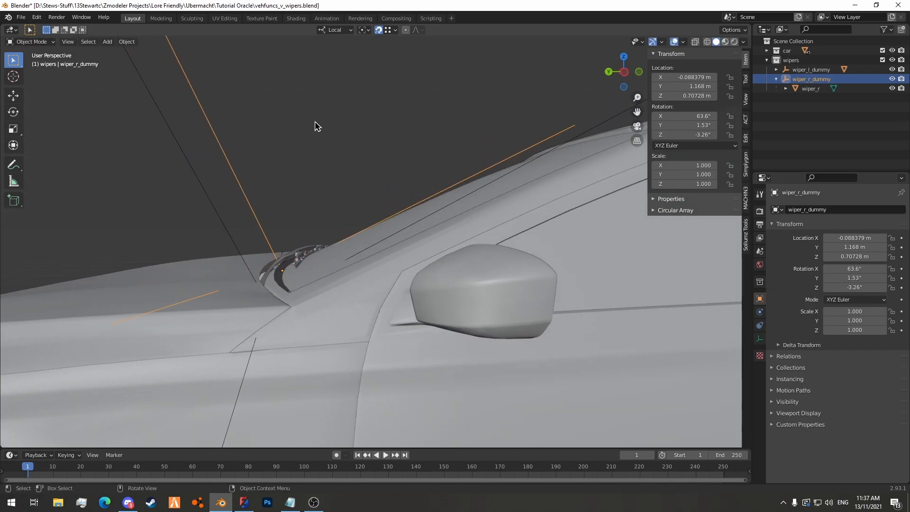
# Undo the parenting of wiper_r to wiper_r_dummy.
pyautogui.moveTo(319, 126); pyautogui.dragTo(325, 163, button='middle')
pyautogui.hotkey('ctrl', 'z')
pyautogui.hotkey('ctrl', 'z')
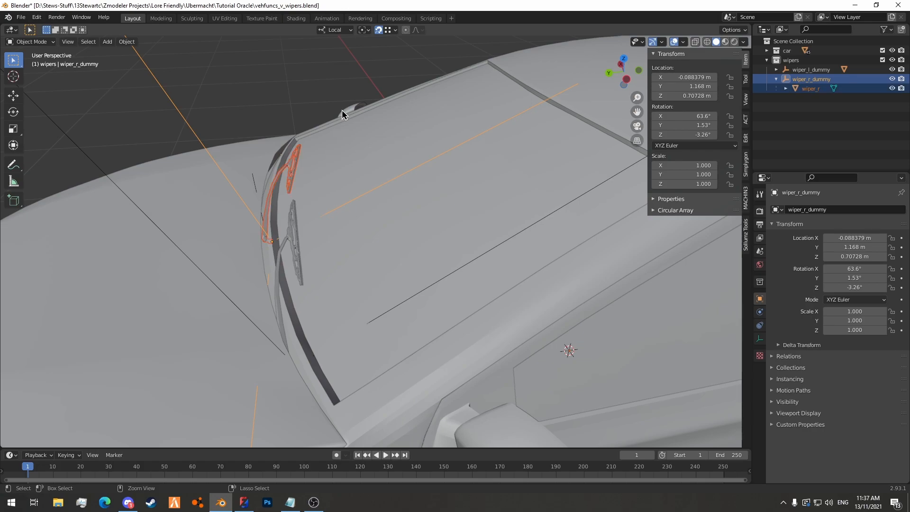
# Rotate wiper_r_dummy around its local X axis to an X rotation of about 65.2°.
pyautogui.click(802, 89)
pyautogui.moveTo(345, 161); pyautogui.dragTo(316, 144, button='middle')
pyautogui.press('r')
pyautogui.press('x')
pyautogui.click(443, 202)
# Parent wiper_r to wiper_r_dummy again with Object (Keep Transform).
pyautogui.click(806, 81)
pyautogui.keyDown('ctrl'); pyautogui.click(803, 91); pyautogui.keyUp('ctrl')
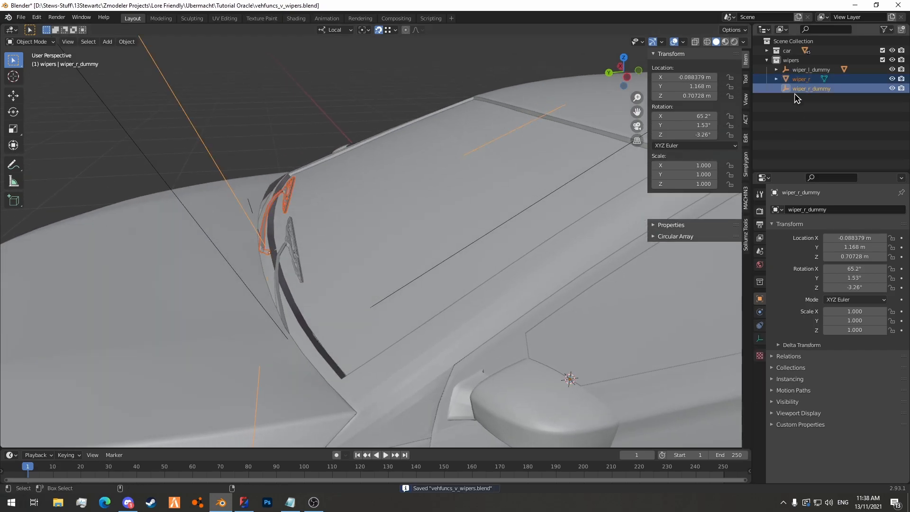
pyautogui.hotkey('ctrl', 'p')
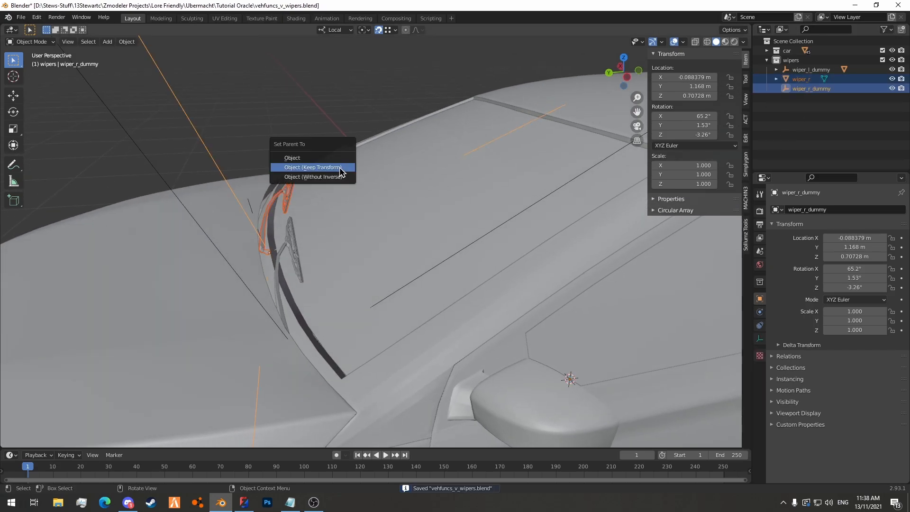
pyautogui.click(340, 169)
# Test wiper_r's sweep along the windshield by rotating wiper_r_dummy around its local Y axis, and undo the rotation.
pyautogui.moveTo(181, 101); pyautogui.dragTo(264, 91, button='middle')
pyautogui.press('r')
pyautogui.press('y')
pyautogui.write('0')
pyautogui.press('Return')
pyautogui.moveTo(283, 108); pyautogui.dragTo(203, 278, button='middle')
pyautogui.hotkey('ctrl', 'z')
# Detach wiper_r from wiper_r_dummy with Clear and Keep Transformation.
pyautogui.moveTo(296, 272); pyautogui.dragTo(325, 254, button='middle')
pyautogui.click(800, 89)
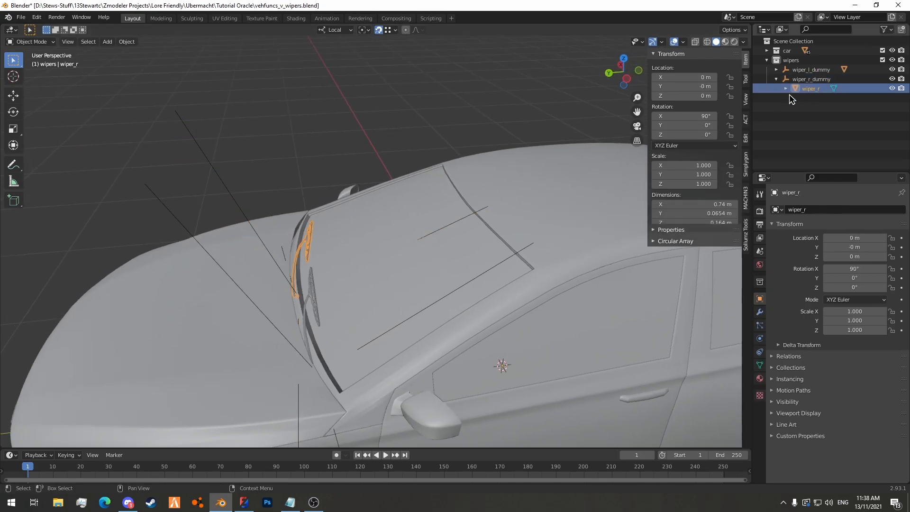
pyautogui.hotkey('alt', 'p')
pyautogui.click(355, 203)
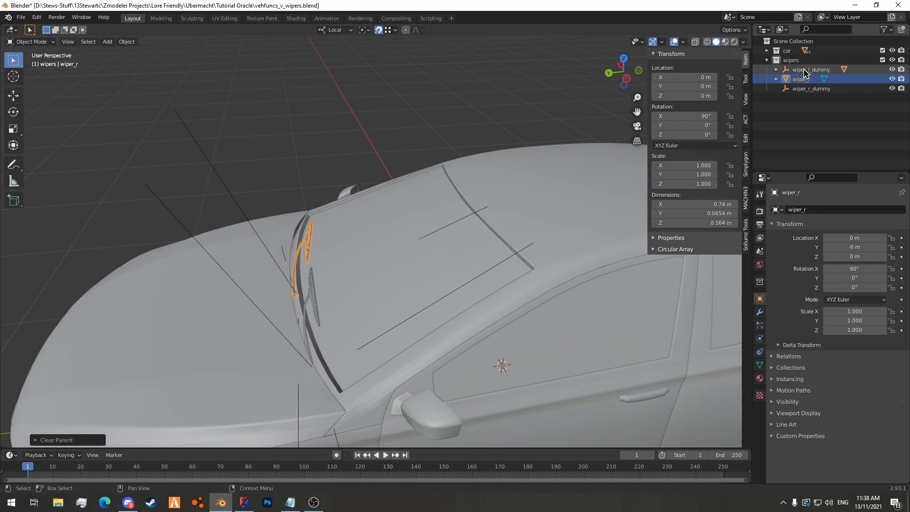
# Rotate wiper_r_dummy around its local X axis to an X rotation of about 66.5°.
pyautogui.click(811, 89)
pyautogui.moveTo(360, 190); pyautogui.dragTo(372, 159, button='middle')
pyautogui.scroll(2, 372, 159)
pyautogui.press('r')
pyautogui.press('x')
pyautogui.press('x')
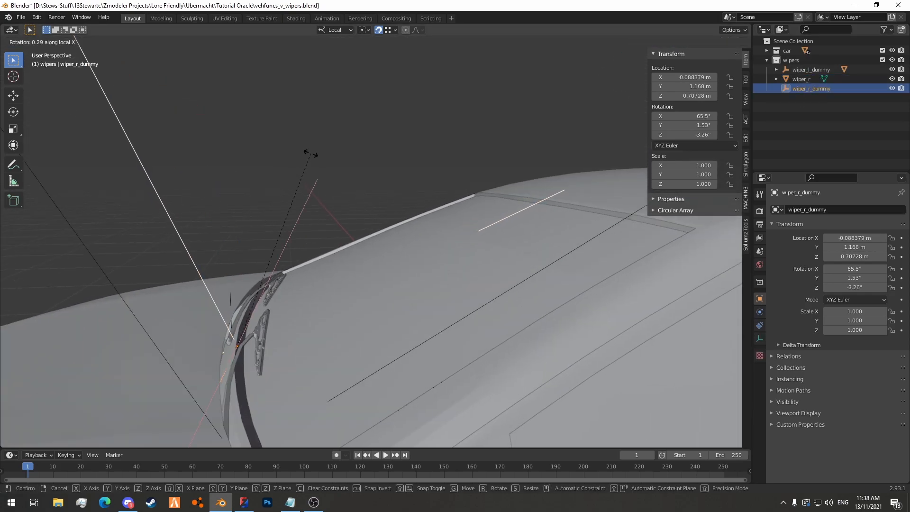
pyautogui.click(411, 205)
pyautogui.scroll(-4, 391, 171)
pyautogui.moveTo(390, 171); pyautogui.dragTo(397, 205, button='middle')
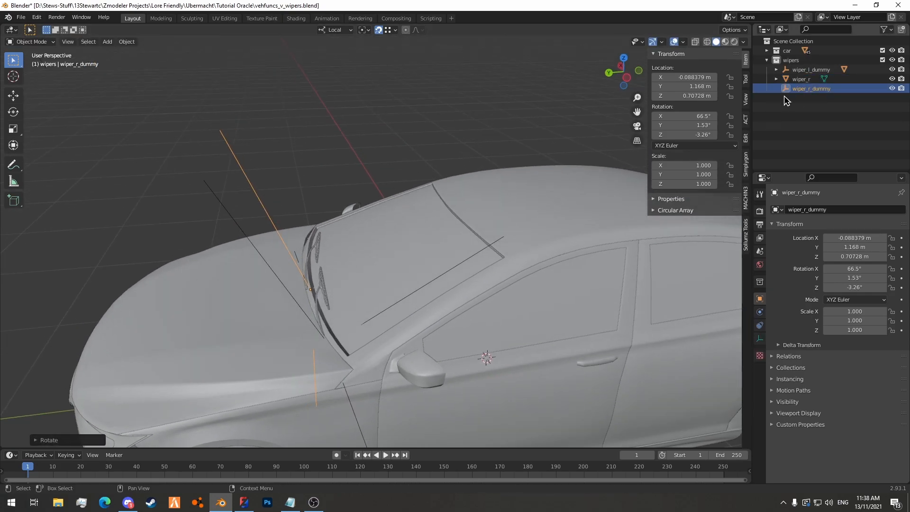
# Make wiper_r a child of wiper_r_dummy with Object (Keep Transform).
pyautogui.click(802, 80)
pyautogui.keyDown('ctrl'); pyautogui.click(807, 89); pyautogui.keyUp('ctrl')
pyautogui.hotkey('ctrl', 'p')
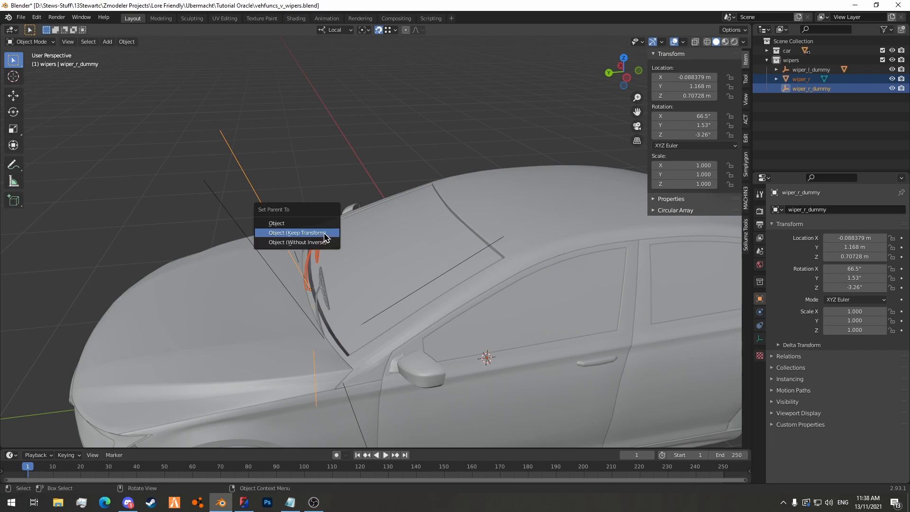
pyautogui.click(297, 233)
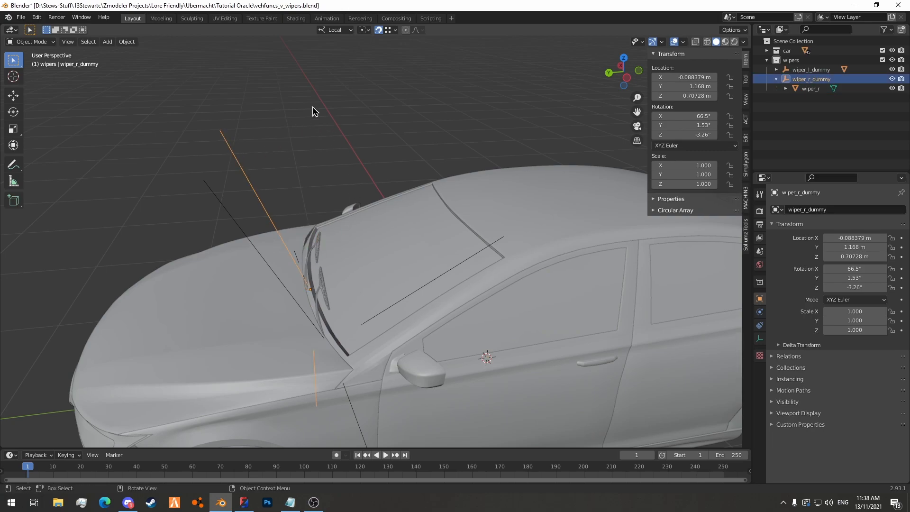
# Rotate wiper_r_dummy around its local Y axis to a Z rotation of about -71°, inspect the blade against the windshield, and undo the rotation.
pyautogui.press('r')
pyautogui.press('y')
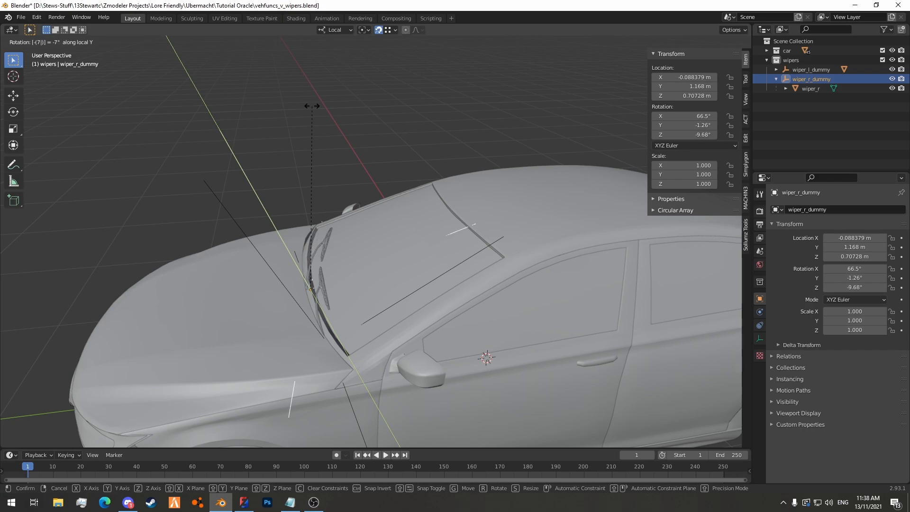
pyautogui.press('Return')
pyautogui.moveTo(449, 296); pyautogui.dragTo(463, 280, button='middle')
pyautogui.scroll(-8, 335, 277)
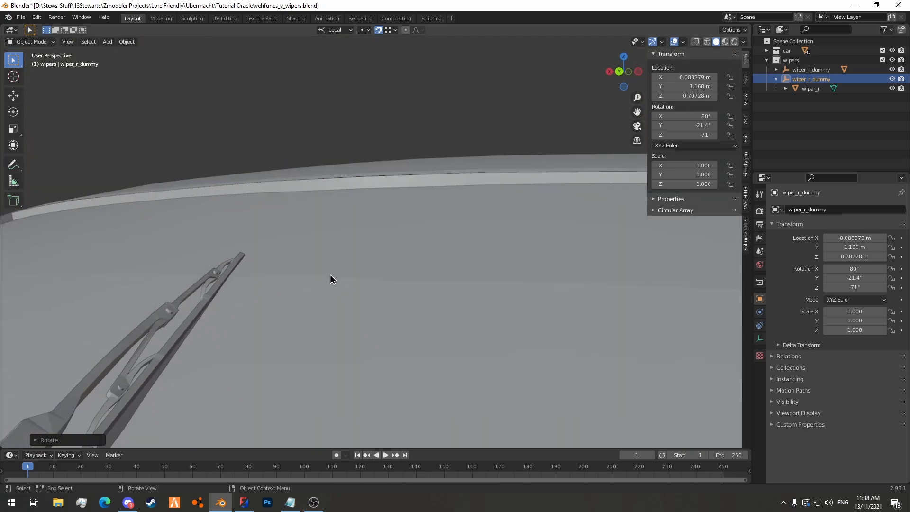
pyautogui.scroll(6, 341, 285)
pyautogui.moveTo(313, 283); pyautogui.dragTo(495, 251, button='middle')
pyautogui.scroll(-5, 467, 202)
pyautogui.keyDown('shift'); pyautogui.moveTo(496, 251); pyautogui.dragTo(505, 118, button='middle'); pyautogui.keyUp('shift')
pyautogui.hotkey('ctrl', 'z')
# Expand wiper_l_dummy's hierarchy, select both dummies with their wipers, and save the file.
pyautogui.scroll(-5, 367, 126)
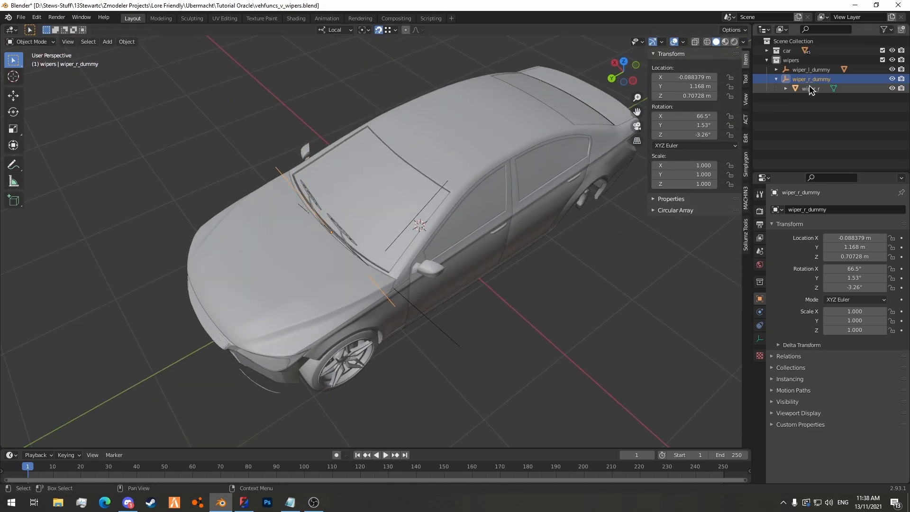
pyautogui.click(776, 69)
pyautogui.click(811, 70)
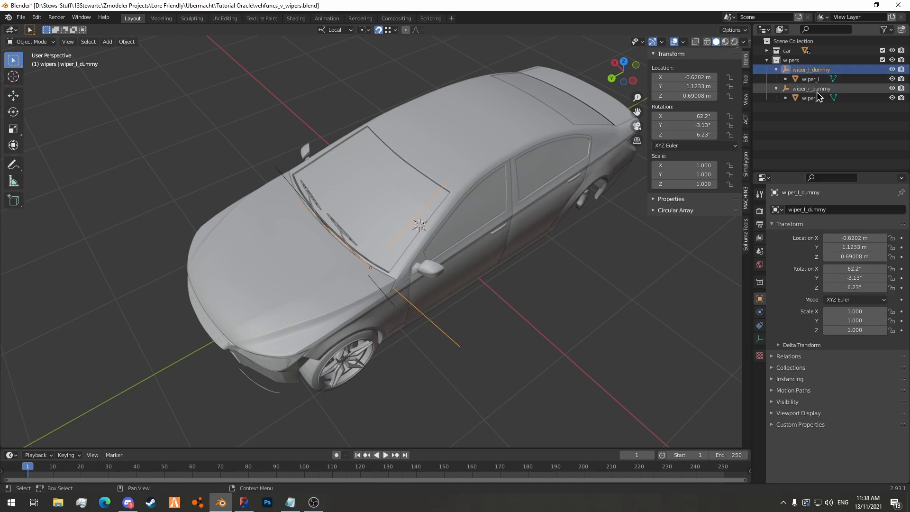
pyautogui.keyDown('shift'); pyautogui.click(813, 101); pyautogui.keyUp('shift')
pyautogui.scroll(5, 355, 272)
pyautogui.moveTo(386, 298); pyautogui.dragTo(342, 256, button='middle')
pyautogui.keyDown('shift'); pyautogui.moveTo(342, 256); pyautogui.dragTo(354, 300, button='middle'); pyautogui.keyUp('shift')
pyautogui.hotkey('ctrl', 's')
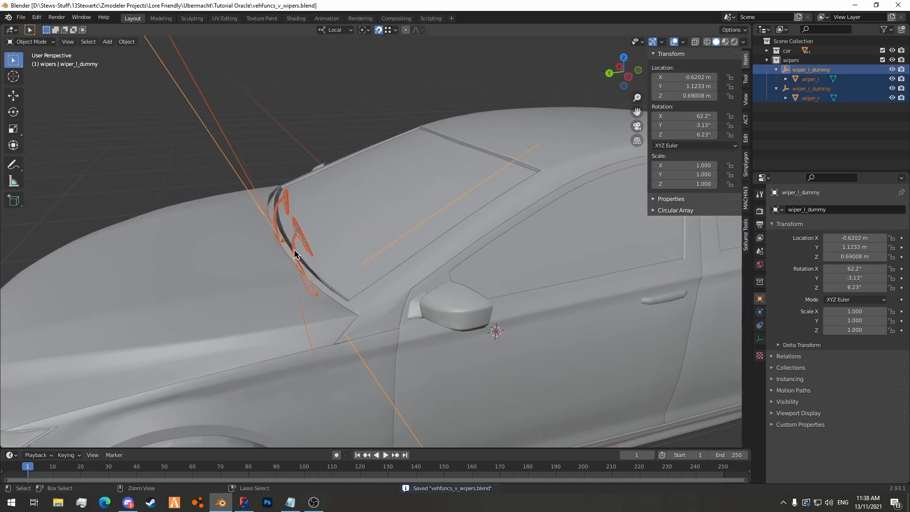
# Apply all transforms to wiper_l and wiper_r.
pyautogui.click(814, 81)
pyautogui.keyDown('ctrl'); pyautogui.click(814, 100); pyautogui.keyUp('ctrl')
pyautogui.hotkey('ctrl', 'a')
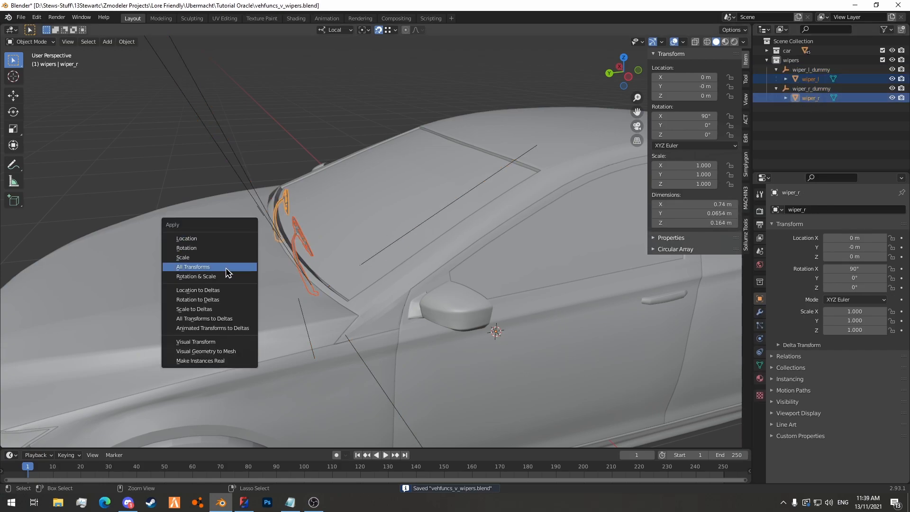
pyautogui.hotkey('ctrl', 'a')
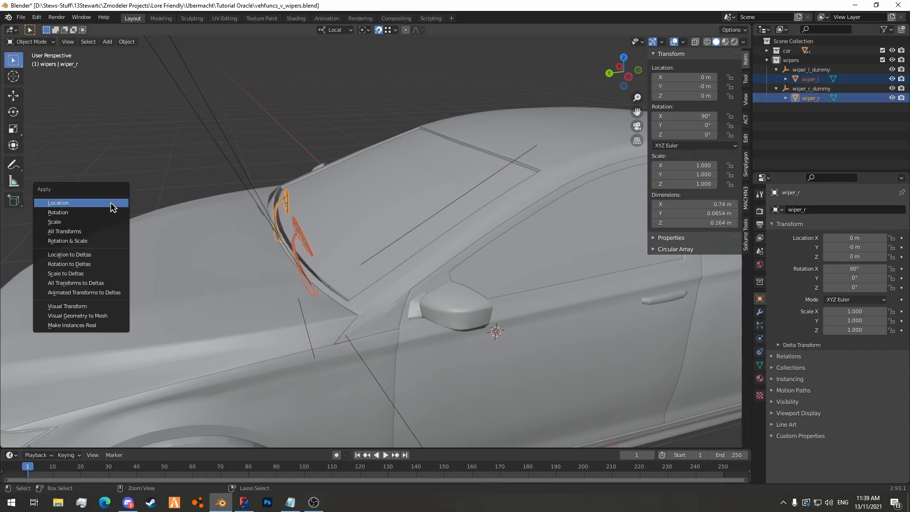
pyautogui.click(92, 235)
# Inspect the wiper_l and wiper_r meshes up close and against the windshield, and save the file.
pyautogui.moveTo(152, 221); pyautogui.dragTo(343, 296, button='middle')
pyautogui.scroll(5, 343, 280)
pyautogui.scroll(4, 340, 265)
pyautogui.scroll(-3, 342, 265)
pyautogui.scroll(2, 343, 267)
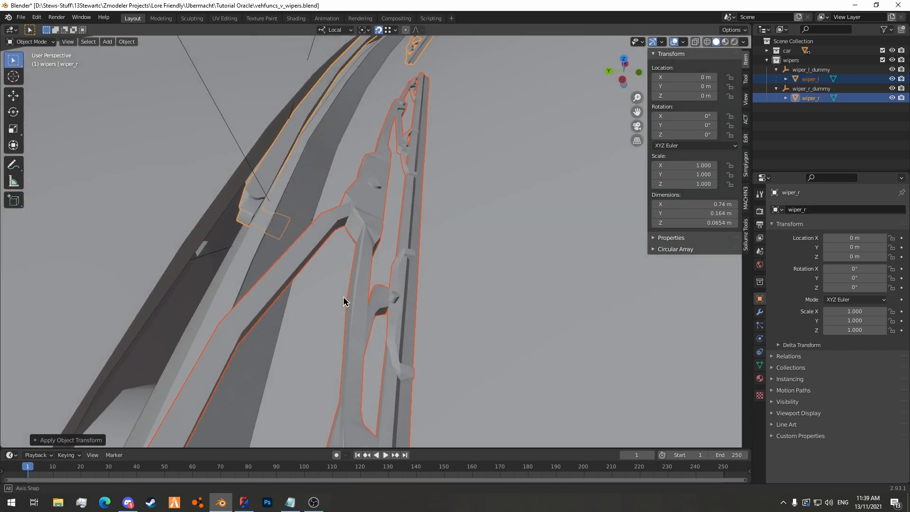
pyautogui.scroll(-8, 343, 296)
pyautogui.moveTo(345, 200); pyautogui.dragTo(408, 208, button='middle')
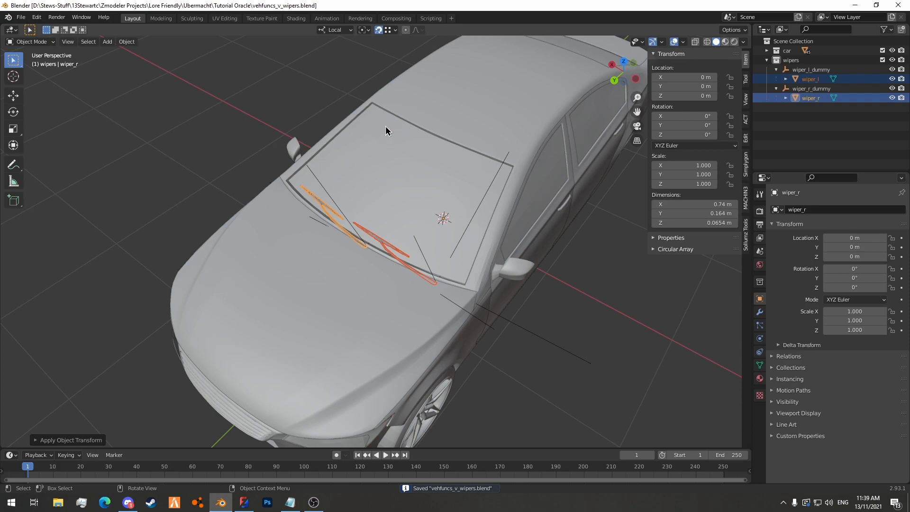
# Select wiper_l_dummy and wiper_r_dummy together with their child wipers, and save the file.
pyautogui.click(811, 69)
pyautogui.keyDown('shift'); pyautogui.click(811, 98); pyautogui.keyUp('shift')
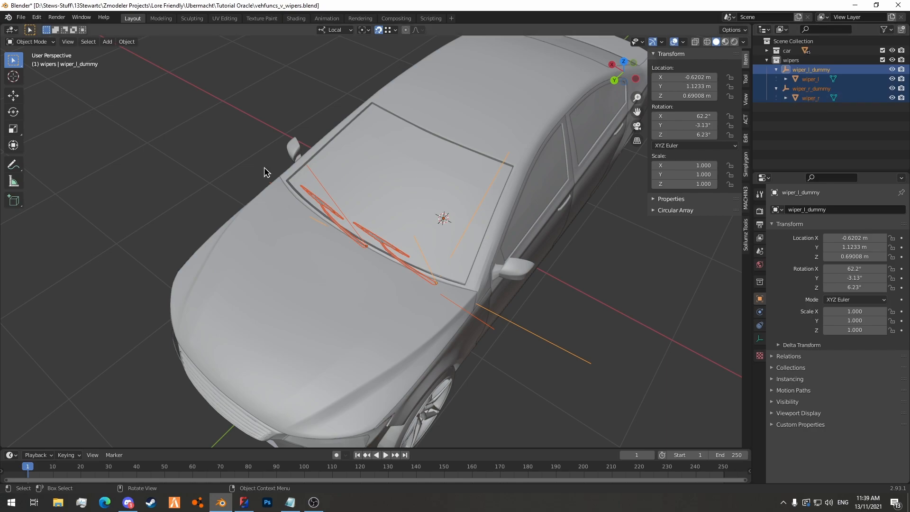
pyautogui.moveTo(266, 138); pyautogui.dragTo(197, 135, button='middle')
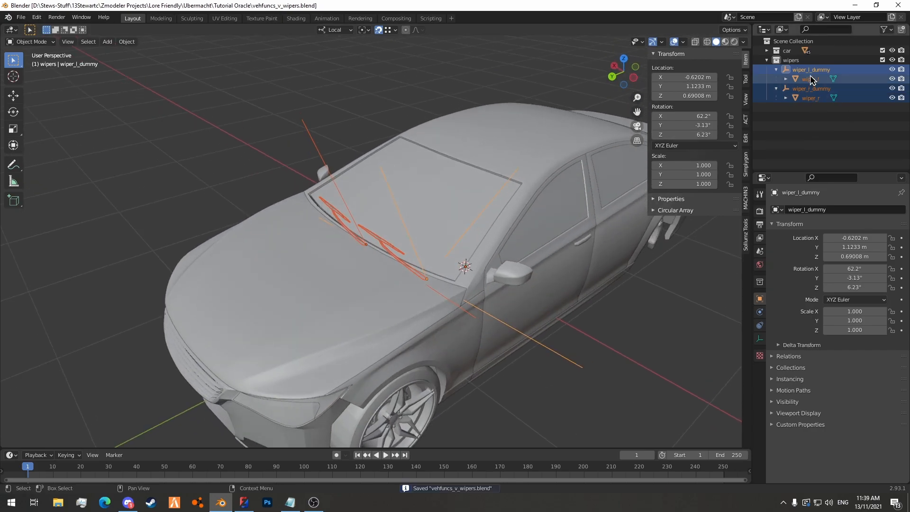
pyautogui.hotkey('ctrl', 'a')
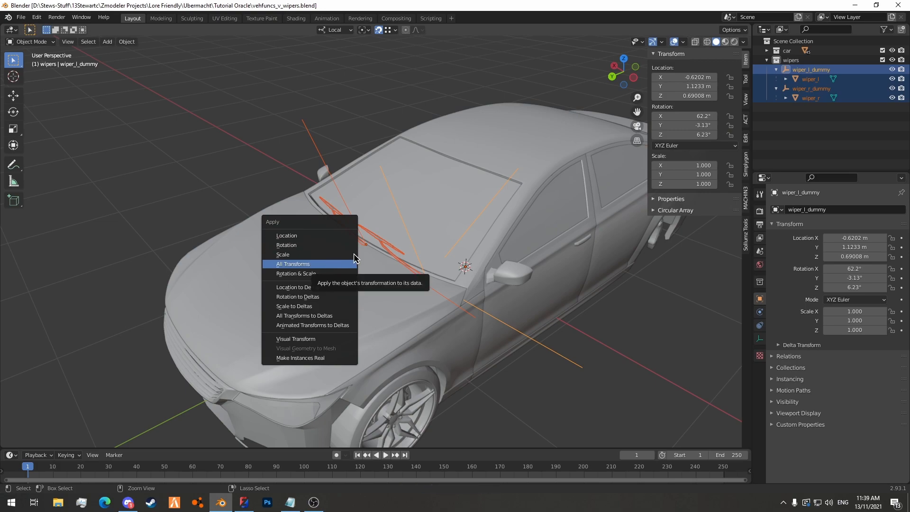
pyautogui.moveTo(237, 120); pyautogui.dragTo(310, 148, button='middle')
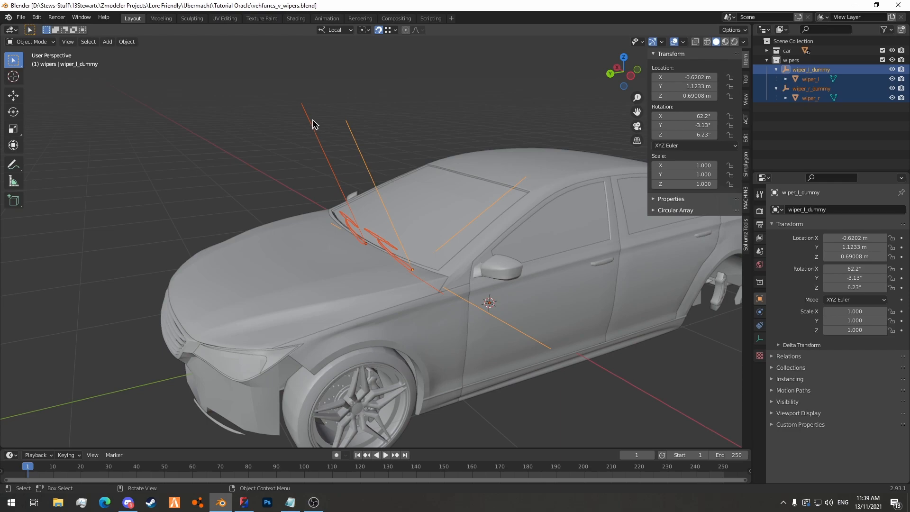
# Start a Collada (.dae) export of the selected wipers and dummies and load the gtav operator preset.
pyautogui.click(22, 17)
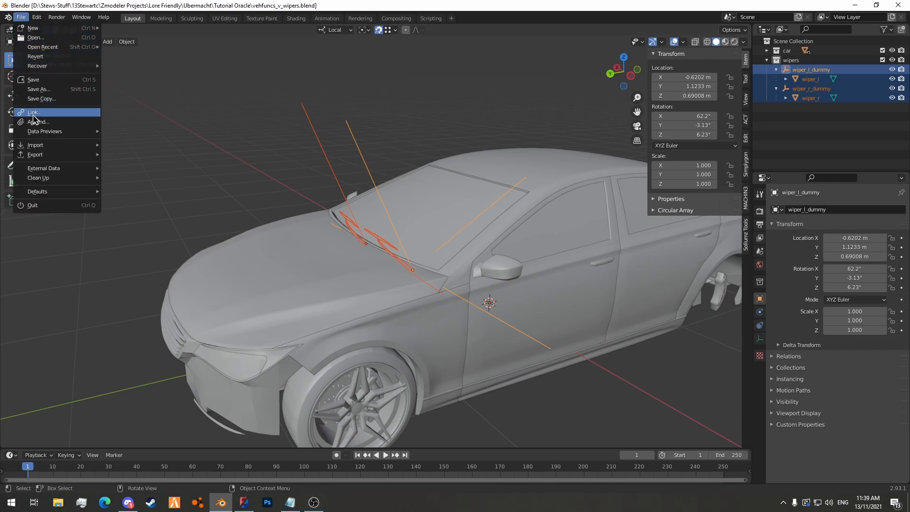
pyautogui.moveTo(51, 155)
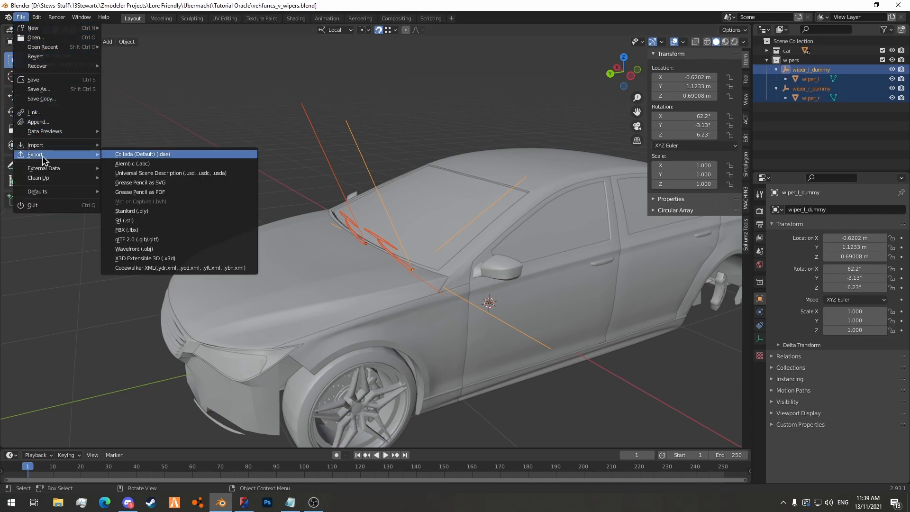
pyautogui.click(156, 153)
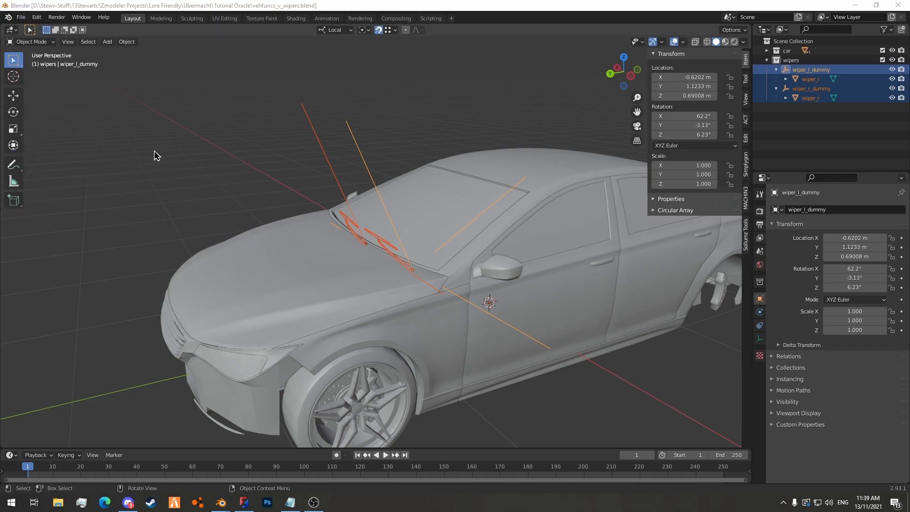
pyautogui.click(637, 129)
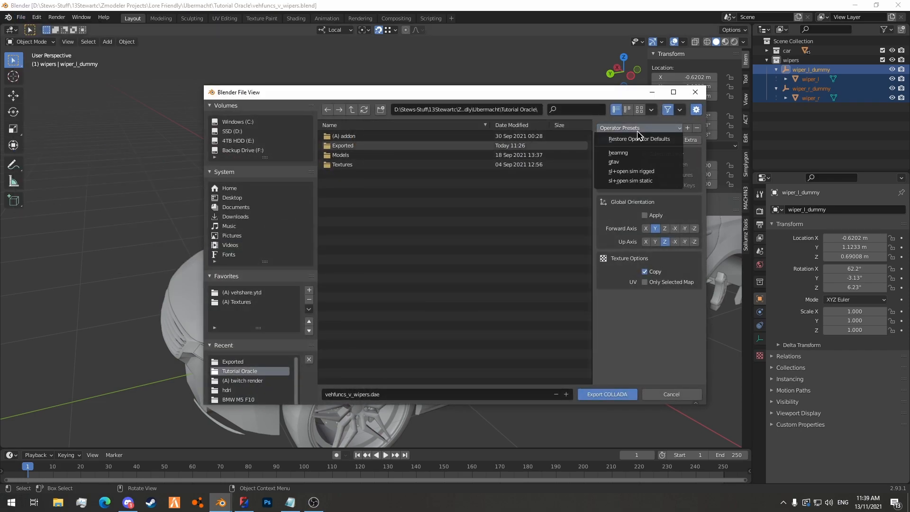
pyautogui.click(635, 163)
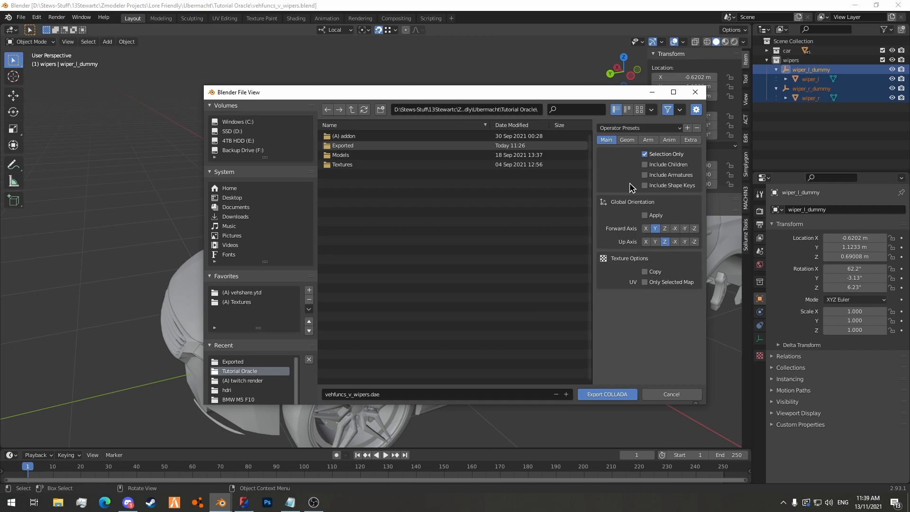
# Review the geometry, armature, animation and extra options of the COLLADA export.
pyautogui.click(627, 141)
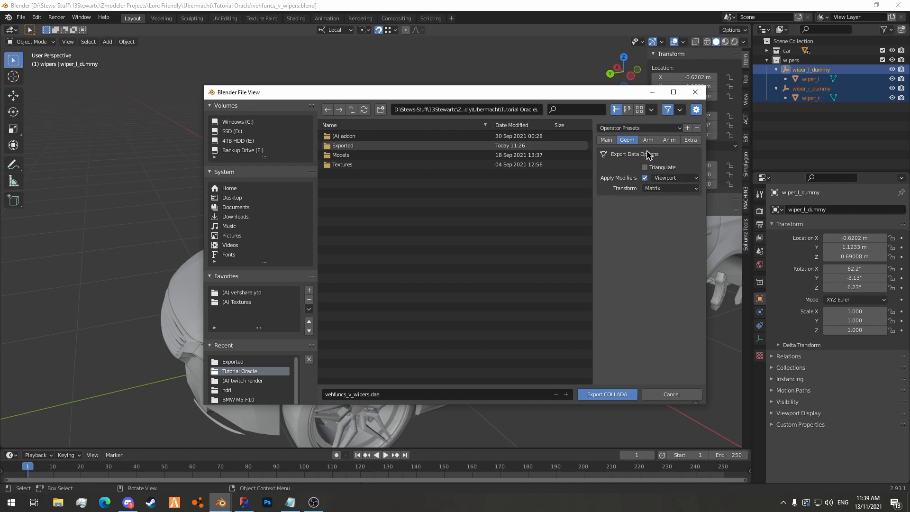
pyautogui.click(649, 141)
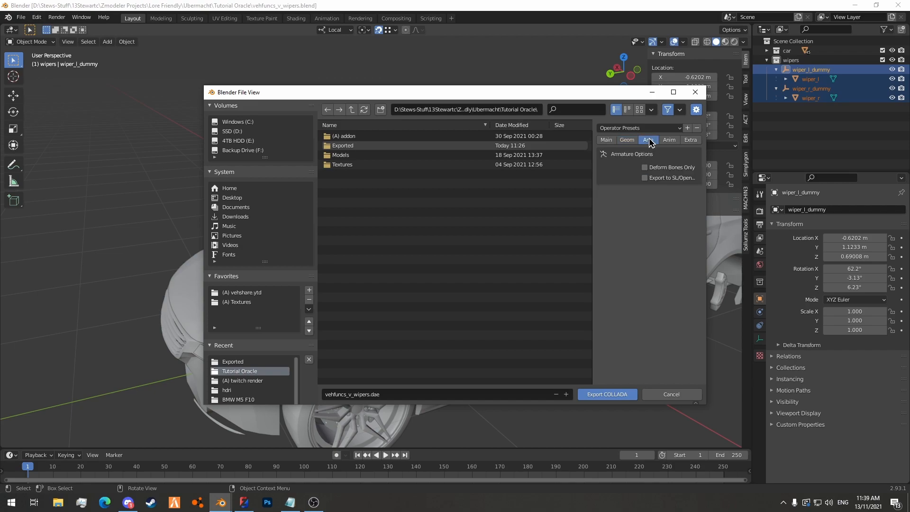
pyautogui.click(668, 141)
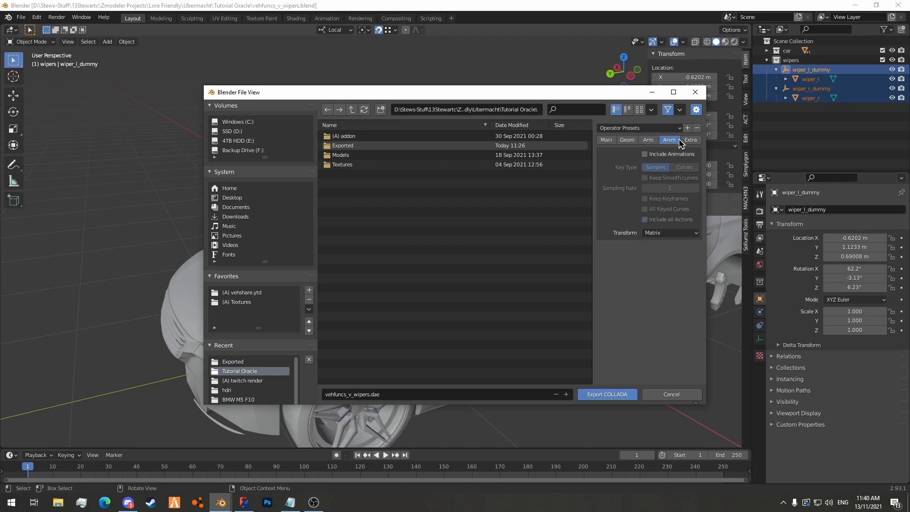
pyautogui.click(690, 140)
pyautogui.click(606, 139)
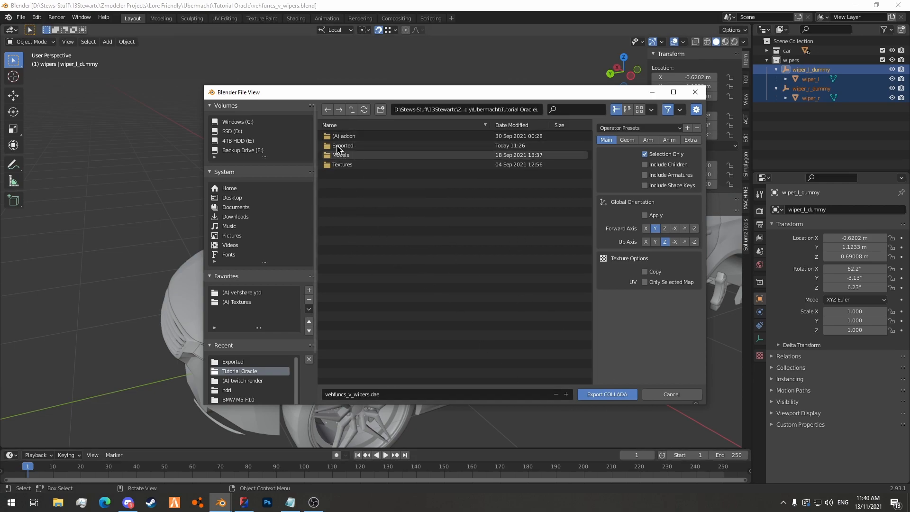
# Create a new folder named VehFuncs inside the project's Models folder.
pyautogui.doubleClick(356, 156)
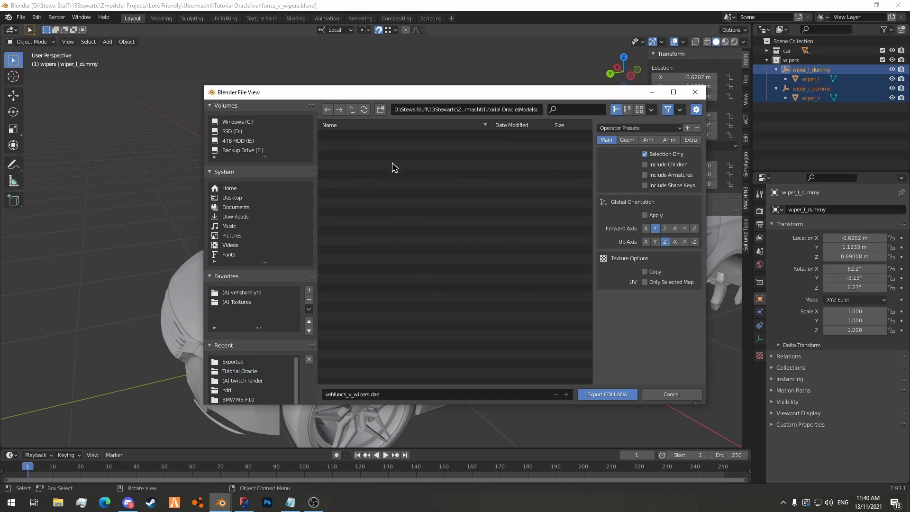
pyautogui.click(381, 111)
pyautogui.write('VehFuncs')
pyautogui.press('Return')
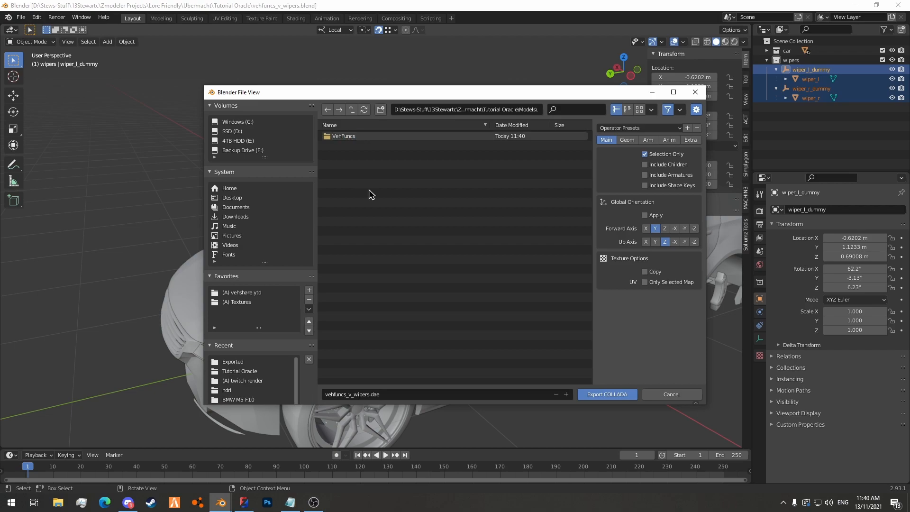
# Export the selected wiper dummies and meshes as vehfuncs_v_wipers.dae into the VehFuncs folder.
pyautogui.click(364, 134)
pyautogui.doubleClick(364, 136)
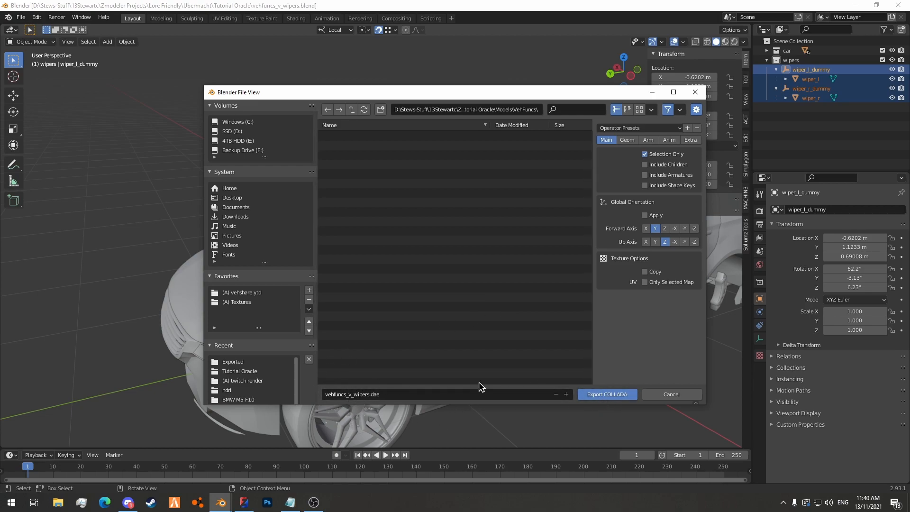
pyautogui.click(598, 399)
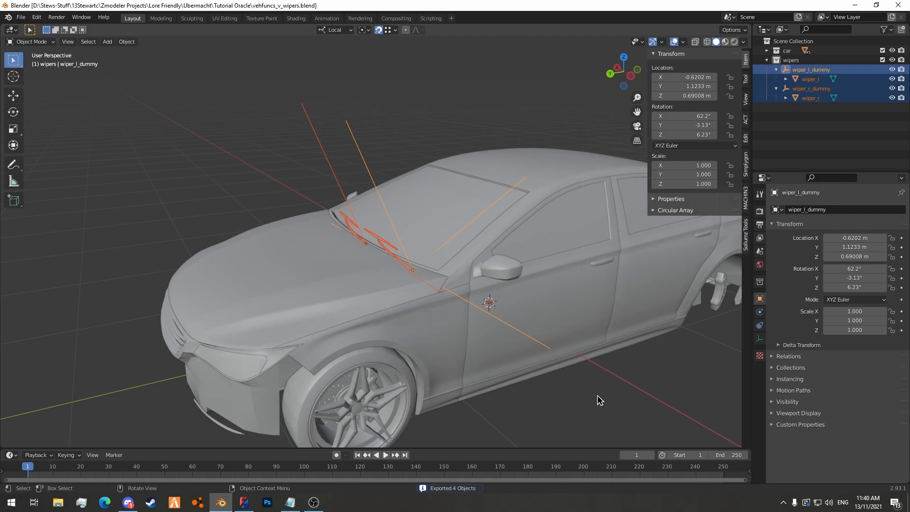
# Switch to ZModeler, then hide and collapse the oraclec_wipers group.
pyautogui.click(248, 506)
pyautogui.scroll(5, 317, 243)
pyautogui.scroll(-3, 318, 243)
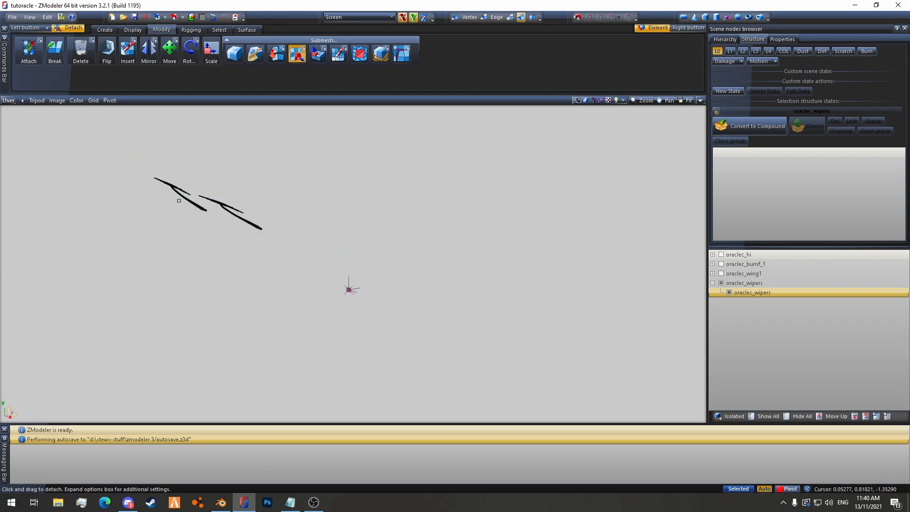
pyautogui.click(721, 283)
pyautogui.click(712, 283)
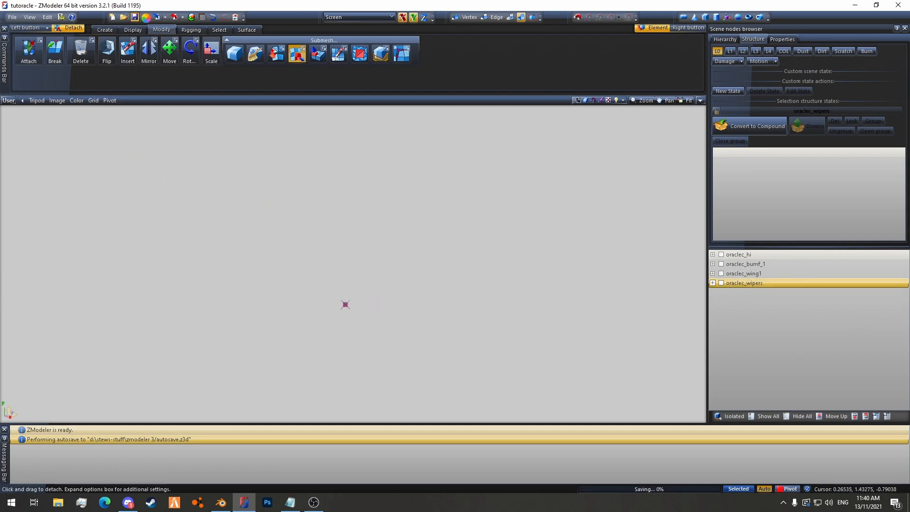
# Start an import and browse to the Models\VehFuncs folder of the Ubermacht Tutorial Oracle project.
pyautogui.click(157, 19)
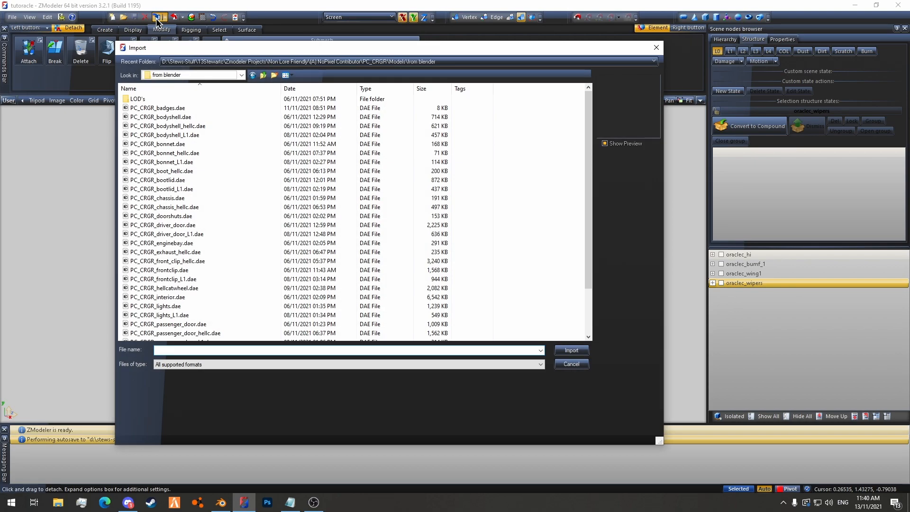
pyautogui.click(196, 76)
pyautogui.click(204, 236)
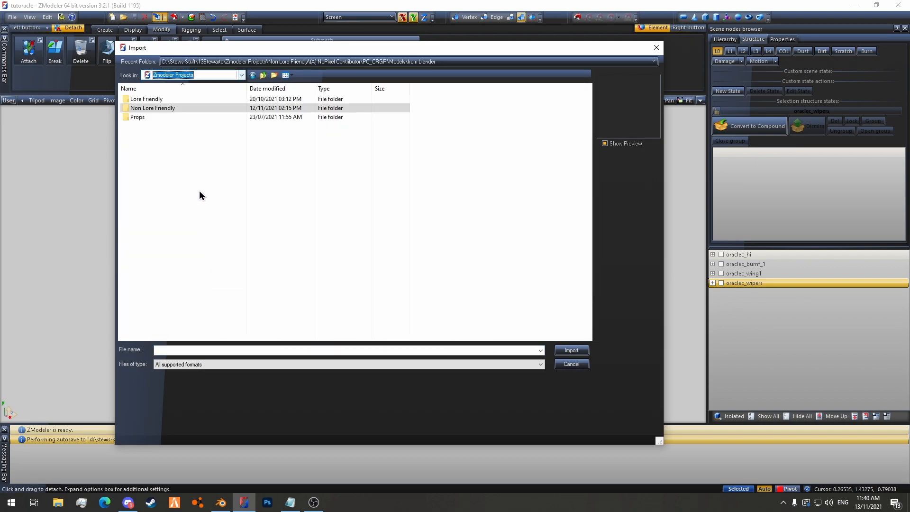
pyautogui.doubleClick(164, 99)
pyautogui.scroll(-8, 187, 227)
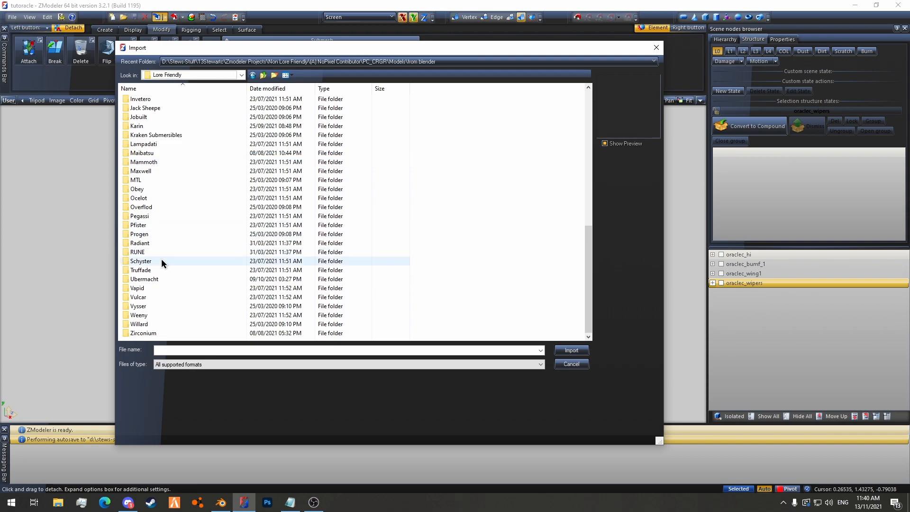
pyautogui.doubleClick(148, 279)
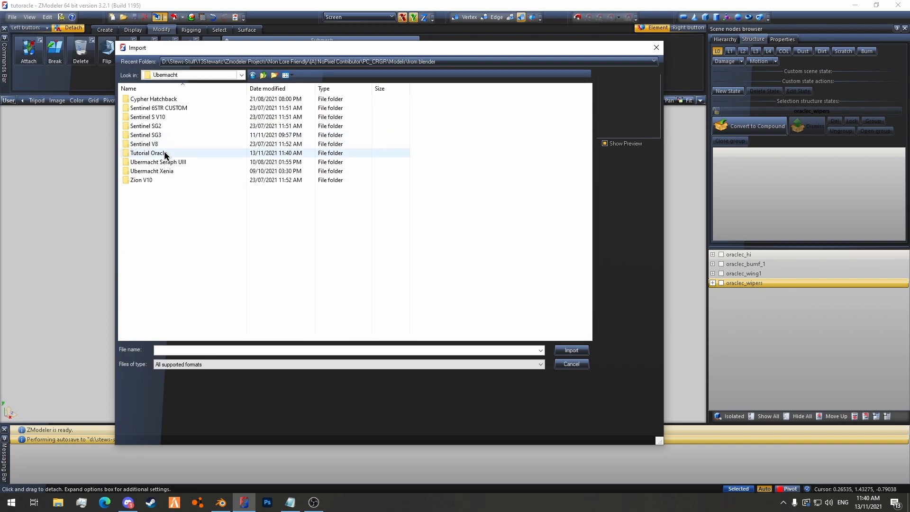
pyautogui.doubleClick(164, 152)
pyautogui.doubleClick(151, 117)
pyautogui.doubleClick(157, 100)
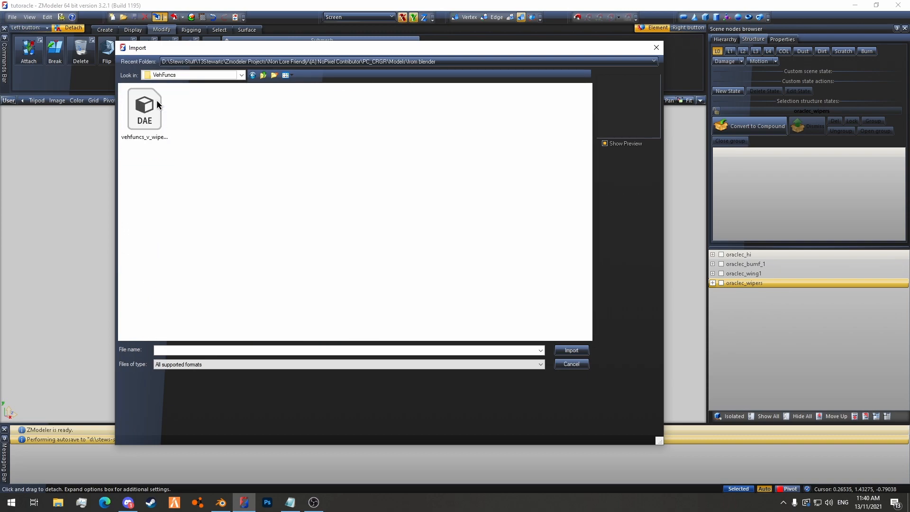
# Import vehfuncs_v_wipers.dae with Rescale model and Double-sided materials off and Shift UV channels (3dsMax) on.
pyautogui.click(160, 123)
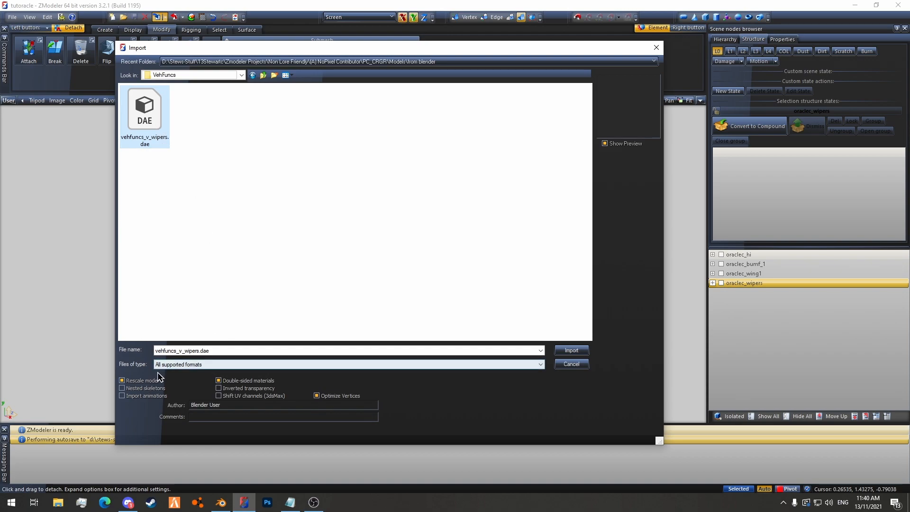
pyautogui.click(221, 381)
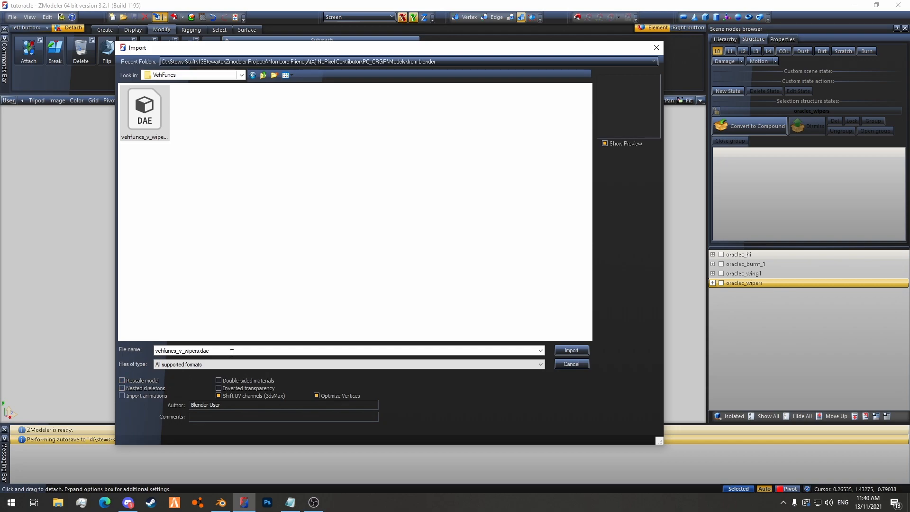
pyautogui.click(574, 351)
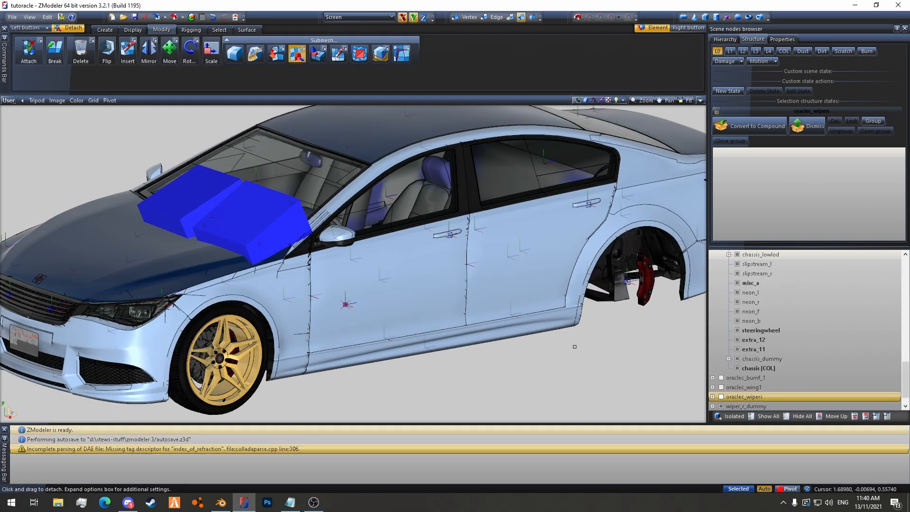
# Hide and collapse the oraclec_hi car hierarchy and inspect the two imported wiper dummies from several angles.
pyautogui.click(713, 255)
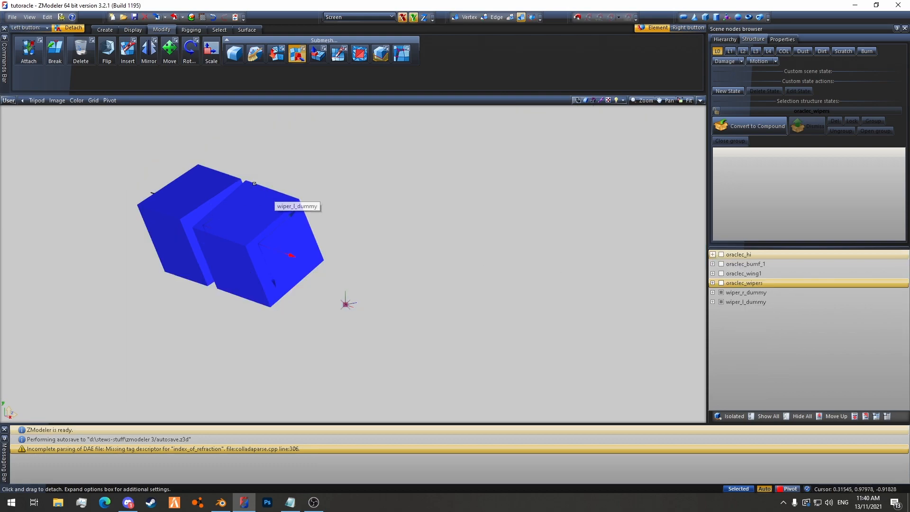
pyautogui.moveTo(236, 162)
pyautogui.mouseDown(button='middle')
pyautogui.moveTo(335, 163)
pyautogui.moveTo(332, 200)
pyautogui.mouseUp(button='middle')
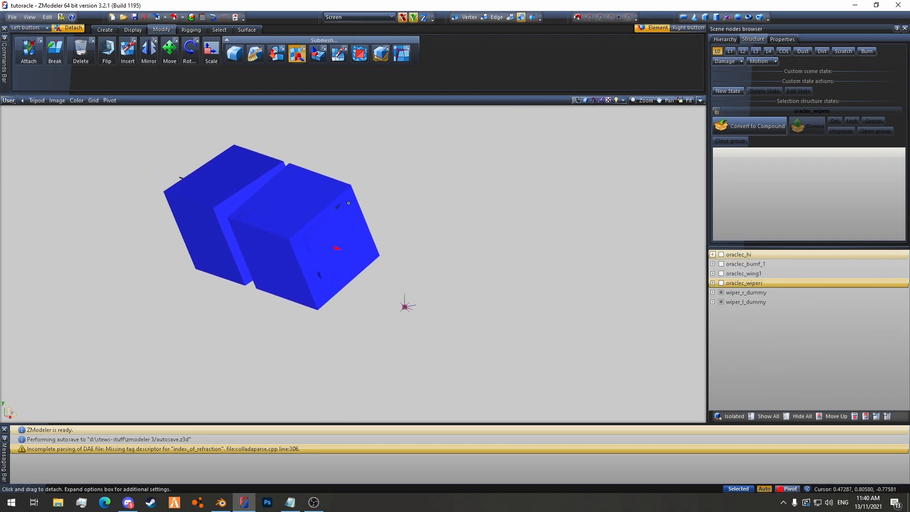
pyautogui.keyDown('alt'); pyautogui.moveTo(393, 216); pyautogui.dragTo(422, 229, button='middle'); pyautogui.keyUp('alt')
pyautogui.scroll(5, 237, 258)
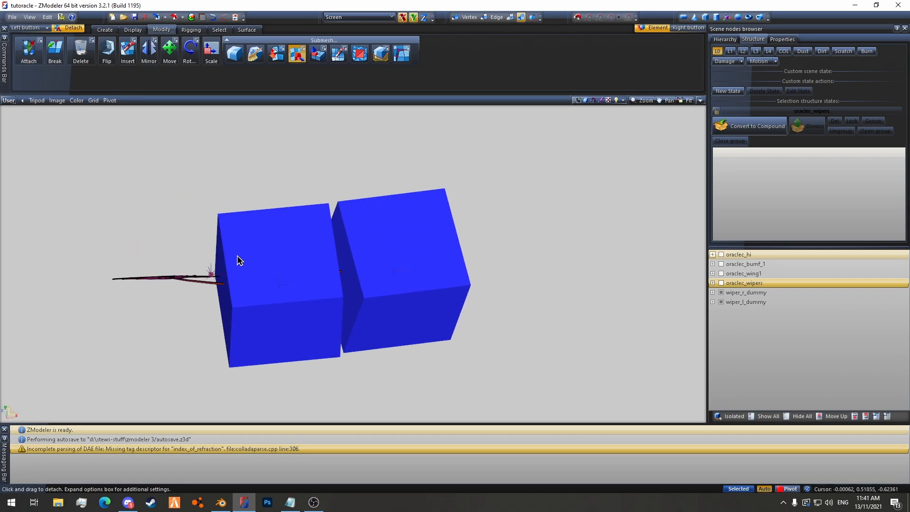
pyautogui.keyDown('alt'); pyautogui.moveTo(268, 296); pyautogui.dragTo(227, 314, button='middle'); pyautogui.keyUp('alt')
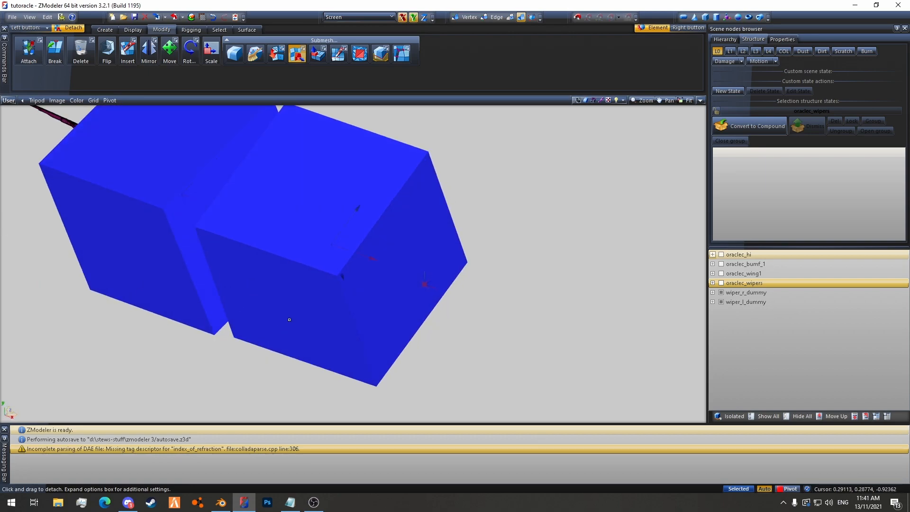
pyautogui.scroll(-5, 160, 266)
pyautogui.keyDown('alt'); pyautogui.moveTo(165, 320); pyautogui.dragTo(187, 306, button='middle'); pyautogui.keyUp('alt')
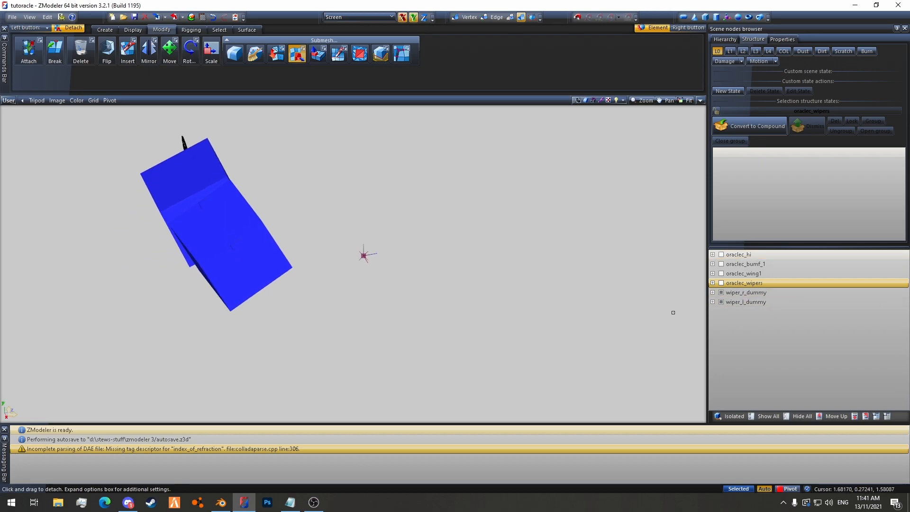
# Delete the imported wiper meshes nested under wiper_r_dummy and wiper_l_dummy, keeping the dummies.
pyautogui.click(712, 292)
pyautogui.click(713, 311)
pyautogui.click(746, 321)
pyautogui.keyDown('ctrl'); pyautogui.click(749, 305); pyautogui.keyUp('ctrl')
pyautogui.rightClick(749, 306)
pyautogui.moveTo(797, 322)
pyautogui.click(830, 337)
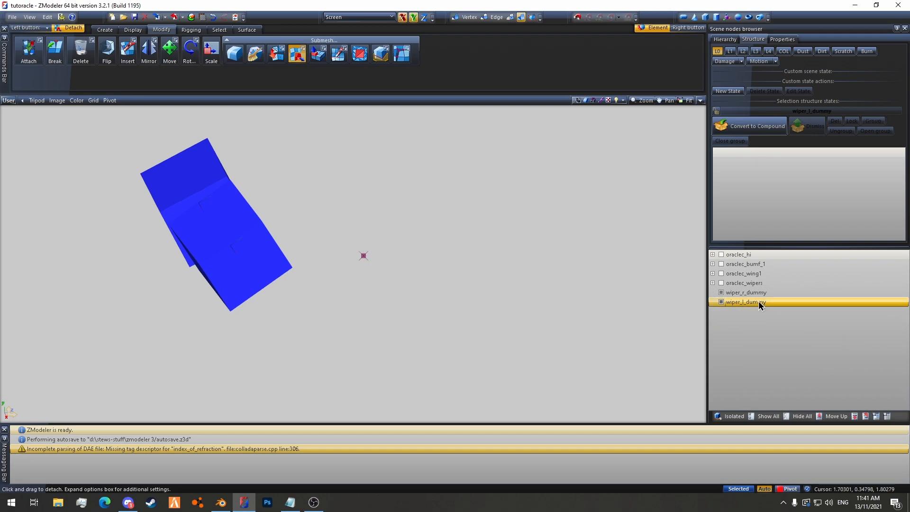
# Isolate the original oraclec_wipers mesh for polygon-level editing.
pyautogui.click(712, 283)
pyautogui.keyDown('alt'); pyautogui.moveTo(301, 109); pyautogui.dragTo(240, 174, button='middle'); pyautogui.keyUp('alt')
pyautogui.click(510, 18)
pyautogui.scroll(2, 183, 262)
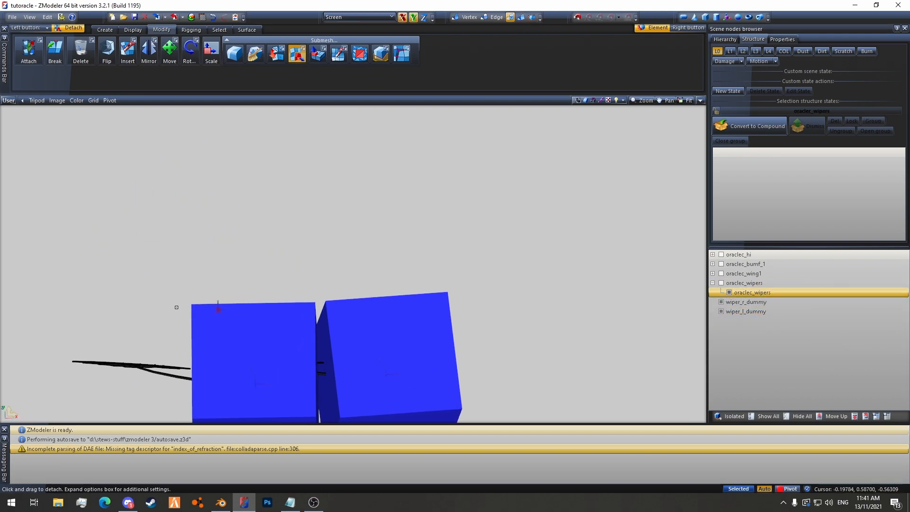
pyautogui.rightClick(150, 356)
pyautogui.moveTo(150, 356); pyautogui.dragTo(198, 179, button='middle')
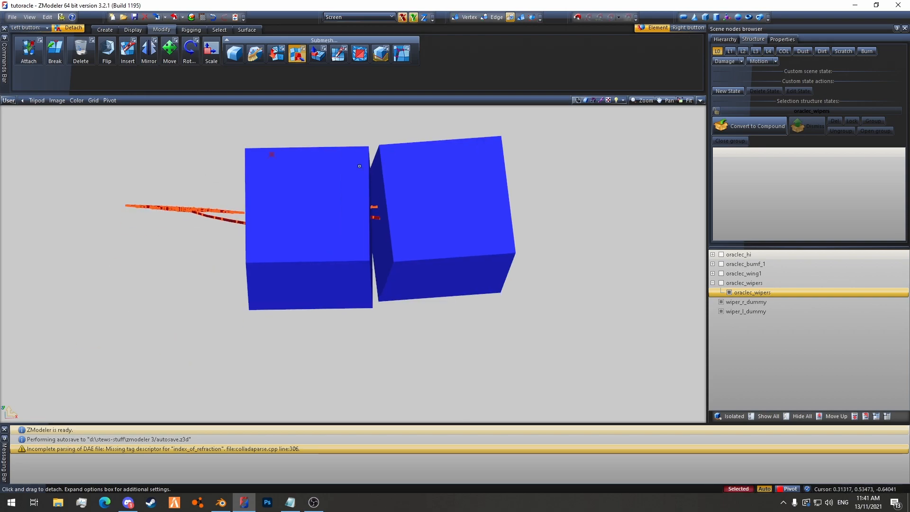
pyautogui.click(734, 416)
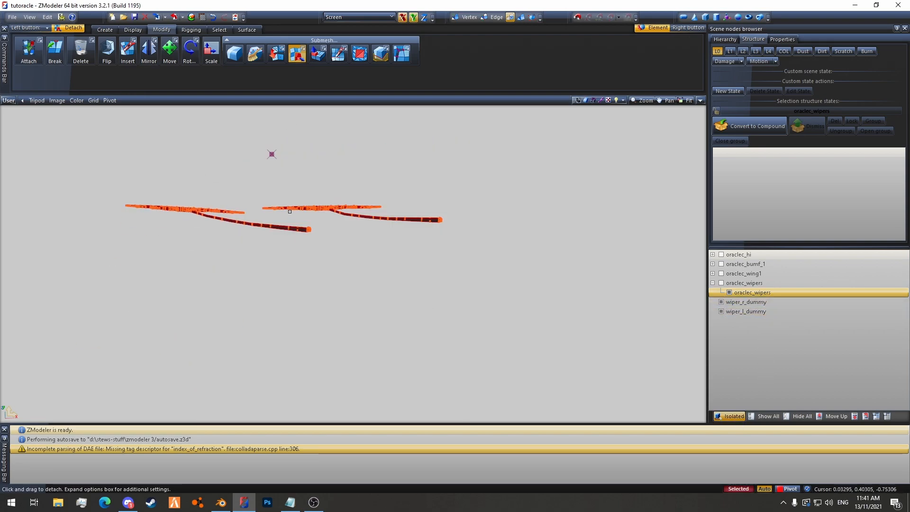
# Detach the polygons of the car's right wiper from the oraclec_wipers mesh into a separate object.
pyautogui.scroll(2, 238, 190)
pyautogui.moveTo(239, 171); pyautogui.dragTo(455, 217)
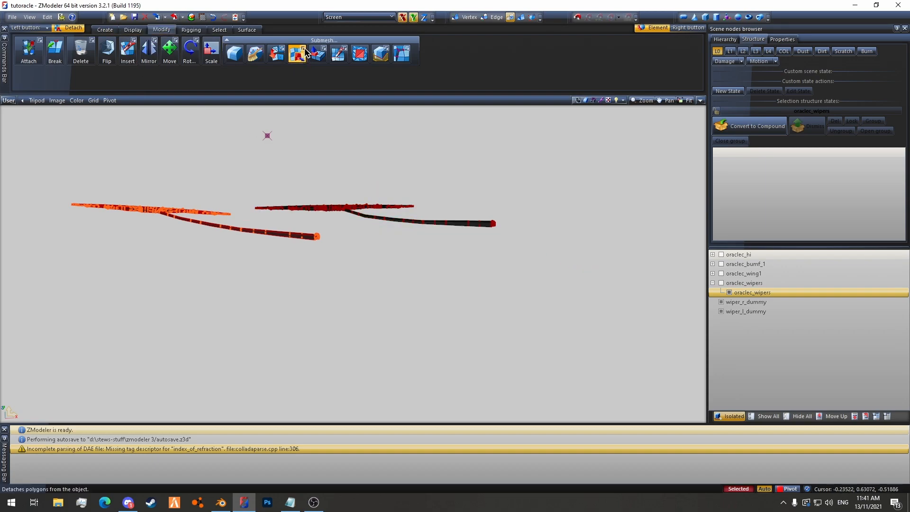
pyautogui.click(171, 215)
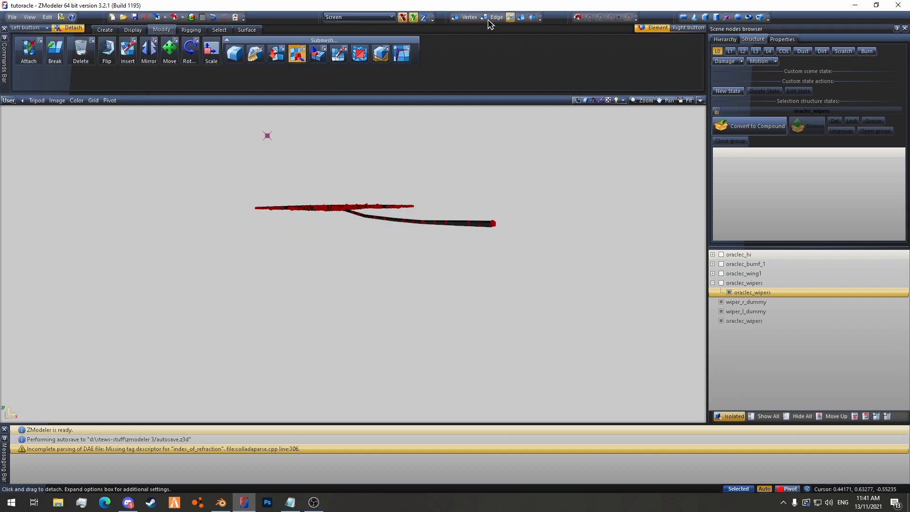
# Turn off isolation, hide wiper_r_dummy and wiper_l_dummy, and save the scene.
pyautogui.click(730, 416)
pyautogui.click(722, 305)
pyautogui.click(721, 311)
pyautogui.moveTo(311, 288); pyautogui.dragTo(390, 310, button='right')
pyautogui.moveTo(390, 311)
pyautogui.mouseDown(button='middle')
pyautogui.moveTo(311, 271)
pyautogui.moveTo(331, 316)
pyautogui.moveTo(256, 311)
pyautogui.mouseUp(button='middle')
pyautogui.moveTo(254, 314); pyautogui.dragTo(324, 354, button='right')
pyautogui.hotkey('ctrl', 's')
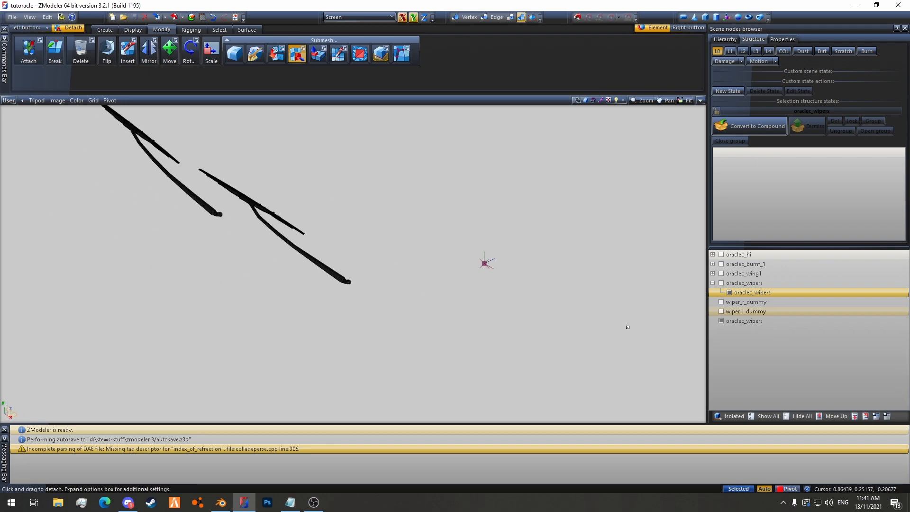
# Show only the two wiper meshes and rename the one inside the oraclec_wipers group to wiper_l.
pyautogui.click(800, 416)
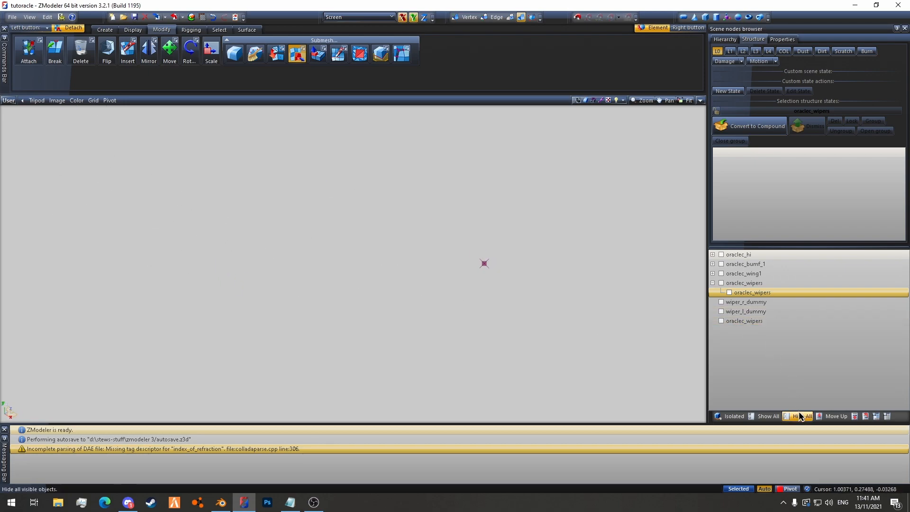
pyautogui.click(729, 292)
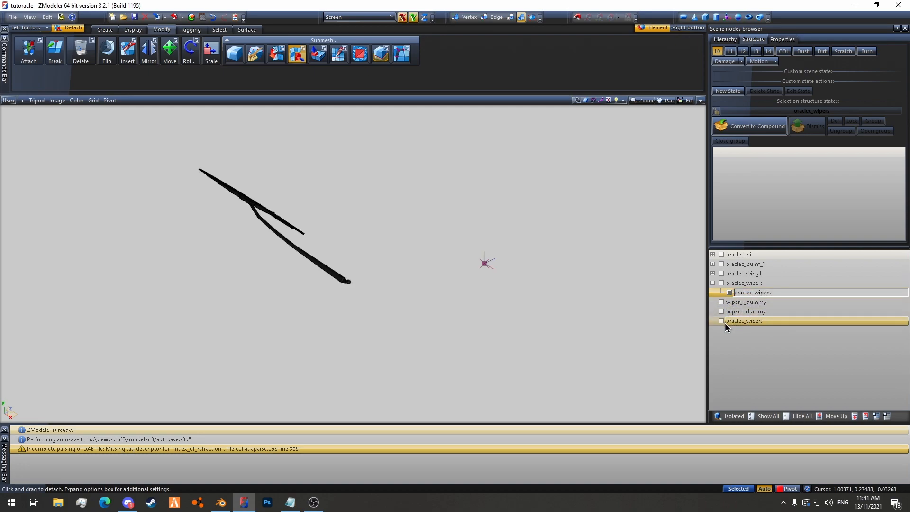
pyautogui.click(720, 320)
pyautogui.doubleClick(746, 292)
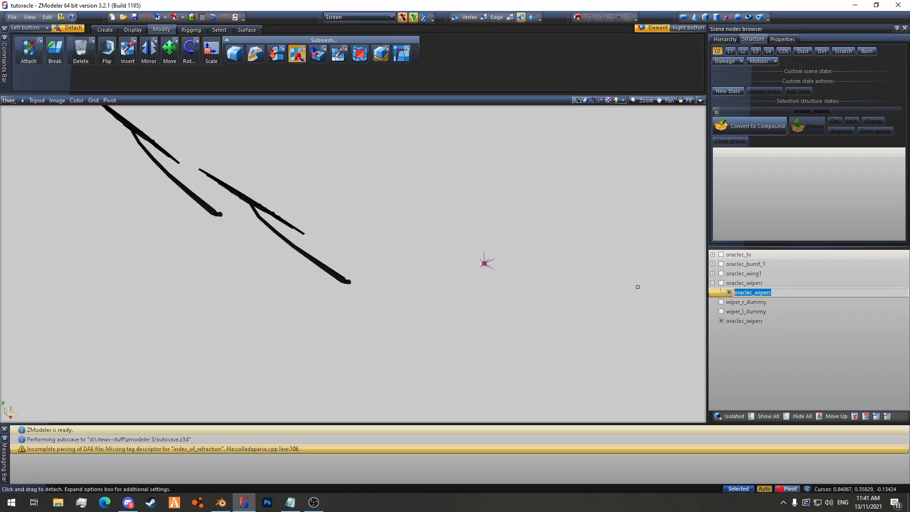
pyautogui.write('wiper_l')
pyautogui.press('Return')
# Rename the detached wiper mesh to wiper_r.
pyautogui.doubleClick(747, 321)
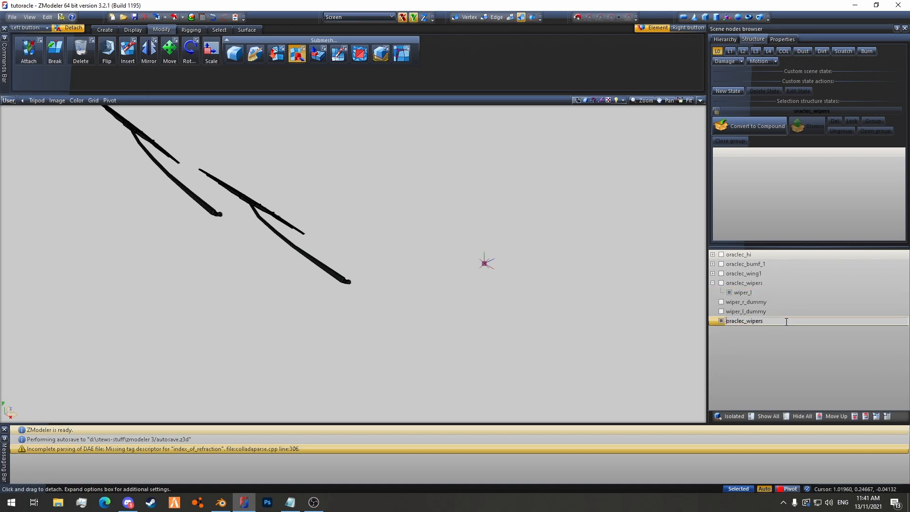
pyautogui.write('wiper_r')
pyautogui.press('Return')
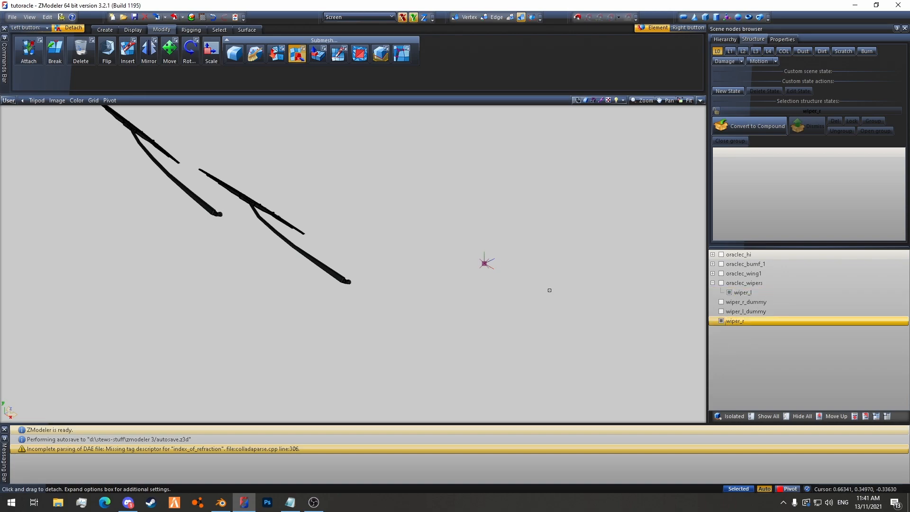
# Move wiper_r into the oraclec_wipers group, then show wiper_l_dummy and copy its local axes to the wiper_l mesh.
pyautogui.moveTo(747, 319); pyautogui.dragTo(759, 280)
pyautogui.click(722, 321)
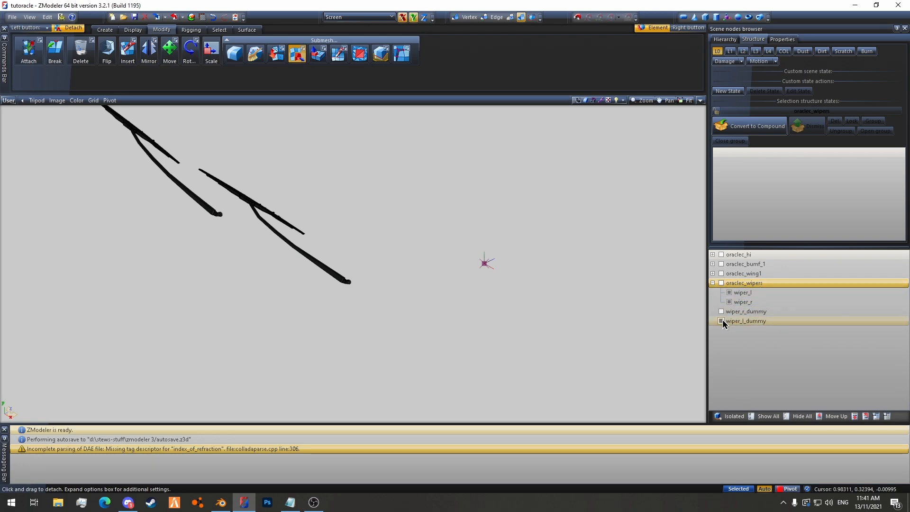
pyautogui.click(133, 29)
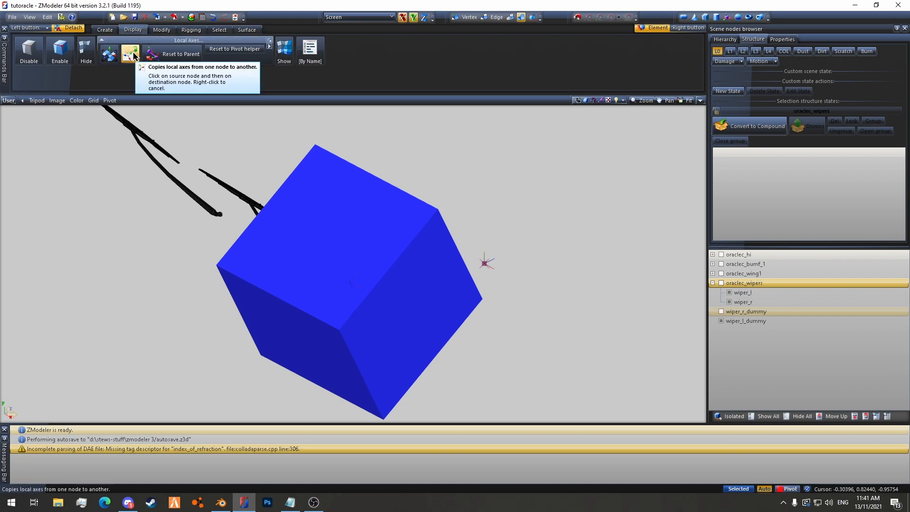
pyautogui.click(133, 55)
pyautogui.click(371, 194)
pyautogui.moveTo(407, 176); pyautogui.dragTo(271, 179, button='middle')
pyautogui.click(376, 227)
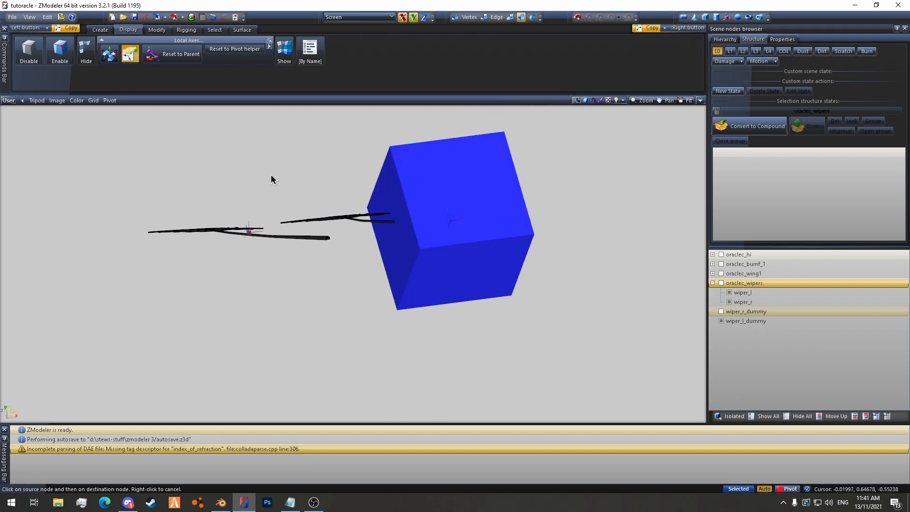
# Copy the local axes of wiper_r_dummy to the wiper_r mesh and hide both wiper dummies.
pyautogui.click(720, 312)
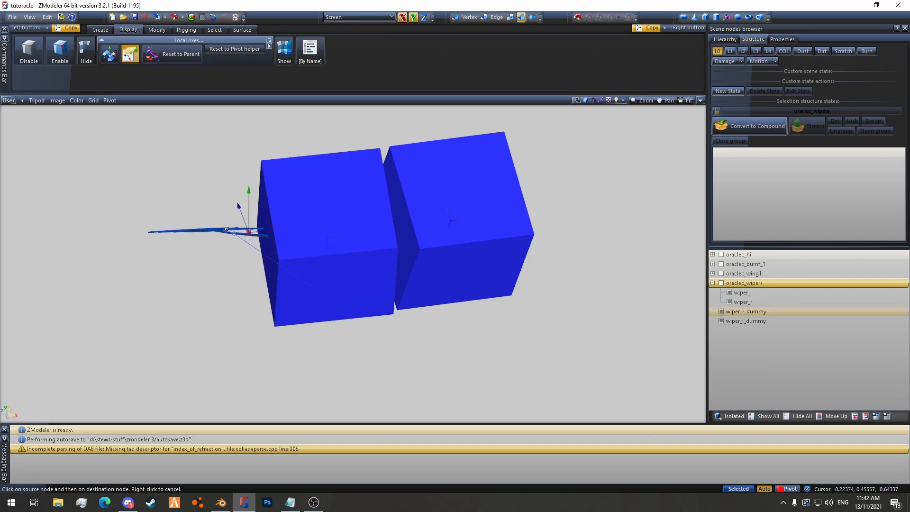
pyautogui.click(720, 311)
pyautogui.click(721, 320)
# Examine the local axes at the pivot ends of both wiper arms from several angles.
pyautogui.moveTo(379, 290); pyautogui.dragTo(341, 291, button='middle')
pyautogui.scroll(4, 246, 177)
pyautogui.moveTo(239, 170); pyautogui.dragTo(205, 205, button='middle')
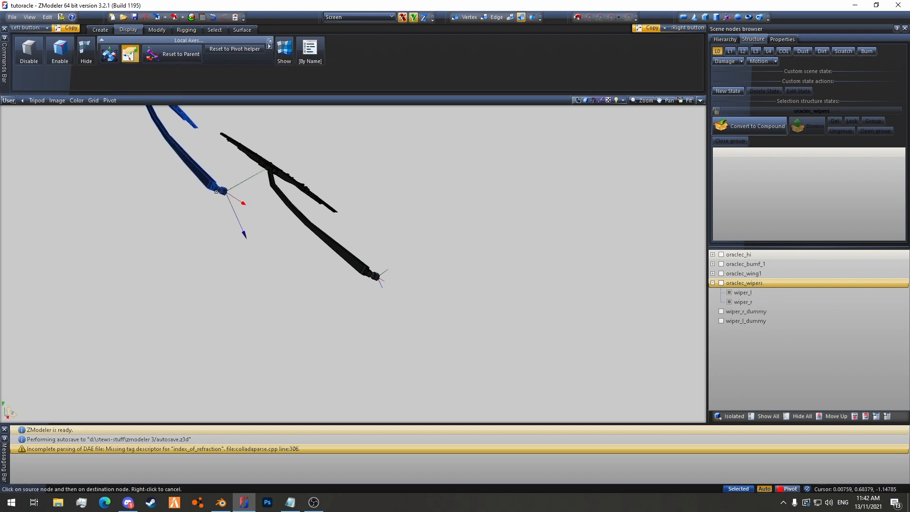
pyautogui.moveTo(243, 234); pyautogui.dragTo(217, 163, button='middle')
pyautogui.scroll(2, 217, 162)
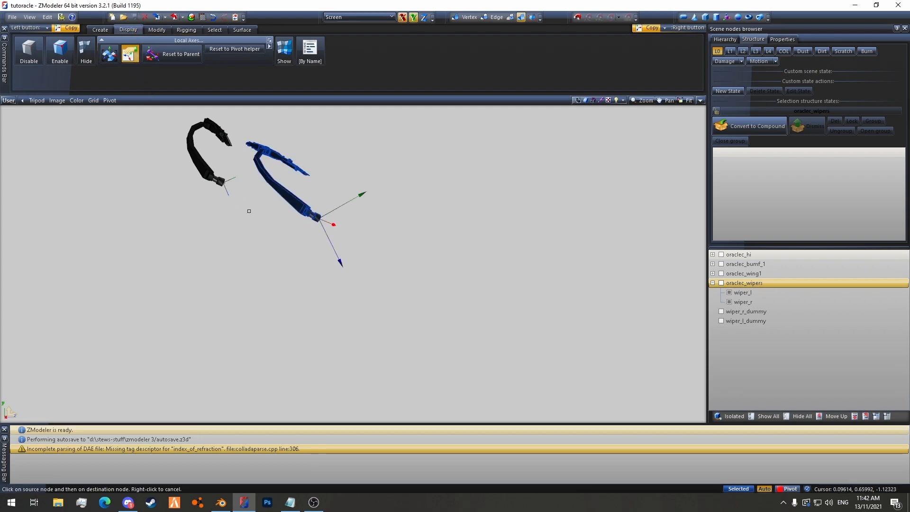
pyautogui.scroll(-1, 317, 289)
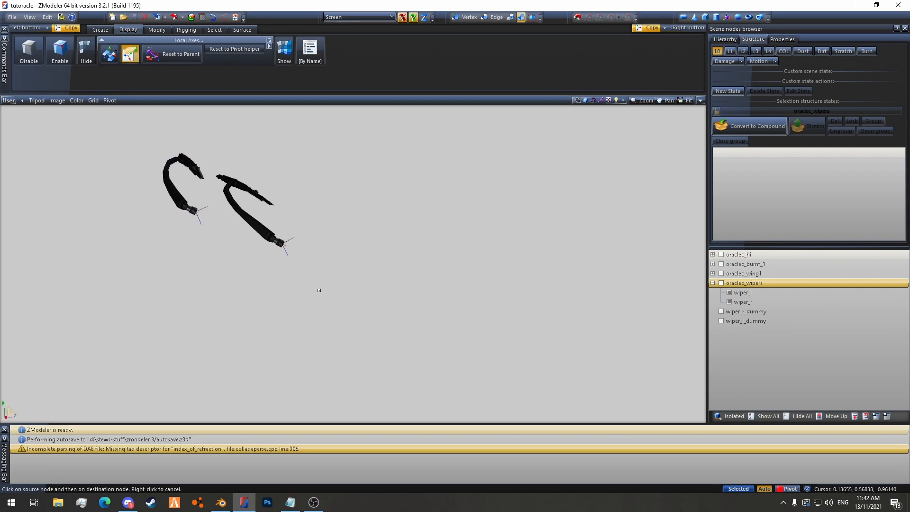
pyautogui.moveTo(241, 292); pyautogui.dragTo(183, 219, button='middle')
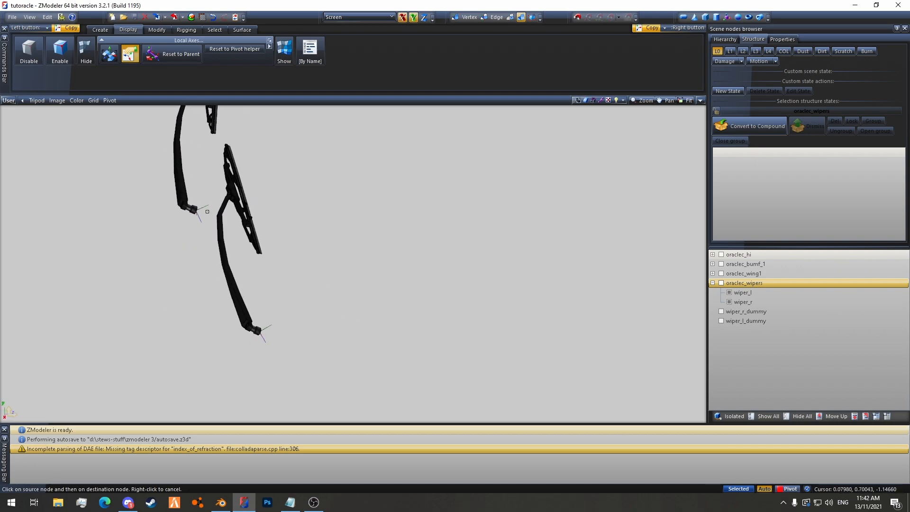
pyautogui.moveTo(392, 213)
pyautogui.mouseDown(button='middle')
pyautogui.moveTo(193, 304)
pyautogui.moveTo(307, 301)
pyautogui.mouseUp(button='middle')
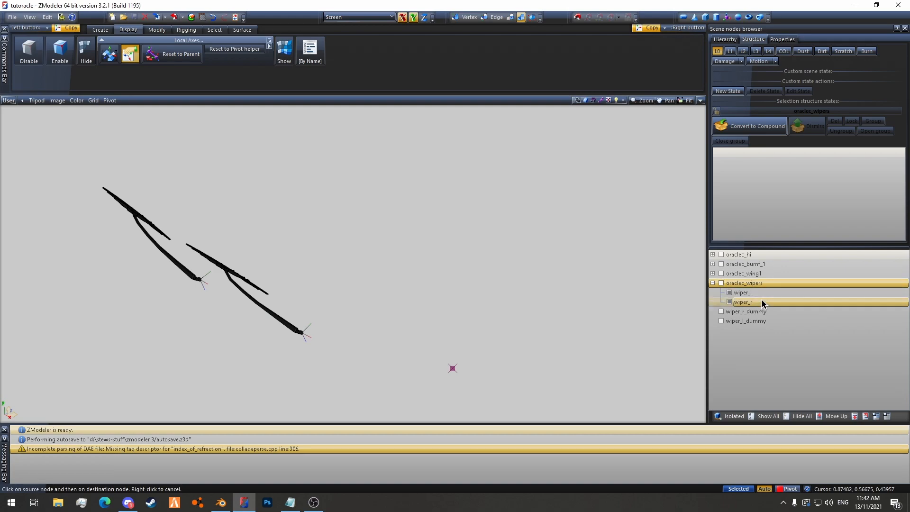
# Rename the child node bumper_f inside the bumper_f compound of oraclec_hi to anim_lights.
pyautogui.click(757, 293)
pyautogui.keyDown('ctrl'); pyautogui.click(750, 304); pyautogui.keyUp('ctrl')
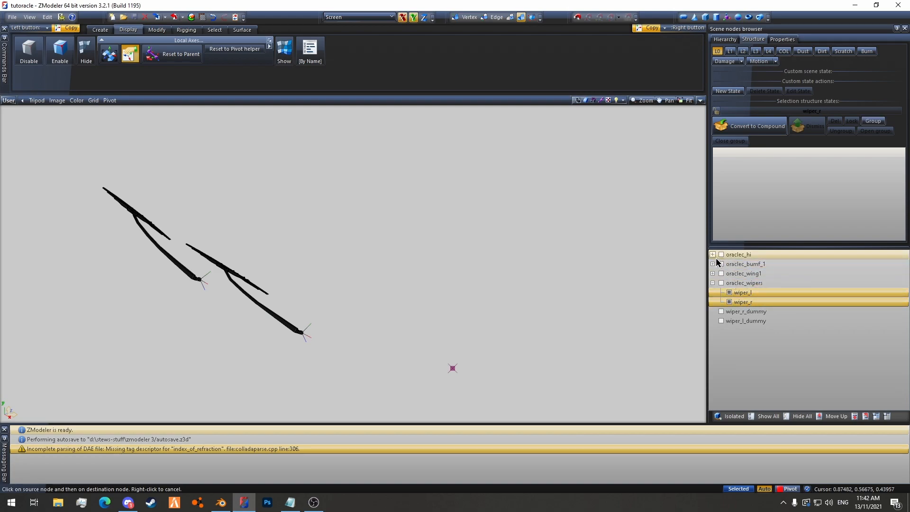
pyautogui.click(713, 255)
pyautogui.scroll(-1, 779, 291)
pyautogui.click(729, 283)
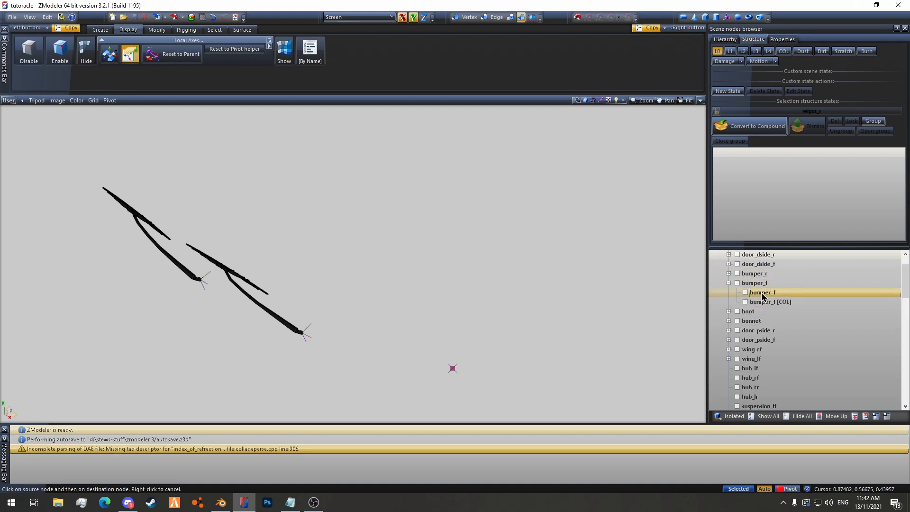
pyautogui.click(792, 292)
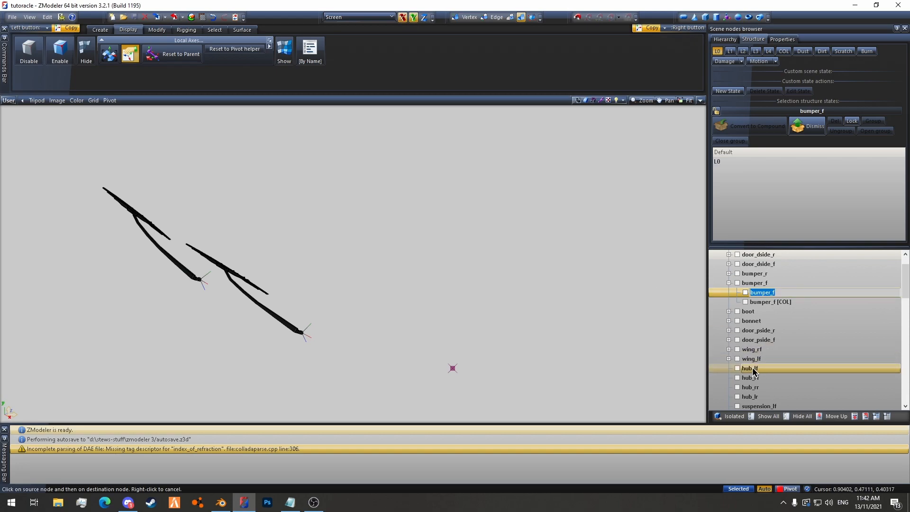
pyautogui.write('anim_lights')
pyautogui.press('Return')
pyautogui.click(758, 285)
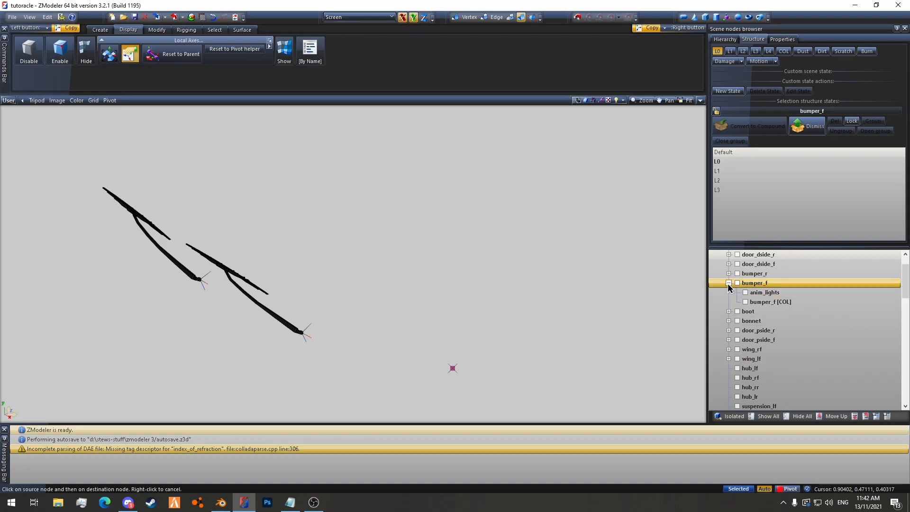
# Move the wiper_l and wiper_r meshes from oraclec_wipers into the chassis of oraclec_hi, below dials.
pyautogui.scroll(-10, 759, 308)
pyautogui.click(748, 378)
pyautogui.keyDown('ctrl'); pyautogui.click(756, 370); pyautogui.keyUp('ctrl')
pyautogui.moveTo(755, 370); pyautogui.dragTo(786, 282)
pyautogui.scroll(4, 801, 293)
pyautogui.scroll(8, 826, 306)
pyautogui.scroll(4, 821, 308)
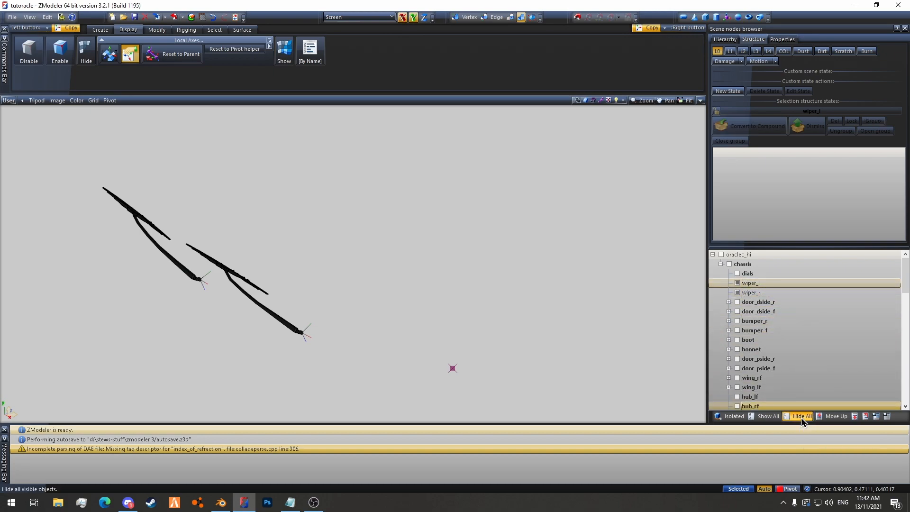
# Hide all objects, show only dials under chassis, and duplicate it.
pyautogui.click(801, 418)
pyautogui.click(746, 274)
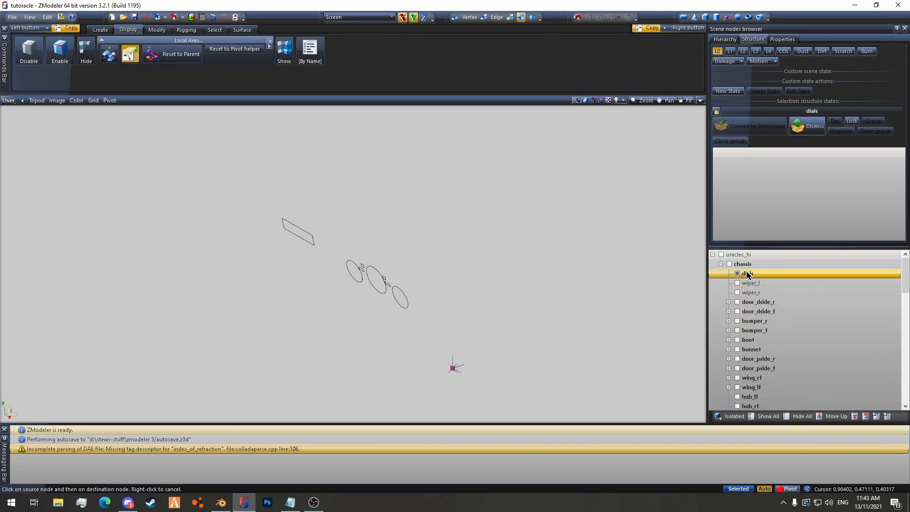
pyautogui.rightClick(746, 272)
pyautogui.moveTo(763, 288)
pyautogui.click(829, 289)
pyautogui.scroll(-8, 801, 299)
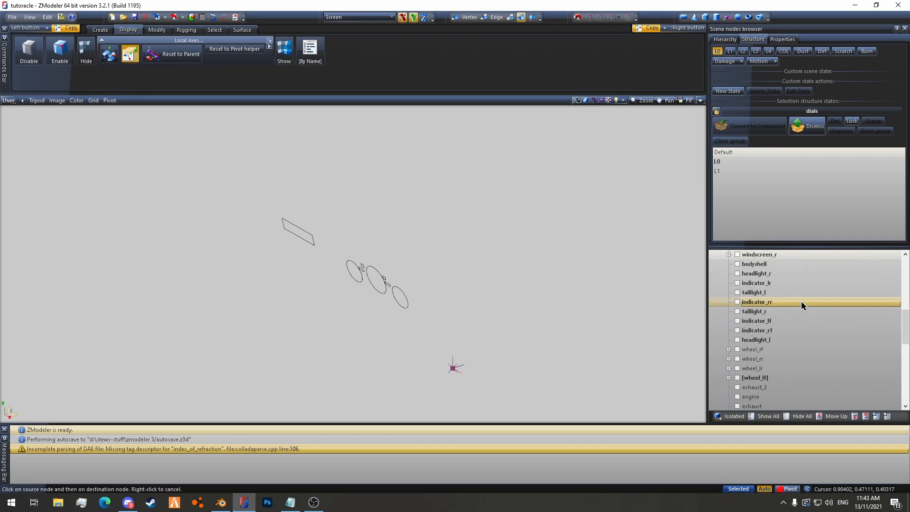
pyautogui.scroll(-9, 801, 299)
# Dismiss the compound of the duplicated dials node and delete its two child meshes, leaving only the dummy.
pyautogui.click(761, 350)
pyautogui.click(807, 126)
pyautogui.click(724, 351)
pyautogui.click(755, 359)
pyautogui.keyDown('ctrl'); pyautogui.click(762, 368); pyautogui.keyUp('ctrl')
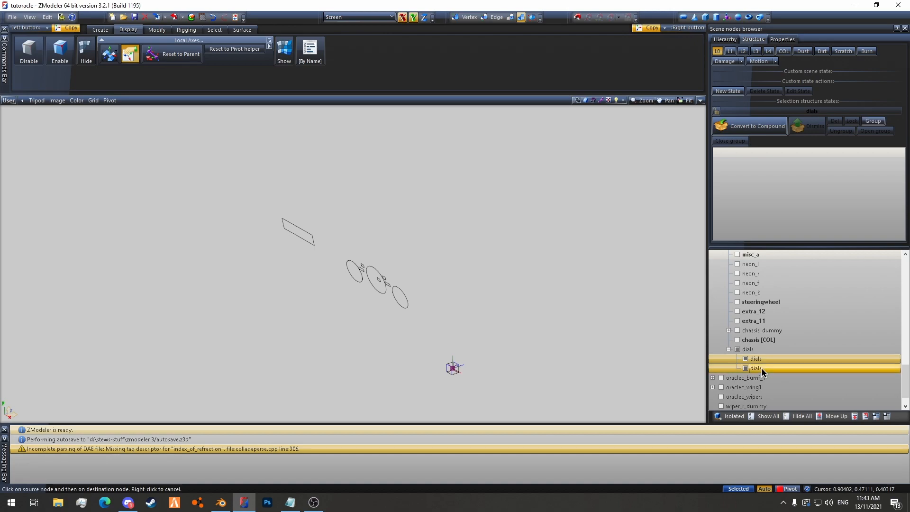
pyautogui.rightClick(761, 367)
pyautogui.moveTo(801, 384)
pyautogui.click(833, 396)
# Duplicate the emptied dials dummy and rename the two dummies wiper_l and wiper_r.
pyautogui.rightClick(760, 351)
pyautogui.moveTo(785, 358)
pyautogui.click(837, 357)
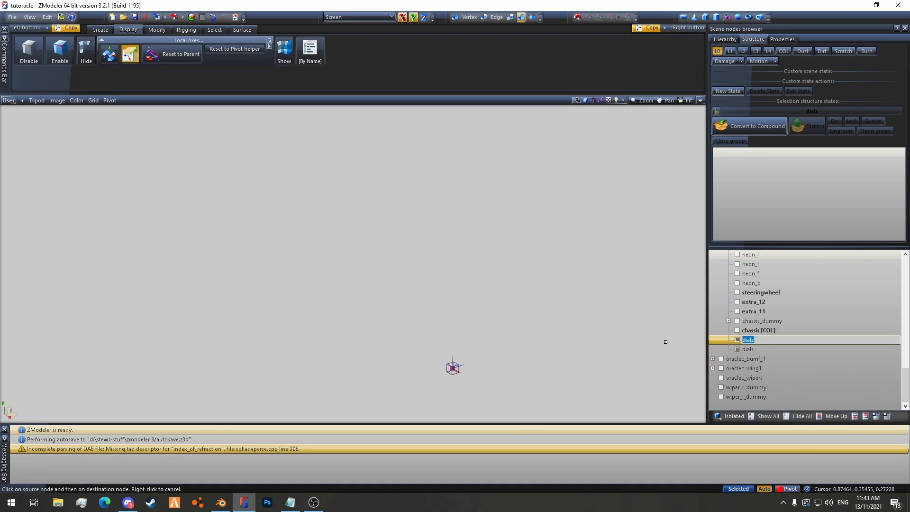
pyautogui.write('l')
pyautogui.press('Return')
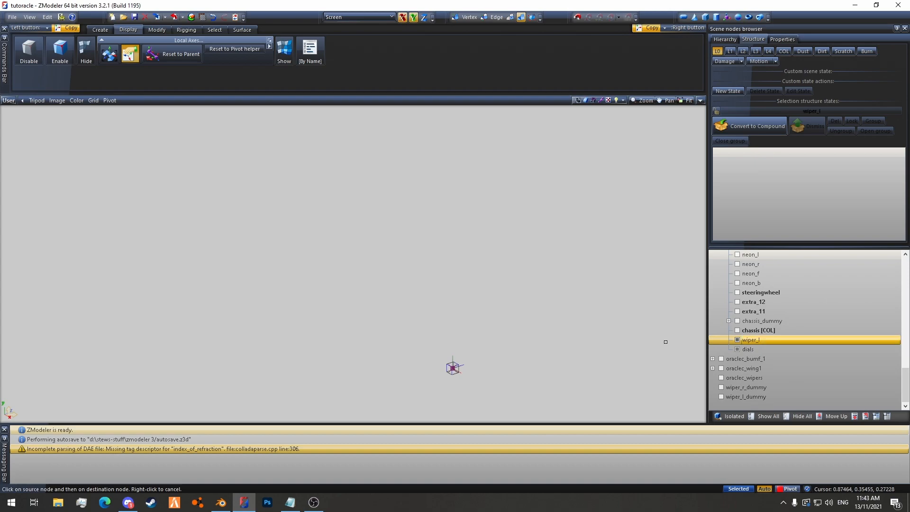
pyautogui.click(751, 349)
pyautogui.click(751, 349)
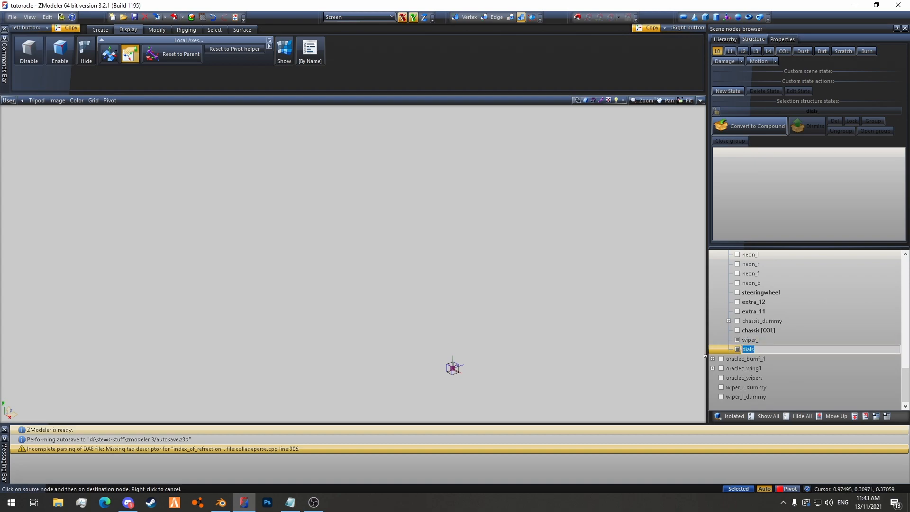
pyautogui.press('Return')
# Move the wiper_l and wiper_r dummies below the wiper meshes in chassis and convert both to compounds.
pyautogui.keyDown('ctrl'); pyautogui.click(769, 340); pyautogui.keyUp('ctrl')
pyautogui.moveTo(770, 339); pyautogui.dragTo(788, 303)
pyautogui.scroll(2, 806, 323)
pyautogui.scroll(5, 808, 317)
pyautogui.keyDown('ctrl'); pyautogui.click(750, 310); pyautogui.keyUp('ctrl')
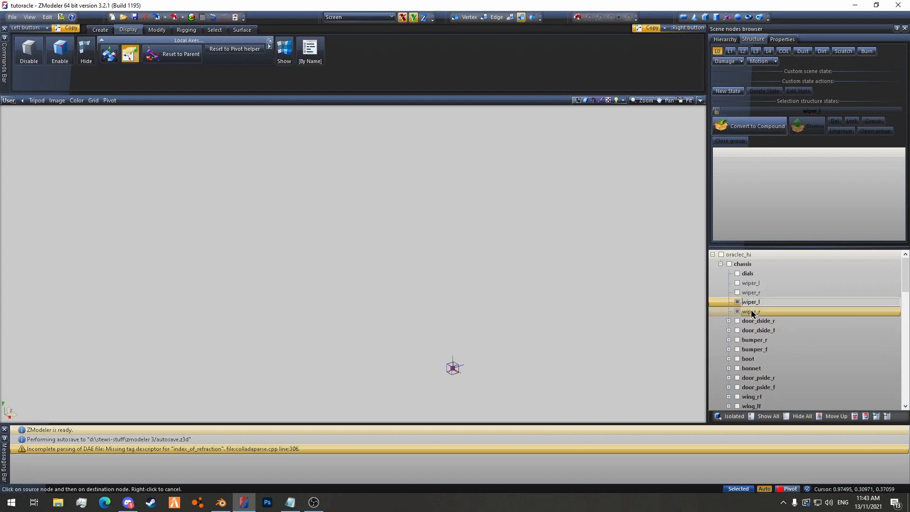
pyautogui.click(732, 125)
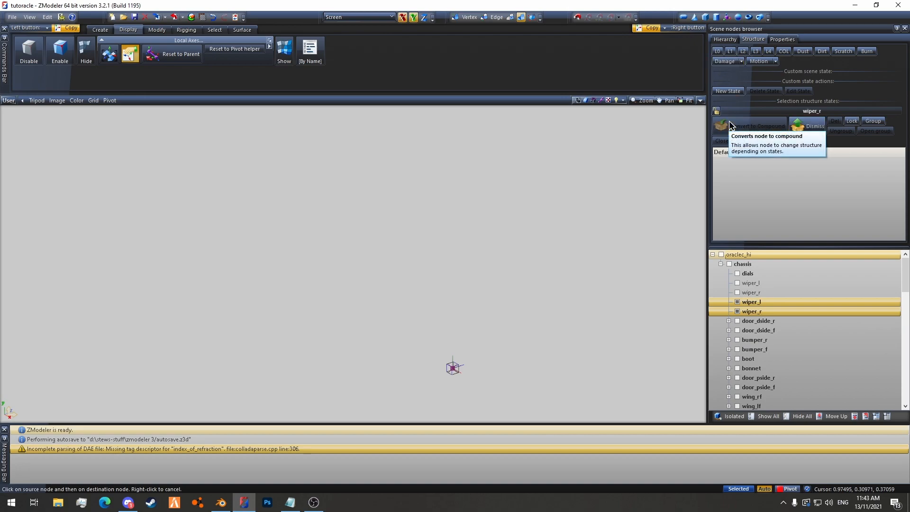
# With the wiper_l compound's states pinned and L0 active, copy the wiper_l mesh's local axes to the wiper_l compound.
pyautogui.click(724, 300)
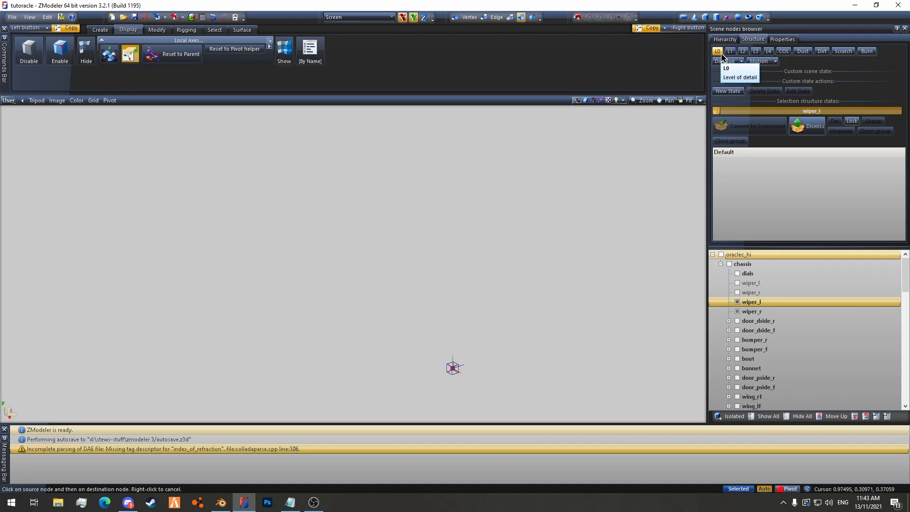
pyautogui.click(736, 283)
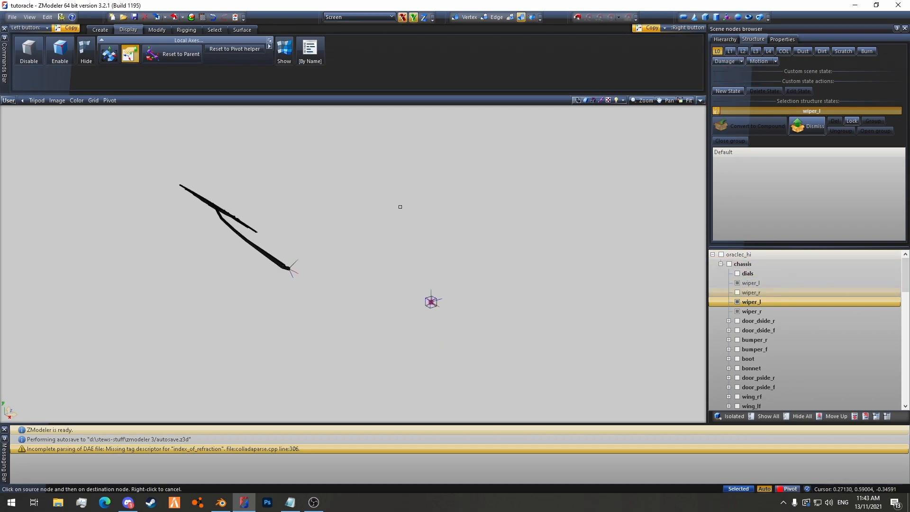
pyautogui.click(738, 311)
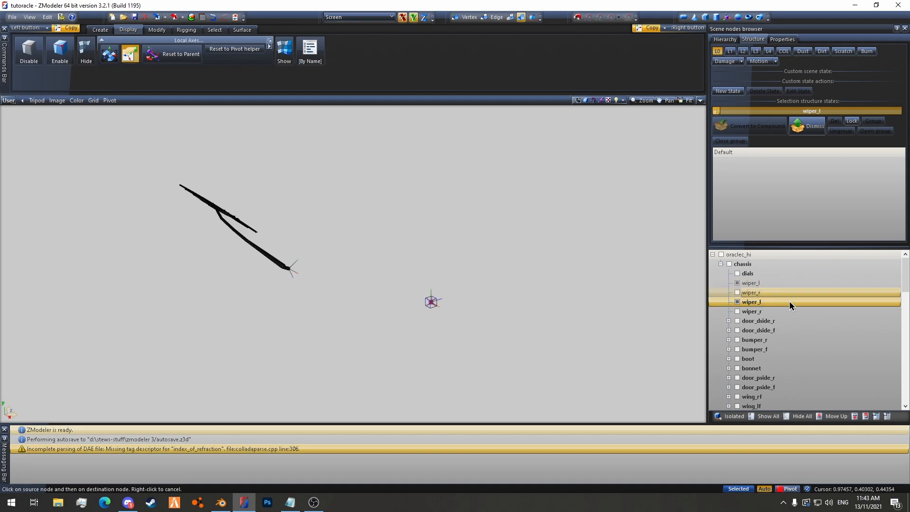
pyautogui.scroll(-10, 787, 309)
pyautogui.scroll(2, 309, 256)
pyautogui.click(245, 274)
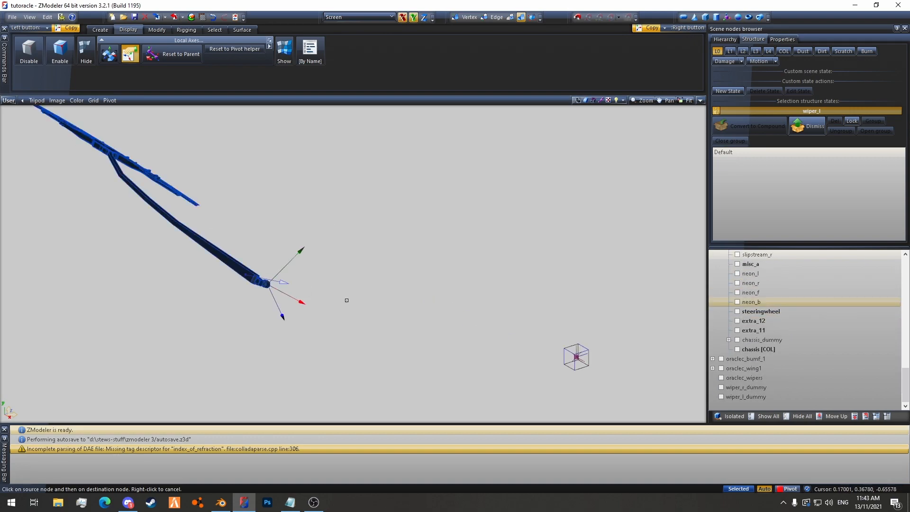
pyautogui.scroll(1, 567, 354)
pyautogui.scroll(-1, 187, 243)
pyautogui.click(454, 328)
# Assign the wiper_l mesh to the L0 state of the wiper_l compound and unpin its states.
pyautogui.scroll(-2, 355, 344)
pyautogui.scroll(2, 808, 294)
pyautogui.scroll(8, 796, 303)
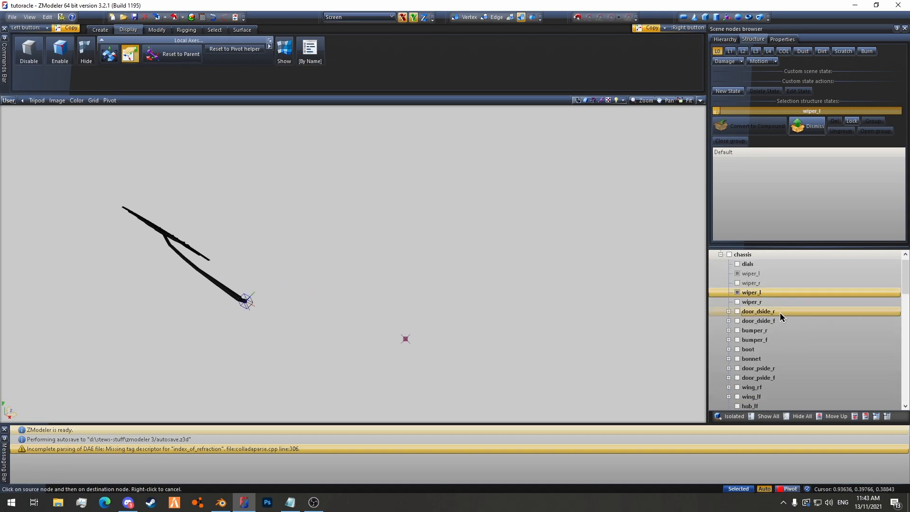
pyautogui.moveTo(756, 284); pyautogui.dragTo(751, 195)
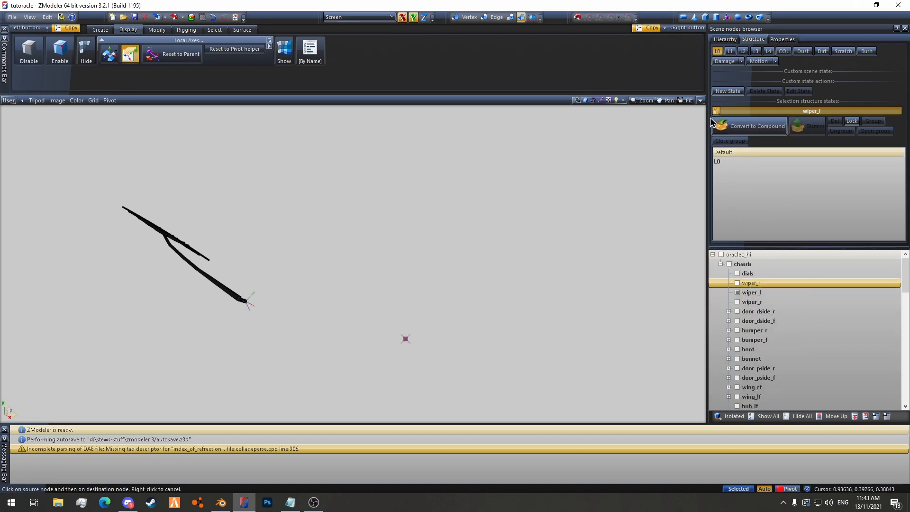
pyautogui.click(716, 112)
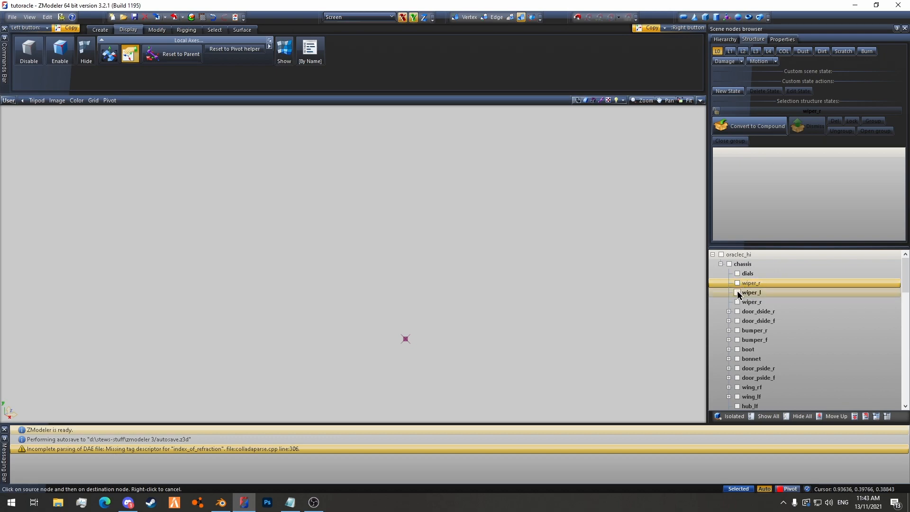
# Pin the wiper_r compound's states, show the wiper_r mesh, and copy its local axes to the wiper_r compound.
pyautogui.click(751, 302)
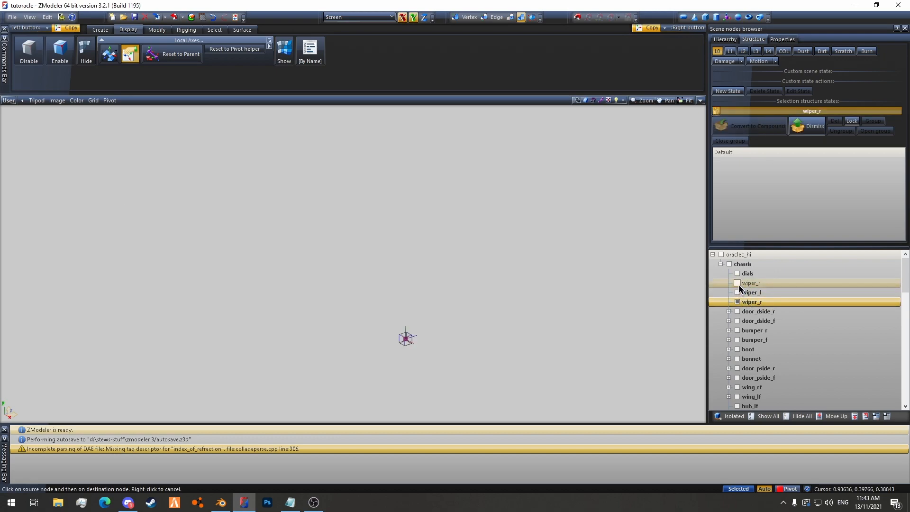
pyautogui.click(737, 284)
pyautogui.click(133, 231)
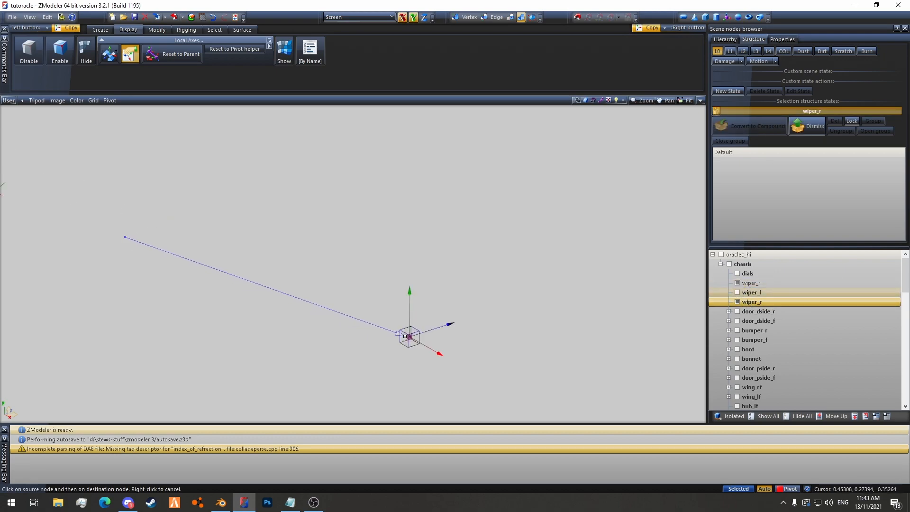
pyautogui.click(406, 338)
# Assign the wiper_r mesh to the L0 state of the wiper_r compound and unpin its states.
pyautogui.click(761, 285)
pyautogui.moveTo(760, 285); pyautogui.dragTo(766, 211)
pyautogui.press('Delete')
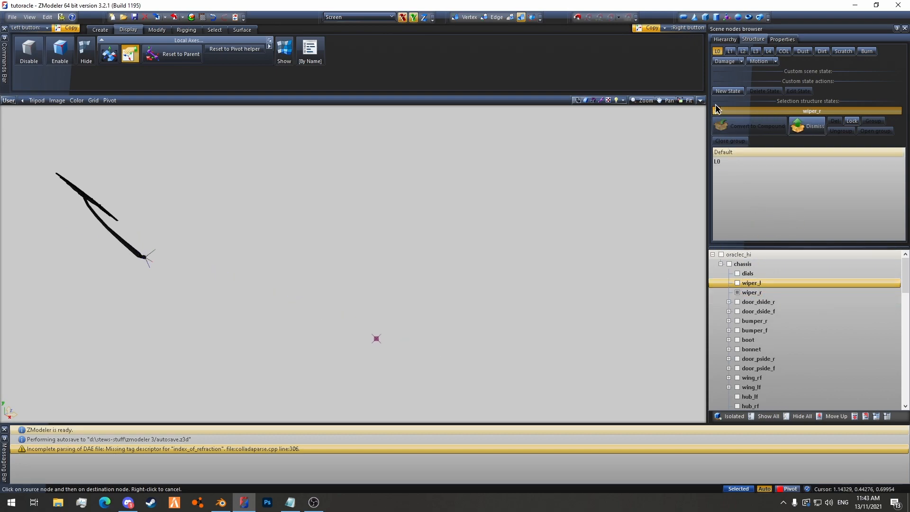
pyautogui.click(716, 111)
# Check both wiper compounds together, hide them, and show only the chassis at the L1 level of detail.
pyautogui.click(737, 284)
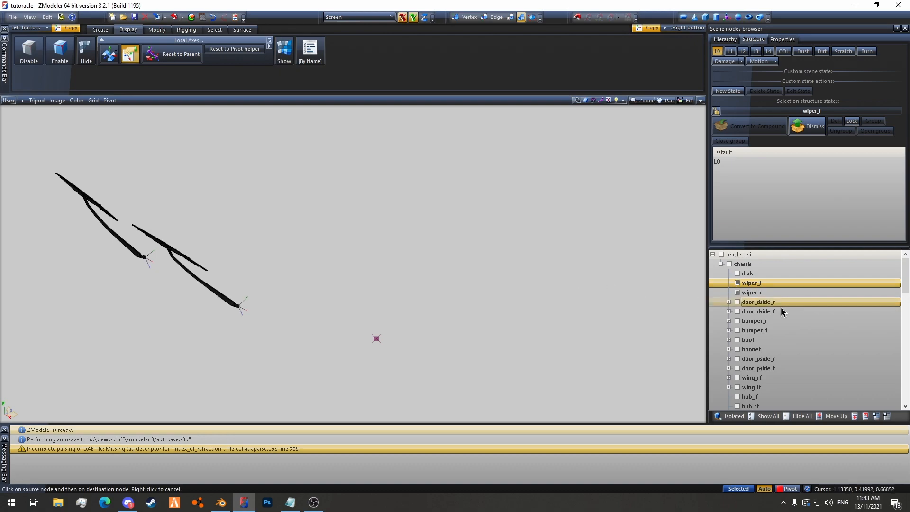
pyautogui.click(736, 284)
pyautogui.click(739, 263)
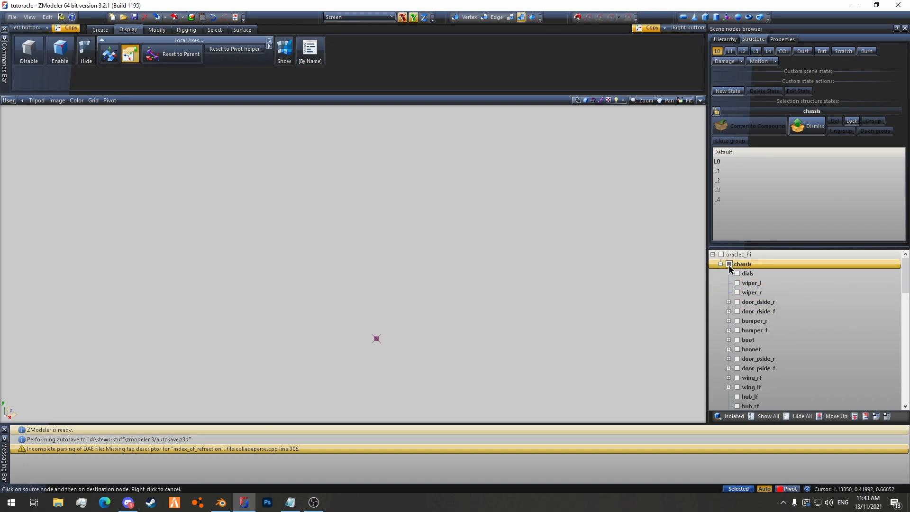
pyautogui.click(729, 264)
pyautogui.click(731, 52)
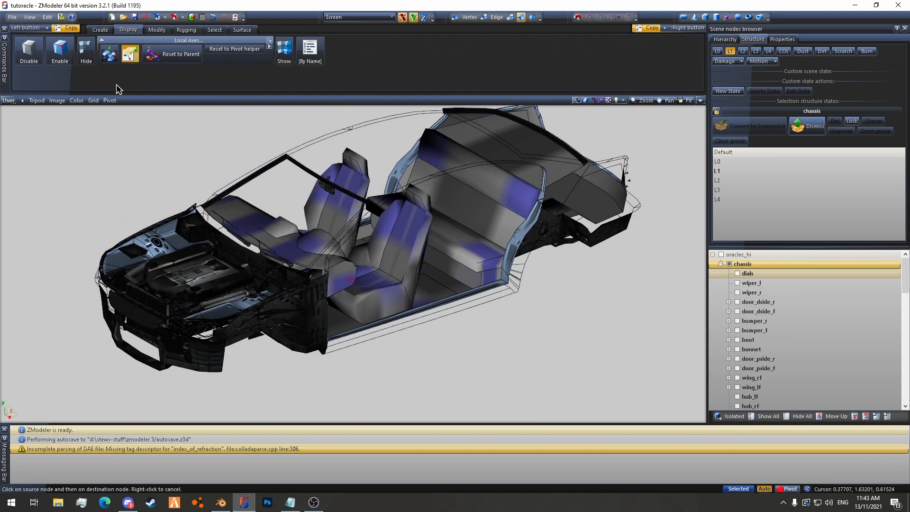
# Save the project and select the first wiper arm element on the L1 chassis mesh at polygon level.
pyautogui.click(157, 30)
pyautogui.click(135, 16)
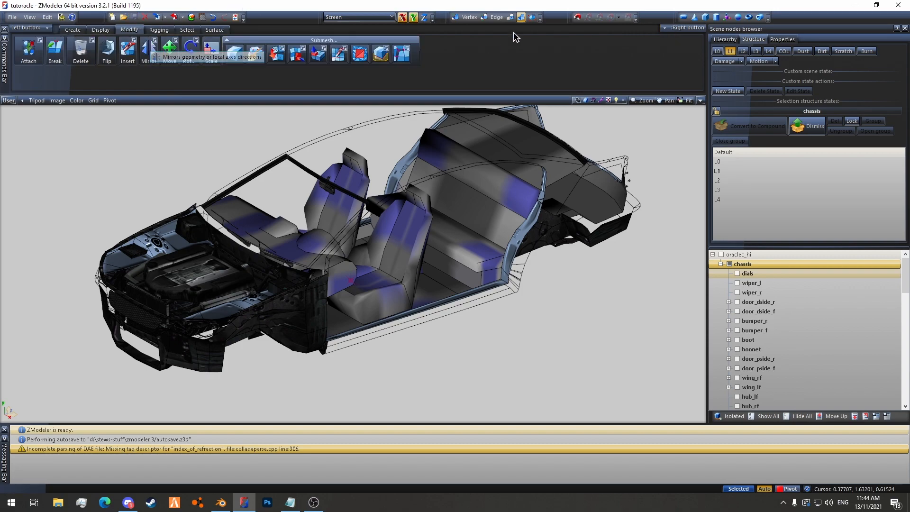
pyautogui.click(510, 18)
pyautogui.scroll(6, 467, 322)
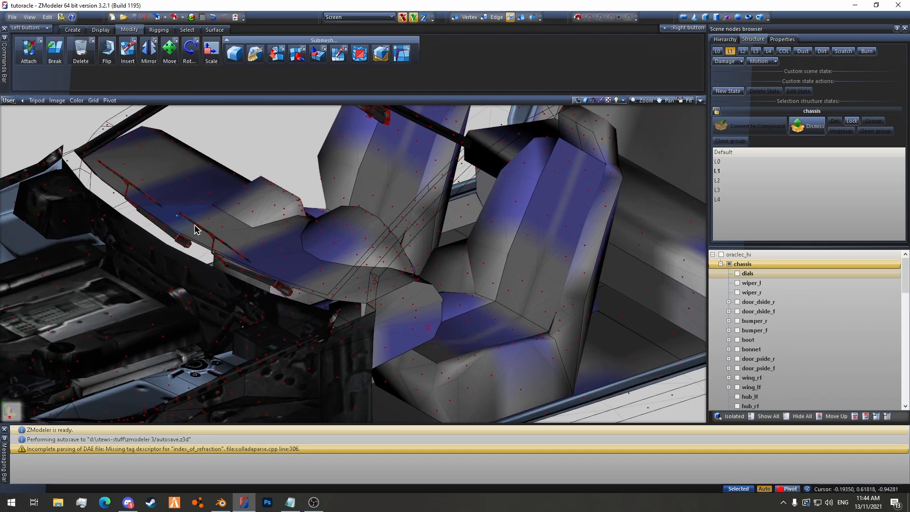
pyautogui.scroll(3, 131, 203)
pyautogui.click(187, 30)
pyautogui.click(70, 50)
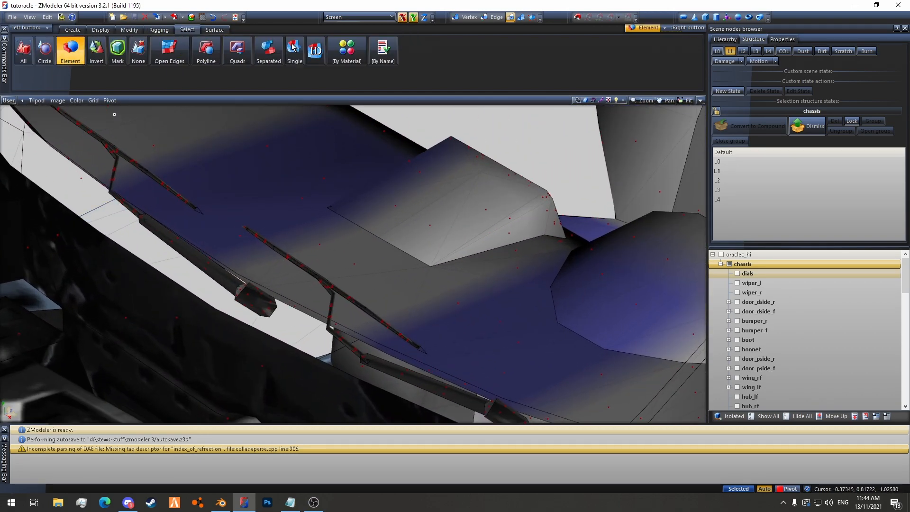
pyautogui.scroll(3, 292, 46)
pyautogui.rightClick(218, 267)
pyautogui.scroll(-2, 218, 267)
pyautogui.moveTo(218, 267); pyautogui.dragTo(274, 322, button='middle')
pyautogui.scroll(4, 159, 249)
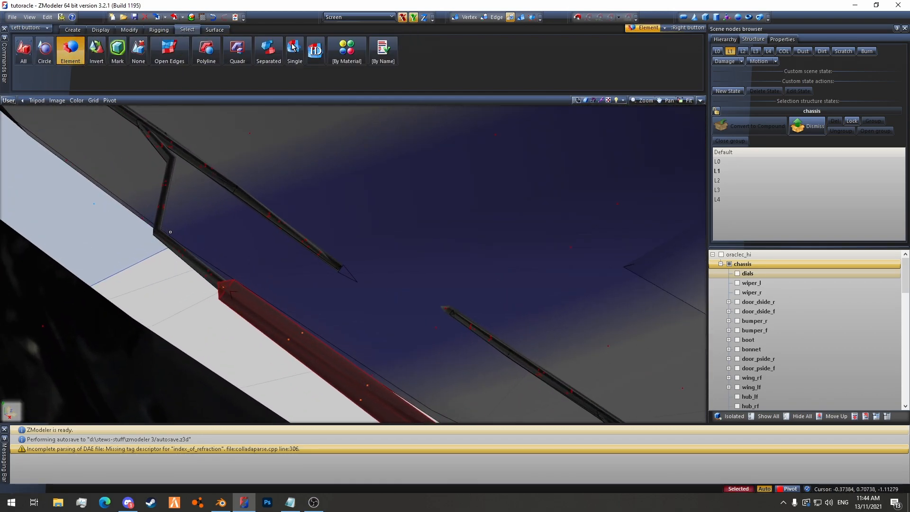
# Add the remaining arm and blade elements of both wipers to the selection on the L1 chassis mesh.
pyautogui.rightClick(168, 204)
pyautogui.scroll(-2, 153, 192)
pyautogui.moveTo(154, 181); pyautogui.dragTo(226, 235, button='middle')
pyautogui.moveTo(254, 267); pyautogui.dragTo(272, 256, button='middle')
pyautogui.scroll(3, 272, 256)
pyautogui.moveTo(240, 216); pyautogui.dragTo(323, 271, button='middle')
pyautogui.scroll(2, 268, 262)
pyautogui.click(281, 232)
pyautogui.scroll(-2, 281, 233)
pyautogui.scroll(2, 322, 271)
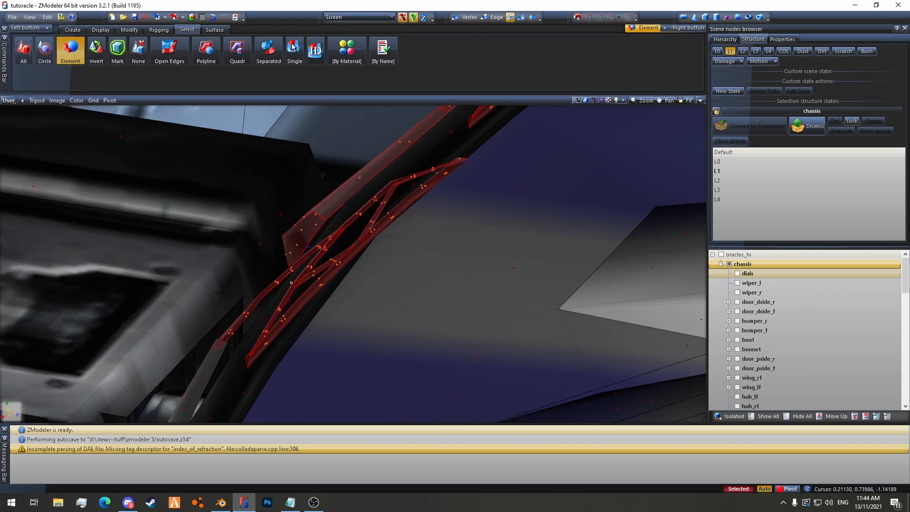
pyautogui.click(207, 377)
pyautogui.scroll(-3, 207, 377)
pyautogui.moveTo(276, 325); pyautogui.dragTo(312, 294, button='middle')
pyautogui.scroll(-2, 284, 308)
pyautogui.scroll(3, 278, 322)
pyautogui.scroll(-3, 283, 305)
# Detach the selected wiper elements from the L1 chassis into a separate mesh.
pyautogui.click(129, 30)
pyautogui.click(296, 55)
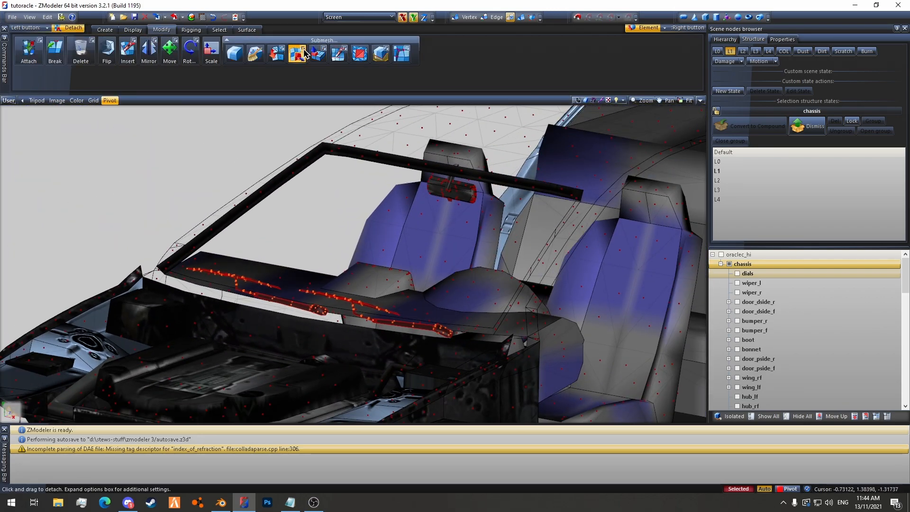
pyautogui.click(225, 274)
pyautogui.scroll(-3, 267, 228)
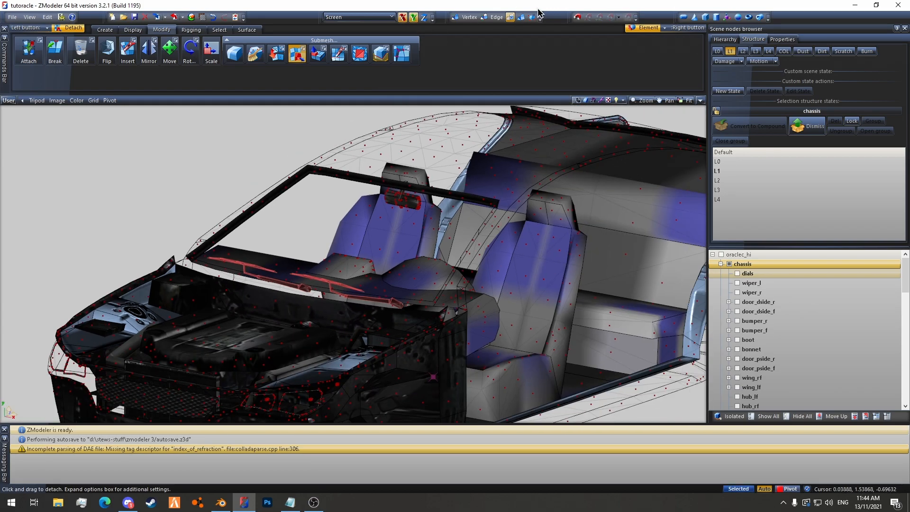
# Return to object level, hide all nodes, and show only the detached mesh holding both wipers.
pyautogui.click(520, 17)
pyautogui.scroll(-10, 827, 332)
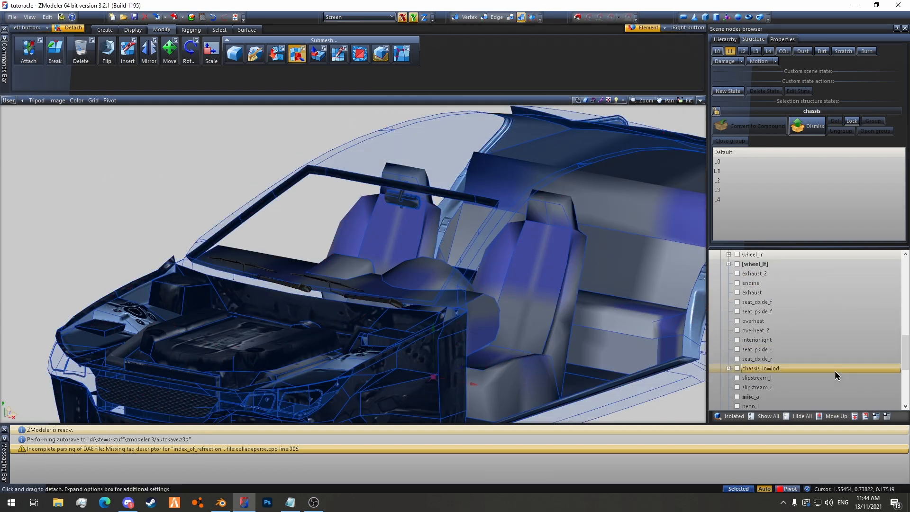
pyautogui.click(803, 416)
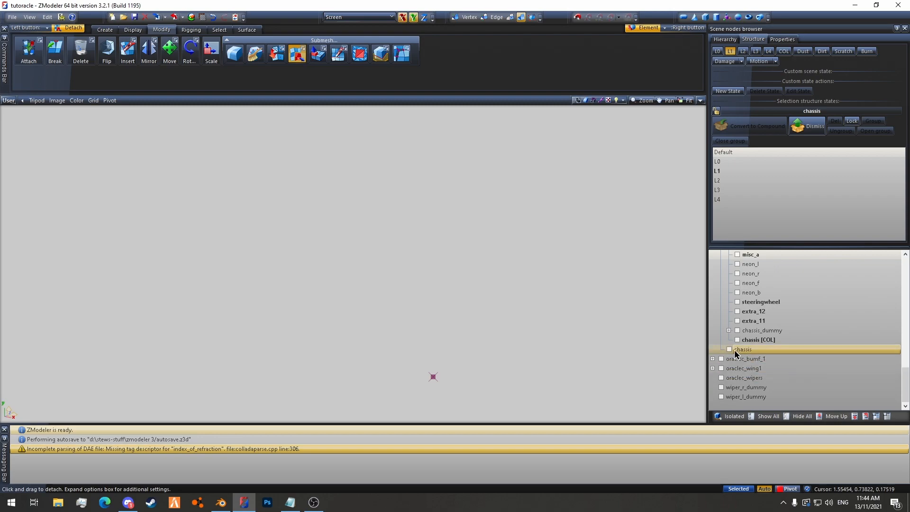
pyautogui.moveTo(461, 303); pyautogui.dragTo(438, 271, button='middle')
pyautogui.scroll(2, 439, 272)
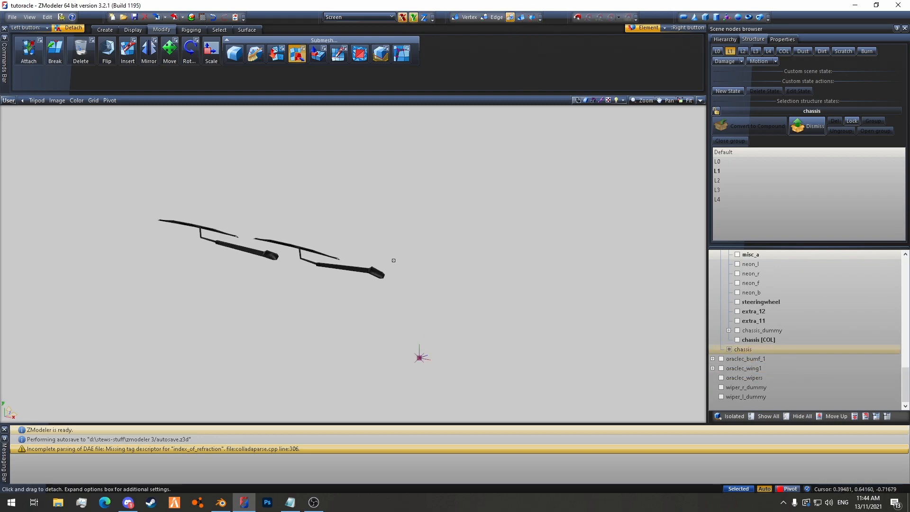
# Select the driver-side wiper's elements at polygon level and detach them into their own mesh.
pyautogui.click(376, 273)
pyautogui.moveTo(284, 306); pyautogui.dragTo(373, 328, button='middle')
pyautogui.scroll(3, 395, 303)
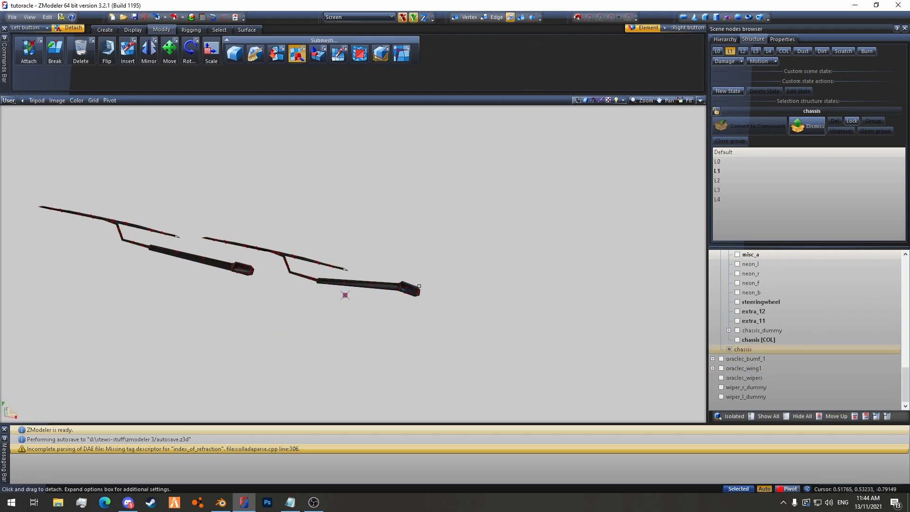
pyautogui.scroll(4, 341, 281)
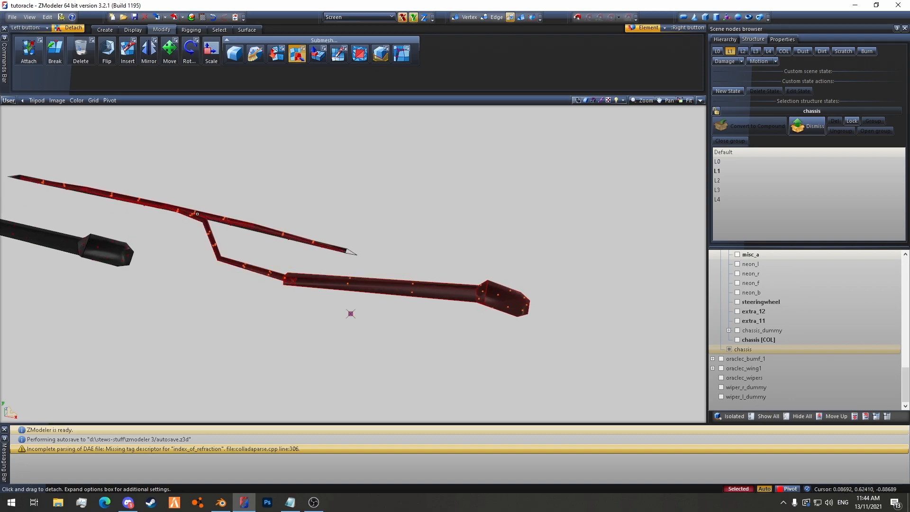
pyautogui.scroll(-1, 232, 224)
pyautogui.click(231, 225)
pyautogui.click(521, 17)
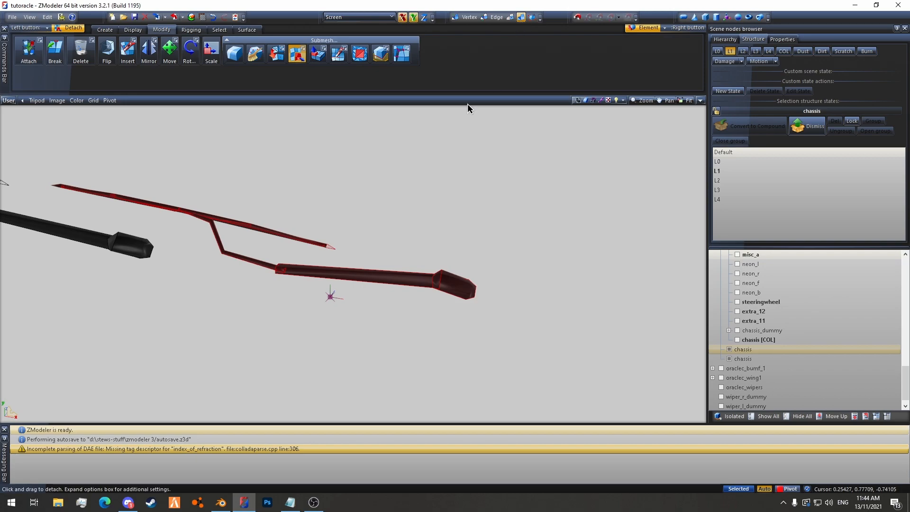
# Identify the newly detached driver-side wiper mesh by toggling its visibility, and isolate it.
pyautogui.click(729, 359)
pyautogui.click(729, 359)
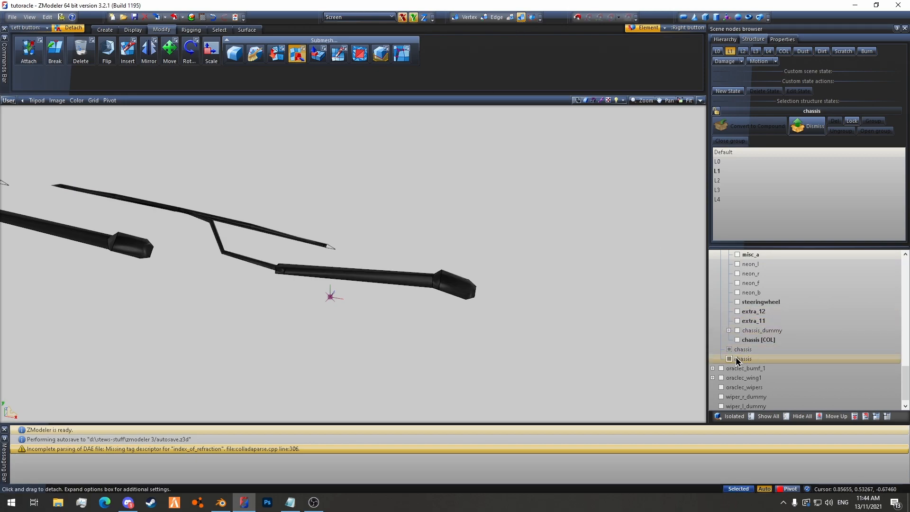
pyautogui.click(803, 416)
pyautogui.click(729, 359)
pyautogui.moveTo(209, 285); pyautogui.dragTo(279, 300, button='middle')
pyautogui.scroll(8, 779, 302)
pyautogui.scroll(5, 779, 302)
# Show the wiper_l compound and copy its local axes to the isolated driver-side wiper mesh.
pyautogui.click(737, 283)
pyautogui.click(132, 29)
pyautogui.click(130, 53)
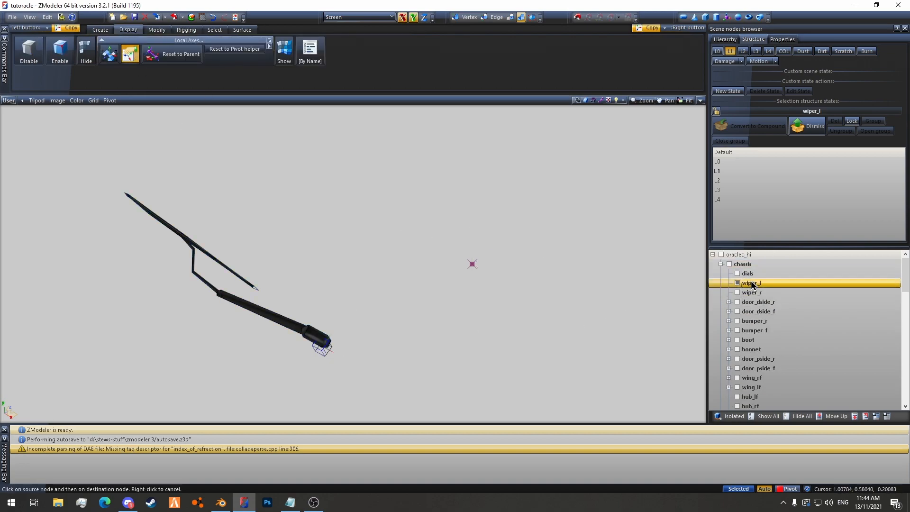
# Pin the wiper_l compound's states, assign the driver-side wiper mesh to its L1 state, and switch to L0.
pyautogui.click(752, 284)
pyautogui.scroll(-10, 787, 339)
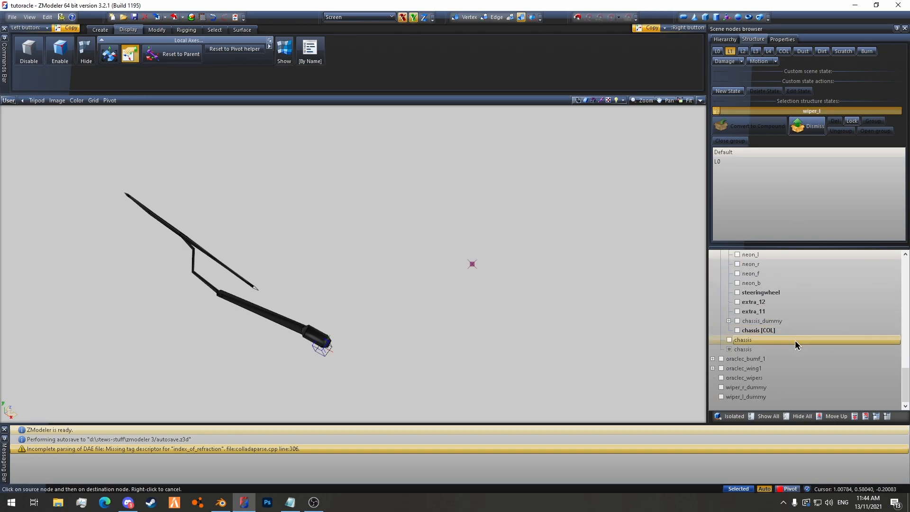
pyautogui.click(752, 350)
pyautogui.click(717, 51)
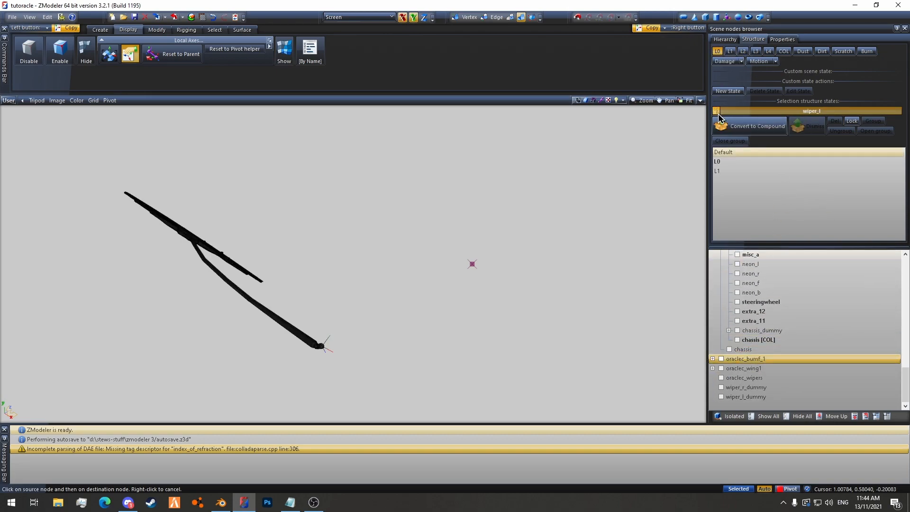
# Show wiper_r with its states pinned, assign the other detached wiper mesh to its L1 state, and switch to L0.
pyautogui.scroll(10, 784, 304)
pyautogui.click(753, 294)
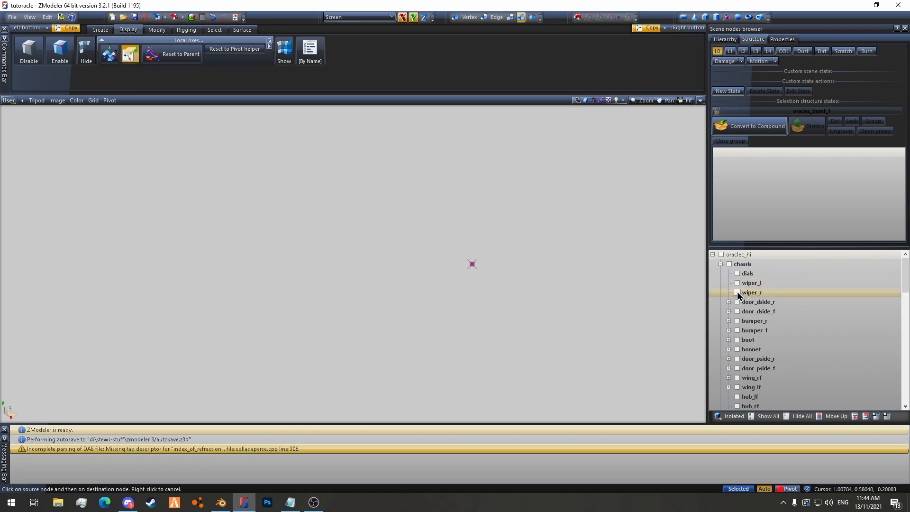
pyautogui.scroll(-10, 823, 295)
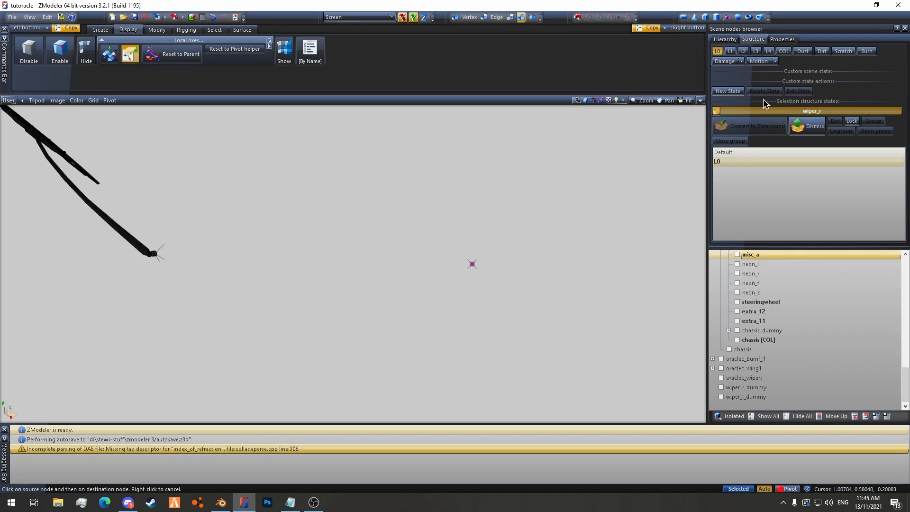
pyautogui.click(730, 51)
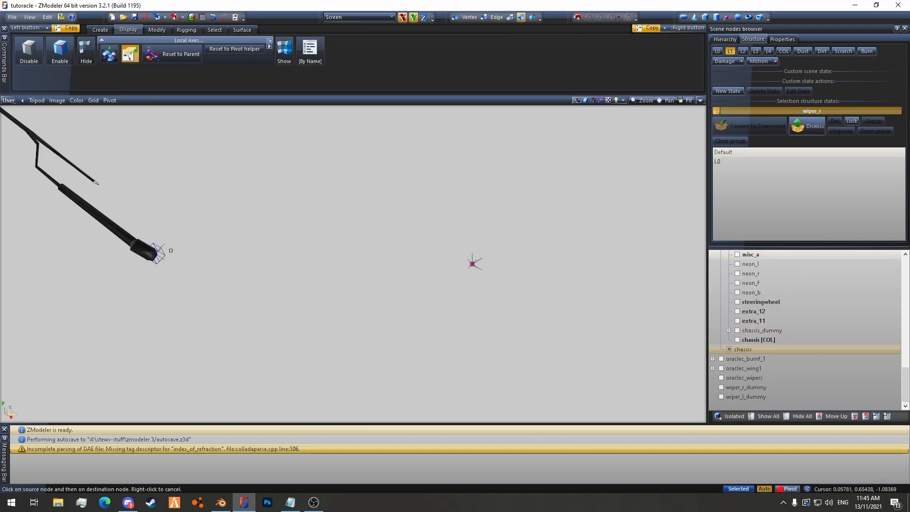
pyautogui.moveTo(742, 349); pyautogui.dragTo(771, 216)
pyautogui.click(717, 52)
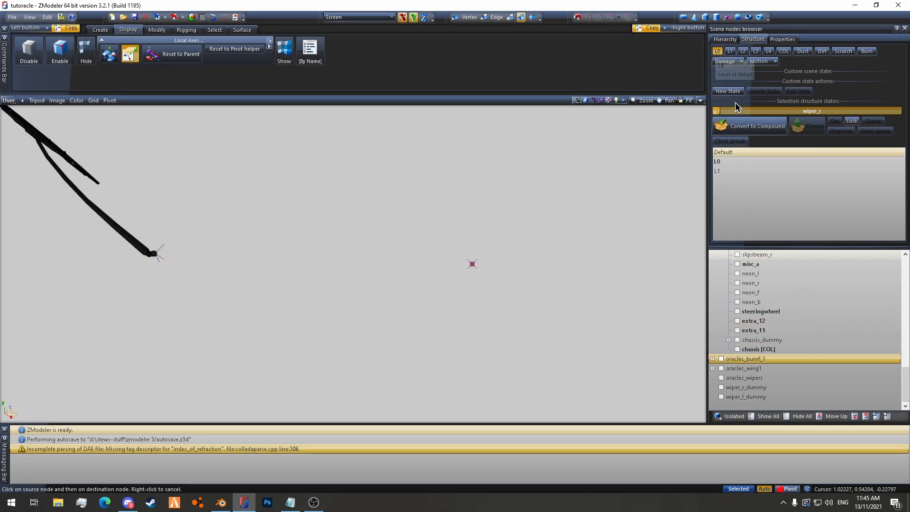
# Show both wiper compounds together and check them at different levels of detail.
pyautogui.scroll(10, 780, 304)
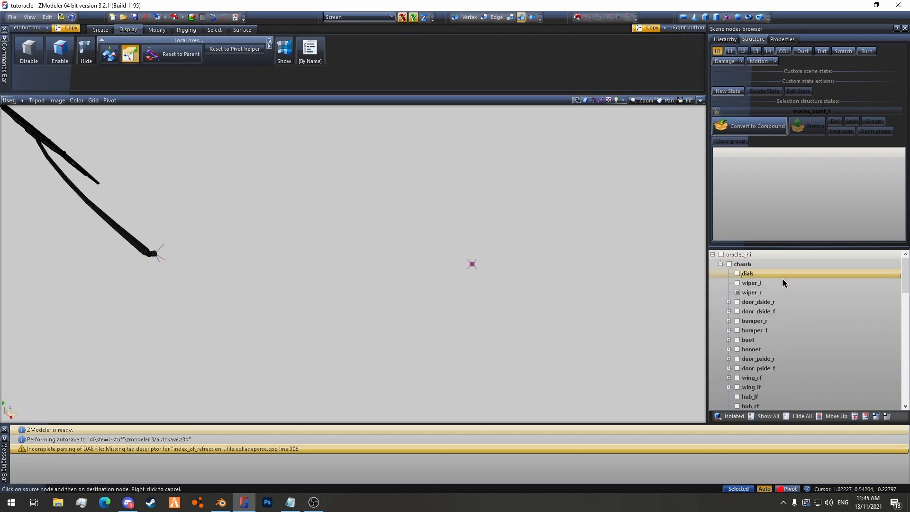
pyautogui.click(738, 284)
pyautogui.scroll(-3, 202, 247)
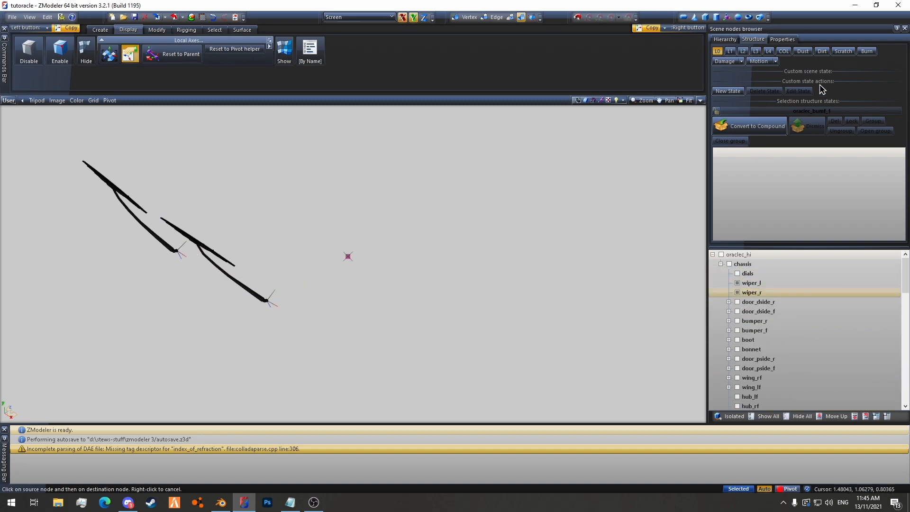
pyautogui.click(743, 51)
pyautogui.click(717, 51)
# Show the complete car without the extra parts, inspect it at L1, L2 and L3, and return to L0.
pyautogui.scroll(-10, 739, 360)
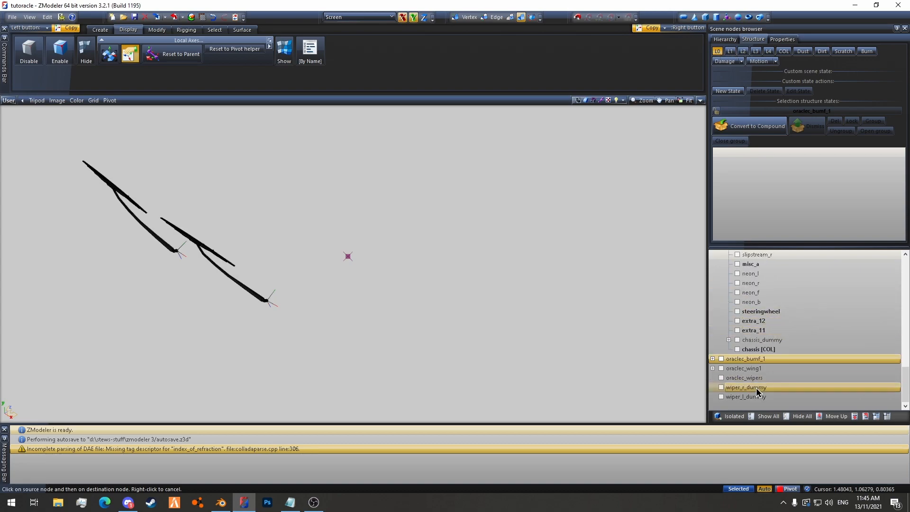
pyautogui.click(767, 416)
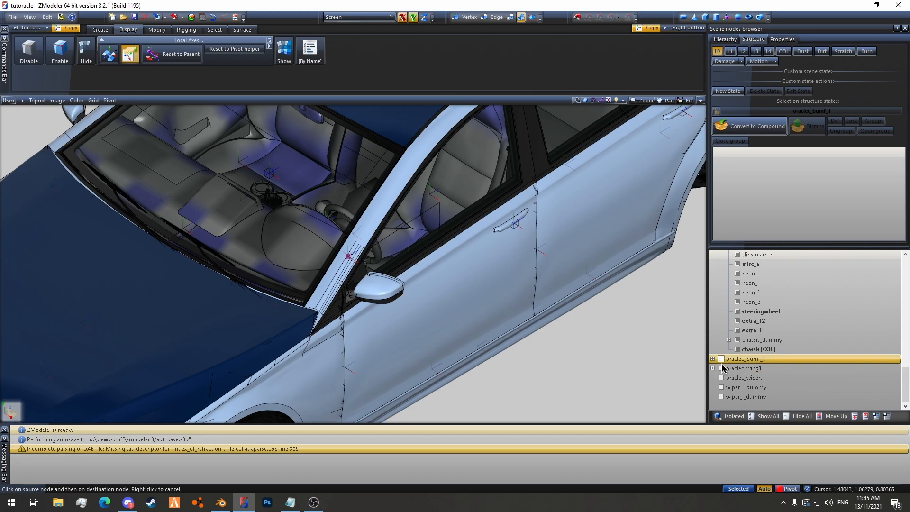
pyautogui.click(744, 52)
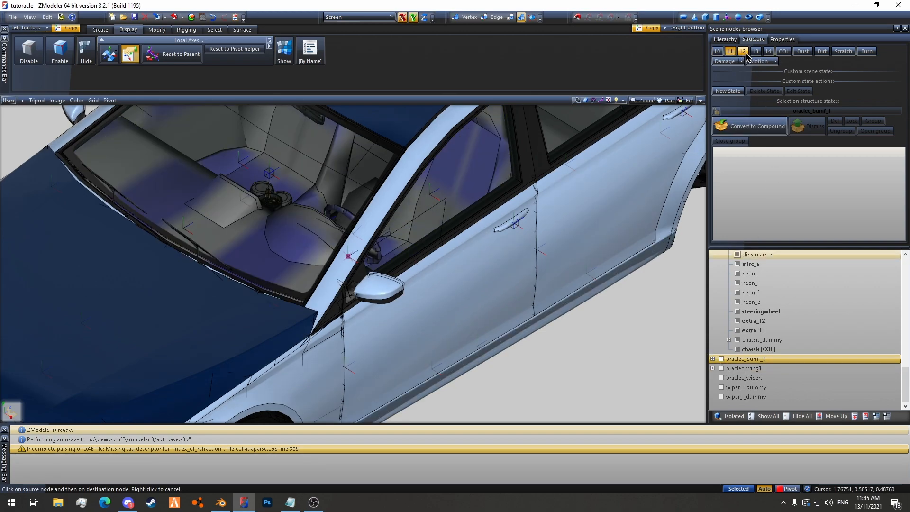
pyautogui.click(731, 53)
pyautogui.click(743, 53)
pyautogui.click(756, 53)
pyautogui.click(743, 54)
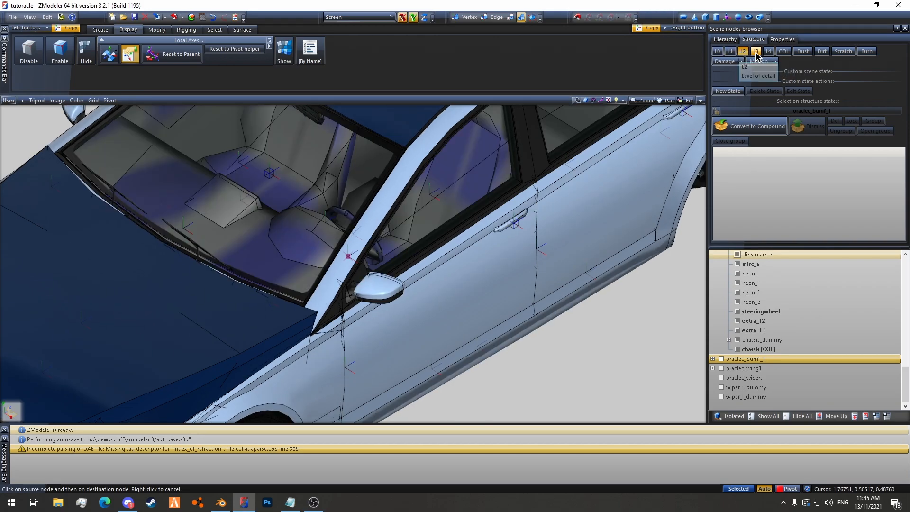
pyautogui.click(756, 53)
pyautogui.click(718, 51)
pyautogui.scroll(-10, 551, 341)
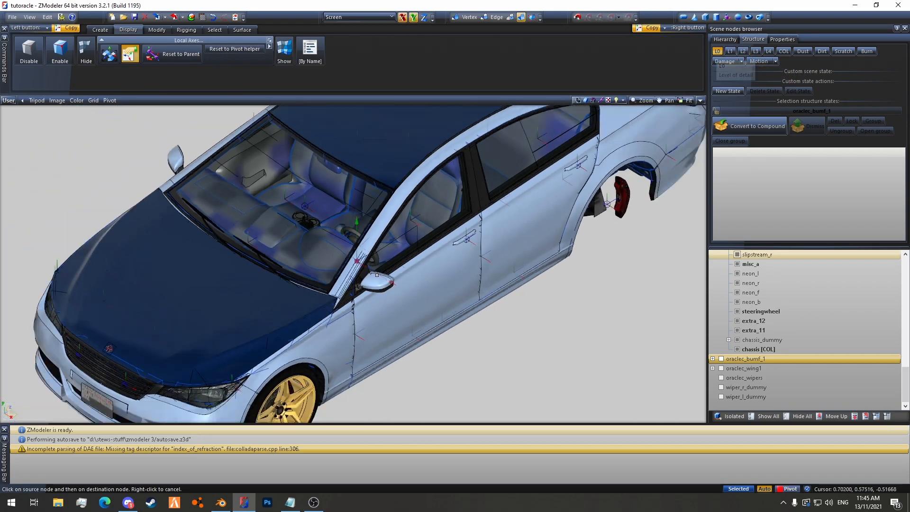
pyautogui.moveTo(551, 341); pyautogui.dragTo(507, 338, button='middle')
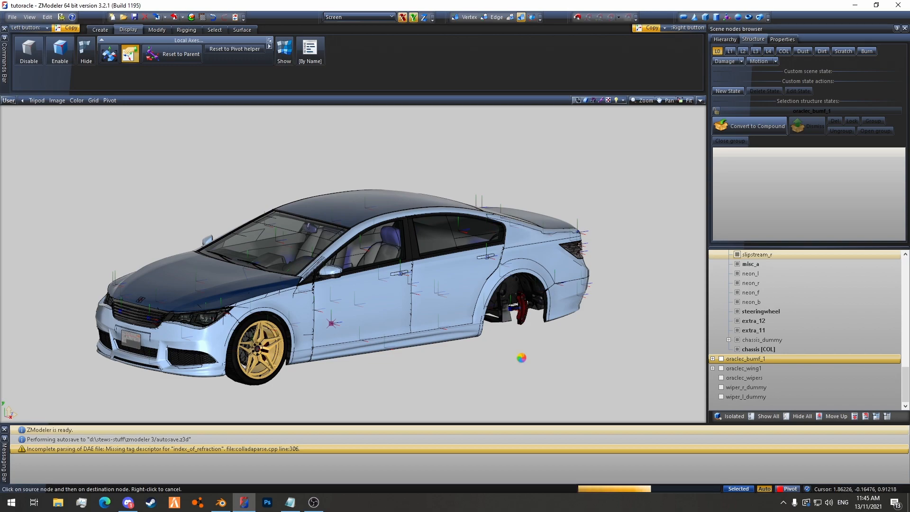
# Collapse the oraclec_hi hierarchy and export the car as a GTA Rage model over oraclec_hi.yft with Export LODs on Autodetect.
pyautogui.scroll(10, 785, 301)
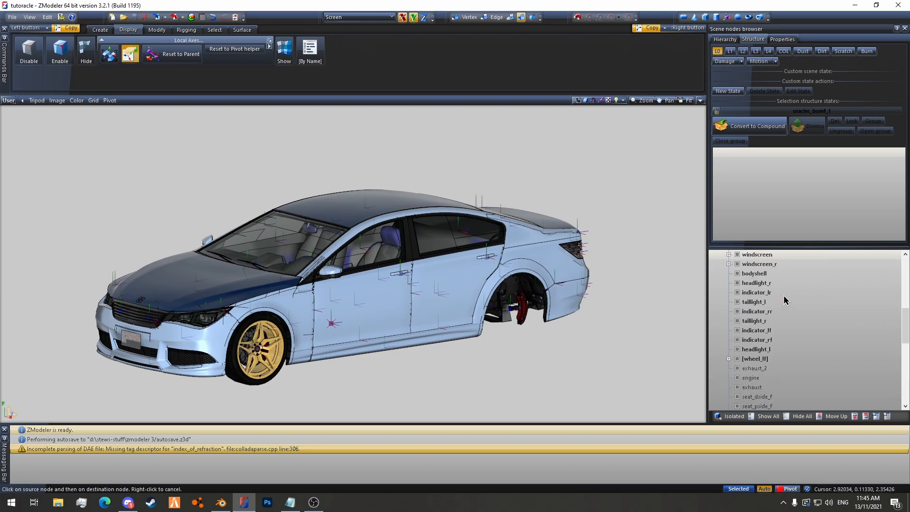
pyautogui.click(725, 256)
pyautogui.click(712, 255)
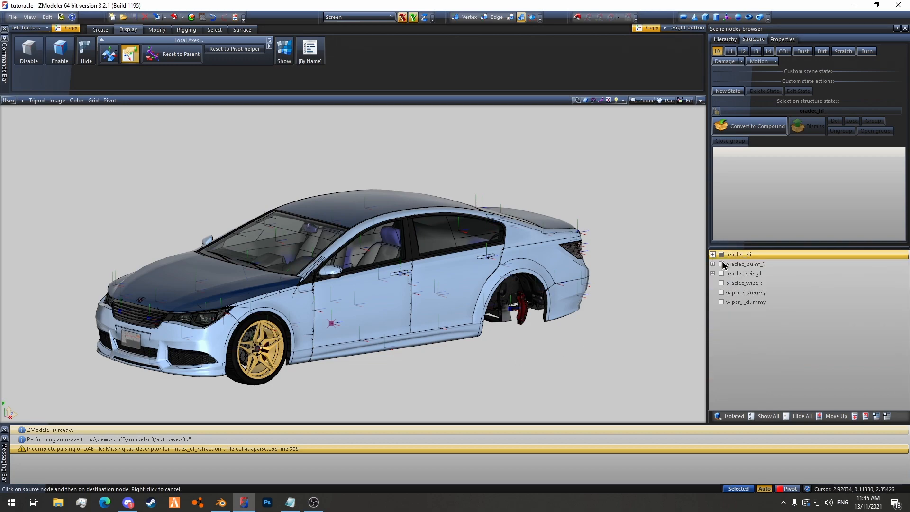
pyautogui.click(175, 19)
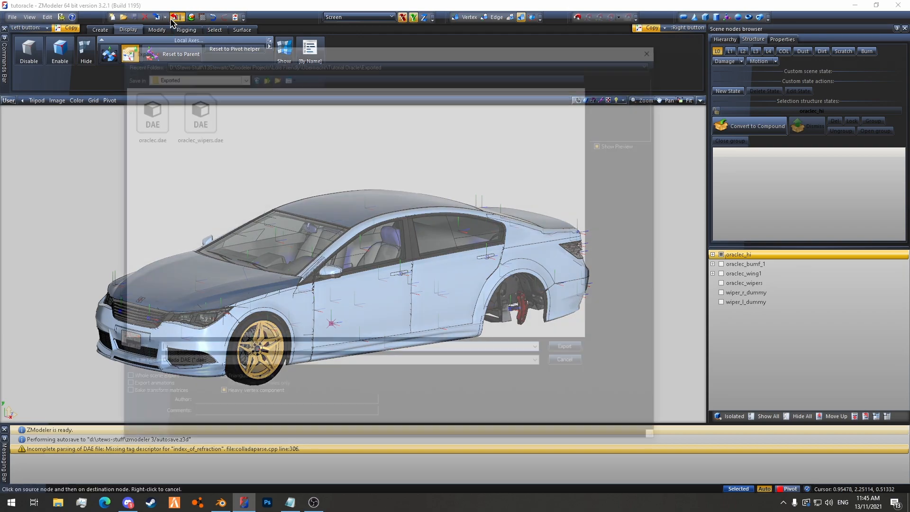
pyautogui.click(208, 366)
pyautogui.click(216, 401)
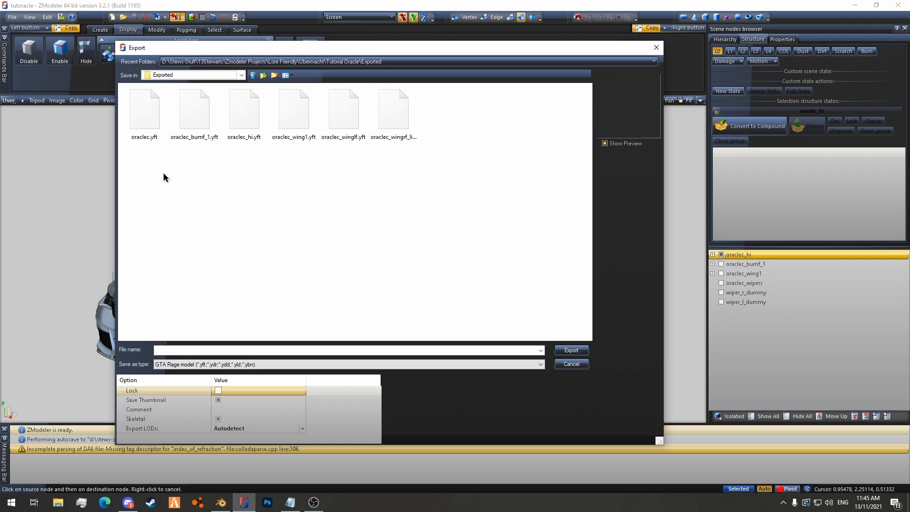
pyautogui.click(241, 128)
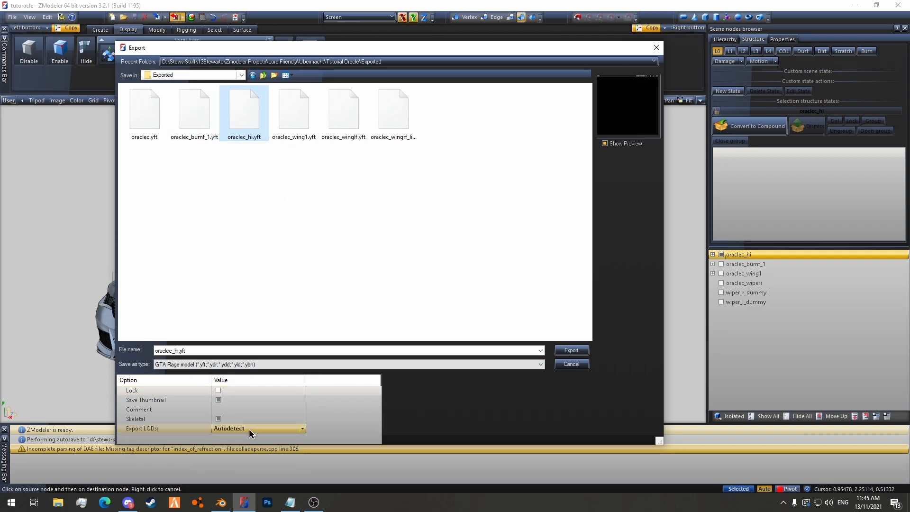
pyautogui.click(569, 351)
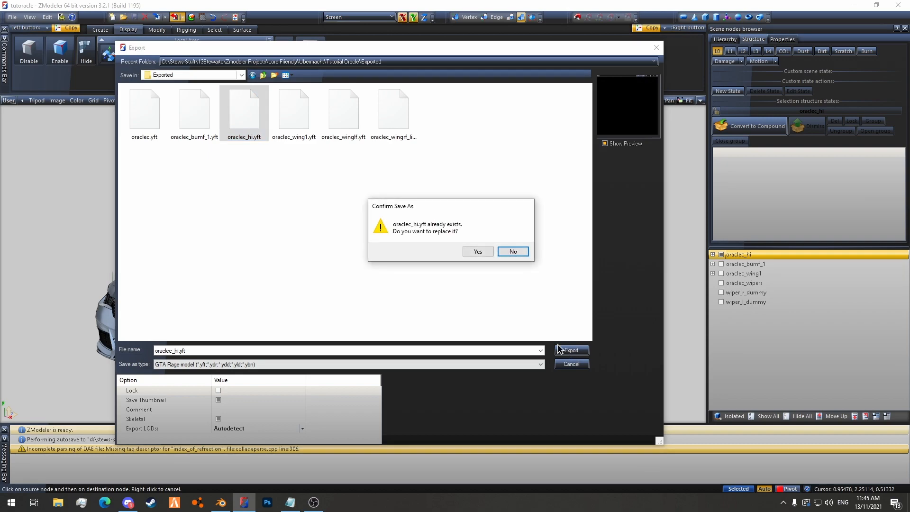
pyautogui.click(477, 251)
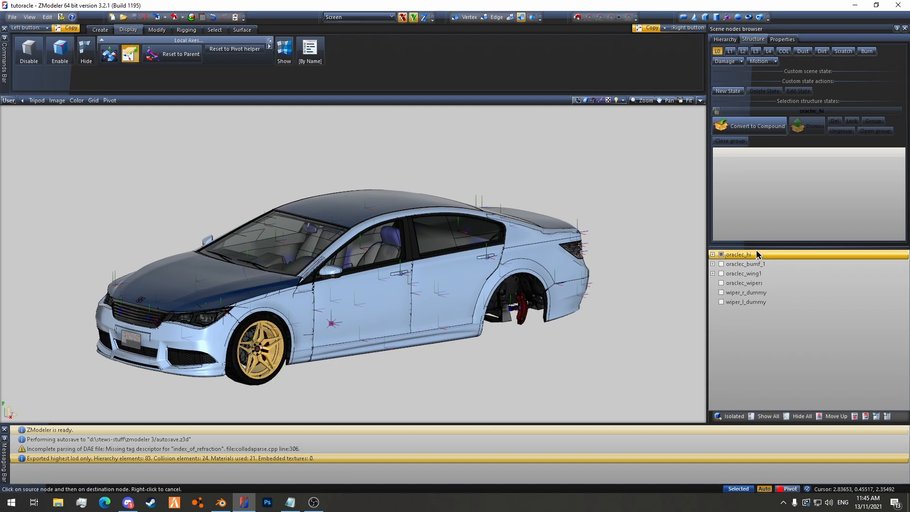
# Export the car over the existing oraclec.yft with Export LODs on Autodetect.
pyautogui.click(175, 16)
pyautogui.click(145, 111)
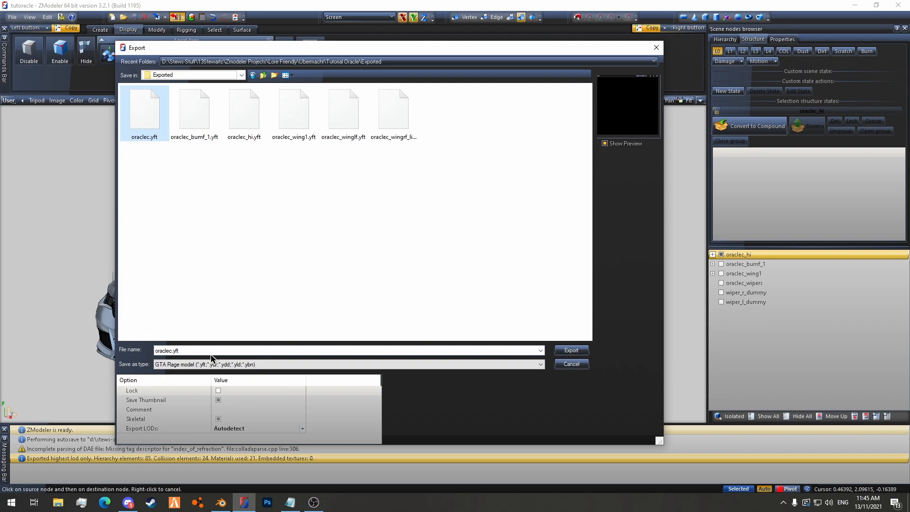
pyautogui.click(157, 390)
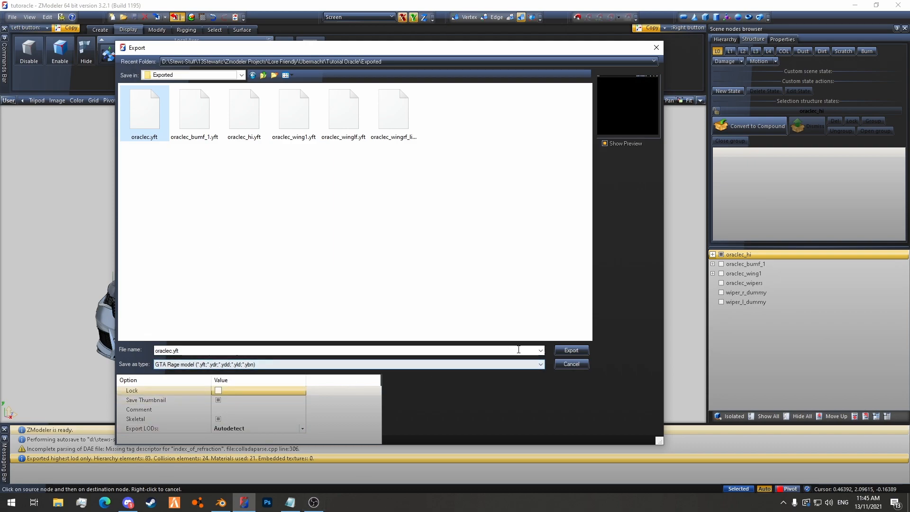
pyautogui.click(571, 349)
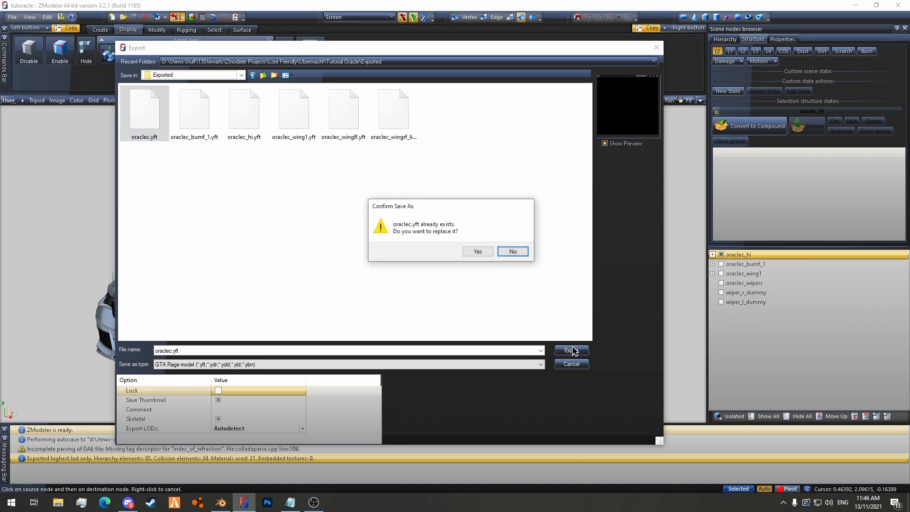
pyautogui.click(476, 251)
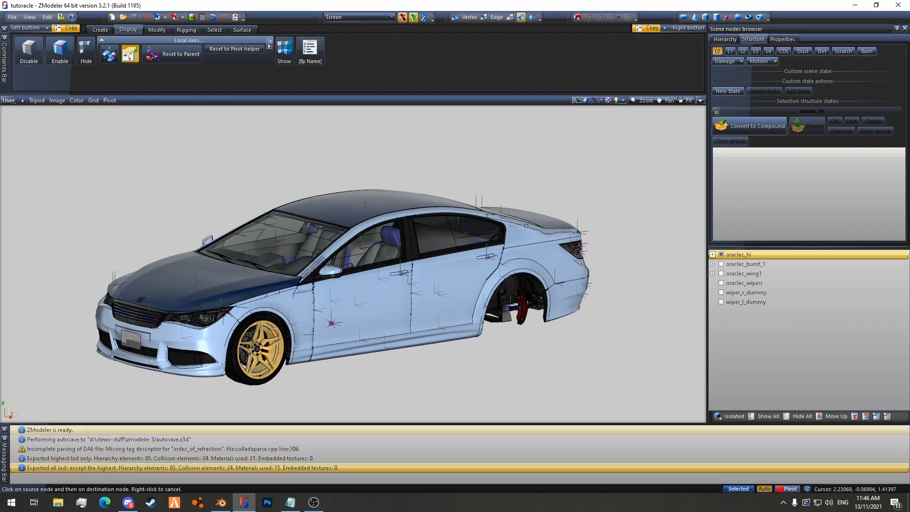
# Export the car over oraclec_hi.yft with Export LODs set to Highest only.
pyautogui.click(175, 17)
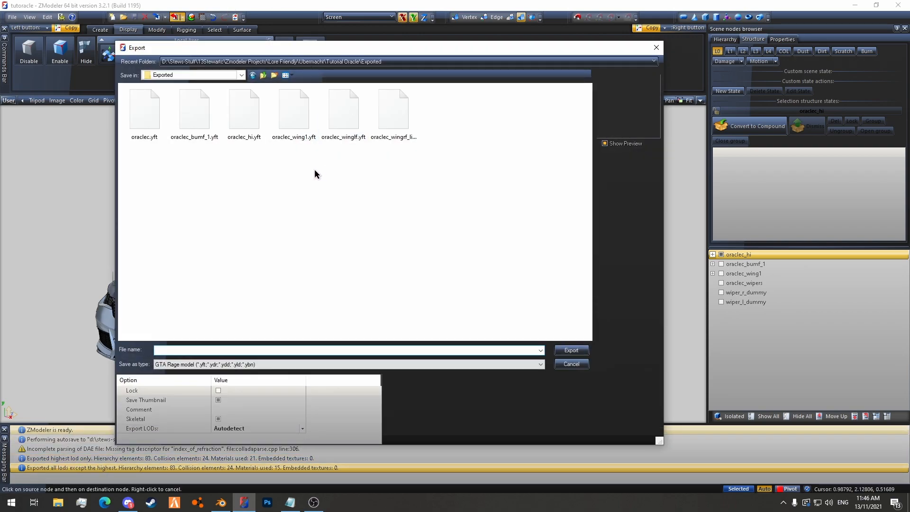
pyautogui.click(242, 429)
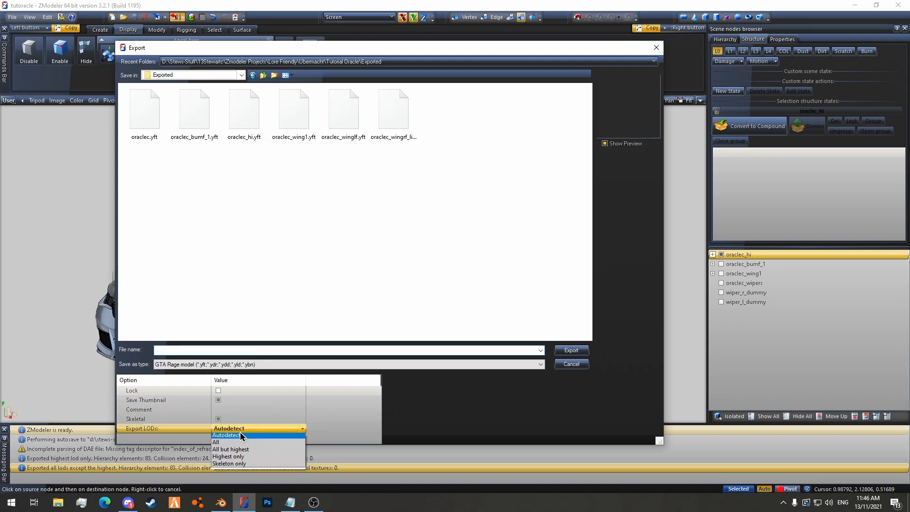
pyautogui.click(229, 456)
pyautogui.click(256, 134)
pyautogui.click(571, 350)
pyautogui.click(487, 253)
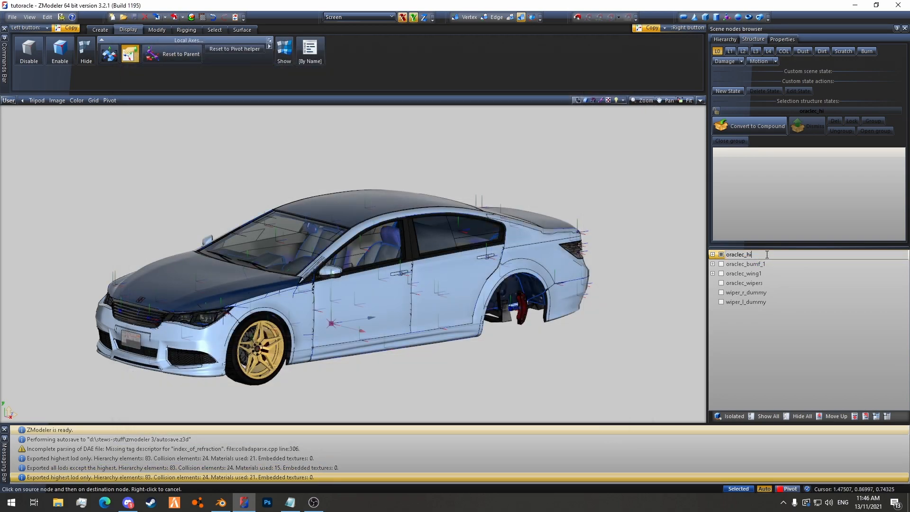
# Rename the root node to oraclec and export it over oraclec.yft with Export LODs on Highest only.
pyautogui.press('BackSpace')
pyautogui.press('Return')
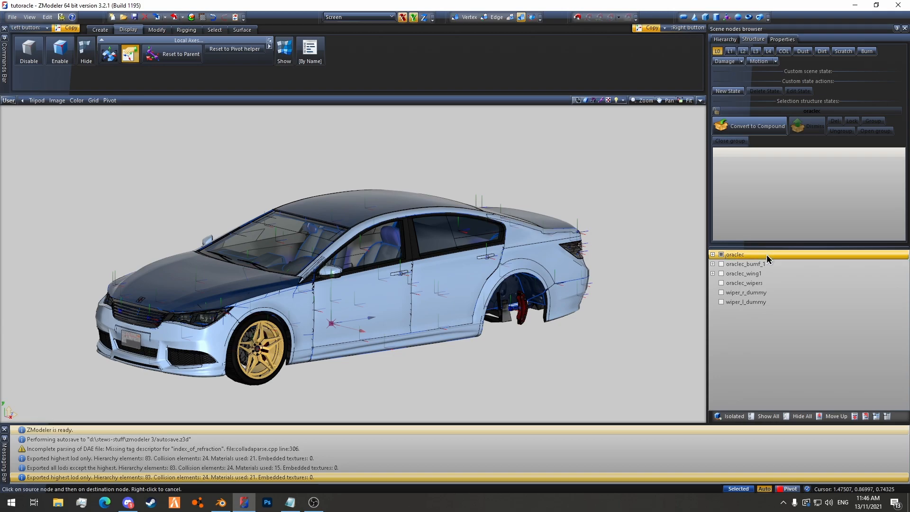
pyautogui.click(175, 18)
pyautogui.click(571, 351)
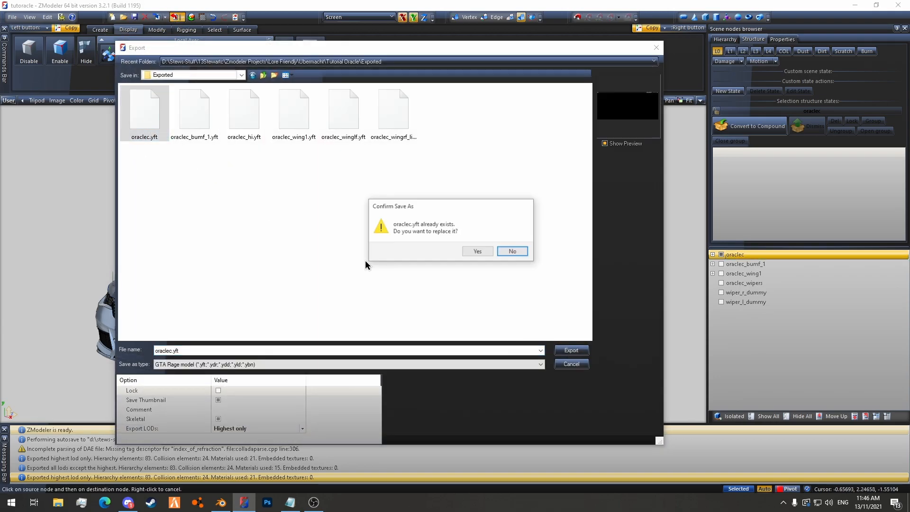
pyautogui.click(488, 252)
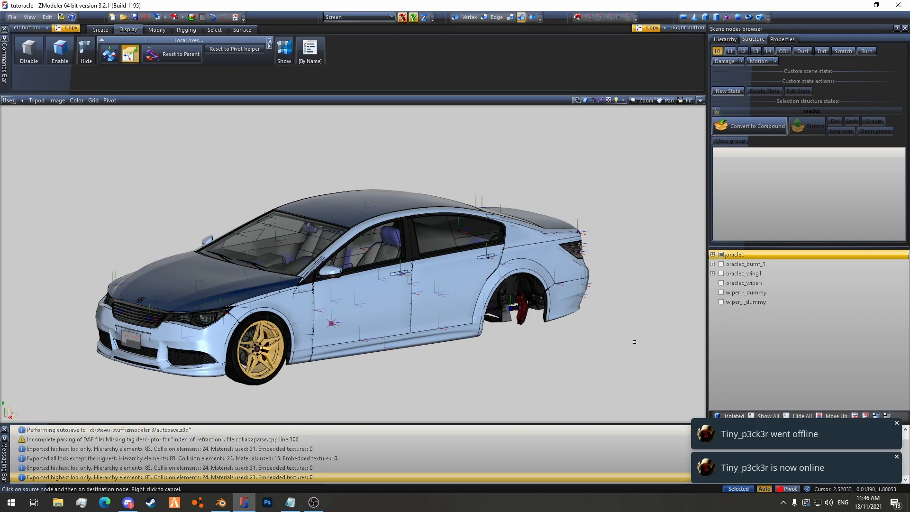
# Rename the root node back to oraclec_hi.
pyautogui.click(753, 255)
pyautogui.write('_hi')
pyautogui.press('Return')
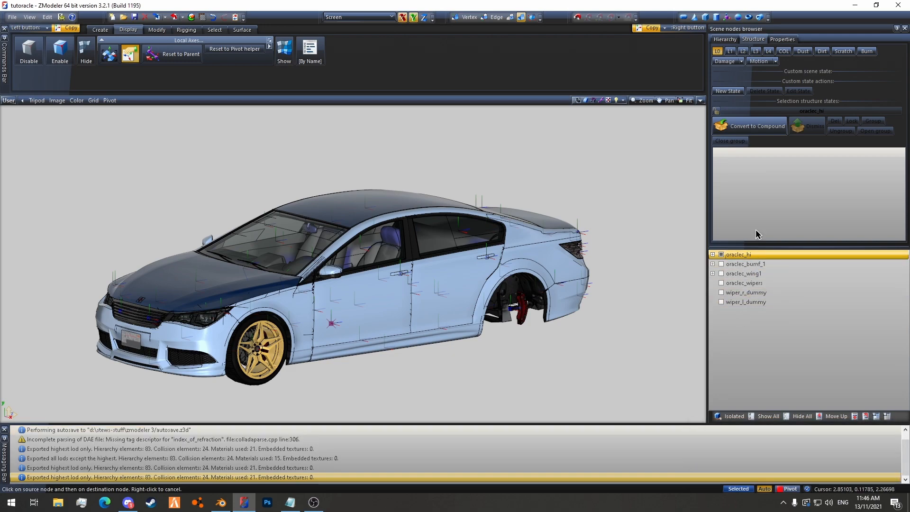
# Set Export LODs to Autodetect and export the car again over oraclec.yft.
pyautogui.click(175, 17)
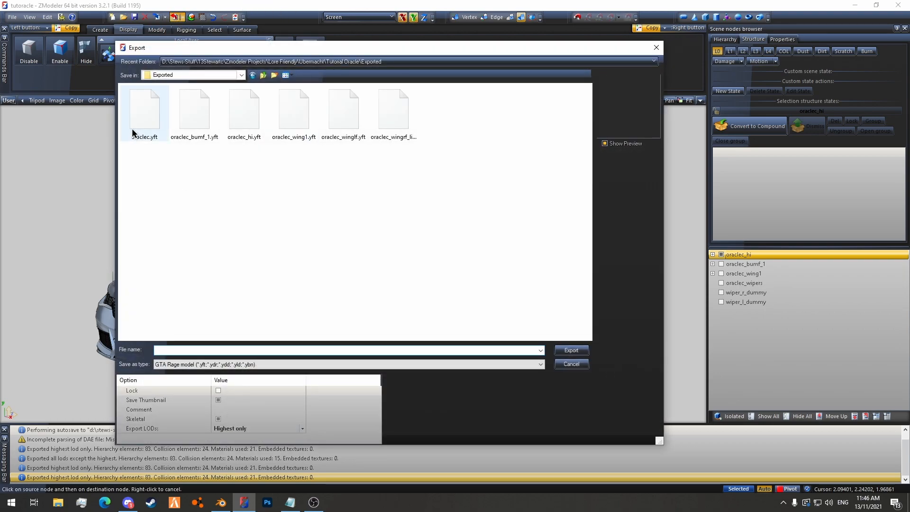
pyautogui.doubleClick(144, 112)
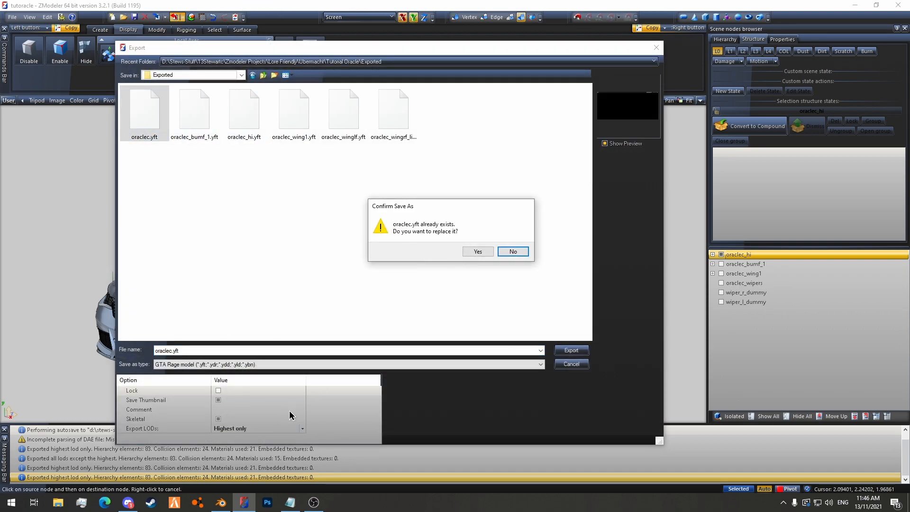
pyautogui.click(513, 251)
pyautogui.click(302, 428)
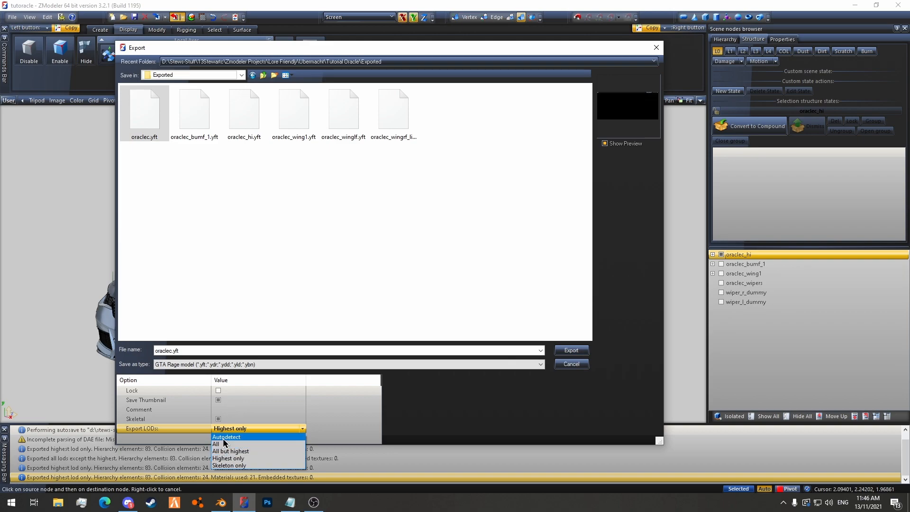
pyautogui.click(218, 439)
pyautogui.doubleClick(146, 126)
pyautogui.click(478, 252)
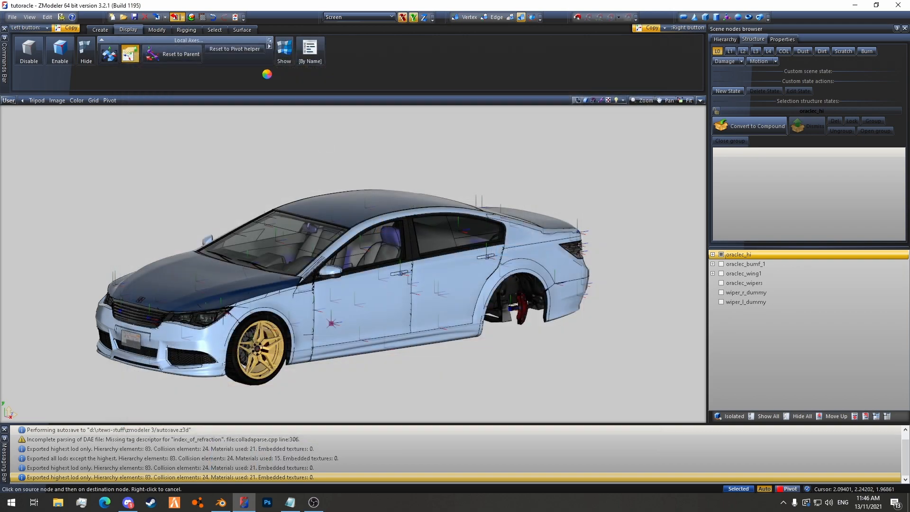
# Export the car again over oraclec_hi.yft, keeping Export LODs on Autodetect.
pyautogui.click(174, 17)
pyautogui.doubleClick(244, 114)
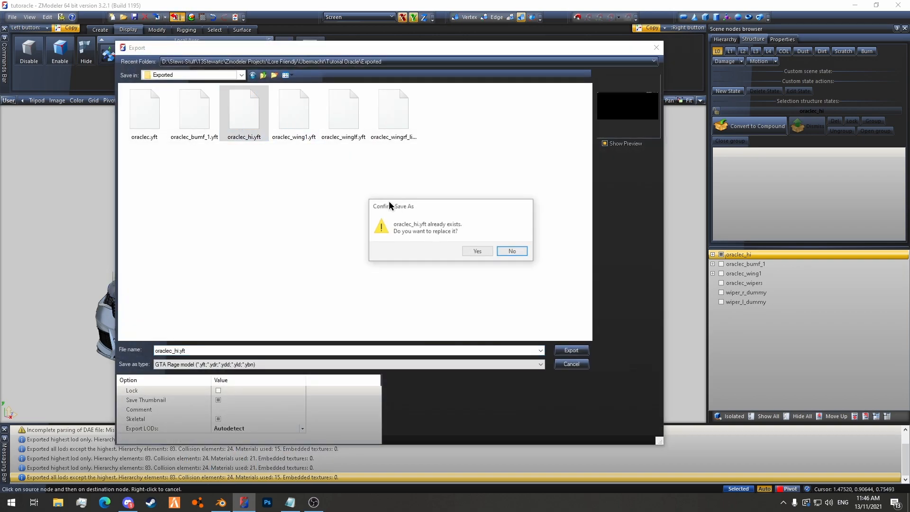
pyautogui.click(472, 254)
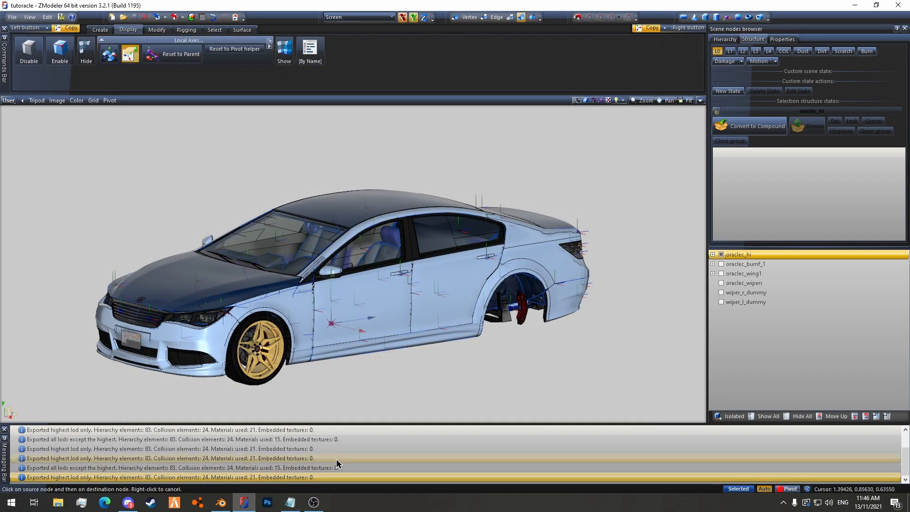
# Launch OpenIV for the Windows version of Grand Theft Auto V and maximize its window.
pyautogui.click(11, 502)
pyautogui.write('open')
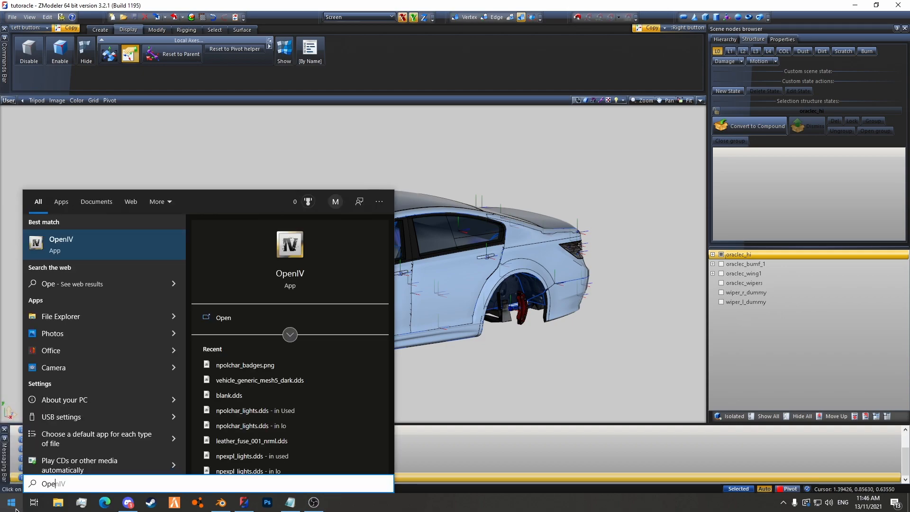
pyautogui.press('Return')
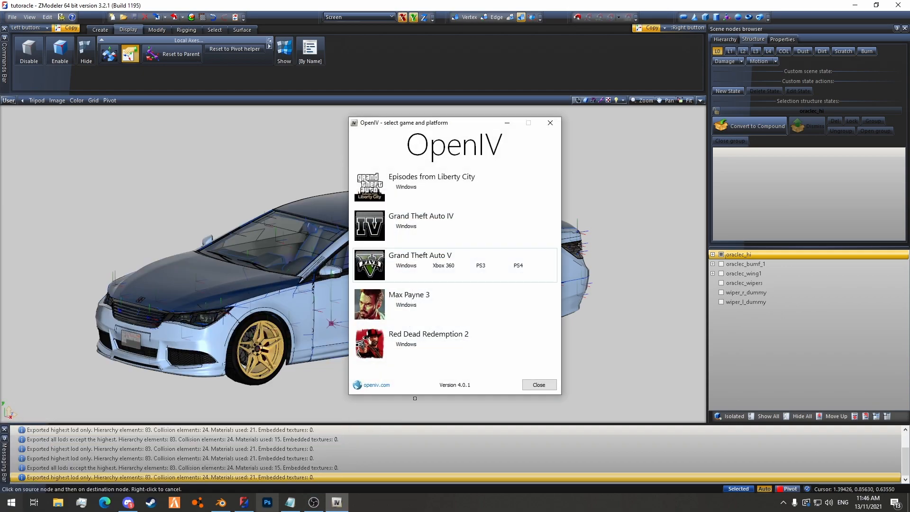
pyautogui.click(407, 265)
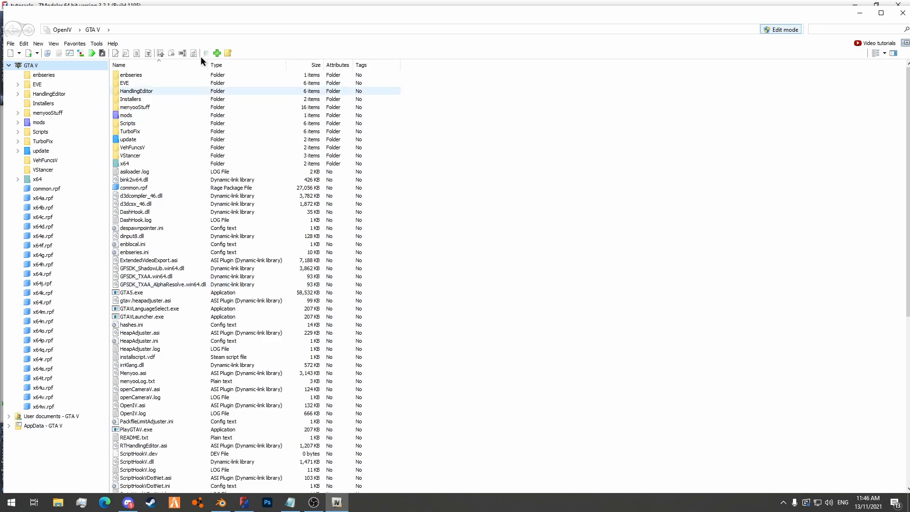
pyautogui.doubleClick(131, 18)
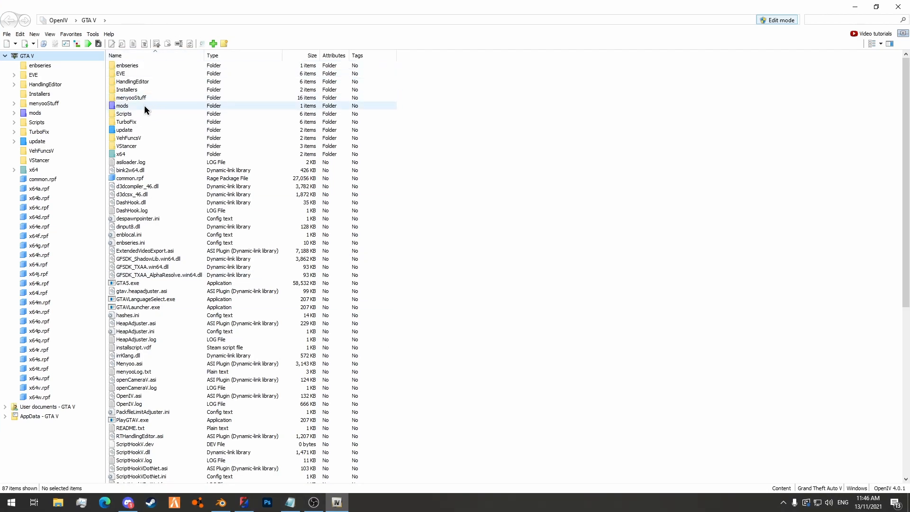
# Go to the mods/update/x64/dlcpacks folder of the GTA V installation.
pyautogui.doubleClick(131, 106)
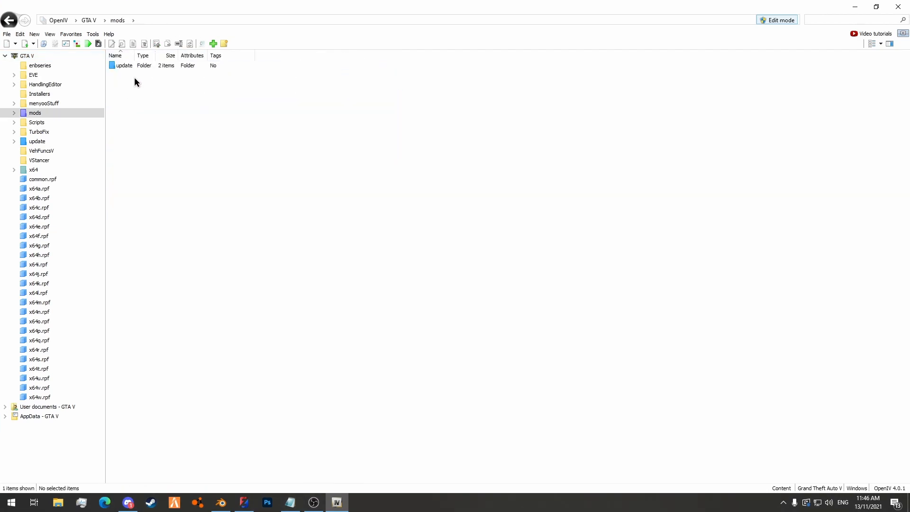
pyautogui.doubleClick(137, 67)
pyautogui.doubleClick(137, 67)
pyautogui.doubleClick(138, 67)
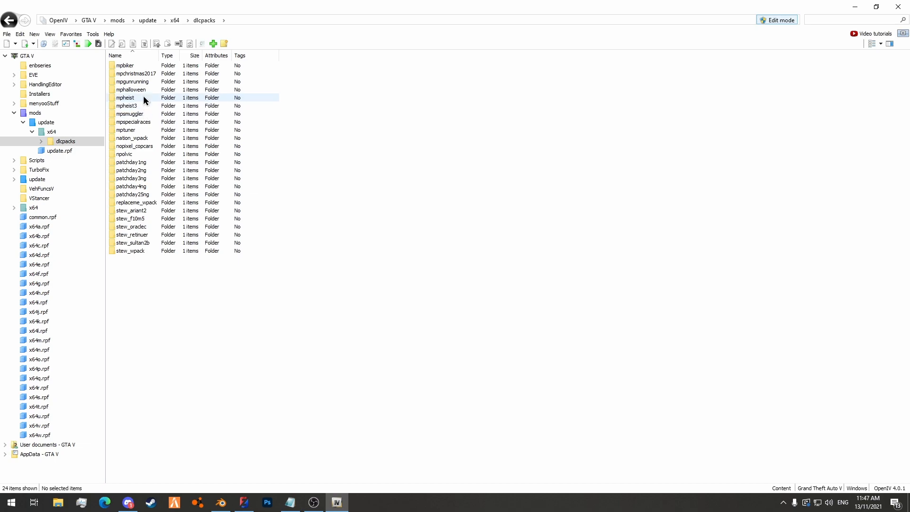
# Open the stew_oraclec pack and go into dlc.rpf/x64/vehicles.rpf.
pyautogui.click(149, 145)
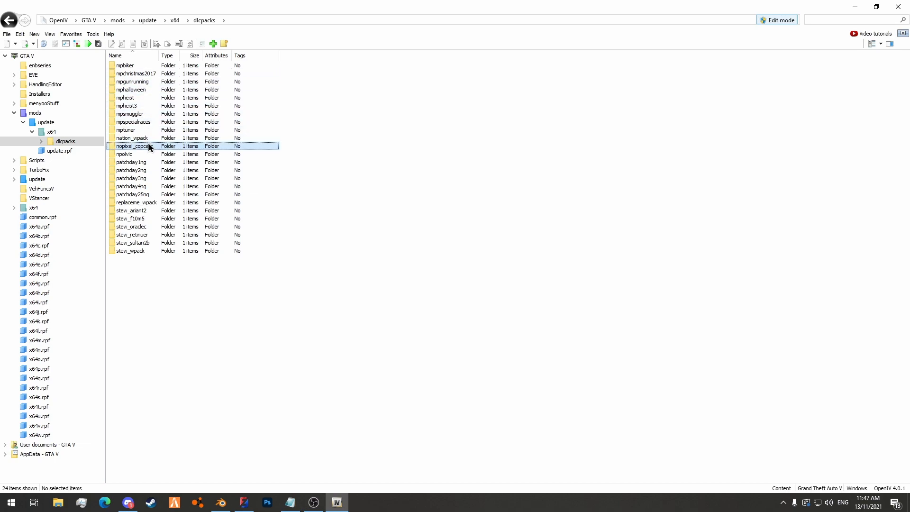
pyautogui.click(149, 226)
pyautogui.doubleClick(149, 225)
pyautogui.doubleClick(141, 66)
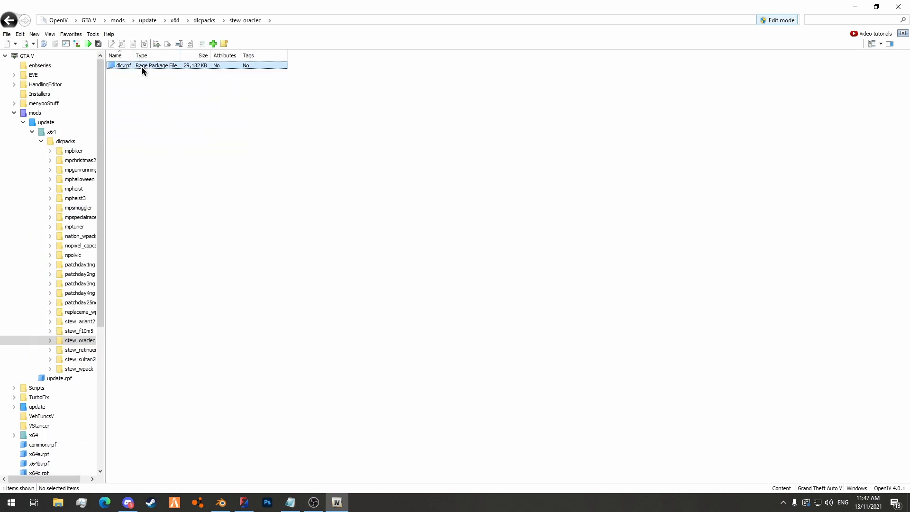
pyautogui.click(143, 75)
pyautogui.doubleClick(144, 76)
pyautogui.doubleClick(131, 91)
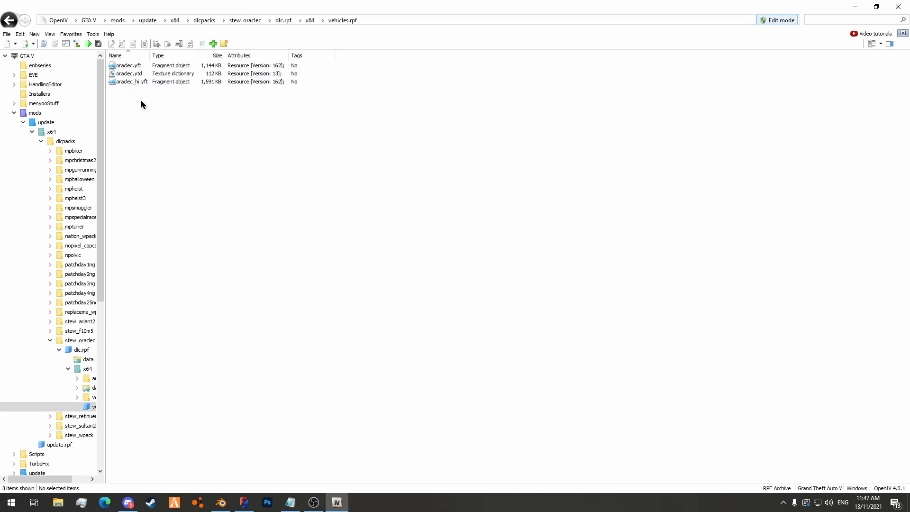
# Switch to File Explorer and open the Lore Friendly/Ubermacht/Tutorial Oracle/Exported project folder.
pyautogui.click(58, 503)
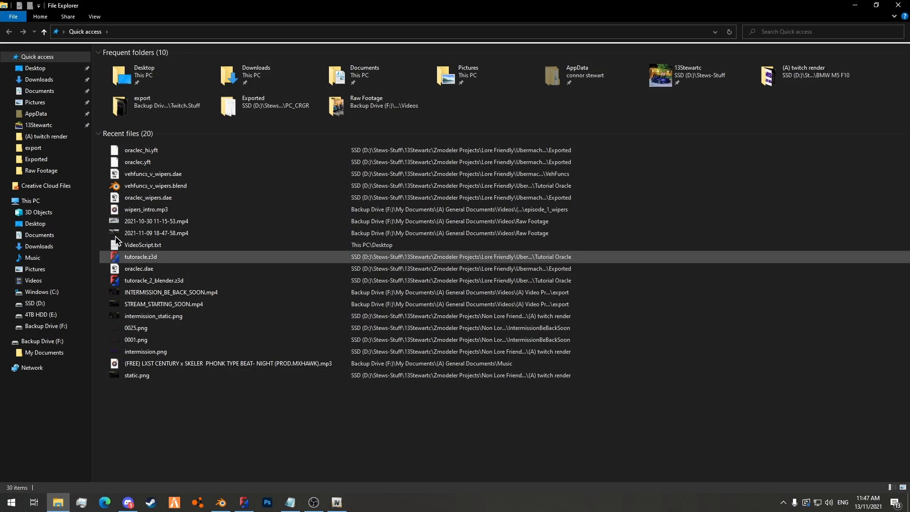
pyautogui.click(40, 162)
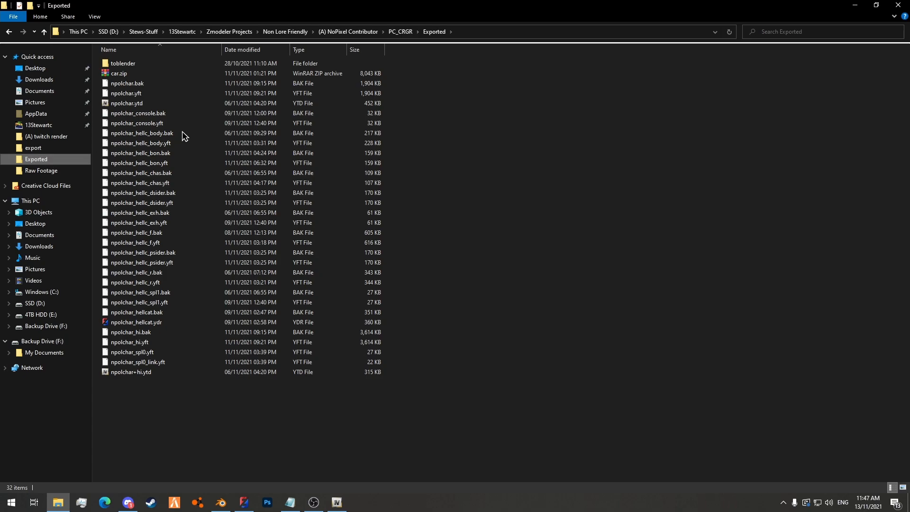
pyautogui.click(232, 32)
pyautogui.doubleClick(135, 64)
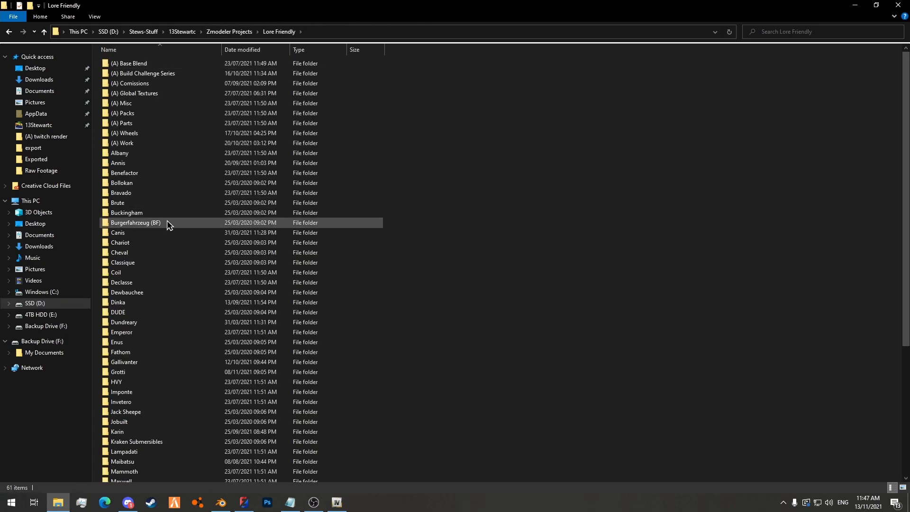
pyautogui.scroll(-6, 169, 227)
pyautogui.doubleClick(133, 422)
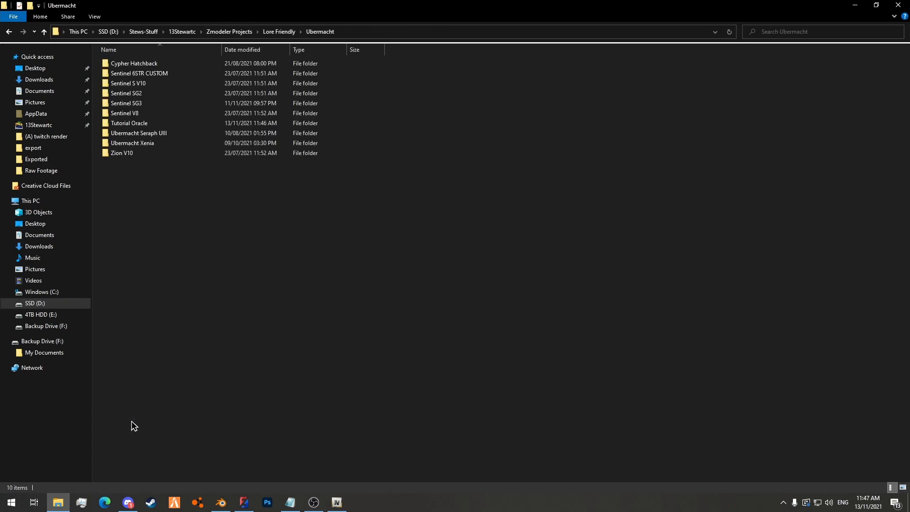
pyautogui.doubleClick(144, 122)
pyautogui.doubleClick(142, 75)
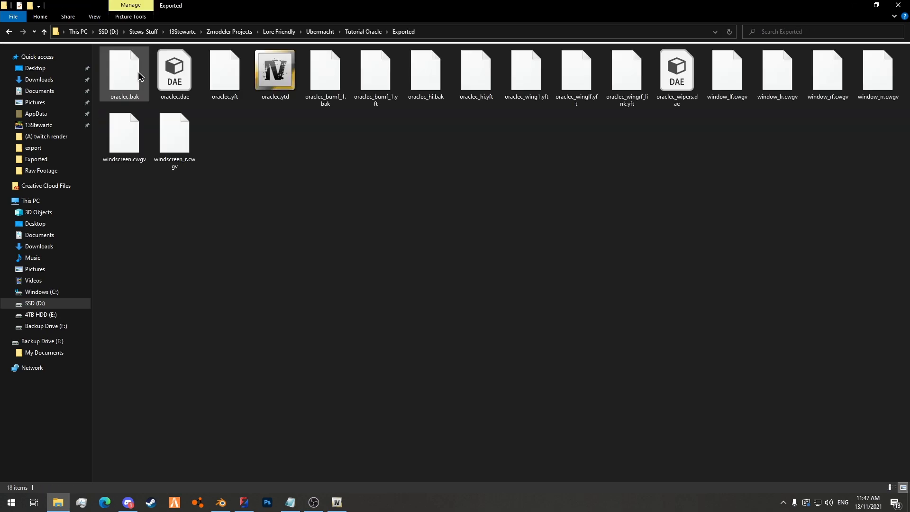
# Add the exported oraclec.yft and oraclec_hi.yft to vehicles.rpf in OpenIV, replacing the existing copies.
pyautogui.click(237, 84)
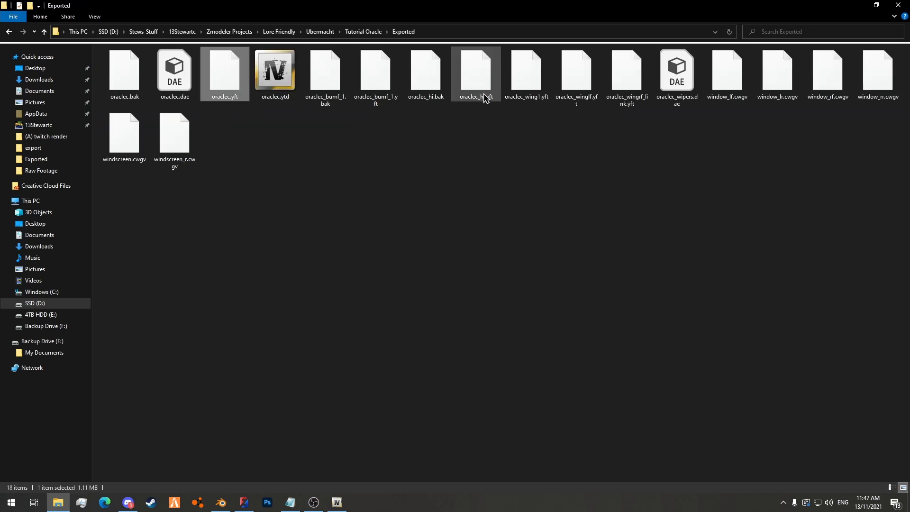
pyautogui.keyDown('ctrl'); pyautogui.click(476, 75); pyautogui.keyUp('ctrl')
pyautogui.moveTo(476, 76); pyautogui.dragTo(152, 67)
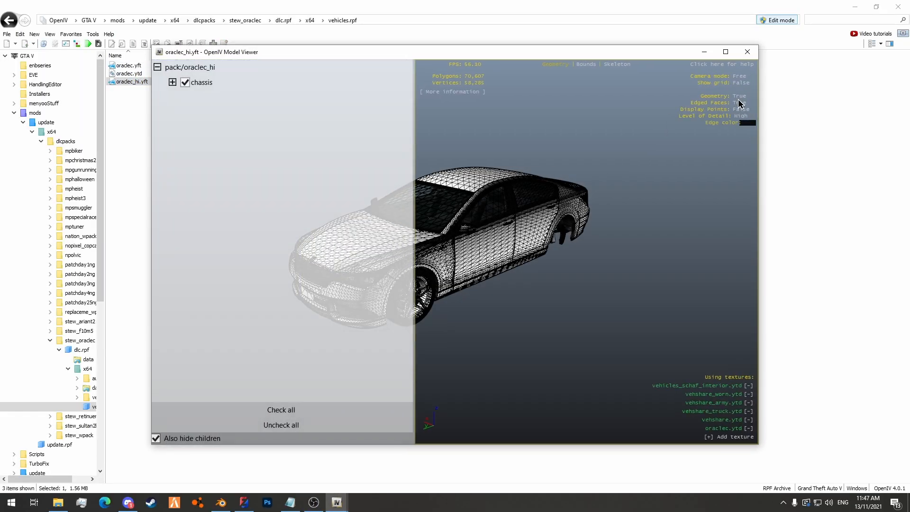
# Inspect the oraclec_hi.yft model with edged faces off, checking the chassis part list and windscreen wipers, and close the viewer.
pyautogui.click(742, 105)
pyautogui.click(175, 83)
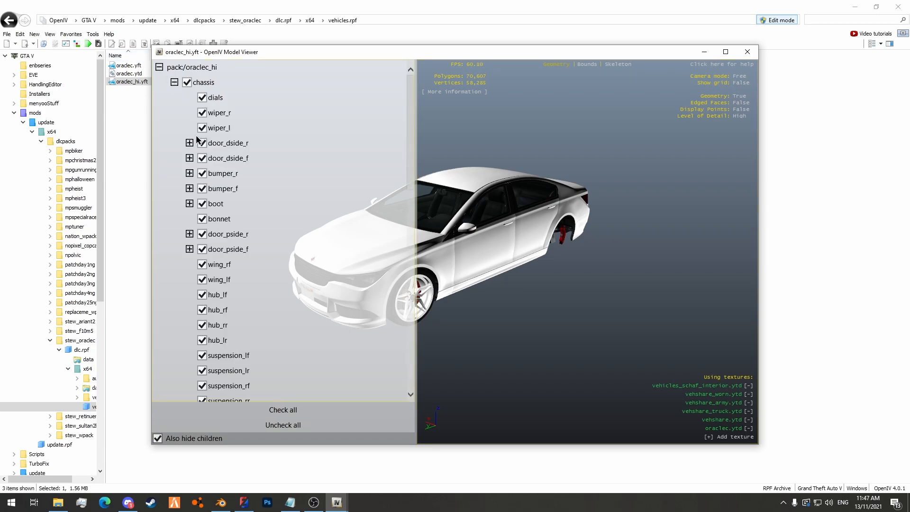
pyautogui.scroll(10, 542, 189)
pyautogui.moveTo(545, 204); pyautogui.dragTo(477, 260)
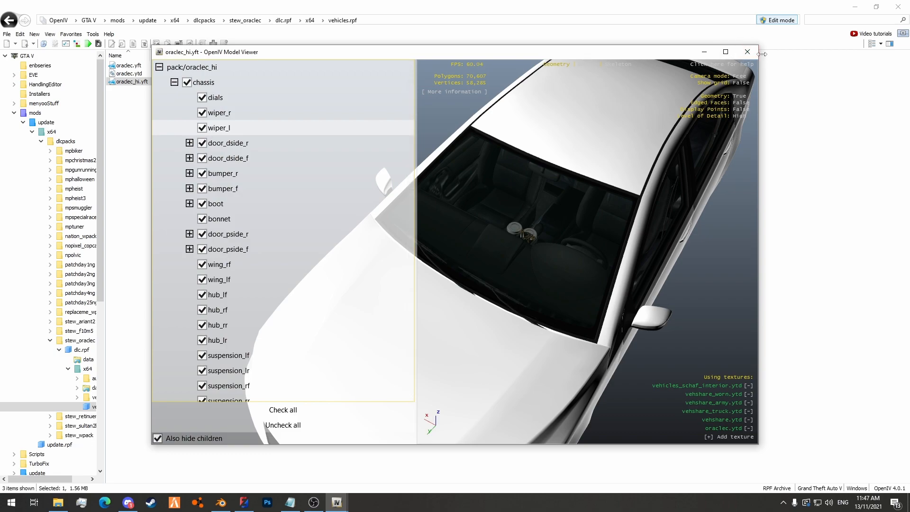
pyautogui.click(747, 53)
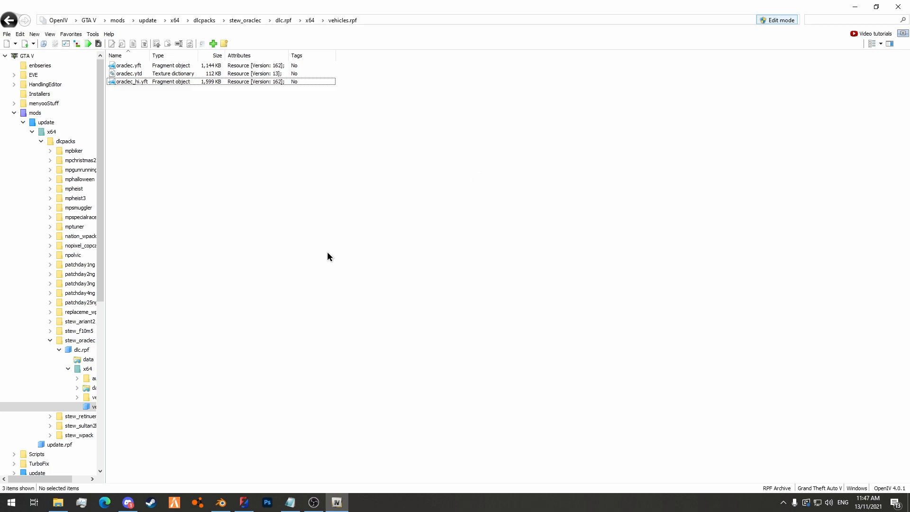
# In File Explorer, go to D:/SteamLibrary/steamapps/common/Grand Theft Auto V and select the VehFuncsV folder.
pyautogui.click(57, 502)
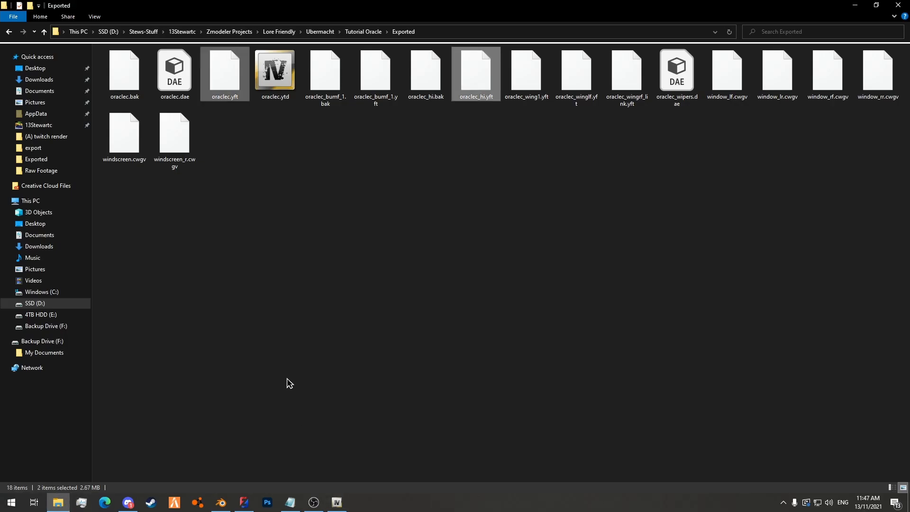
pyautogui.click(56, 303)
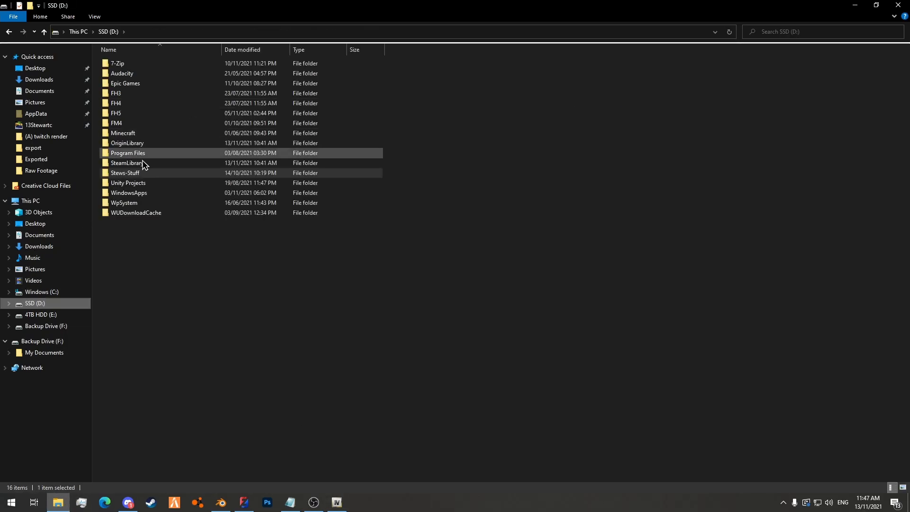
pyautogui.doubleClick(127, 163)
pyautogui.doubleClick(135, 64)
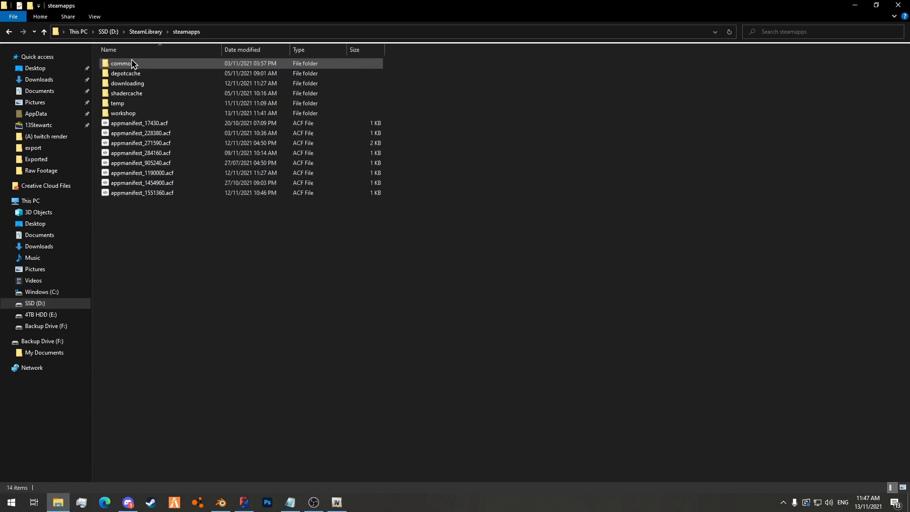
pyautogui.doubleClick(136, 69)
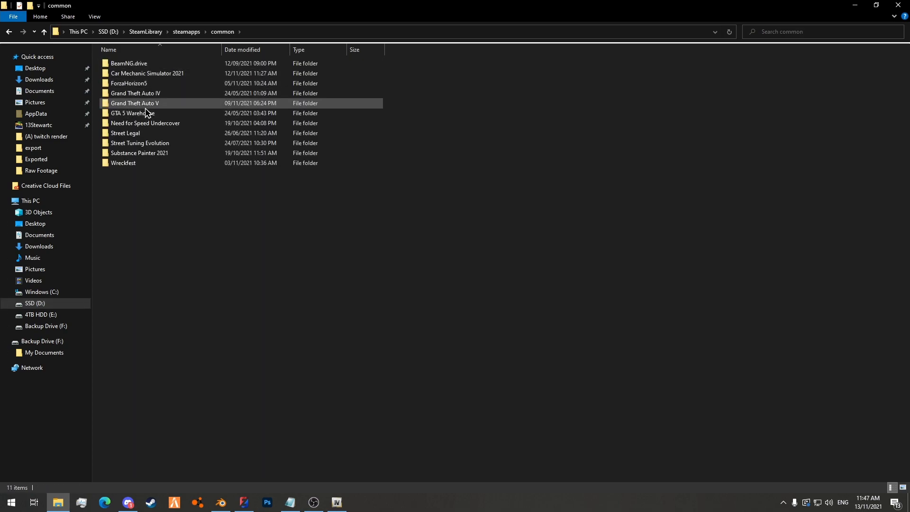
pyautogui.doubleClick(147, 105)
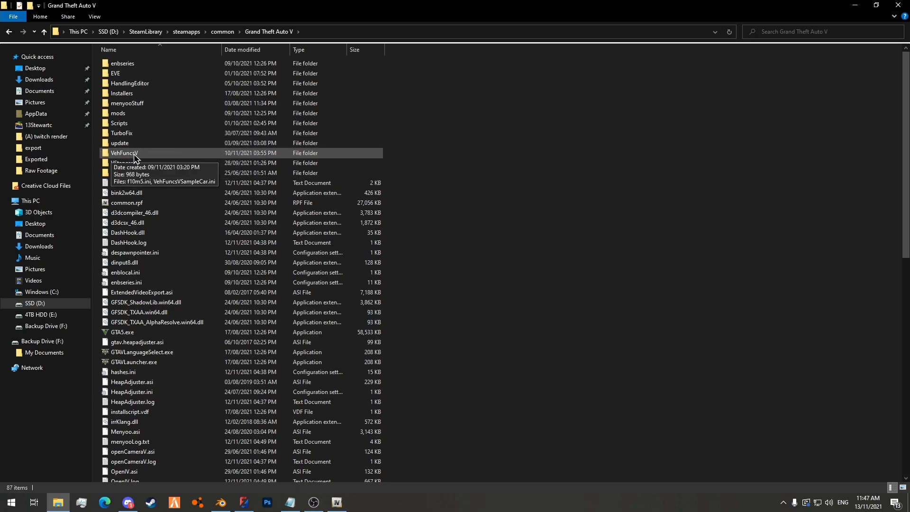
pyautogui.click(116, 153)
# Switch to Edge and reach the VehFuncs V script page through the 2012 BMW M5 F10 mod page on GTA5-Mods.com.
pyautogui.click(105, 502)
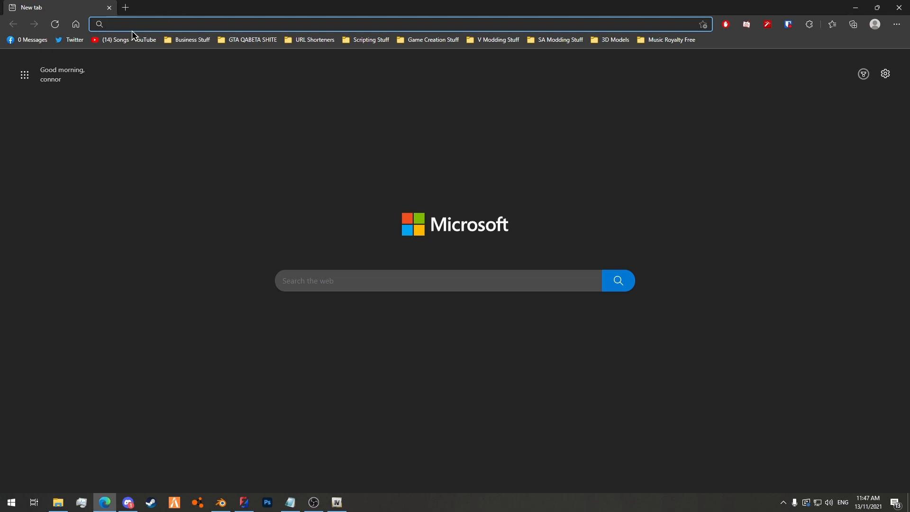
pyautogui.write('gta')
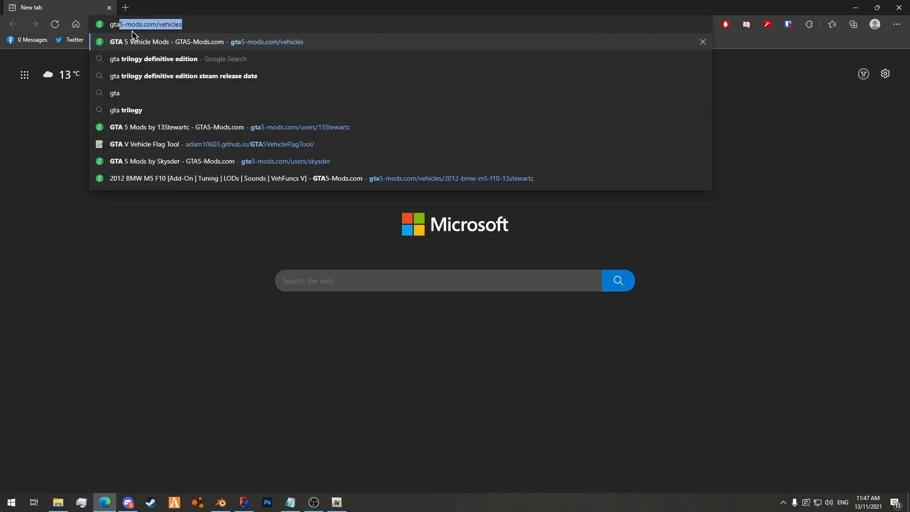
pyautogui.click(292, 179)
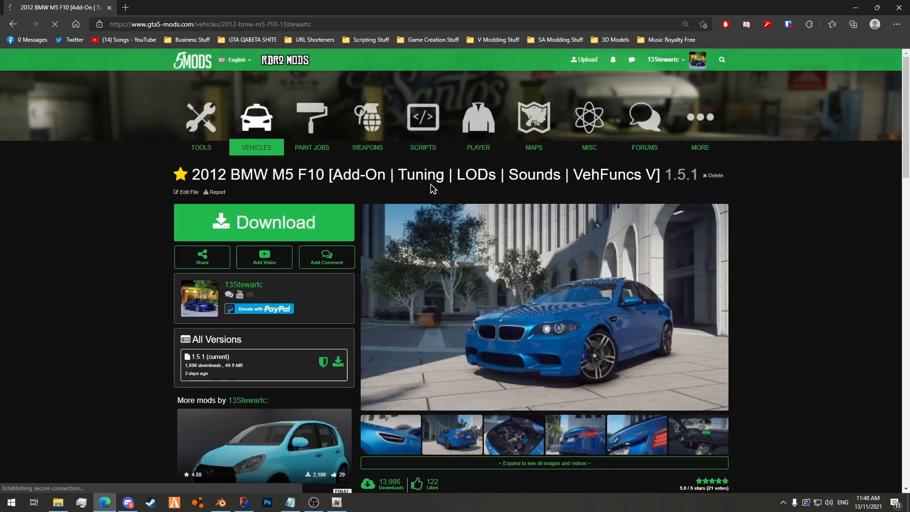
pyautogui.scroll(-3, 576, 356)
pyautogui.scroll(-2, 577, 357)
pyautogui.click(490, 305)
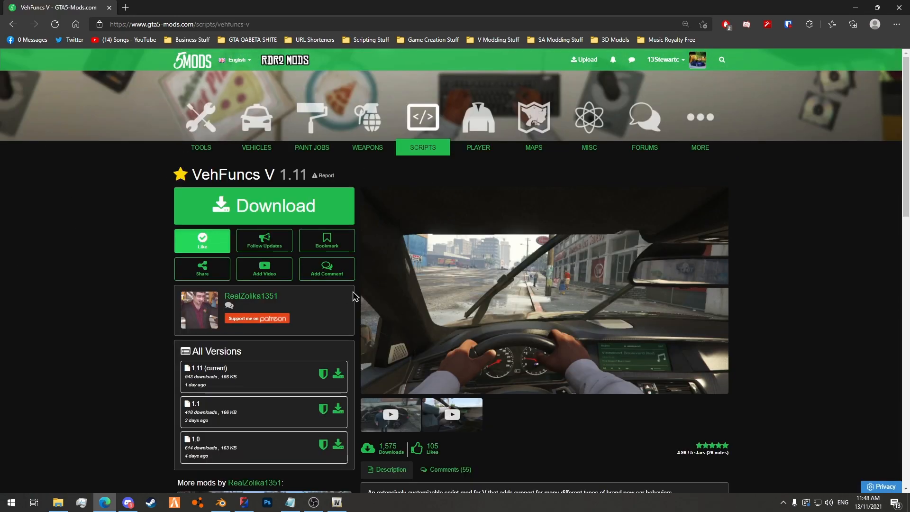
# Review the VehFuncs V description, download version 1.11 and open the downloaded archive in WinRAR.
pyautogui.scroll(-7, 499, 298)
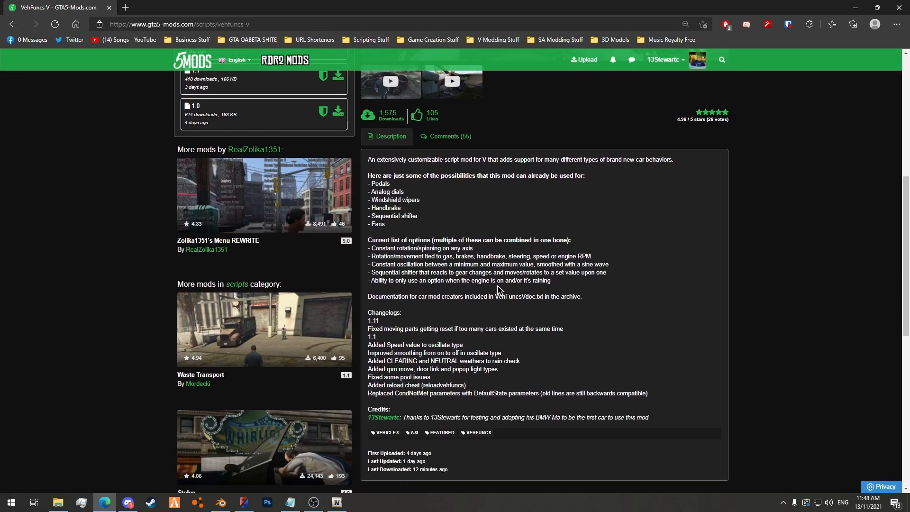
pyautogui.scroll(4, 498, 288)
pyautogui.scroll(3, 596, 394)
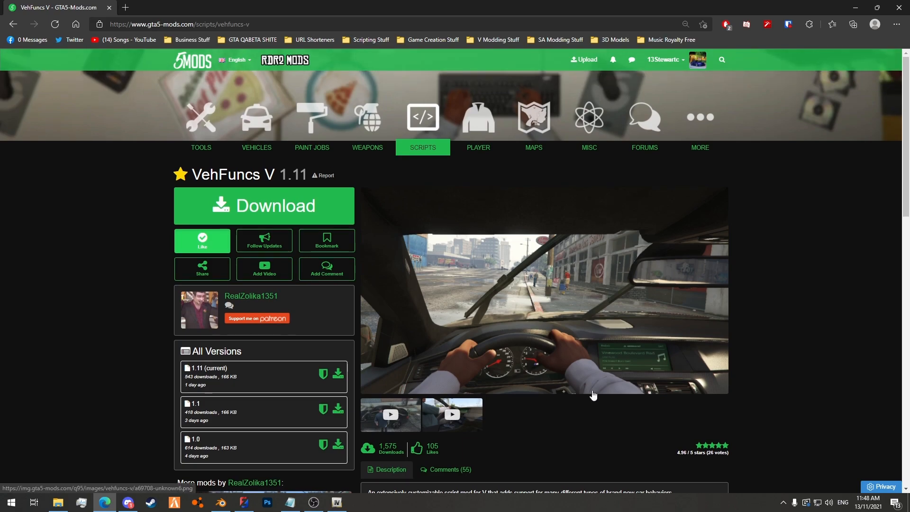
pyautogui.click(338, 374)
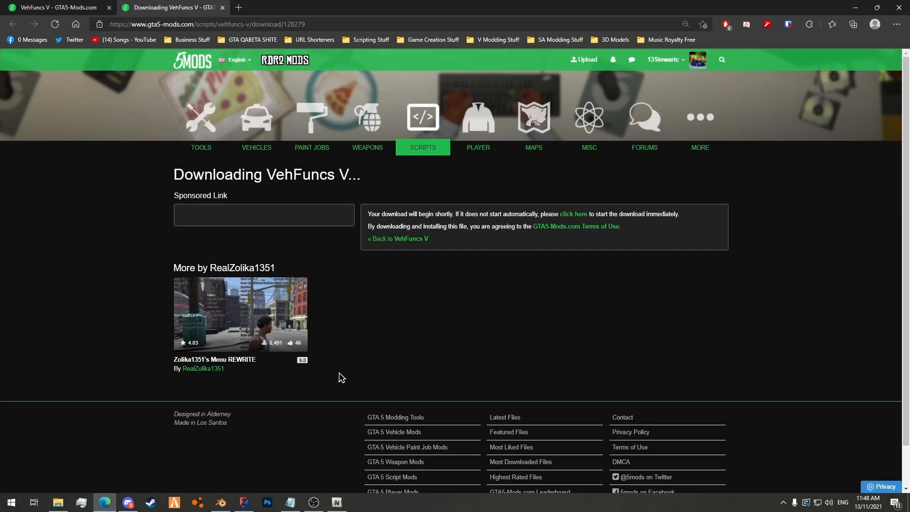
pyautogui.click(775, 76)
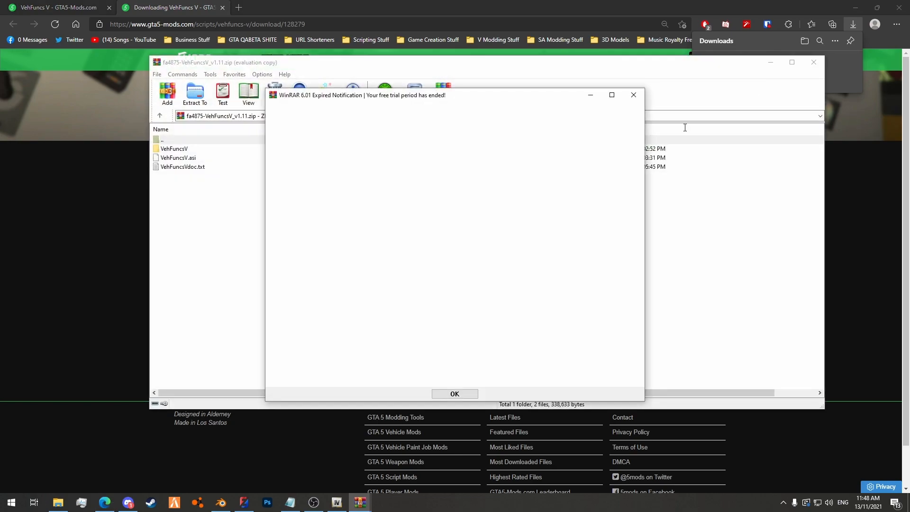
pyautogui.click(633, 96)
# Extract the VehFuncsV folder, VehFuncsV.asi and VehFuncsVdoc.txt into the Grand Theft Auto V folder, replacing the existing files.
pyautogui.moveTo(180, 150); pyautogui.dragTo(212, 187)
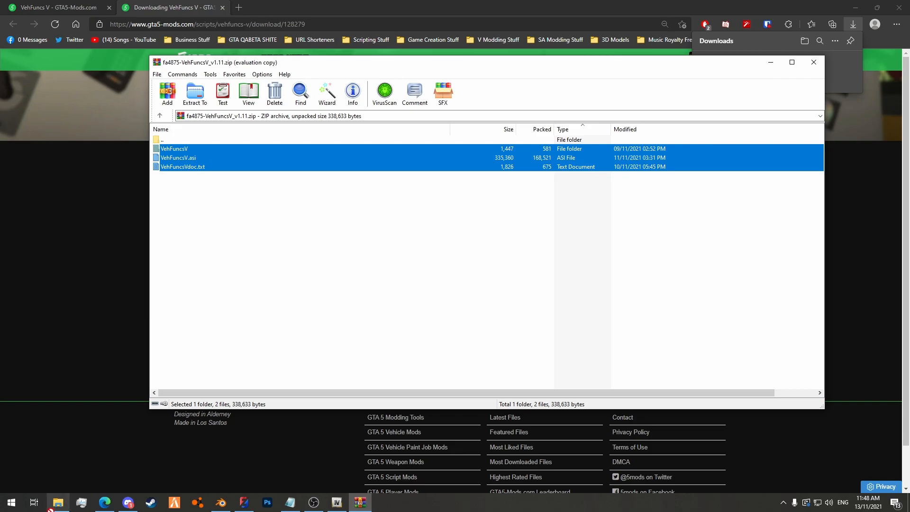
pyautogui.moveTo(58, 503); pyautogui.dragTo(558, 254)
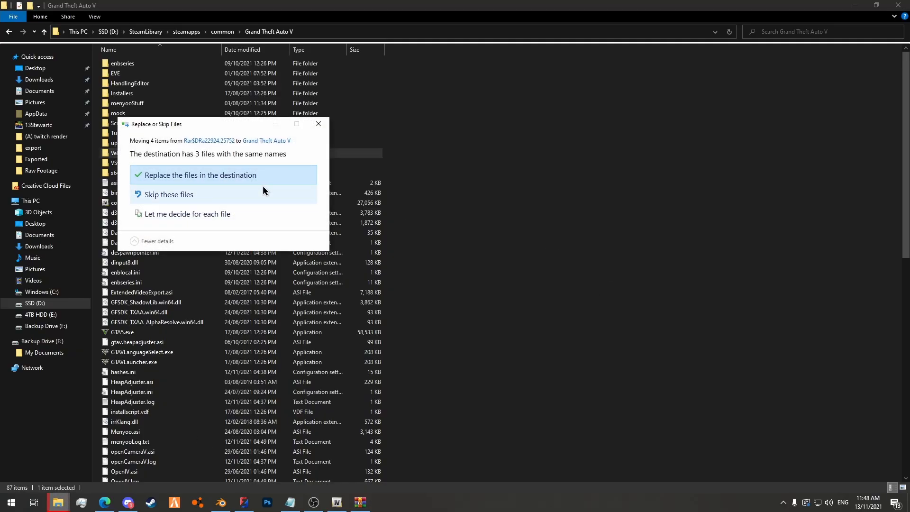
pyautogui.click(240, 173)
pyautogui.scroll(-15, 583, 281)
pyautogui.scroll(15, 575, 278)
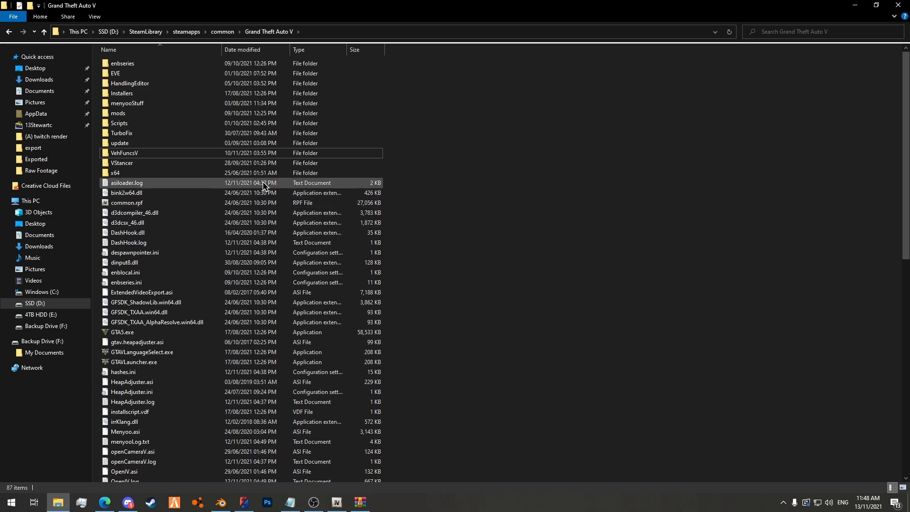
# Duplicate VehFuncsVSampleCar.ini inside the game's VehFuncsV folder.
pyautogui.doubleClick(124, 153)
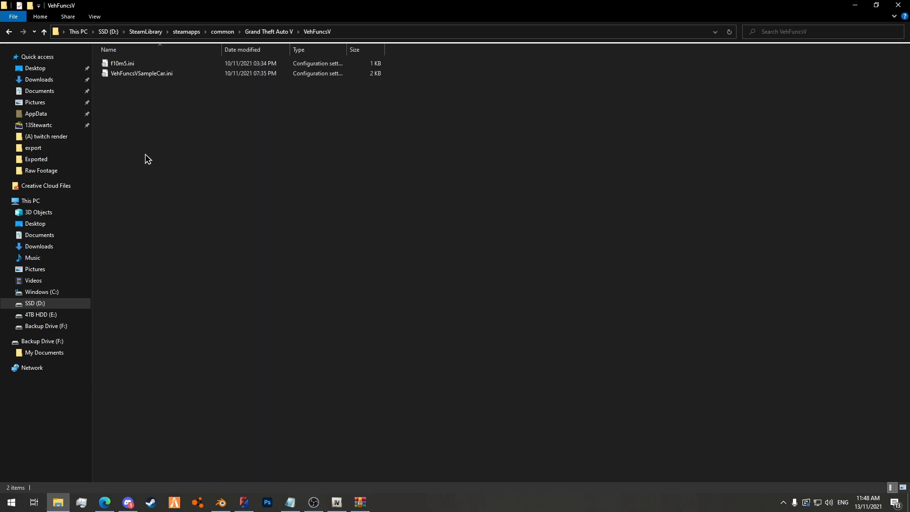
pyautogui.rightClick(123, 76)
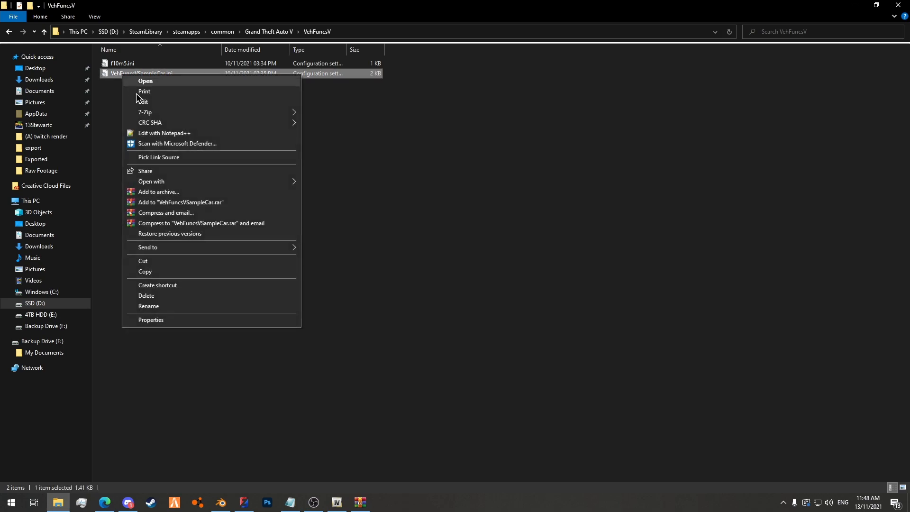
pyautogui.click(166, 273)
pyautogui.rightClick(152, 171)
pyautogui.click(180, 238)
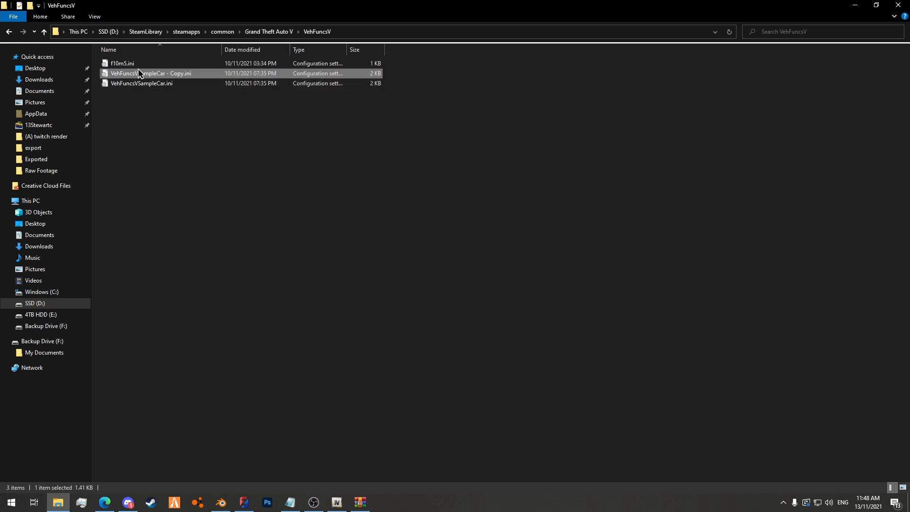
# Rename the copied sample configuration file as oraclec.ini.
pyautogui.rightClick(139, 73)
pyautogui.click(175, 305)
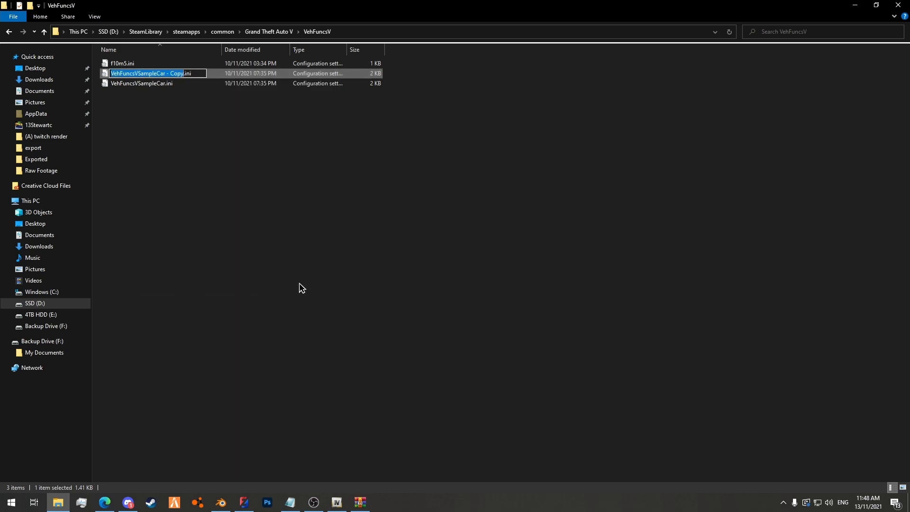
pyautogui.press('BackSpace')
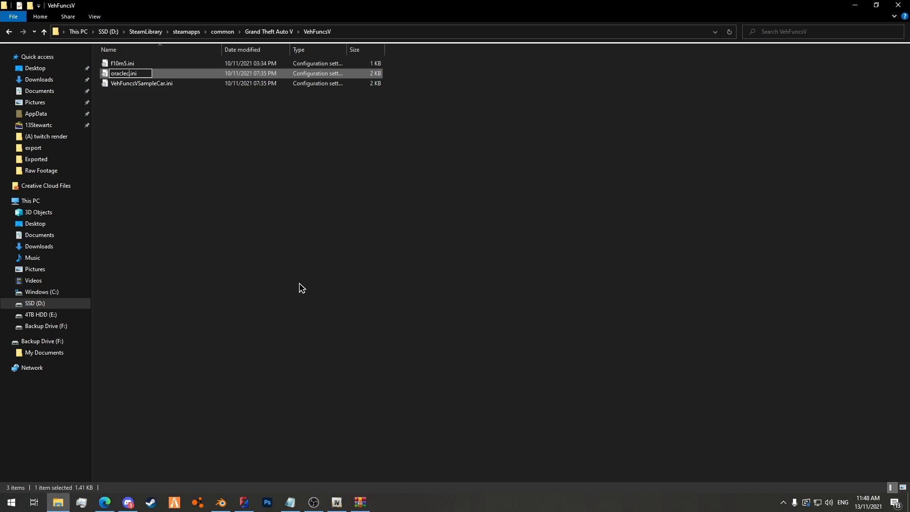
pyautogui.press('Return')
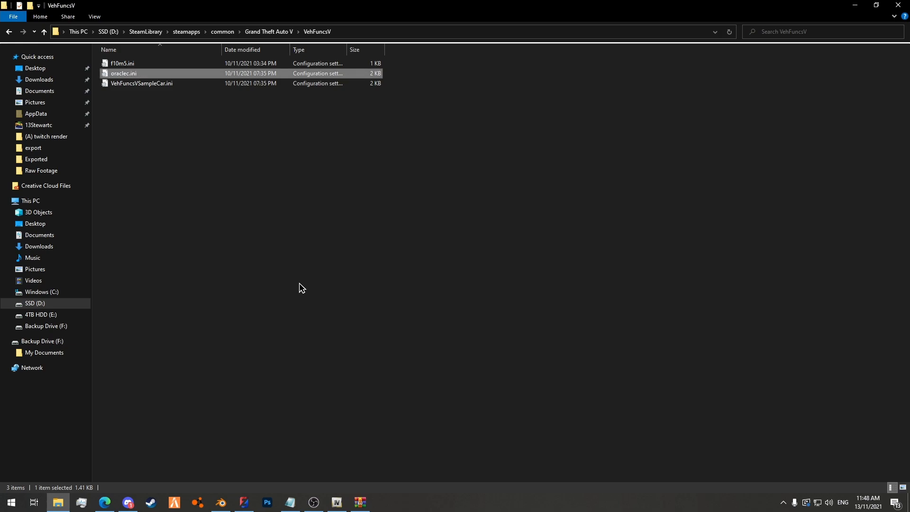
# Open oraclec.ini in Notepad++ for editing, answering the update prompt.
pyautogui.rightClick(149, 77)
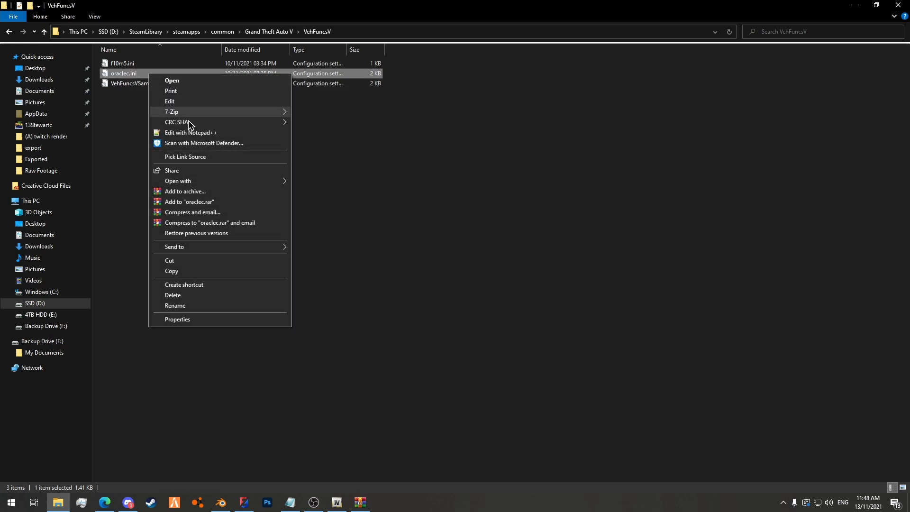
pyautogui.click(188, 133)
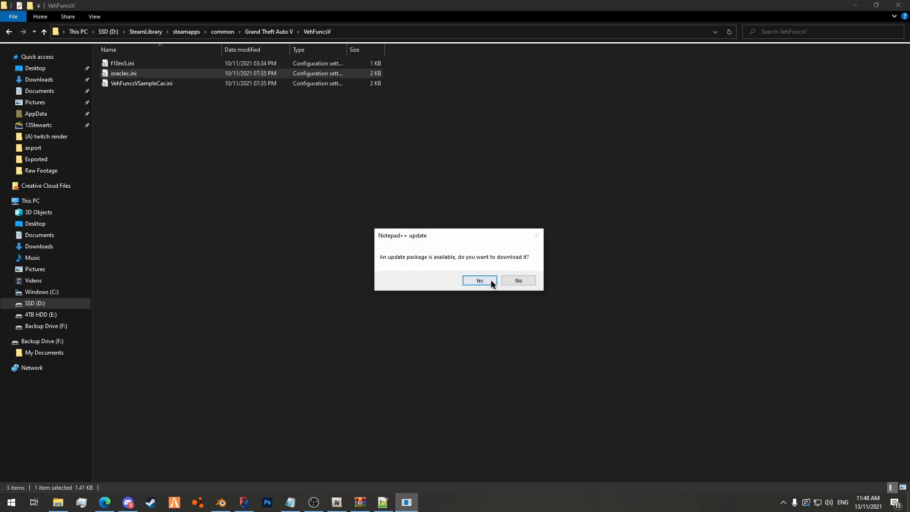
pyautogui.click(495, 280)
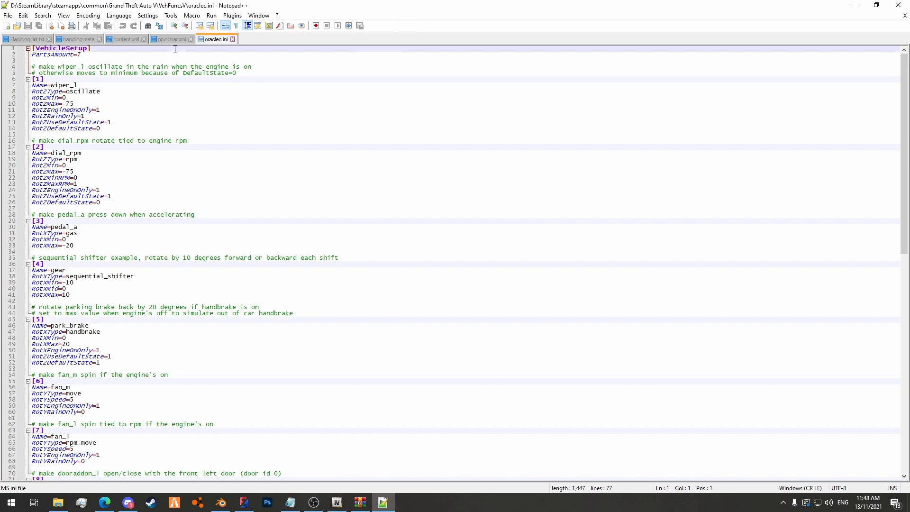
# Delete everything after the wiper_l section in oraclec.ini, from the dial_rpm comment to the end of the file, and save.
pyautogui.scroll(-7, 154, 103)
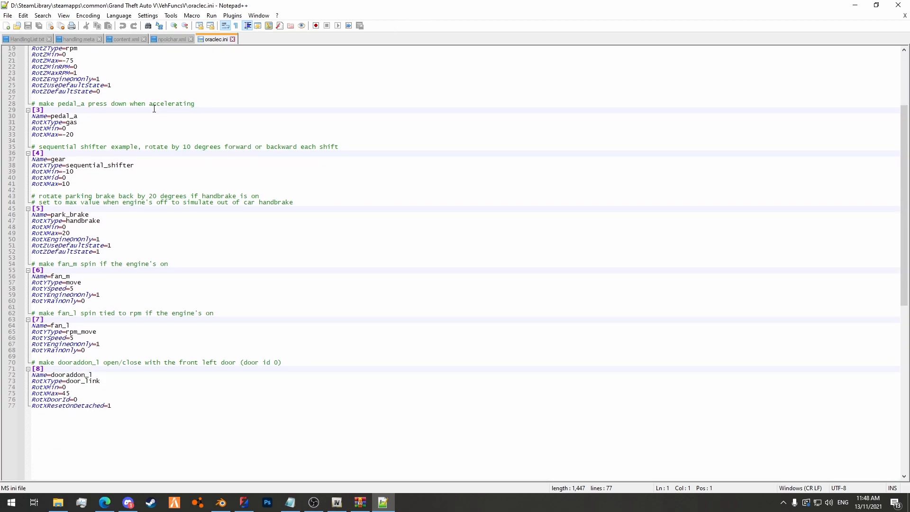
pyautogui.click(136, 389)
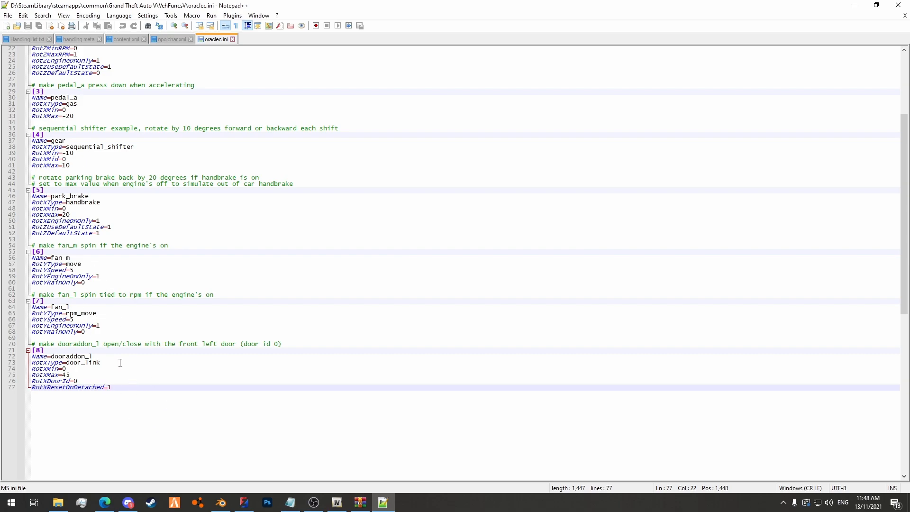
pyautogui.scroll(7, 198, 319)
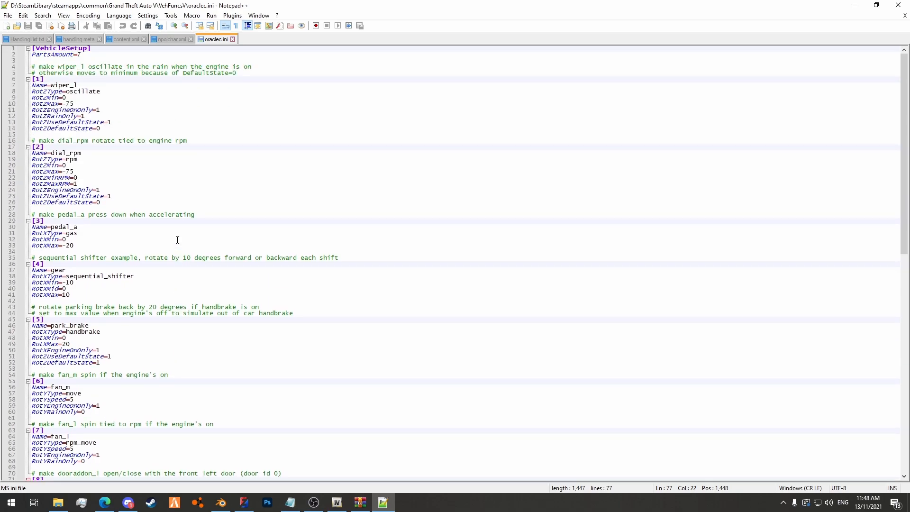
pyautogui.scroll(-7, 178, 244)
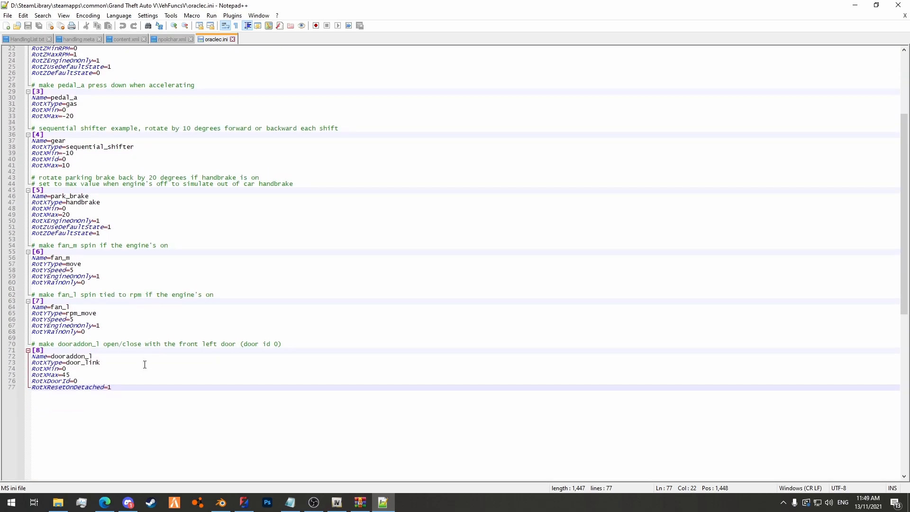
pyautogui.moveTo(130, 396); pyautogui.dragTo(24, 139)
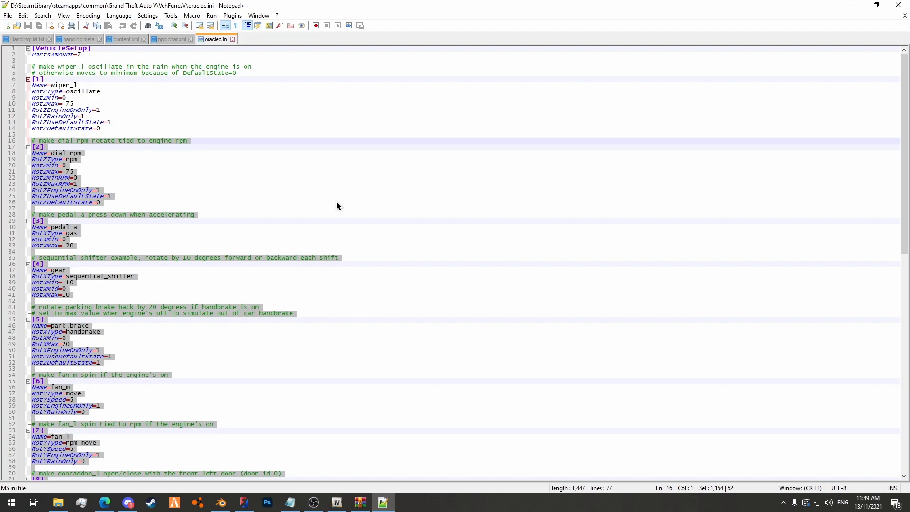
pyautogui.press('BackSpace')
pyautogui.press('BackSpace')
pyautogui.press('BackSpace')
pyautogui.hotkey('ctrl', 's')
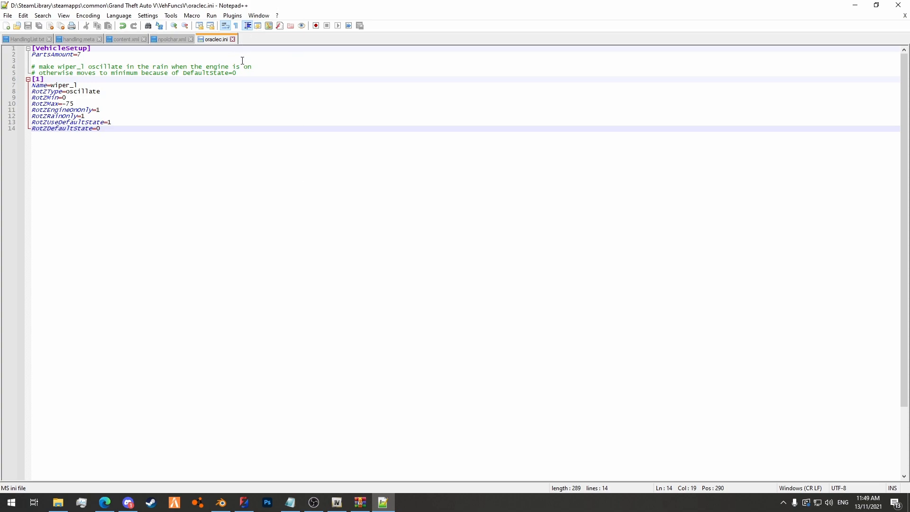
# Delete the two comment lines above section [1] in oraclec.ini.
pyautogui.moveTo(243, 70); pyautogui.dragTo(15, 66)
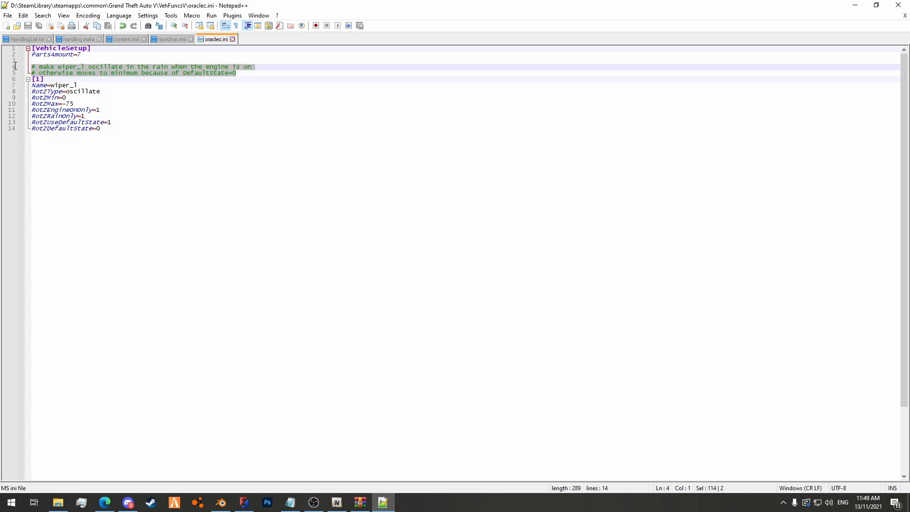
pyautogui.press('Delete')
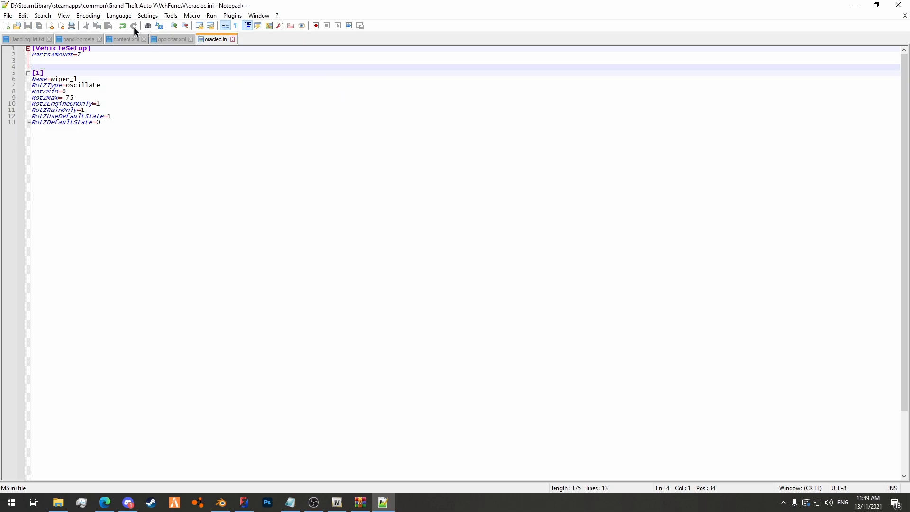
pyautogui.doubleClick(80, 55)
# Duplicate the whole wiper_l section below the original in oraclec.ini.
pyautogui.click(107, 122)
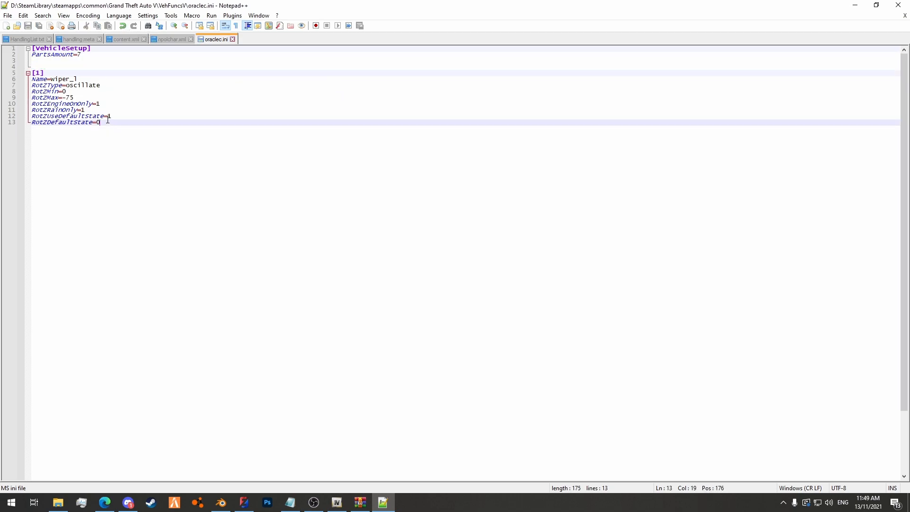
pyautogui.moveTo(100, 123); pyautogui.dragTo(31, 72)
pyautogui.click(109, 122)
pyautogui.press('Return')
pyautogui.hotkey('ctrl', 'v')
# Number the copied section [2], set its Name to wiper_r, and save the file.
pyautogui.click(41, 134)
pyautogui.press('BackSpace')
pyautogui.write('2')
pyautogui.click(79, 138)
pyautogui.hotkey('ctrl', 's')
pyautogui.press('BackSpace')
pyautogui.write('r')
pyautogui.hotkey('ctrl', 's')
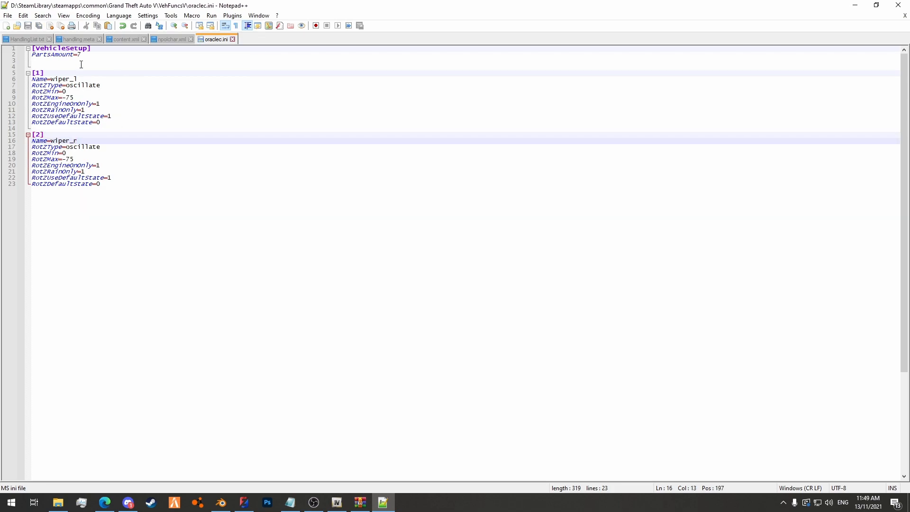
# Set PartsAmount to 2 in the VehicleSetup section and save oraclec.ini.
pyautogui.click(82, 55)
pyautogui.press('BackSpace')
pyautogui.write('2')
pyautogui.hotkey('ctrl', 's')
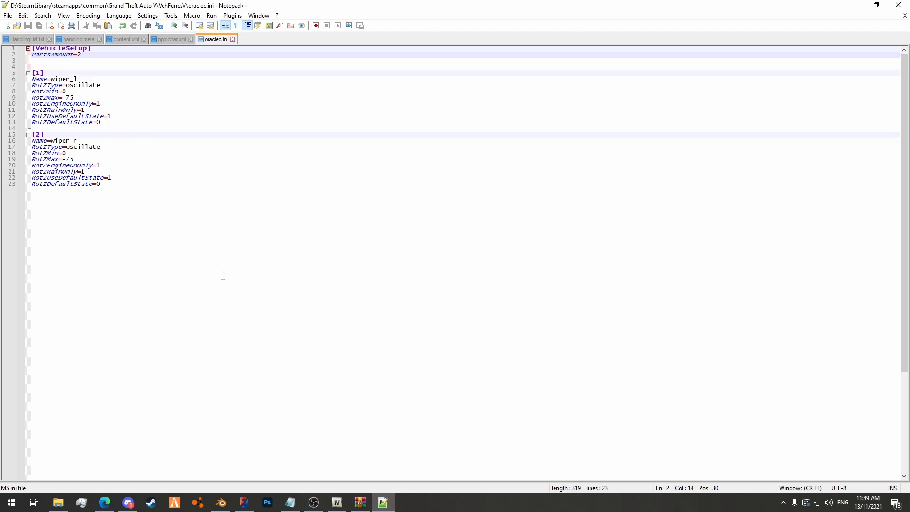
# Review the wiper_l settings line by line, from the name and rotation type to the rotation limits, engine, rain and default-state options.
pyautogui.doubleClick(59, 80)
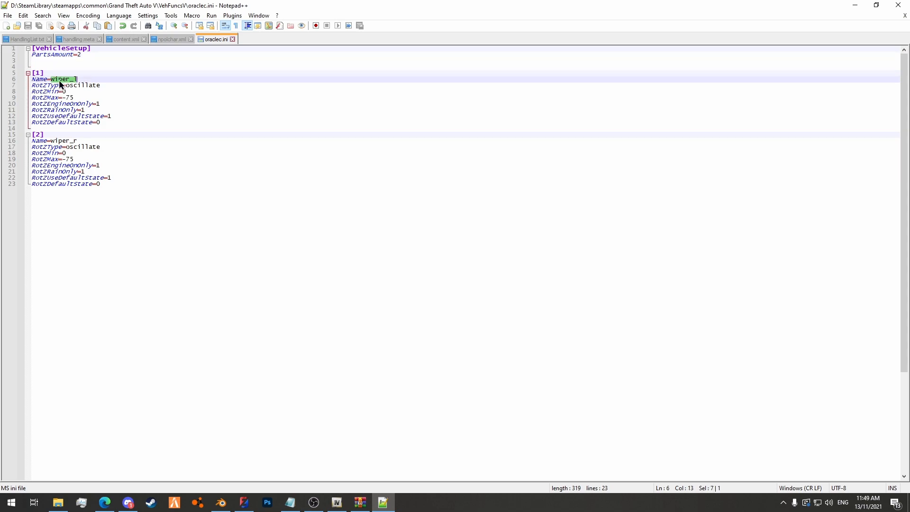
pyautogui.doubleClick(92, 87)
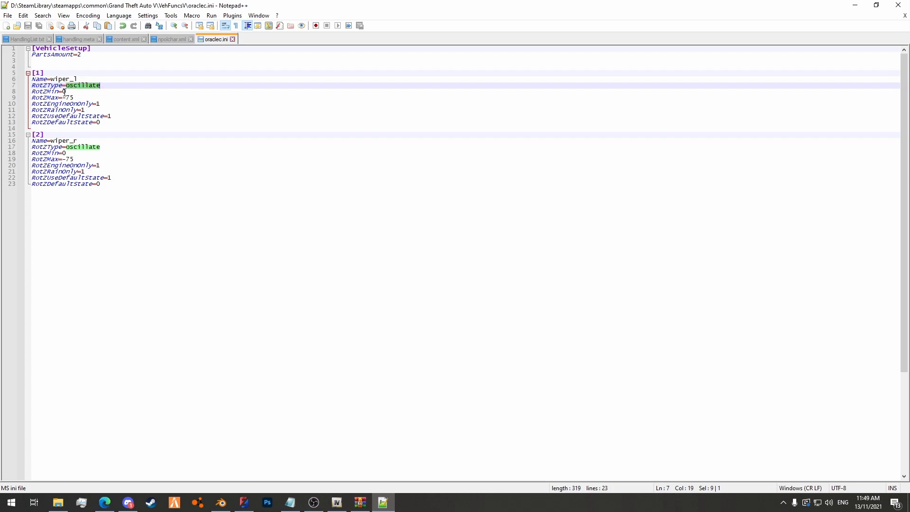
pyautogui.click(63, 92)
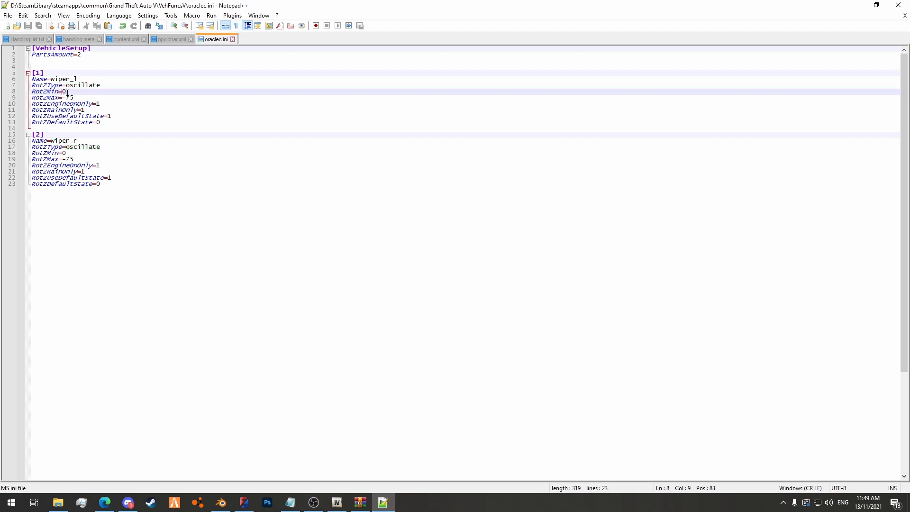
pyautogui.click(70, 98)
pyautogui.click(77, 97)
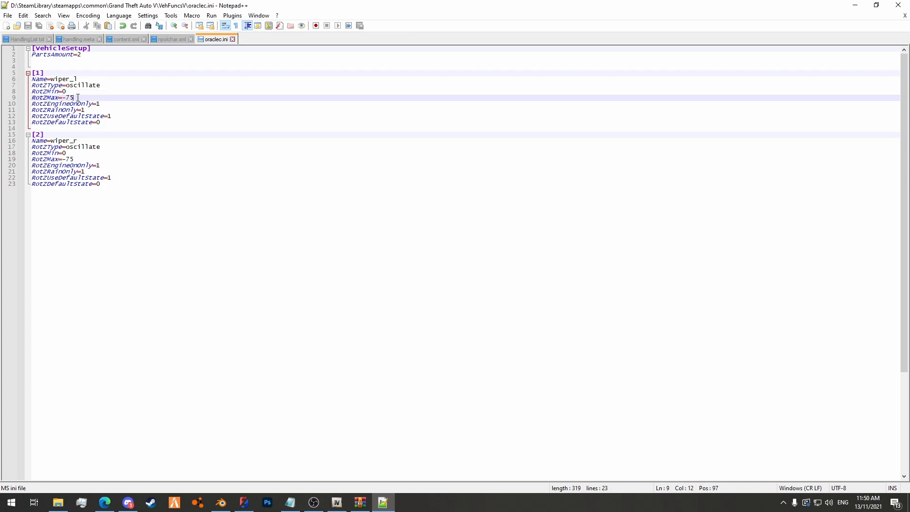
pyautogui.doubleClick(69, 104)
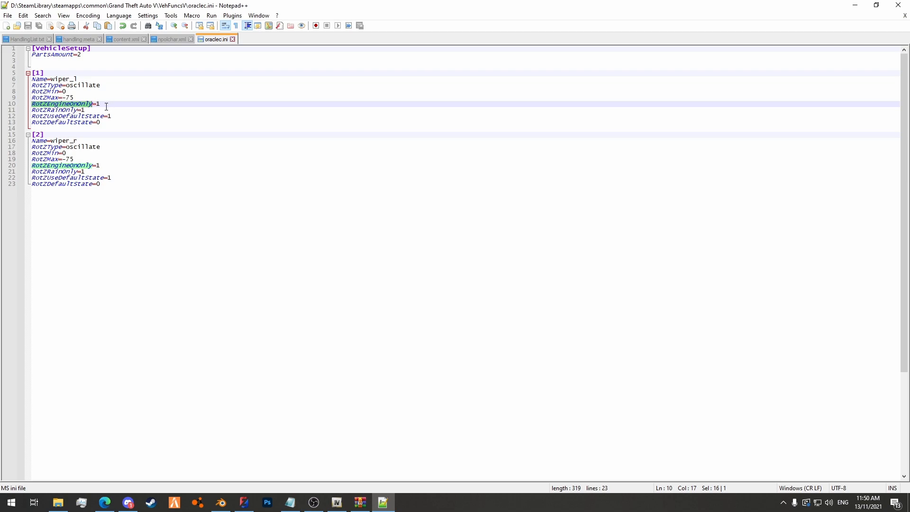
pyautogui.doubleClick(68, 110)
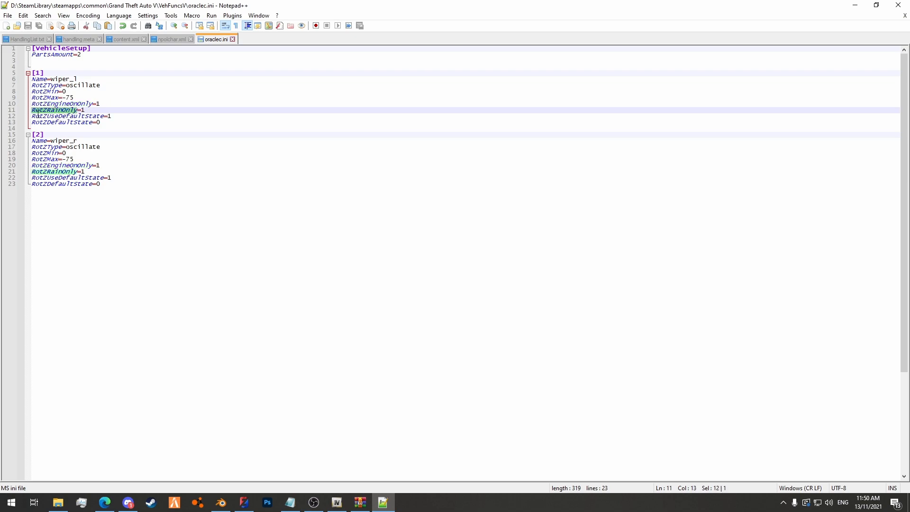
pyautogui.doubleClick(65, 116)
pyautogui.doubleClick(61, 110)
pyautogui.doubleClick(46, 116)
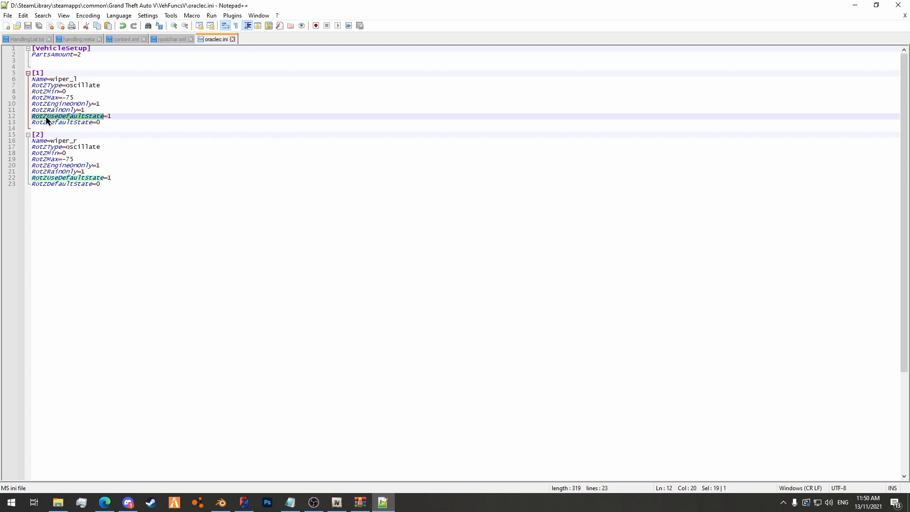
pyautogui.doubleClick(110, 116)
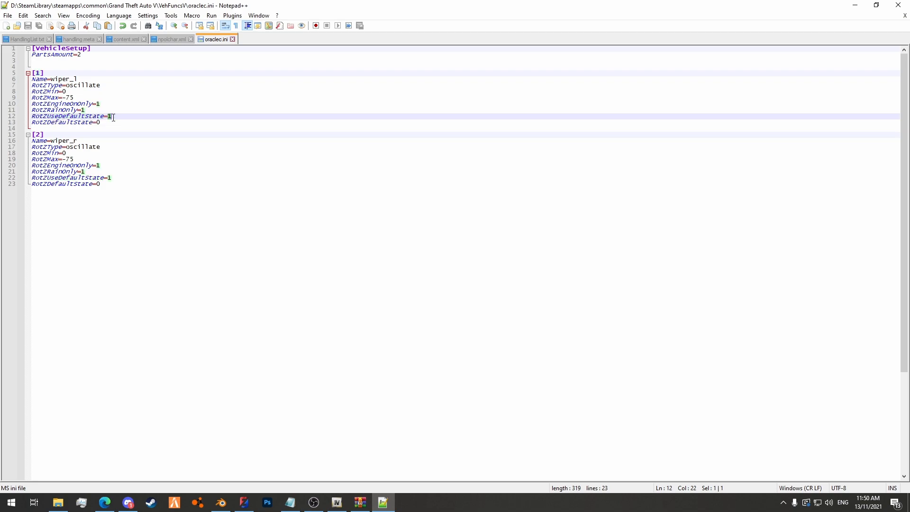
pyautogui.press('Down')
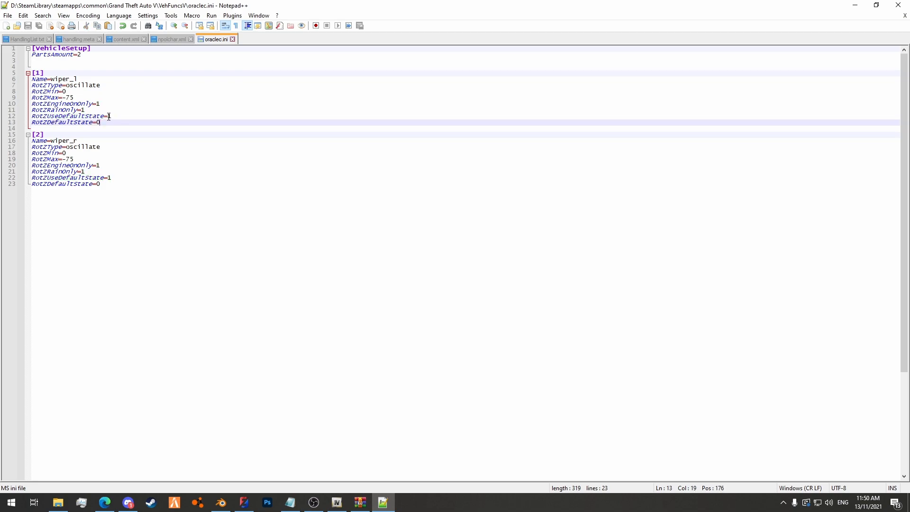
pyautogui.press('Up')
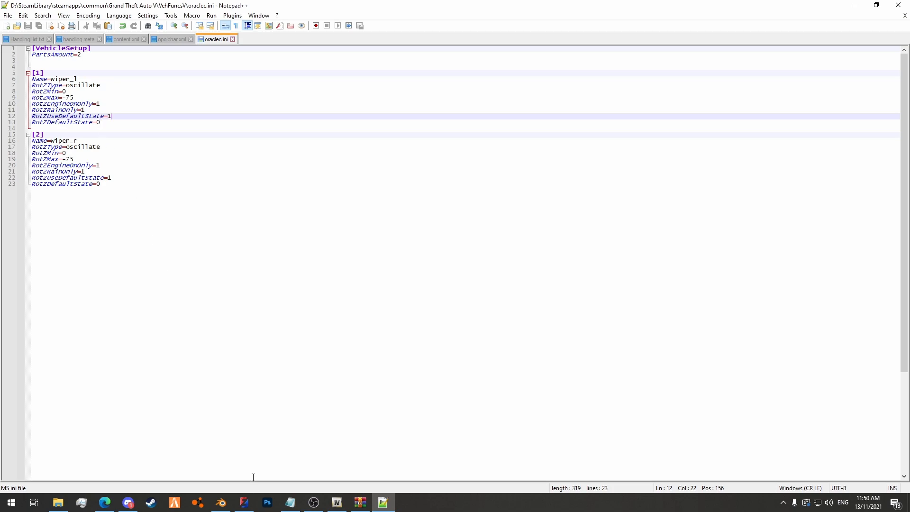
# Switch to ZModeler to examine the wipers' resting position against RotZDefaultState, and return to oraclec.ini.
pyautogui.click(244, 503)
pyautogui.scroll(4, 255, 297)
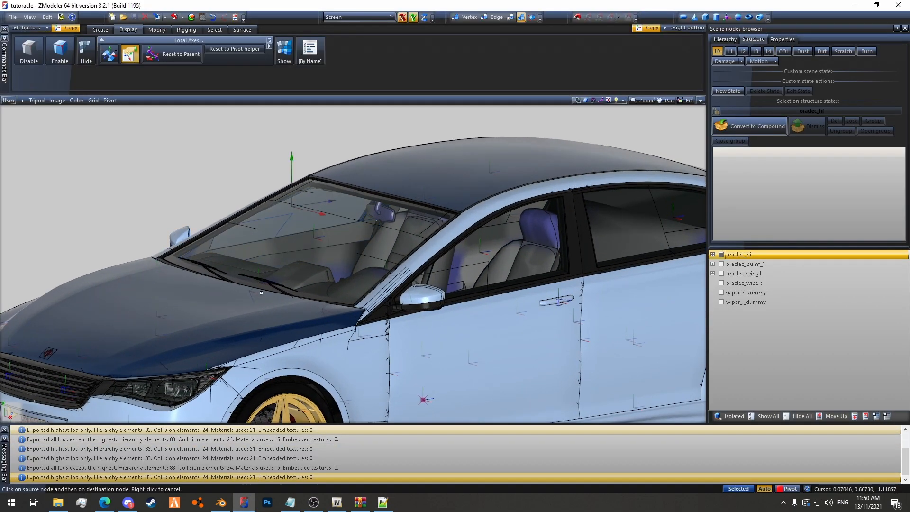
pyautogui.click(864, 6)
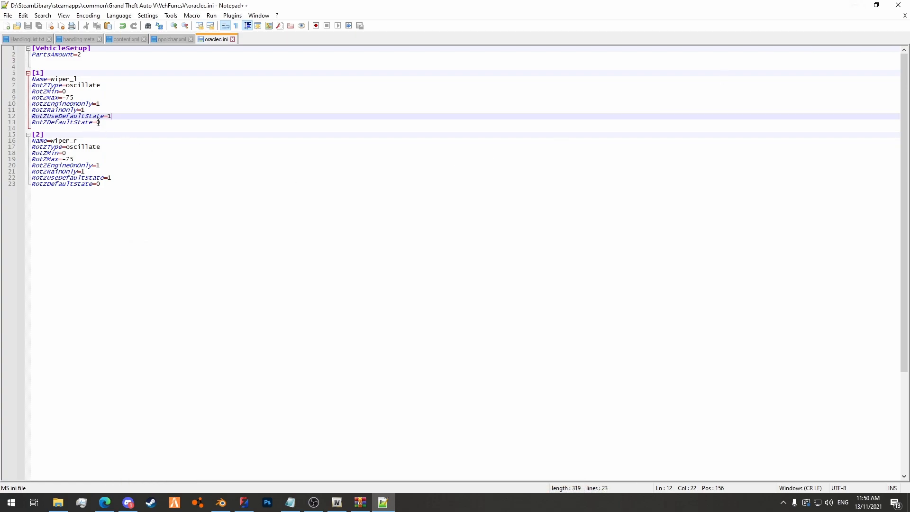
pyautogui.click(103, 123)
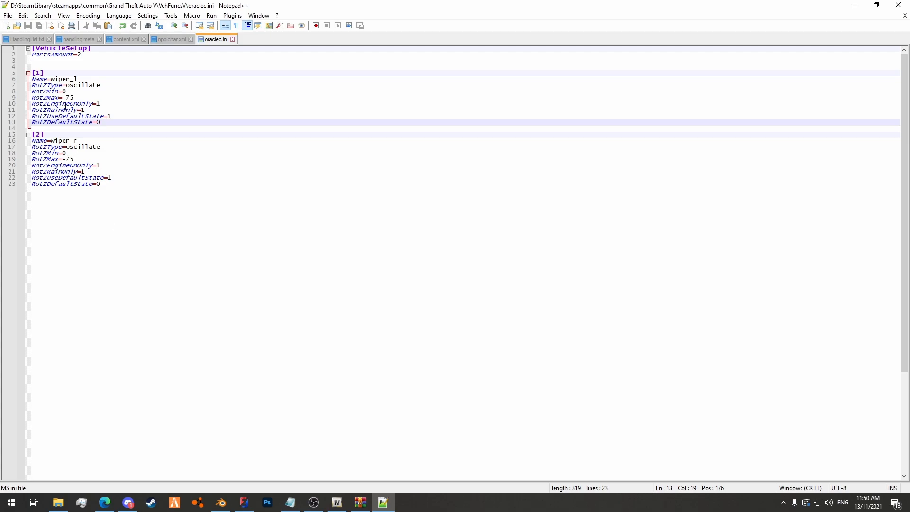
pyautogui.click(244, 502)
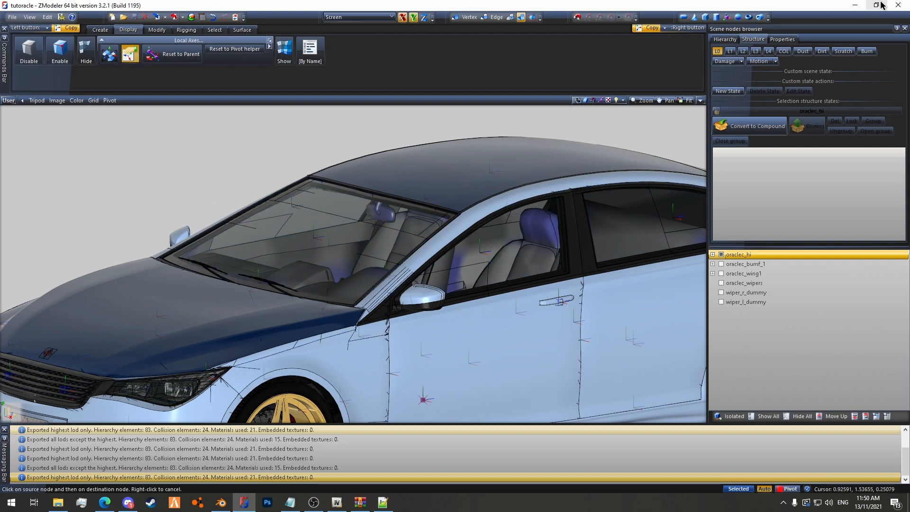
pyautogui.click(860, 6)
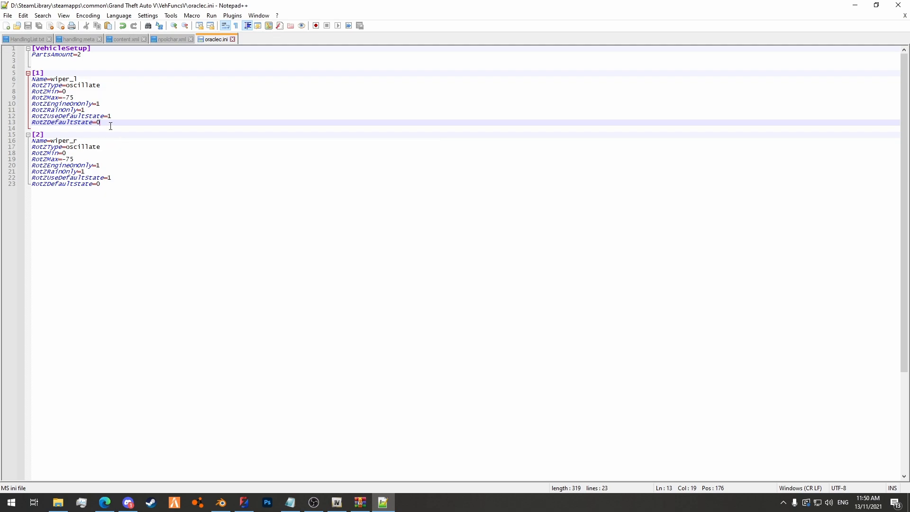
# Set RotZMax to -70 in the wiper_l section.
pyautogui.moveTo(72, 98); pyautogui.dragTo(76, 96)
pyautogui.write('0')
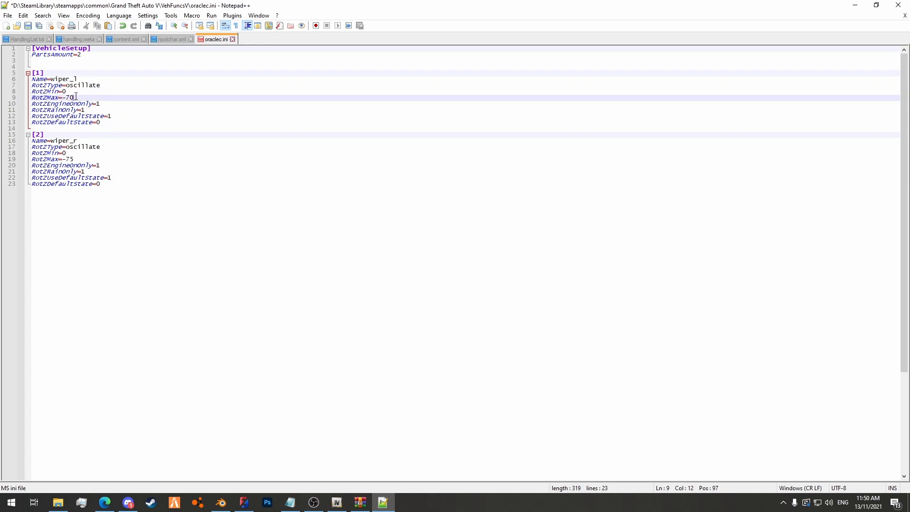
# Examine the car's windscreen and wipers in ZModeler, and return to oraclec.ini to check wiper_l's RotZMin and RotZMax.
pyautogui.click(244, 503)
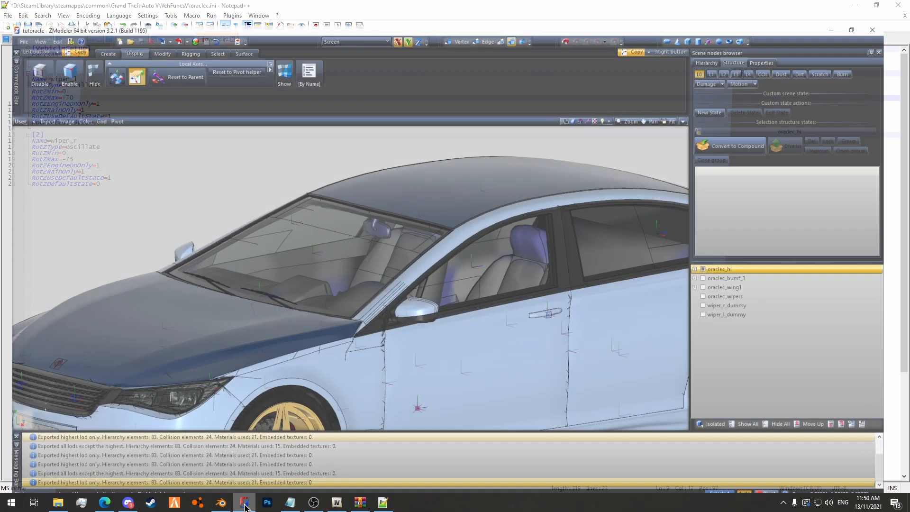
pyautogui.scroll(-4, 122, 175)
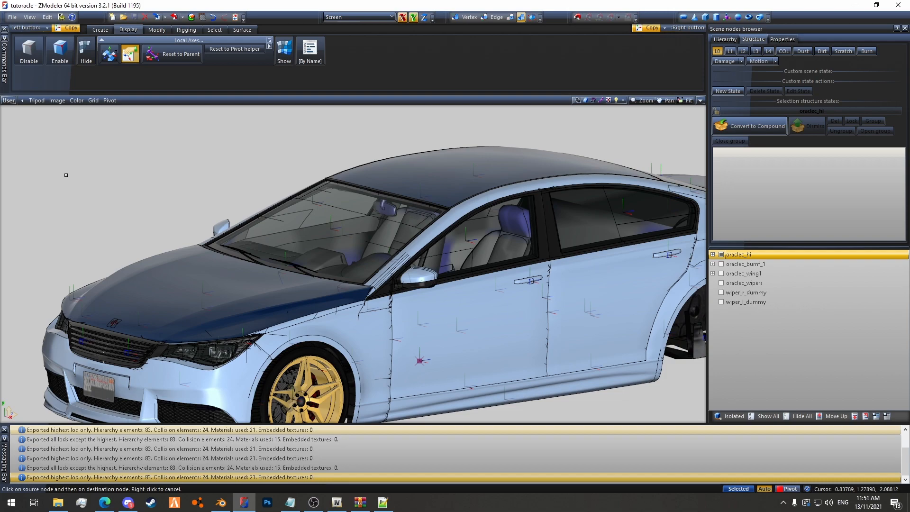
pyautogui.scroll(-1, 70, 172)
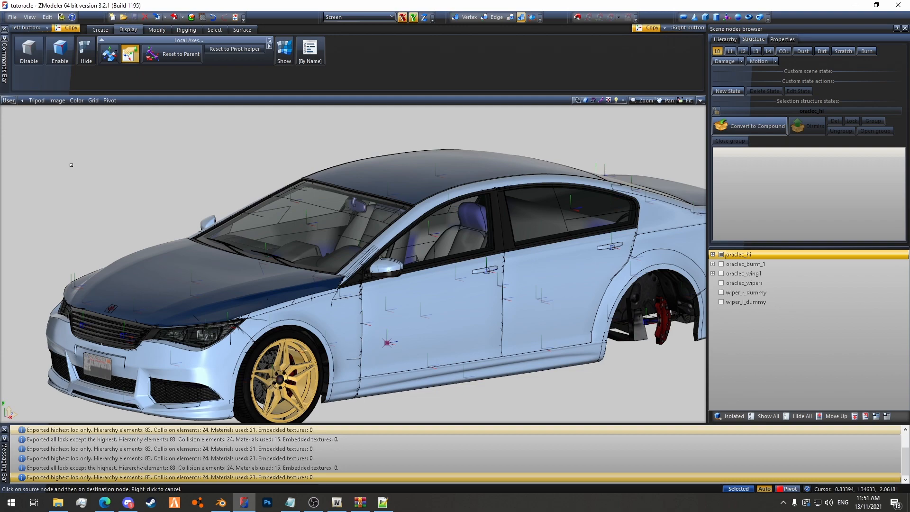
pyautogui.scroll(-2, 71, 165)
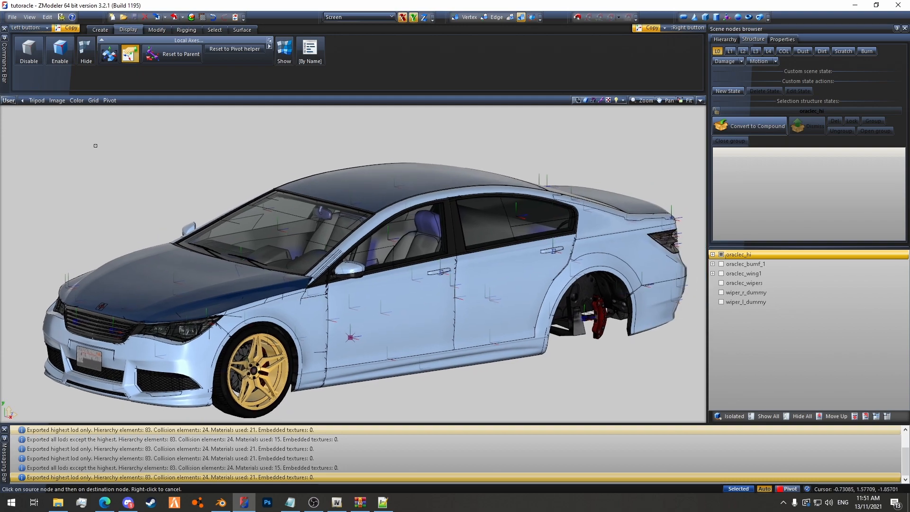
pyautogui.click(383, 502)
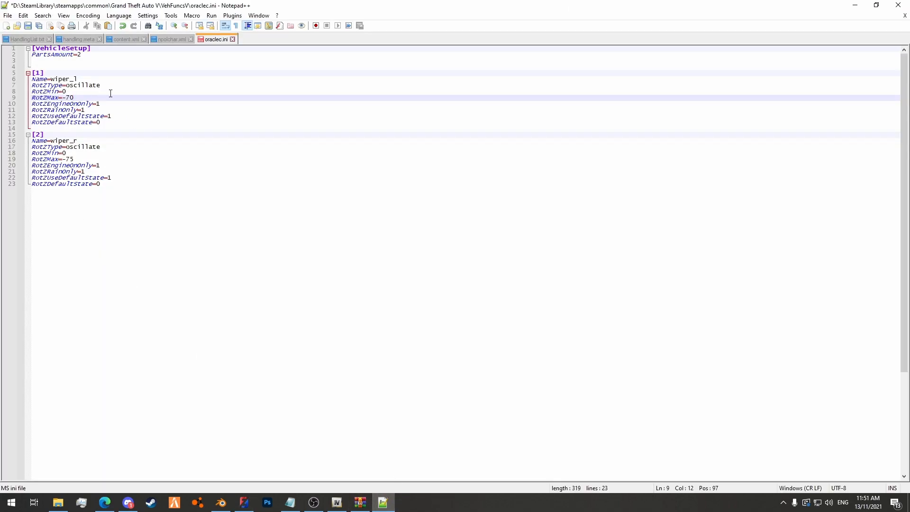
pyautogui.click(81, 92)
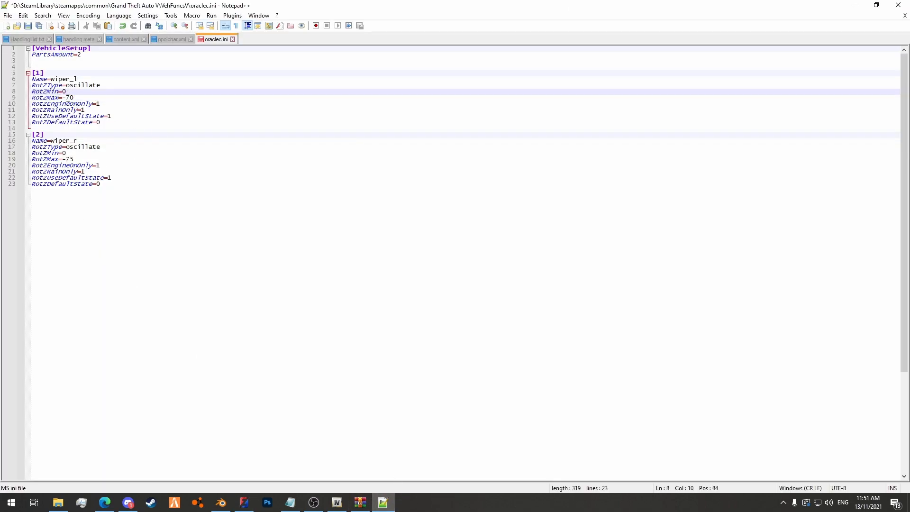
pyautogui.doubleClick(70, 97)
pyautogui.click(90, 98)
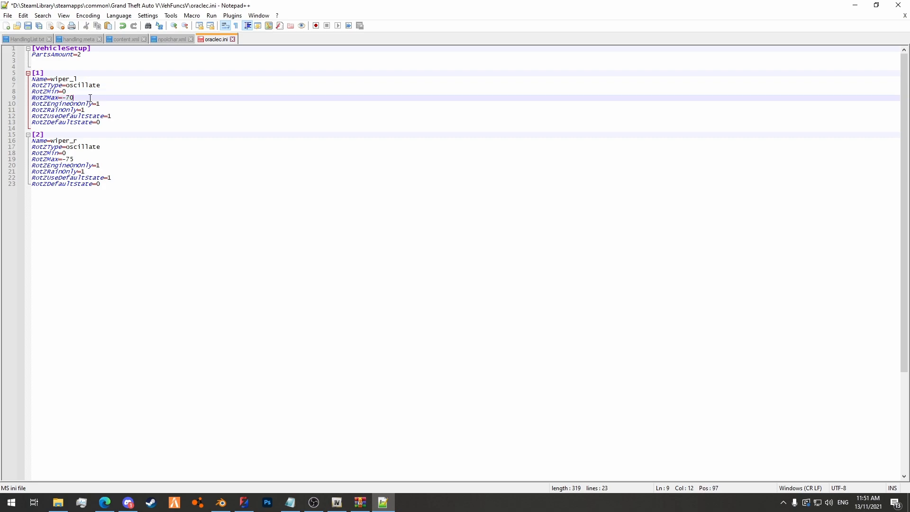
# Set RotZMax to -70 in the wiper_r section and save oraclec.ini.
pyautogui.moveTo(69, 159); pyautogui.dragTo(76, 159)
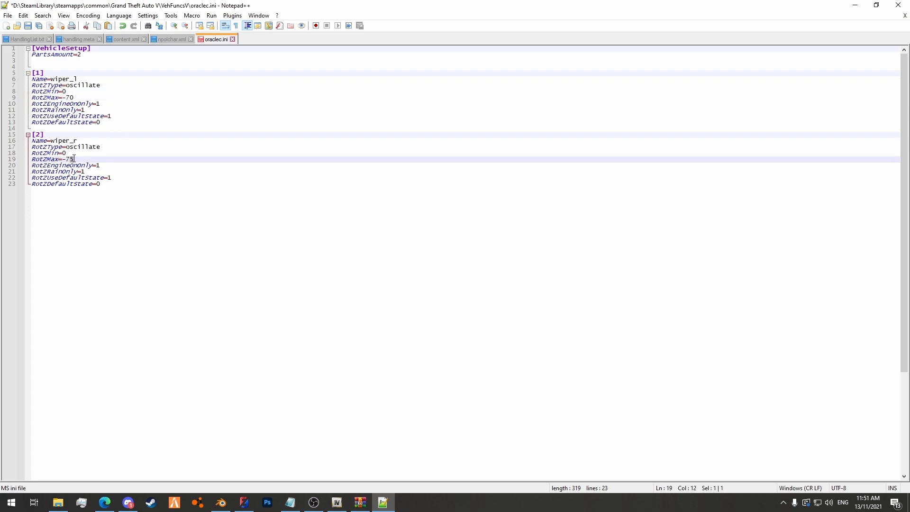
pyautogui.write('0')
pyautogui.hotkey('ctrl', 's')
pyautogui.click(112, 184)
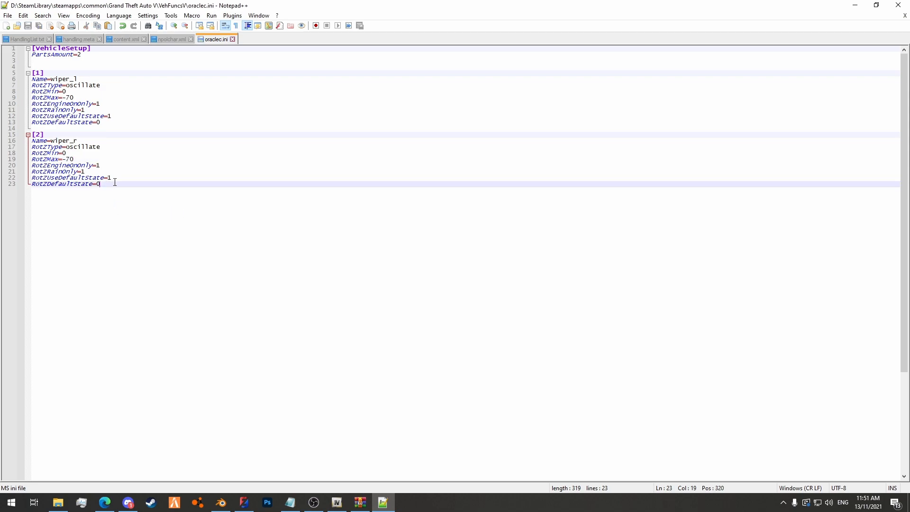
pyautogui.press('Up')
pyautogui.press('Up')
pyautogui.press('Up')
pyautogui.click(106, 107)
pyautogui.click(114, 123)
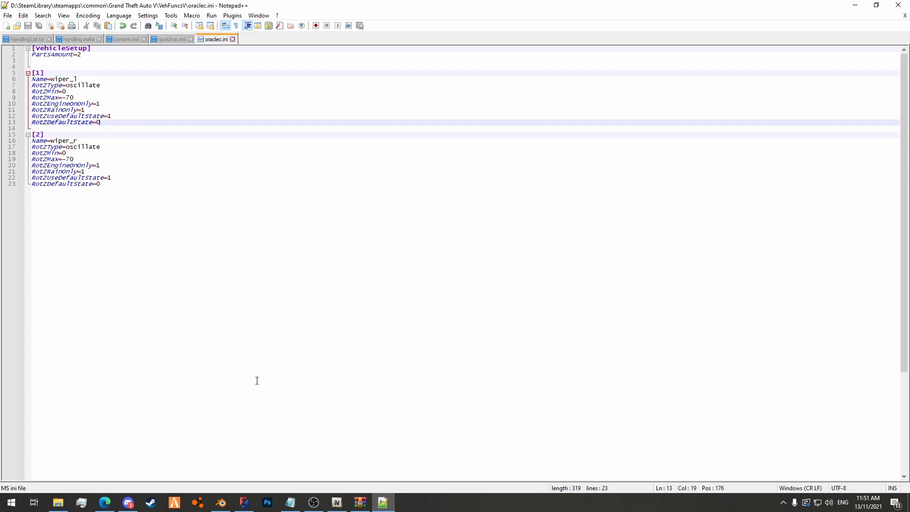
# Launch Grand Theft Auto V through Steam and spawn the oraclec car by its model name.
pyautogui.rightClick(151, 503)
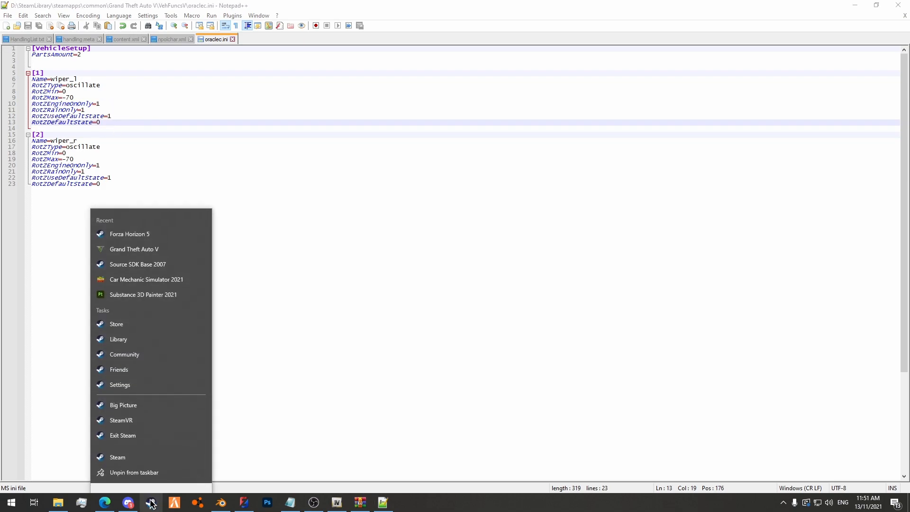
pyautogui.click(134, 256)
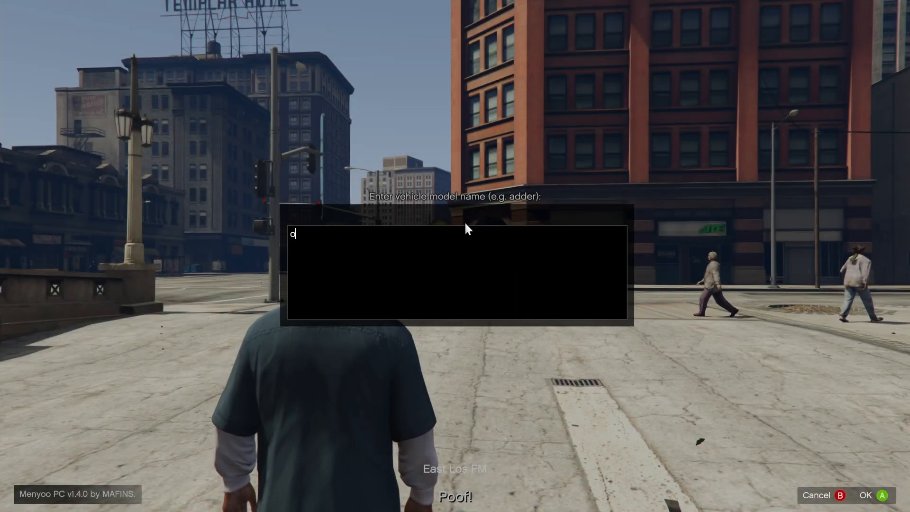
pyautogui.write('reci')
pyautogui.press('Return')
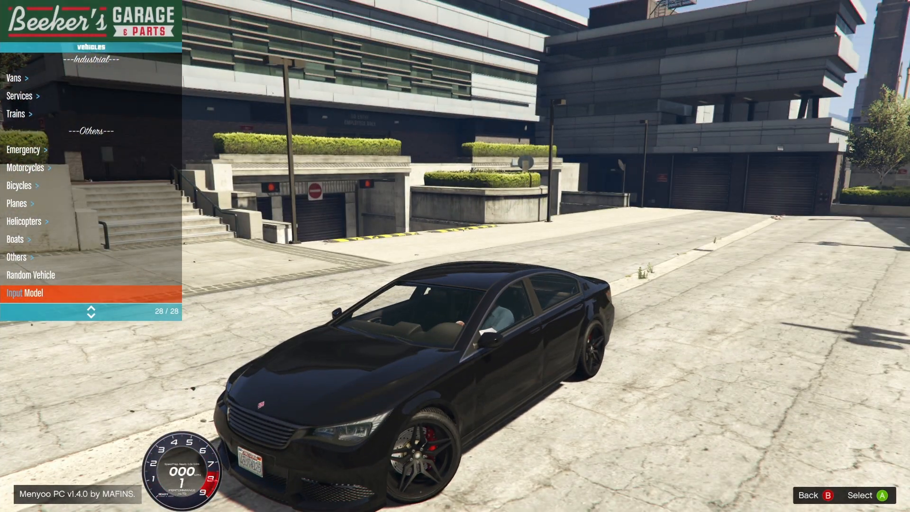
# Set the in-game weather to Rain through Menyoo's Weather Options.
pyautogui.press('BackSpace')
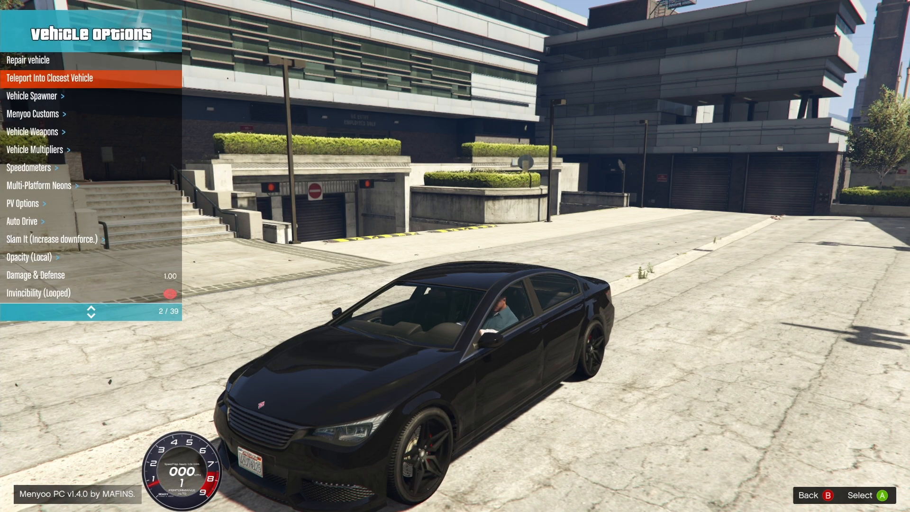
pyautogui.press('Up')
pyautogui.press('BackSpace')
pyautogui.press('BackSpace')
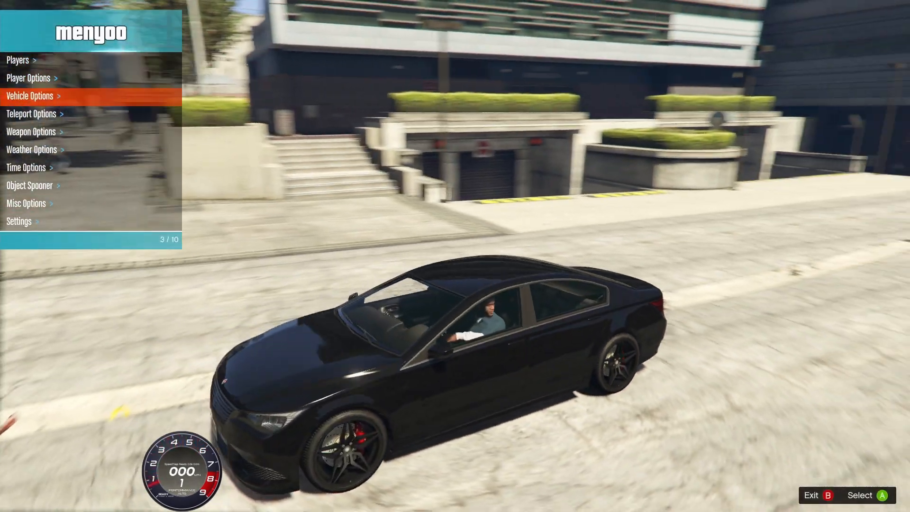
pyautogui.press('Down')
pyautogui.press('Down')
pyautogui.press('Down')
pyautogui.press('Return')
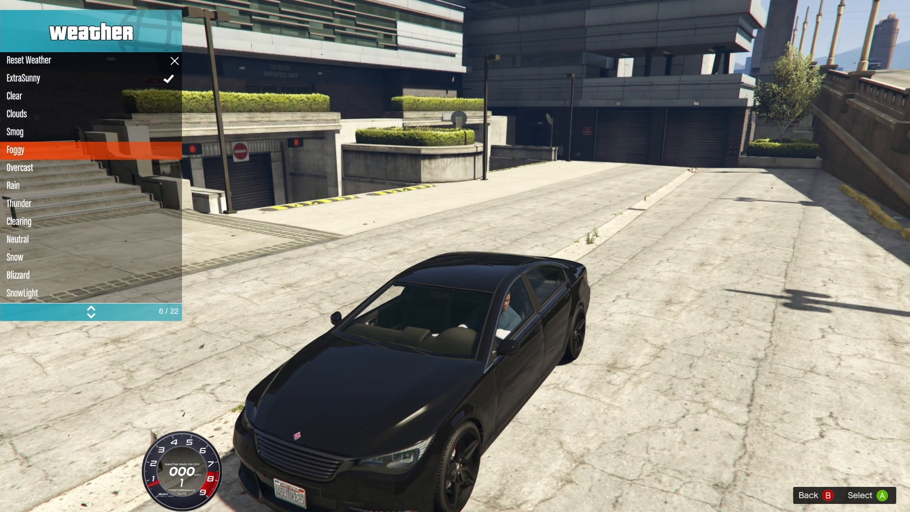
pyautogui.press('Down')
pyautogui.press('Return')
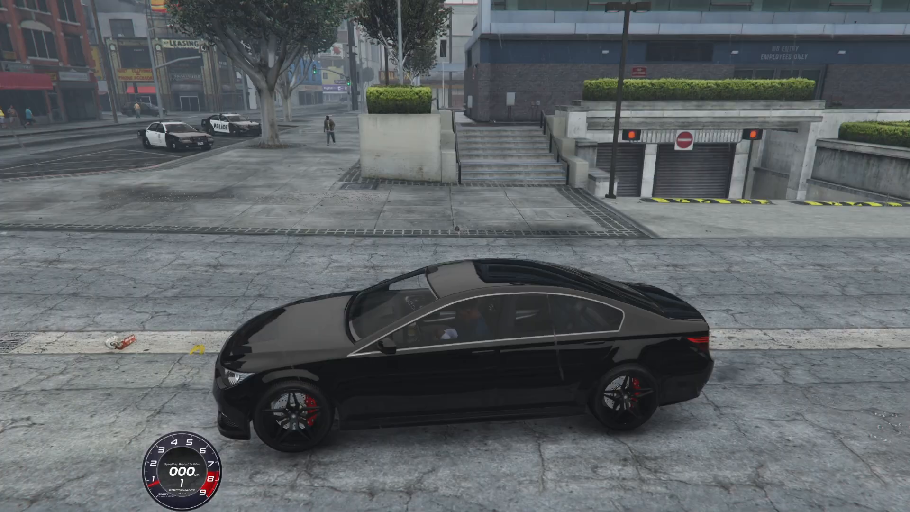
# Raise the spawned car's bonnet using the Doors options in Menyoo Customs.
pyautogui.press('F8')
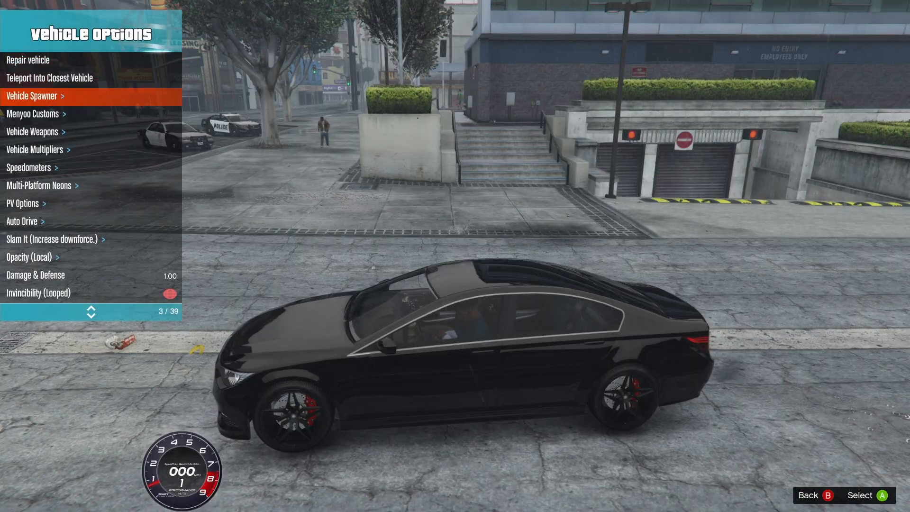
pyautogui.press('Down')
pyautogui.press('Return')
pyautogui.press('Down')
pyautogui.press('Down')
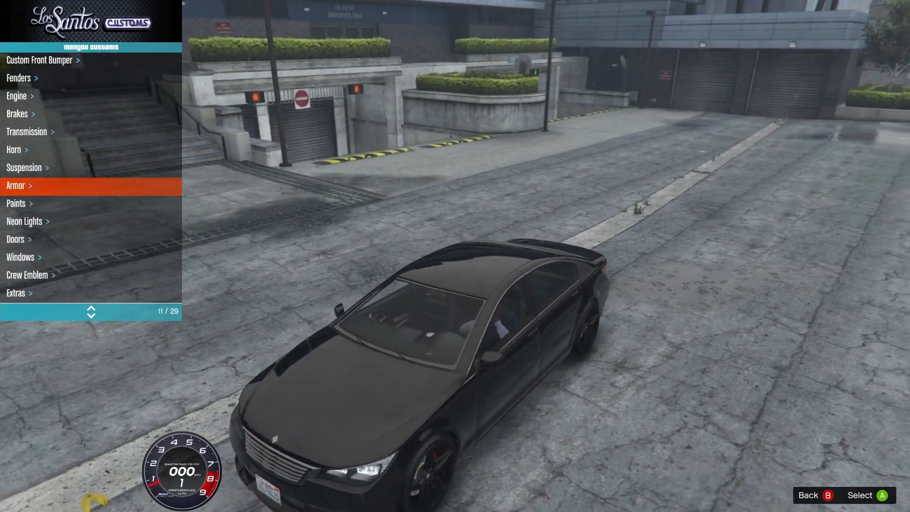
pyautogui.press('Down')
pyautogui.press('Down')
pyautogui.press('Down')
pyautogui.press('Down')
pyautogui.press('Return')
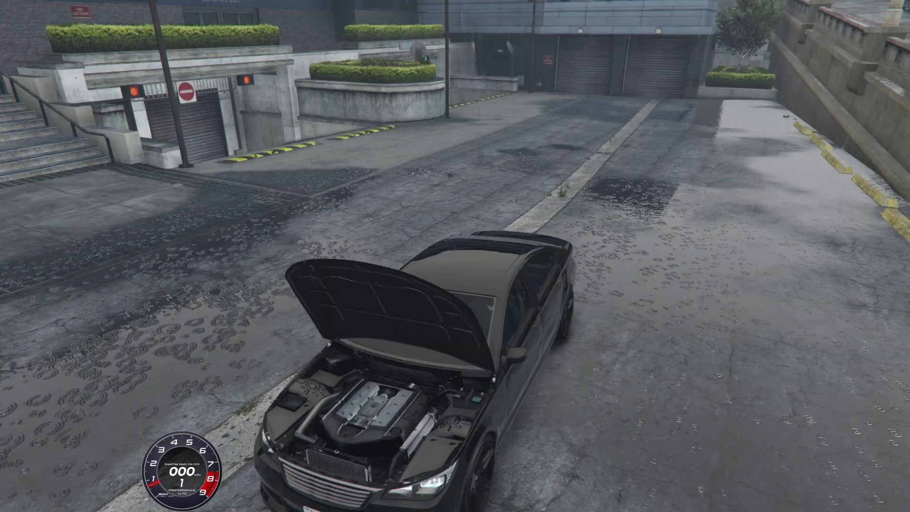
# Get out of the car, inspect the windscreen wipers in the rain from the front, and quit the game.
pyautogui.press('f')
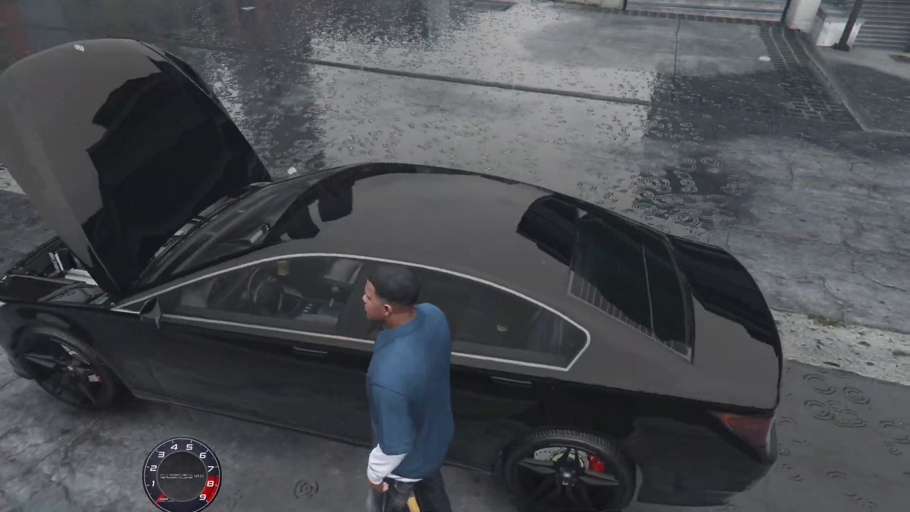
pyautogui.press('a')
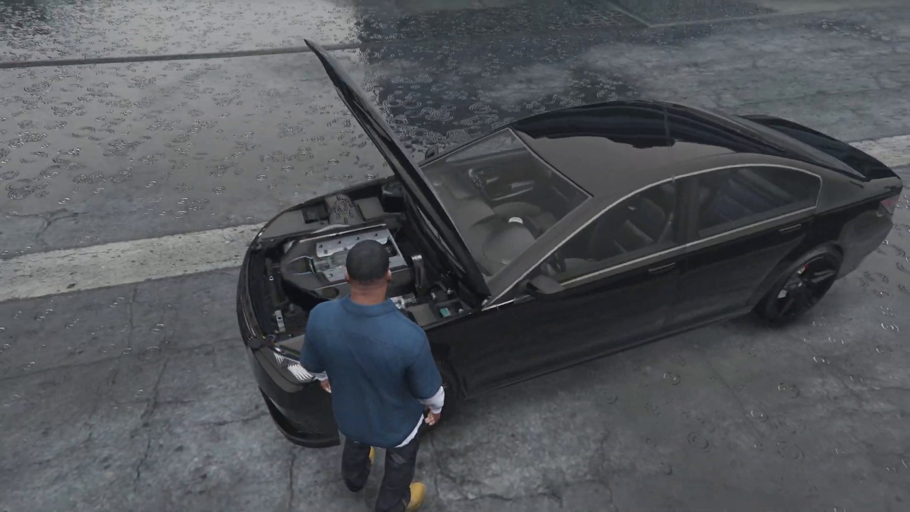
pyautogui.hotkey('alt', 'F4')
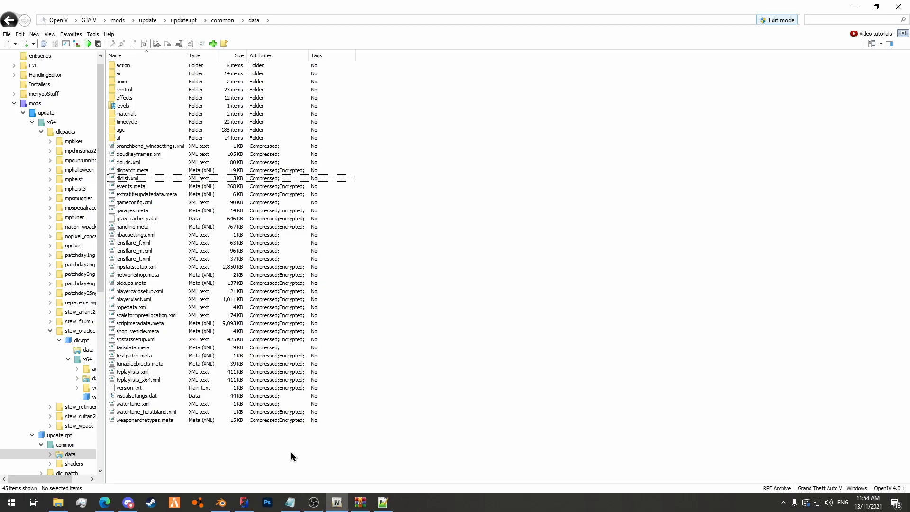
# Switch to oraclec.ini and change the rotation axis from Z to Y in all seven rotation parameters of the wiper_l section.
pyautogui.click(383, 503)
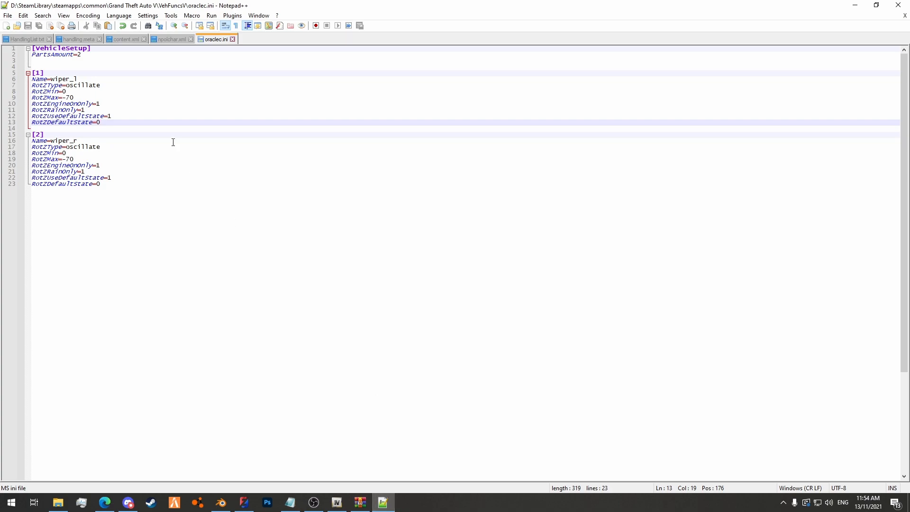
pyautogui.keyDown('alt'); pyautogui.moveTo(43, 85); pyautogui.dragTo(48, 122); pyautogui.keyUp('alt')
pyautogui.click(49, 81)
pyautogui.click(43, 86)
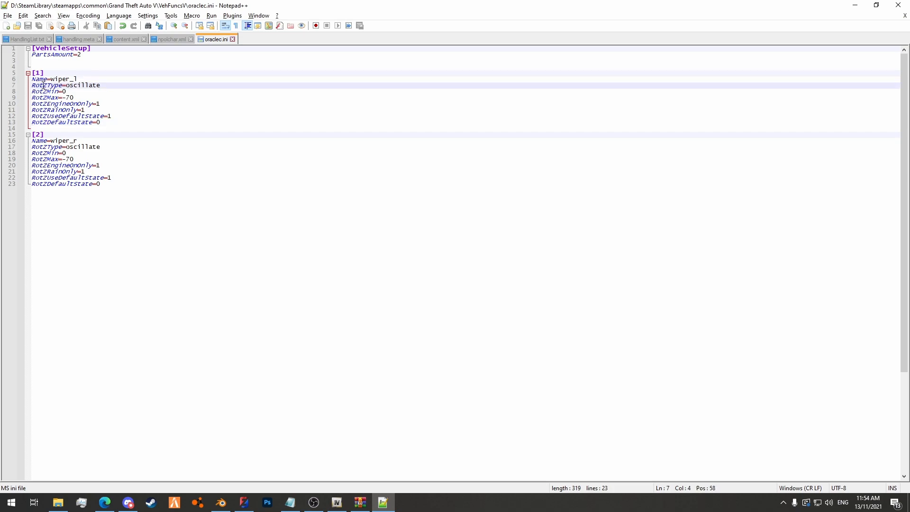
pyautogui.keyDown('alt'); pyautogui.moveTo(43, 85); pyautogui.dragTo(48, 123); pyautogui.keyUp('alt')
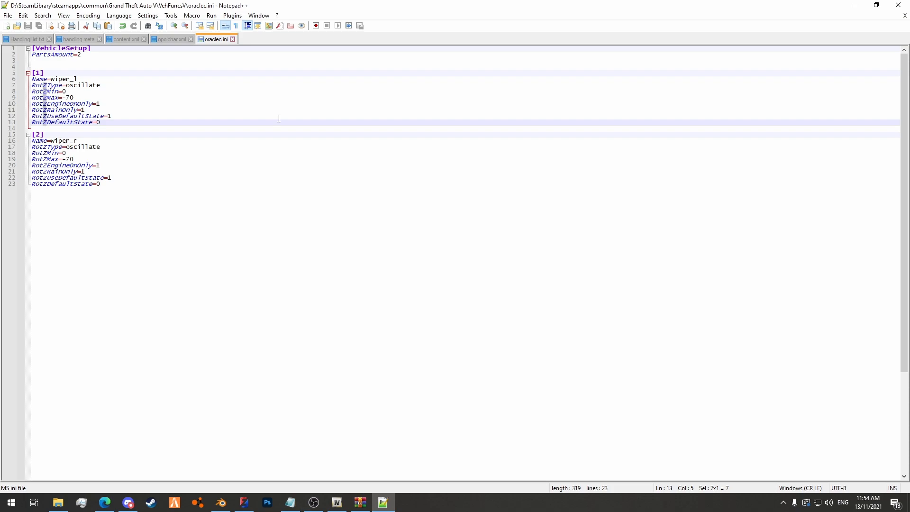
pyautogui.write('Y')
pyautogui.click(204, 116)
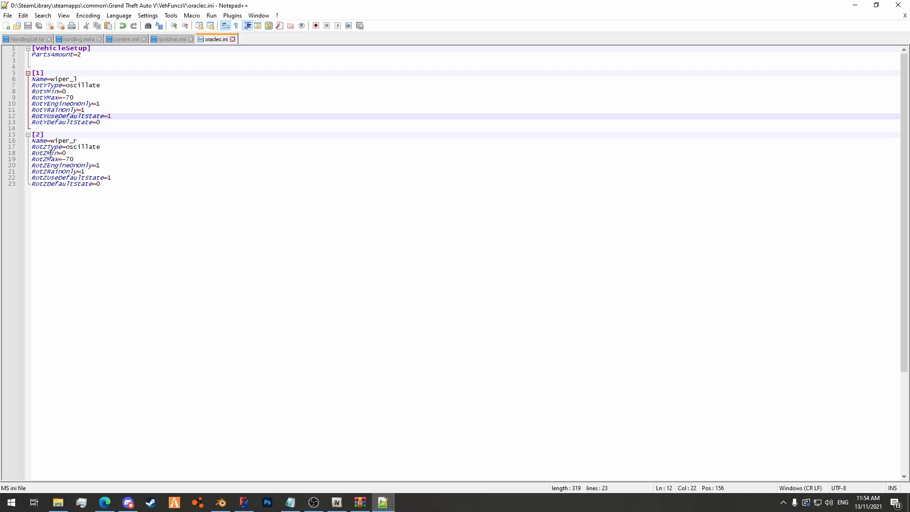
# Change the rotation axis from Z to Y in all seven rotation parameters of the wiper_r section and save the file.
pyautogui.keyDown('alt'); pyautogui.moveTo(43, 148); pyautogui.dragTo(48, 185); pyautogui.keyUp('alt')
pyautogui.write('Y')
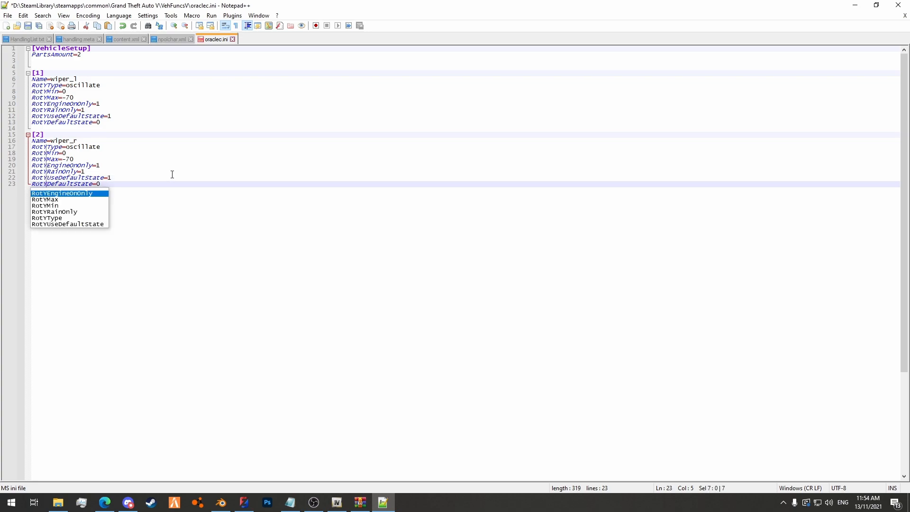
pyautogui.click(157, 168)
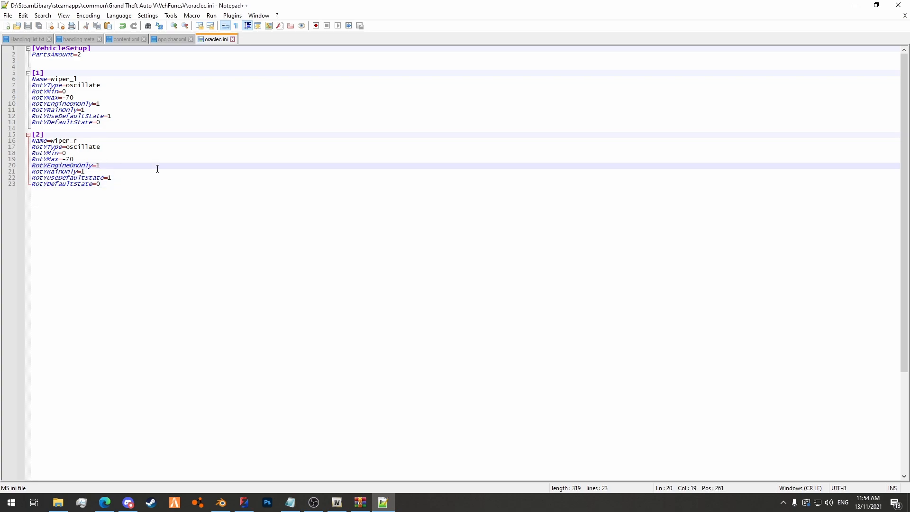
# Switch to ZModeler, examine the windscreen wipers up close, and save the tutoracle scene.
pyautogui.click(244, 502)
pyautogui.scroll(5, 231, 267)
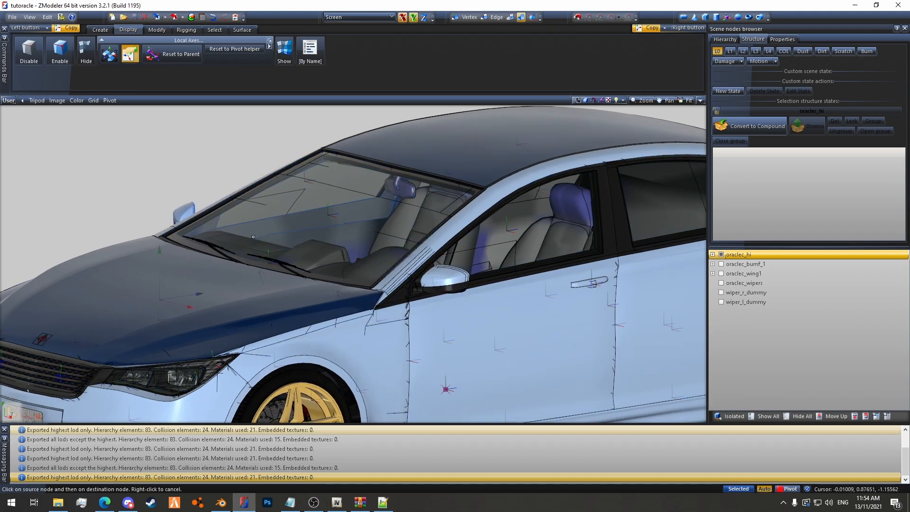
pyautogui.scroll(10, 231, 267)
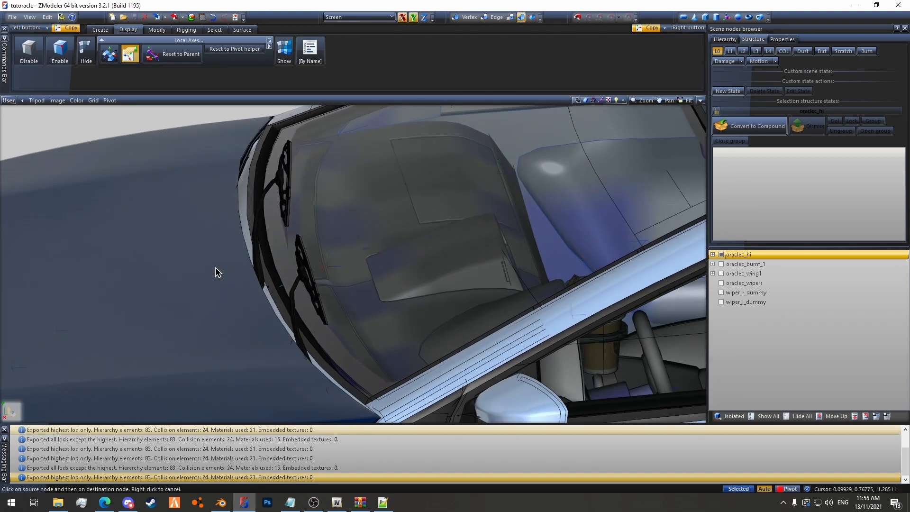
pyautogui.scroll(8, 216, 274)
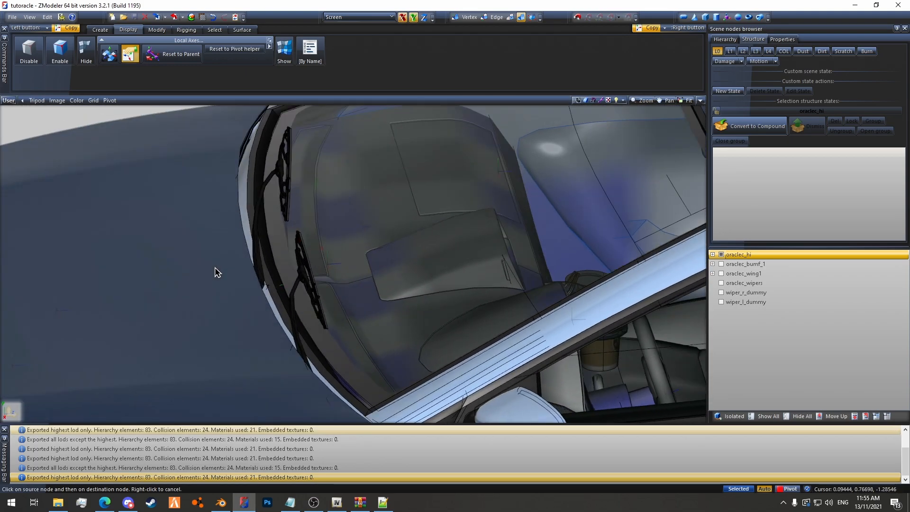
pyautogui.moveTo(213, 269); pyautogui.dragTo(162, 207, button='middle')
pyautogui.scroll(-7, 264, 243)
pyautogui.scroll(-3, 264, 242)
pyautogui.hotkey('ctrl', 's')
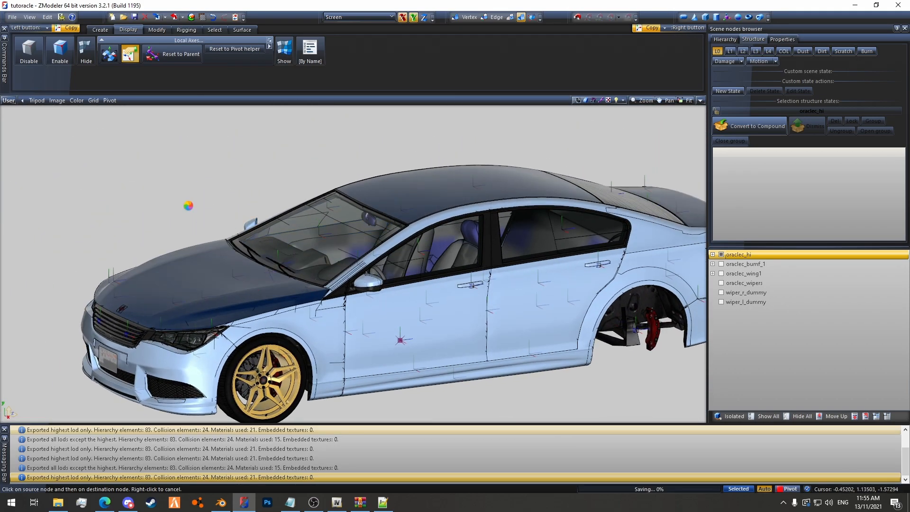
pyautogui.scroll(-3, 475, 392)
pyautogui.moveTo(411, 414); pyautogui.dragTo(386, 392, button='middle')
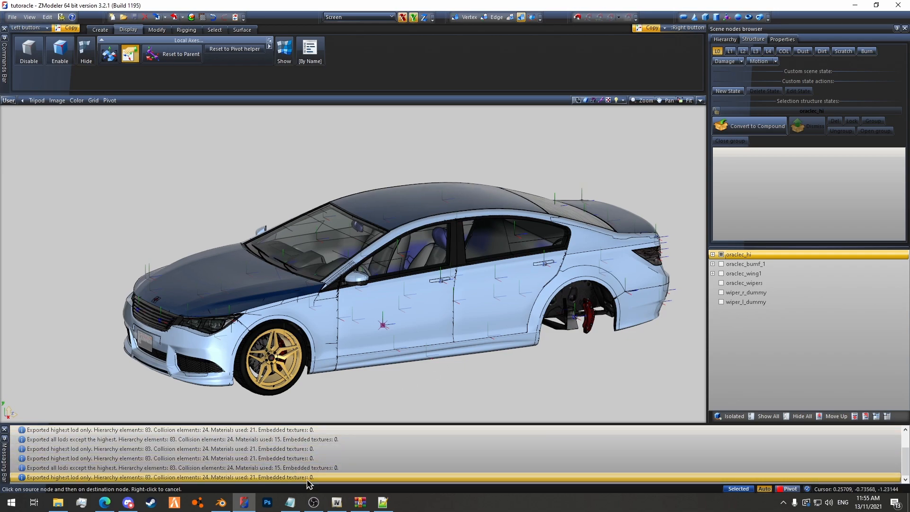
# Return to oraclec.ini to check the minus sign of wiper_r's RotYMax, and relaunch Grand Theft Auto V through Steam.
pyautogui.click(383, 503)
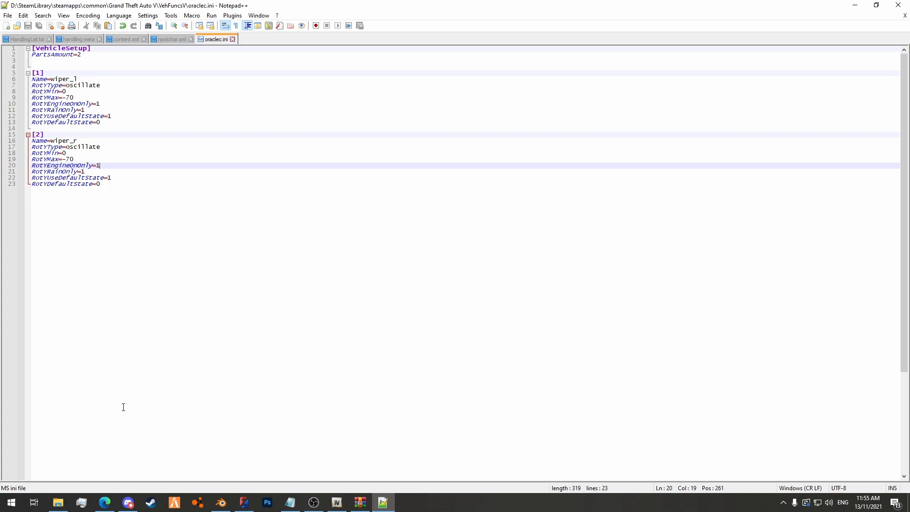
pyautogui.click(66, 160)
pyautogui.moveTo(66, 160); pyautogui.dragTo(63, 159)
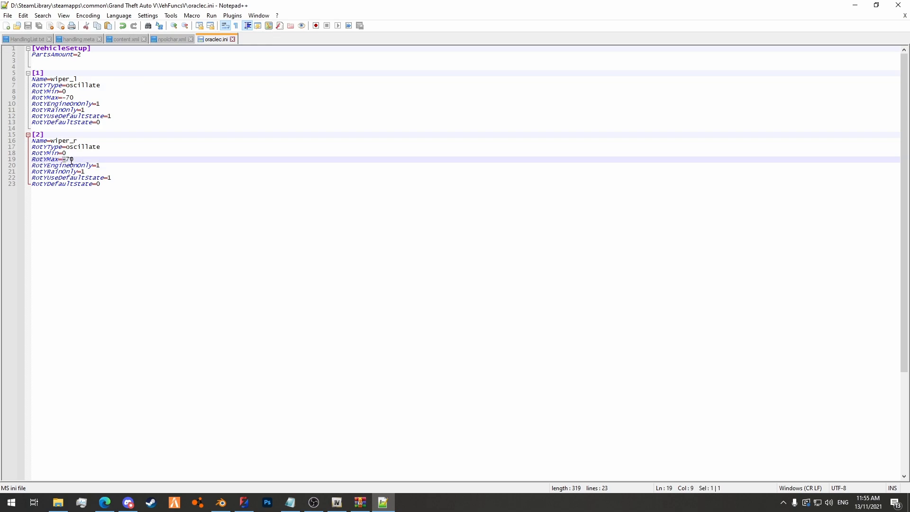
pyautogui.click(88, 171)
pyautogui.rightClick(157, 506)
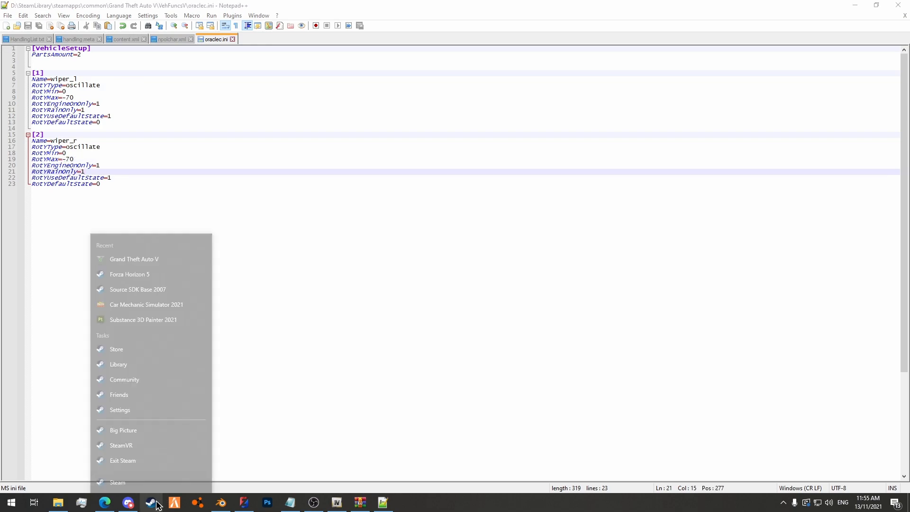
pyautogui.click(137, 243)
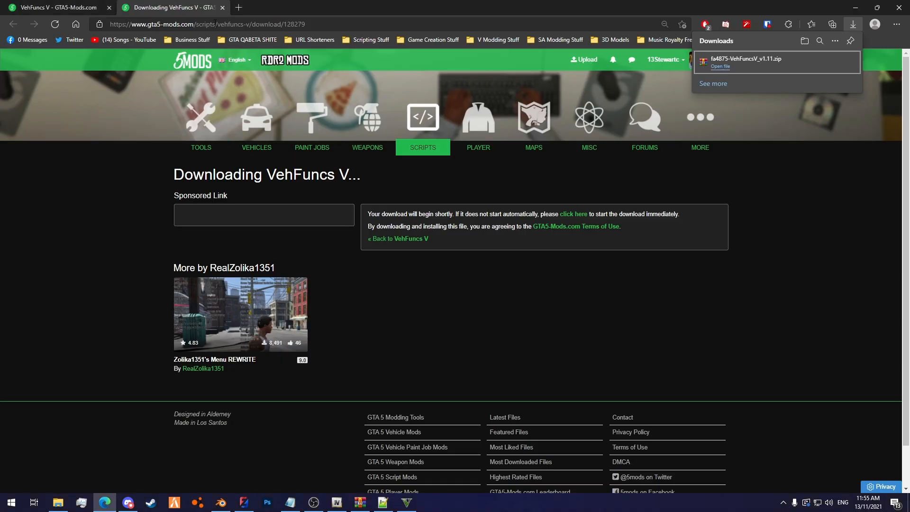
# Close the VehFuncs V download tab in the browser and read the mod page's description and changelog.
pyautogui.middleClick(191, 5)
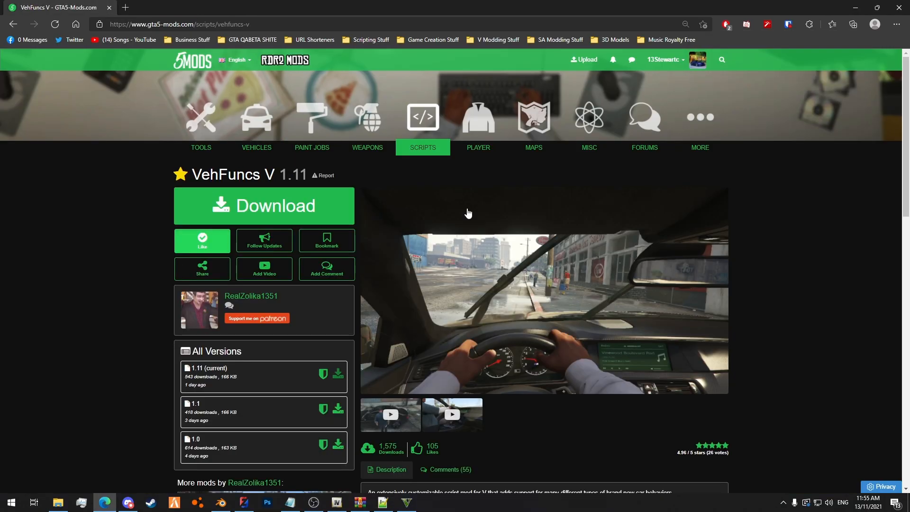
pyautogui.scroll(-7, 637, 293)
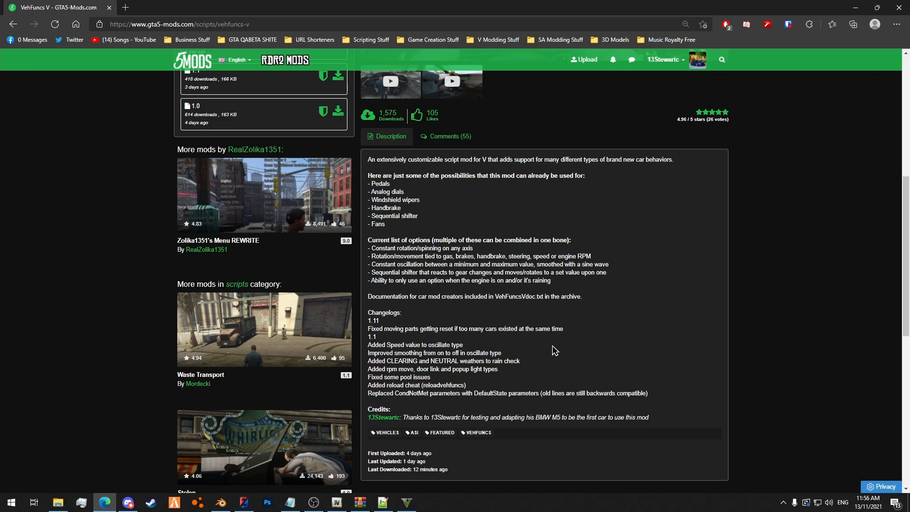
# Open VehFuncsVdoc.txt from the Grand Theft Auto V folder and examine the line about the reloadvehfuncs cheat.
pyautogui.click(61, 502)
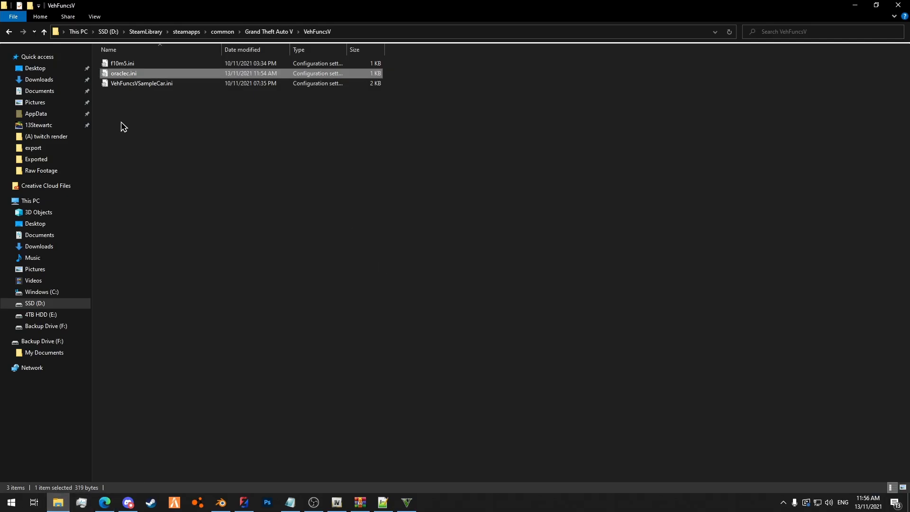
pyautogui.click(268, 32)
pyautogui.scroll(-10, 272, 264)
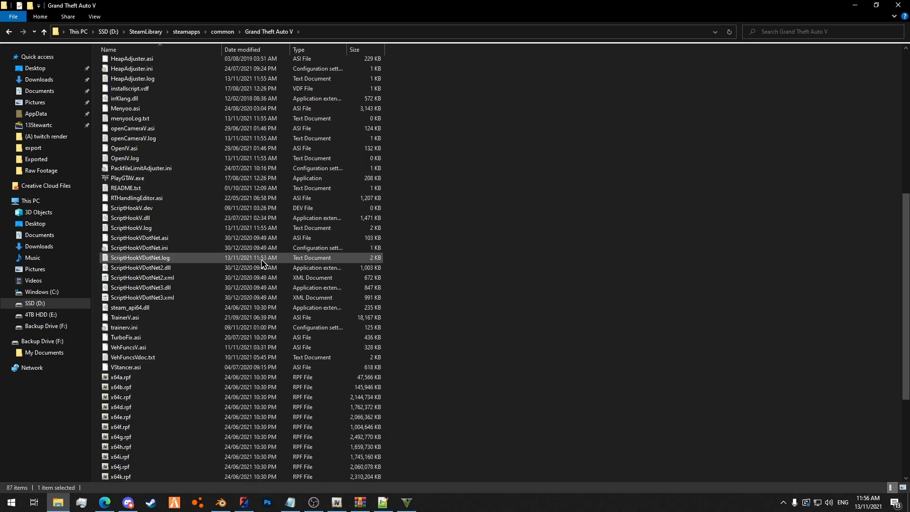
pyautogui.doubleClick(167, 239)
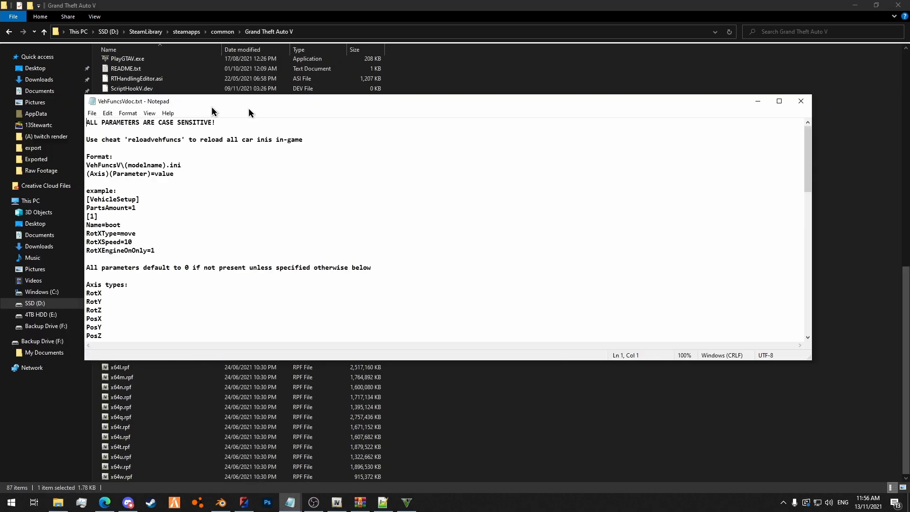
pyautogui.moveTo(212, 102)
pyautogui.mouseDown()
pyautogui.moveTo(319, 103)
pyautogui.moveTo(210, 108)
pyautogui.mouseUp()
pyautogui.doubleClick(240, 141)
pyautogui.click(313, 141)
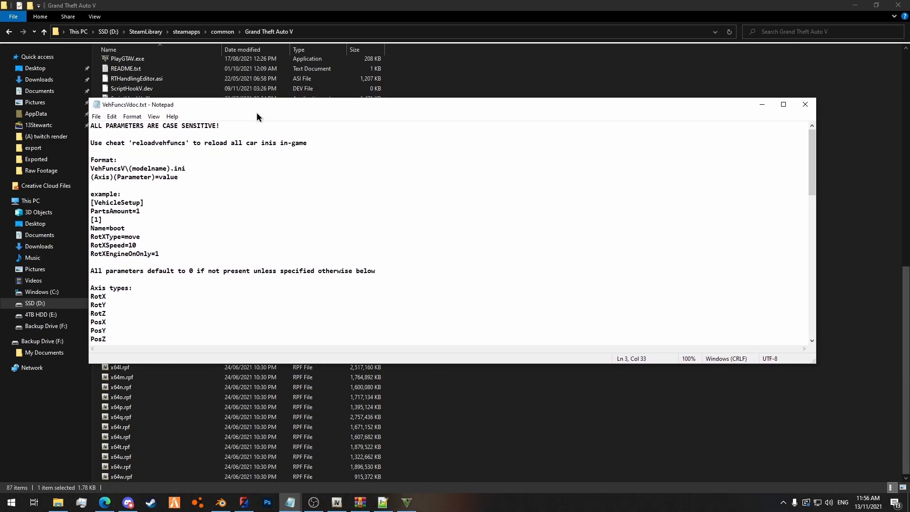
pyautogui.click(158, 143)
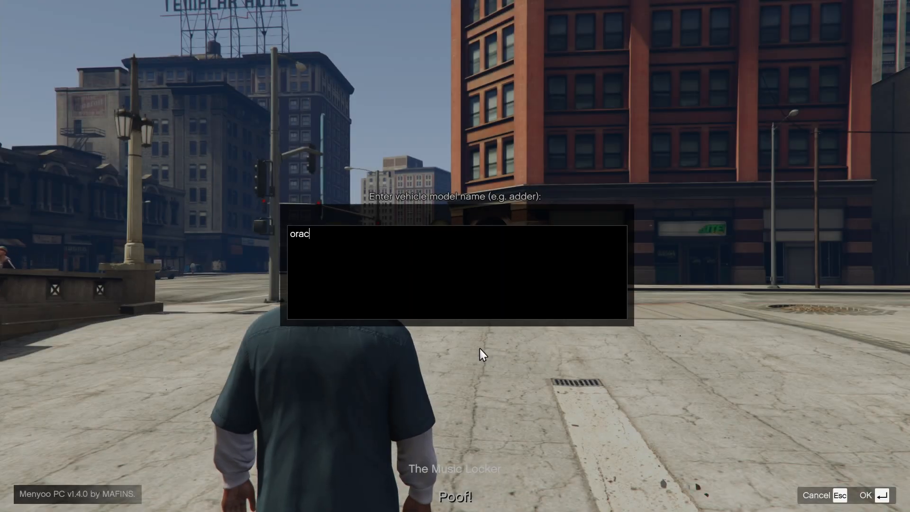
# Spawn the oraclec by its model name in Grand Theft Auto V and browse its Menyoo Customs options.
pyautogui.press('Return')
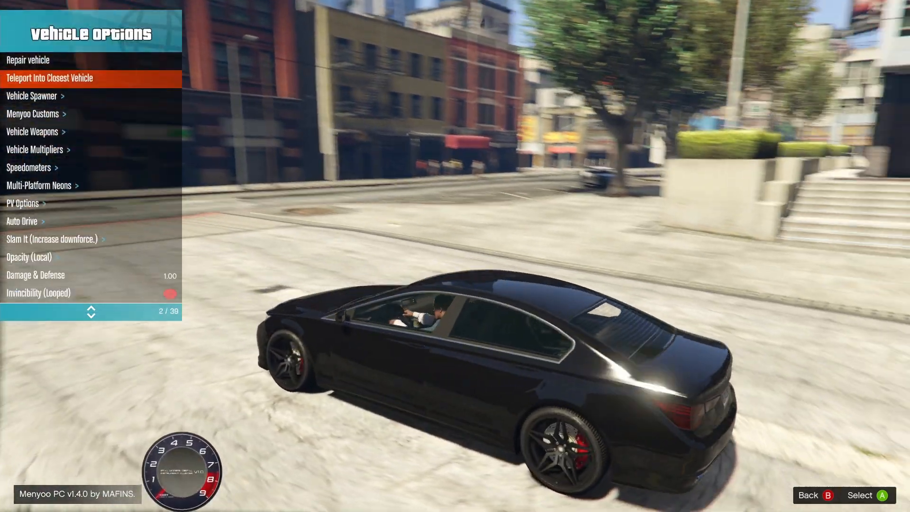
pyautogui.press('Down')
pyautogui.press('Down')
pyautogui.press('Return')
pyautogui.press('Down')
pyautogui.press('Down')
pyautogui.press('Down')
pyautogui.press('Down')
pyautogui.press('Down')
pyautogui.press('Down')
pyautogui.press('Down')
pyautogui.press('Down')
pyautogui.press('Down')
pyautogui.press('Down')
pyautogui.press('Down')
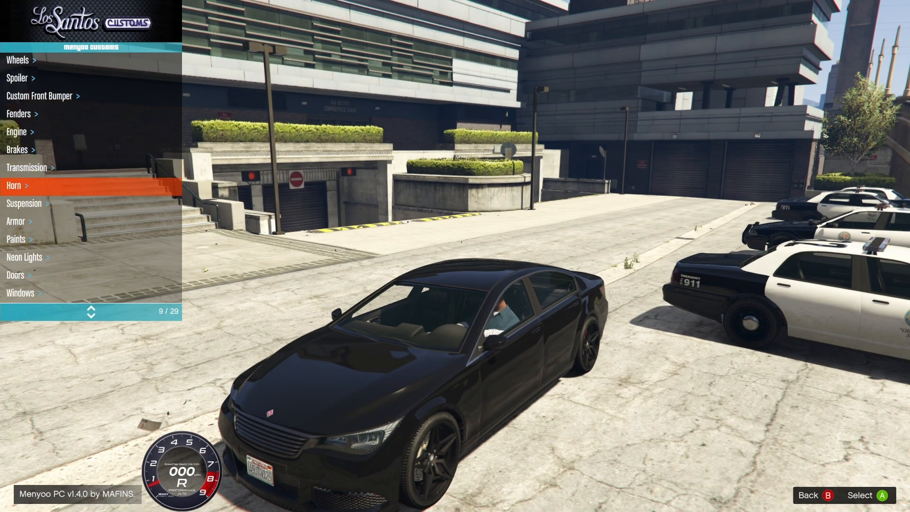
# Set the game weather to Rain in Menyoo and close the mod menu.
pyautogui.press('BackSpace')
pyautogui.press('Down')
pyautogui.press('Down')
pyautogui.press('BackSpace')
pyautogui.press('Down')
pyautogui.press('Down')
pyautogui.press('Down')
pyautogui.press('Return')
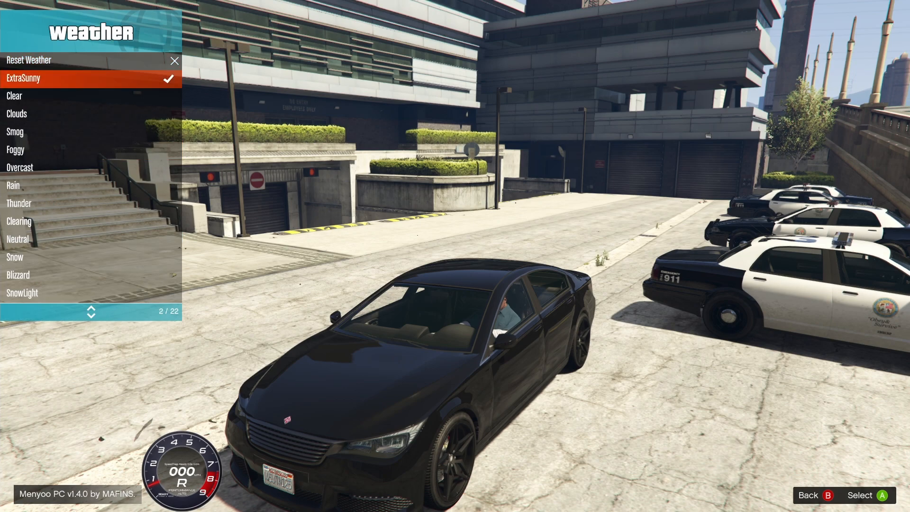
pyautogui.press('Down')
pyautogui.press('Down')
pyautogui.press('Down')
pyautogui.press('Down')
pyautogui.press('Down')
pyautogui.press('Down')
pyautogui.press('Return')
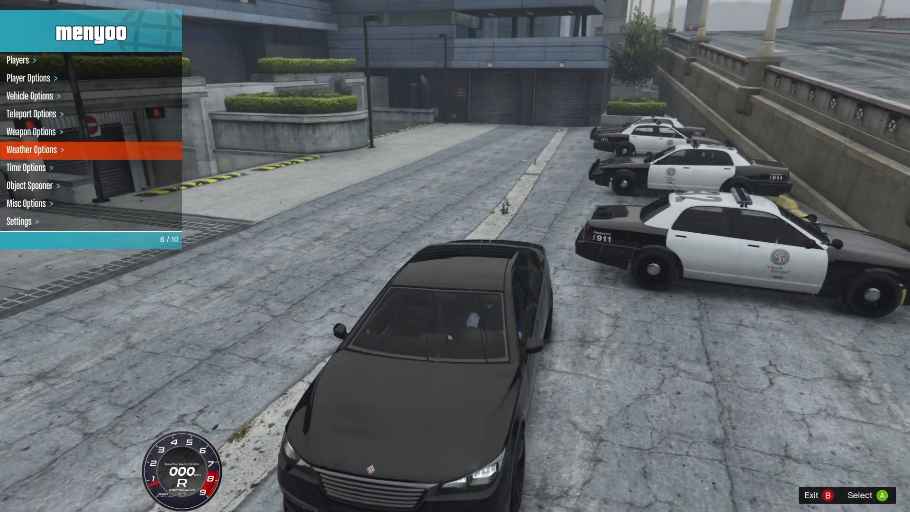
pyautogui.press('BackSpace')
# Get out of the car and walk along its front to examine the windscreen wipers up close.
pyautogui.press('f')
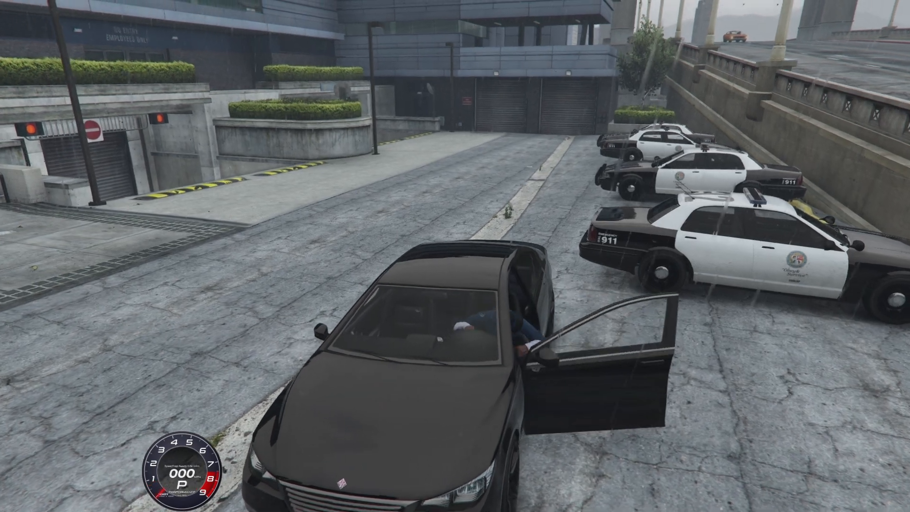
pyautogui.press('a')
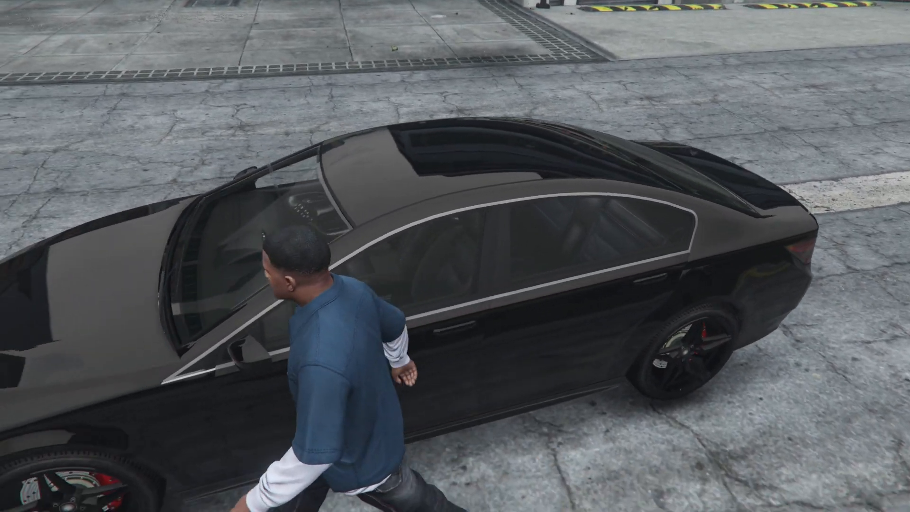
pyautogui.press('v')
# Bring up Menyoo's vehicle options beside the parked car and open Menyoo Customs.
pyautogui.press('F8')
pyautogui.press('Down')
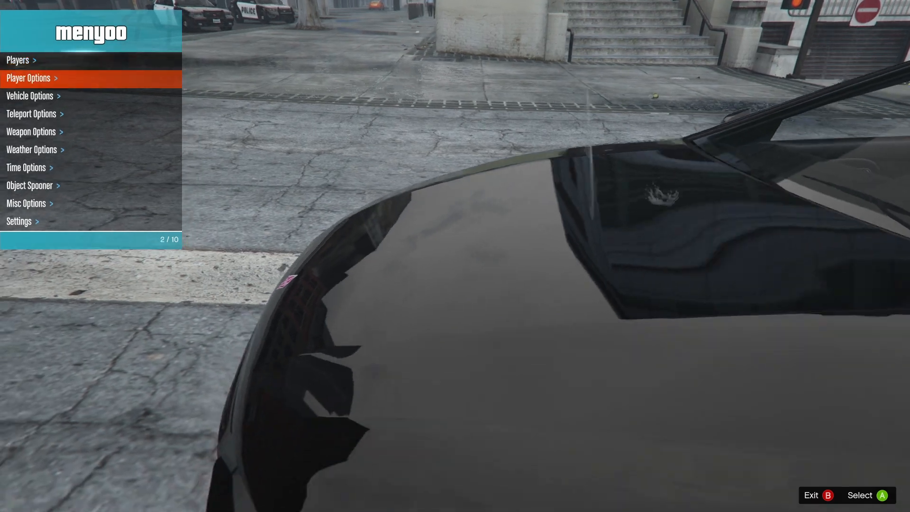
pyautogui.press('Down')
pyautogui.press('Return')
pyautogui.press('Down')
pyautogui.press('Down')
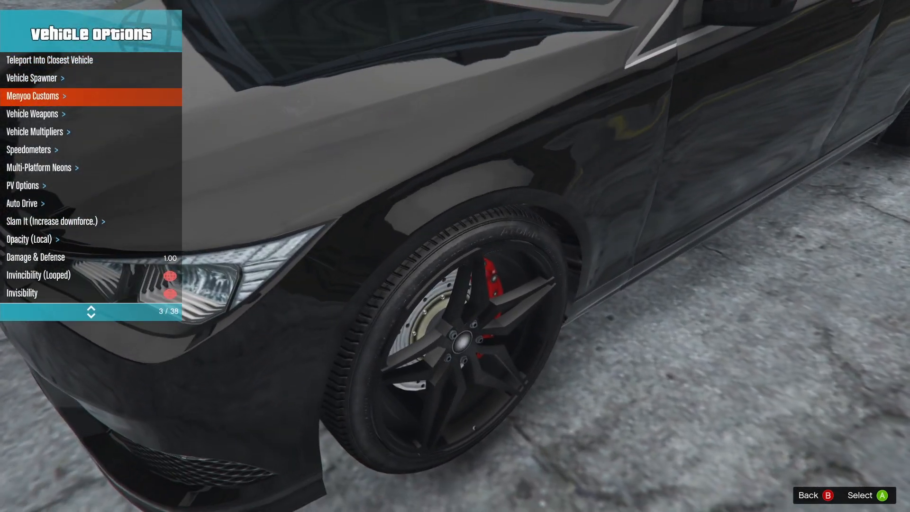
pyautogui.press('Return')
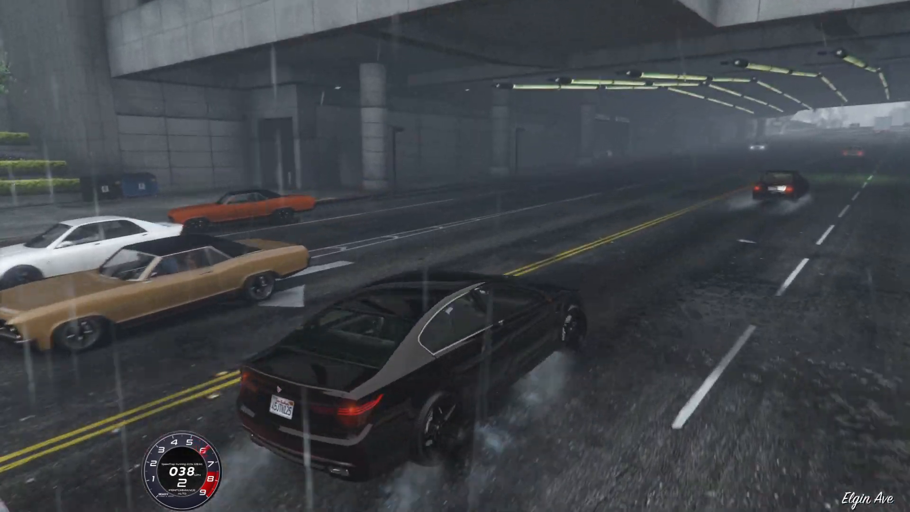
# Drive the car through the rain and switch to the first-person cockpit view to watch the wipers.
pyautogui.press('c')
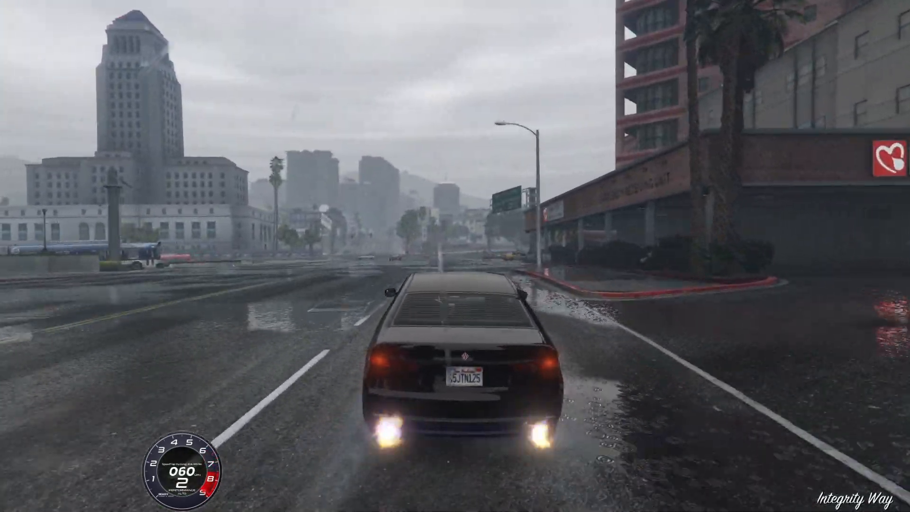
pyautogui.press('v')
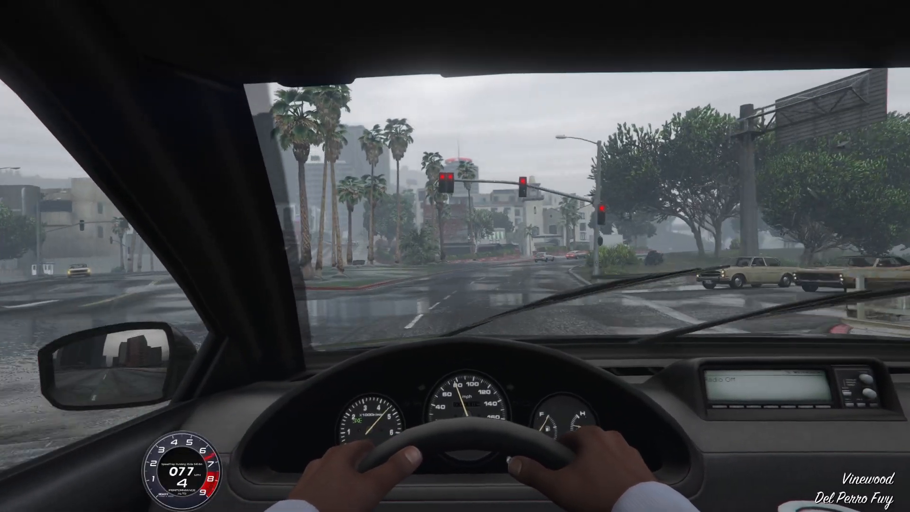